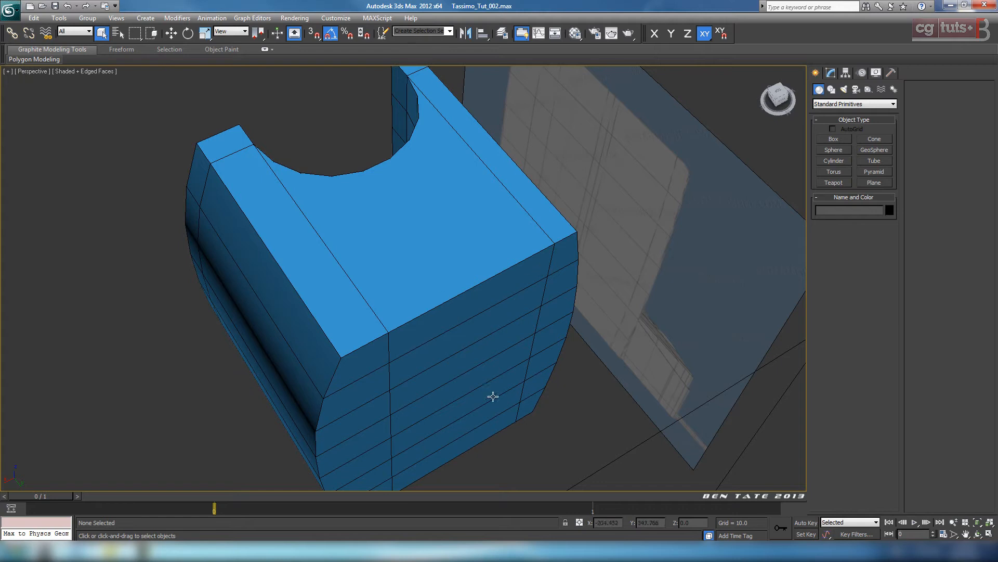
# Step: Select the edge ring across the body's right-hand arm and connect it with one segment, checking against the front reference
pyautogui.keyDown('alt'); pyautogui.moveTo(493, 396); pyautogui.dragTo(604, 356, button='middle'); pyautogui.keyUp('alt')
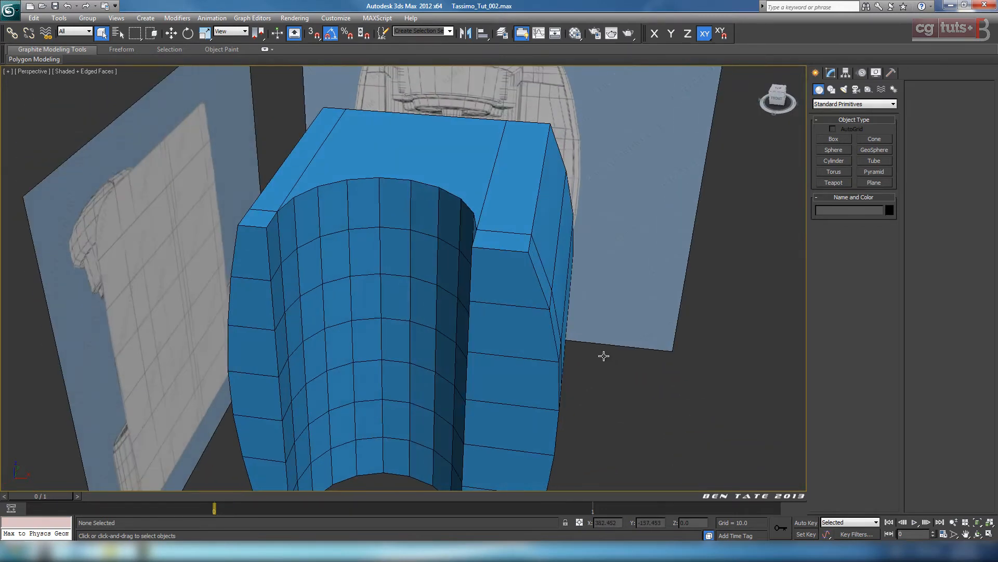
pyautogui.click(502, 266)
pyautogui.click(831, 73)
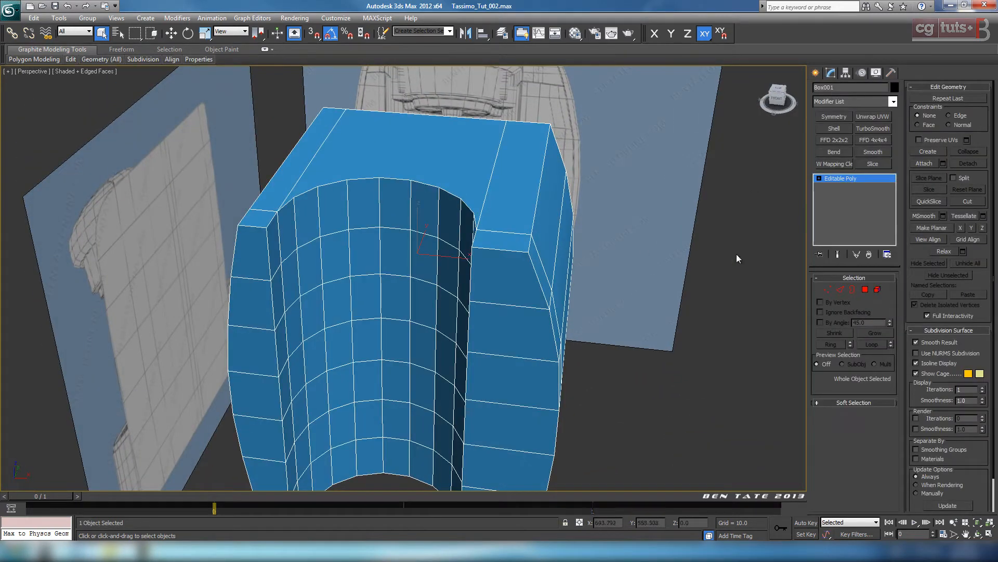
pyautogui.click(838, 289)
pyautogui.click(500, 250)
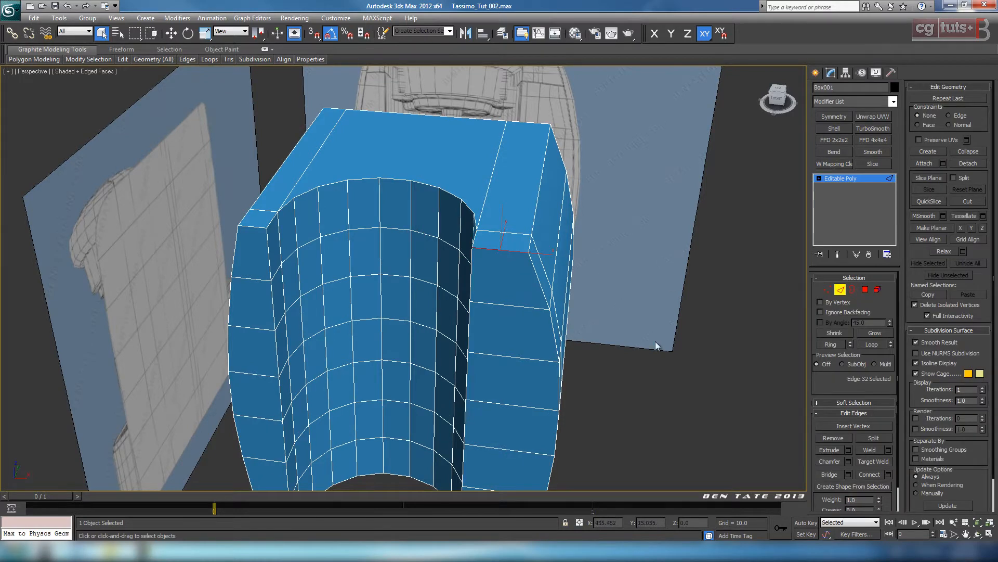
pyautogui.moveTo(656, 341); pyautogui.dragTo(797, 363, button='middle')
pyautogui.click(831, 344)
pyautogui.hotkey('alt', 'w')
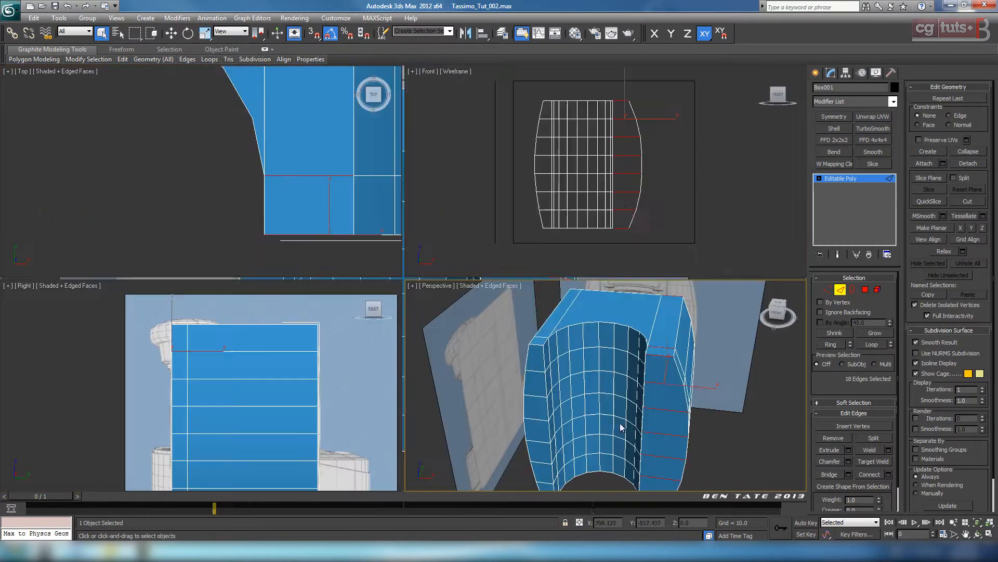
pyautogui.rightClick(636, 207)
pyautogui.hotkey('alt', 'w')
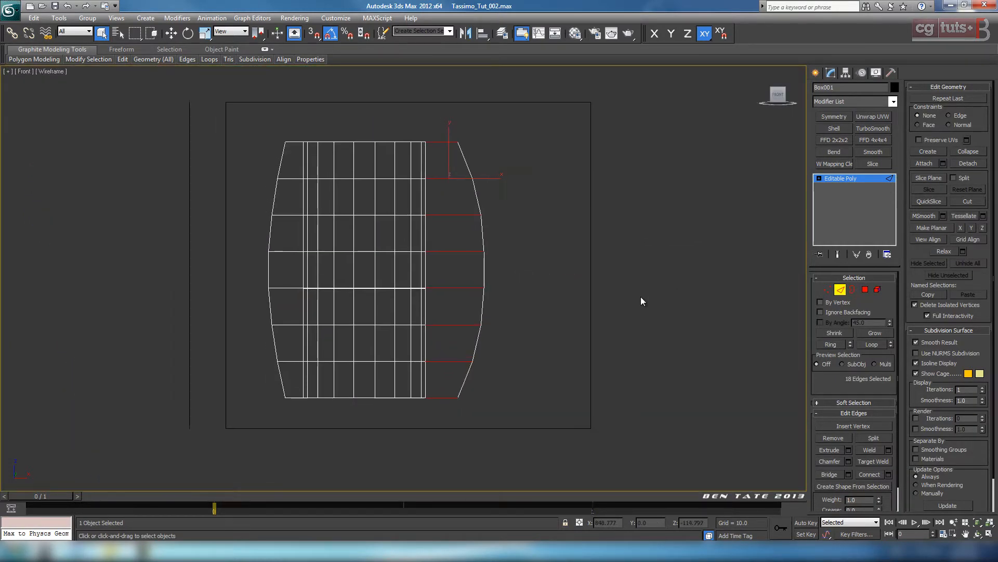
pyautogui.press('F3')
pyautogui.hotkey('alt', 'x')
pyautogui.scroll(3, 616, 291)
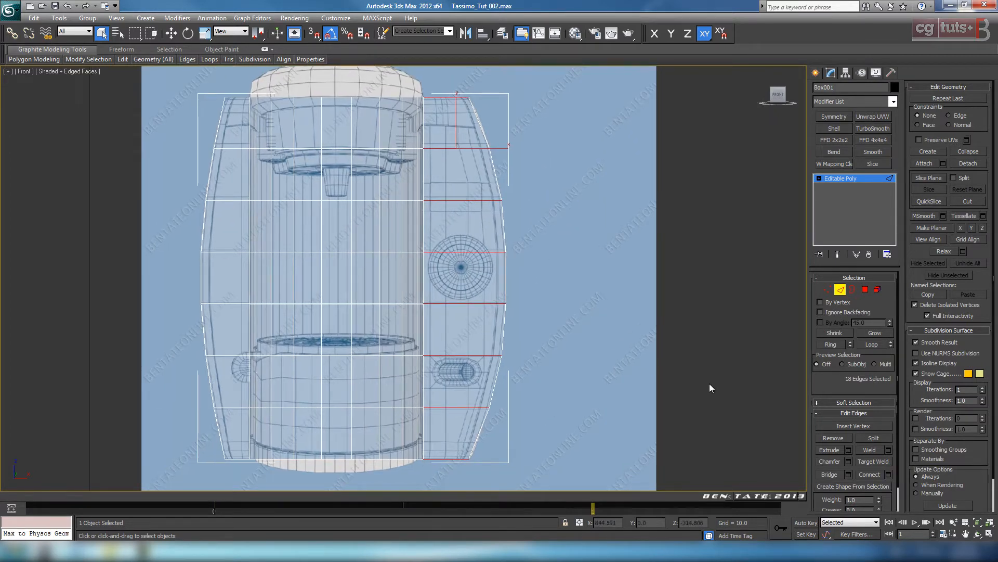
pyautogui.click(890, 478)
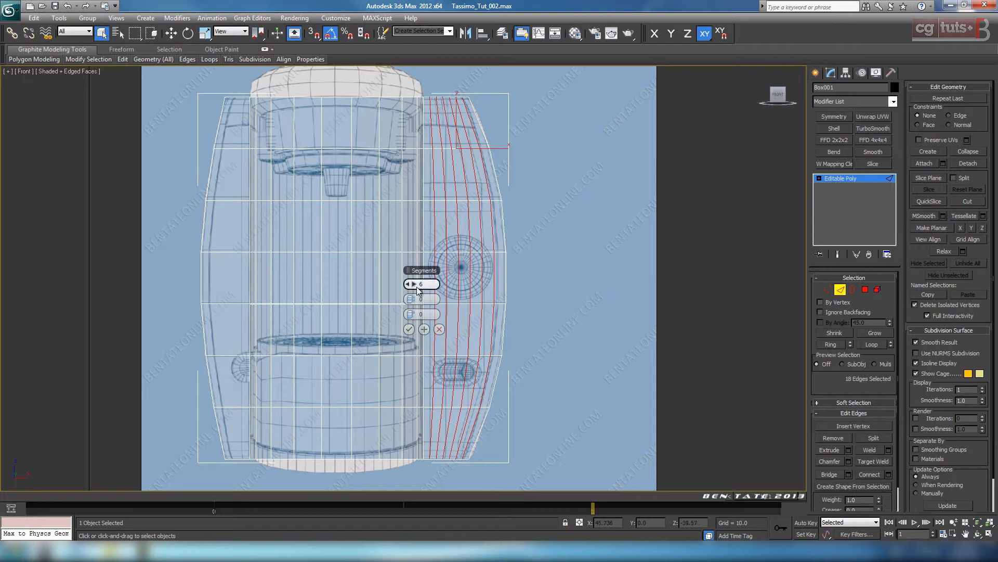
pyautogui.click(413, 328)
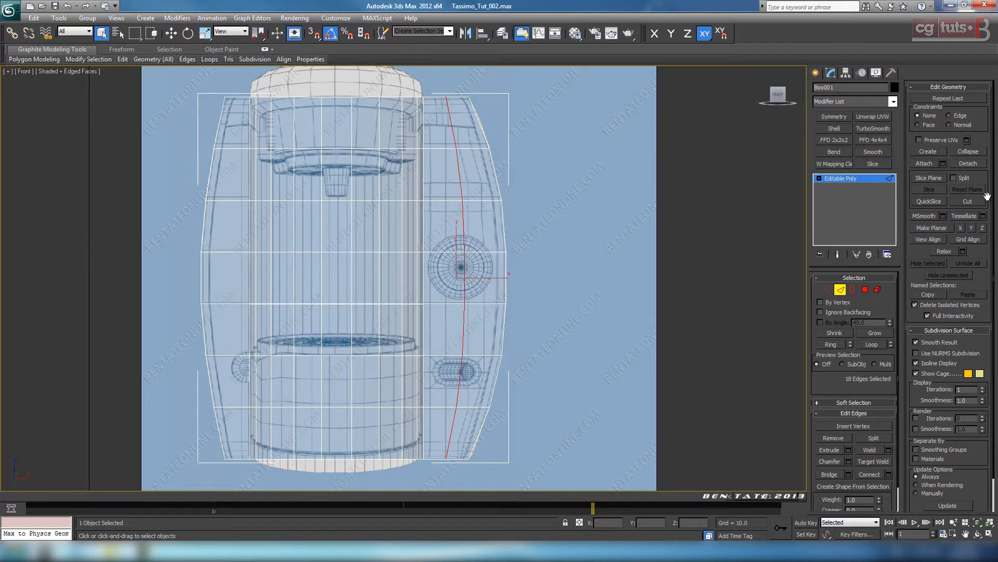
pyautogui.click(961, 227)
pyautogui.click(970, 228)
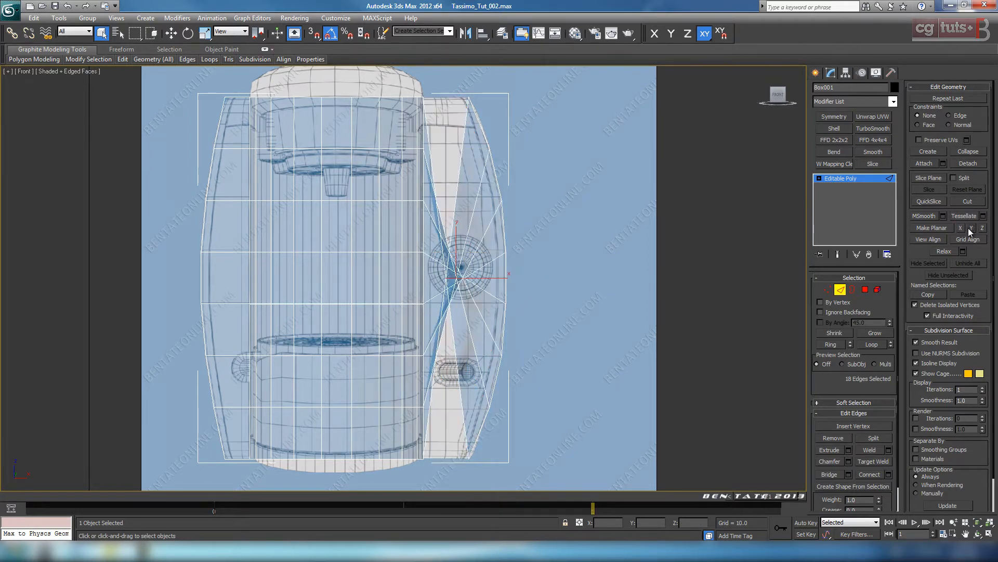
pyautogui.hotkey('ctrl', 'z')
# Step: Make the right arm's new edge loop planar in Z and move it inward to about X 113.2
pyautogui.click(983, 228)
pyautogui.moveTo(678, 200); pyautogui.dragTo(711, 199, button='middle')
pyautogui.click(172, 34)
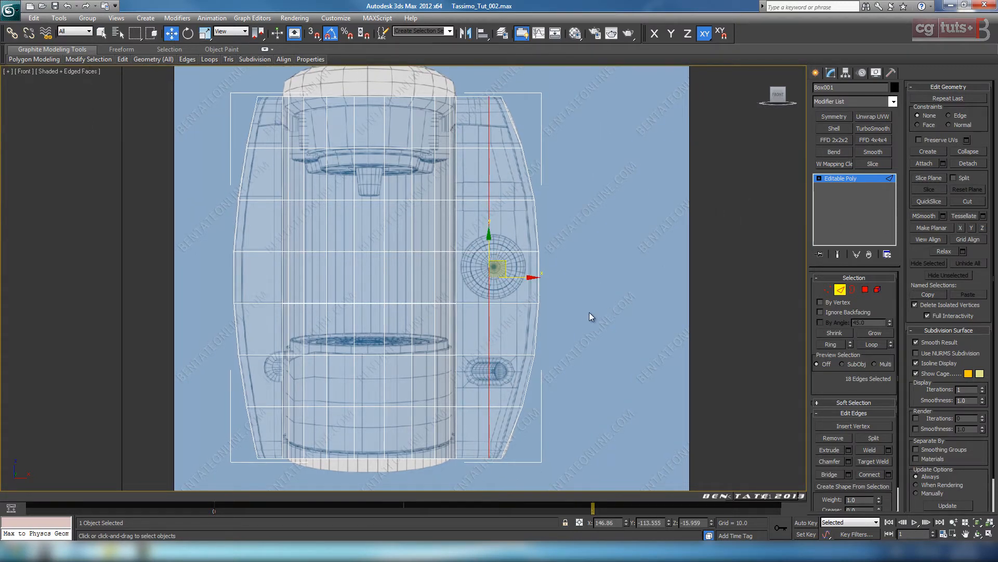
pyautogui.moveTo(589, 315); pyautogui.dragTo(584, 324, button='middle')
pyautogui.moveTo(517, 288); pyautogui.dragTo(503, 296)
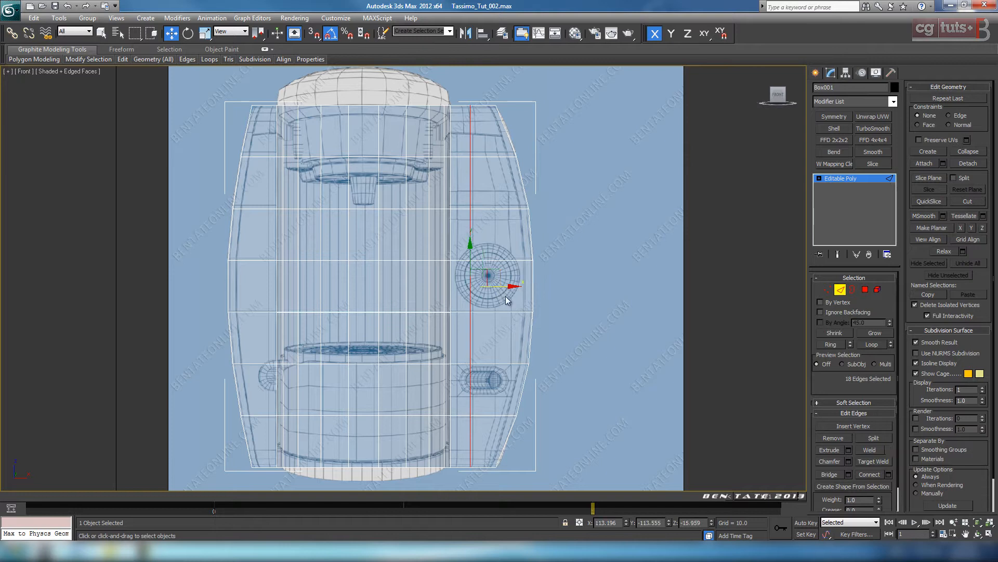
# Step: Select the edge ring across the body's left-hand arm and connect it with one segment
pyautogui.hotkey('alt', 'w')
pyautogui.rightClick(644, 326)
pyautogui.hotkey('alt', 'w')
pyautogui.keyDown('alt'); pyautogui.moveTo(639, 311); pyautogui.dragTo(466, 186, button='middle'); pyautogui.keyUp('alt')
pyautogui.press(',')
pyautogui.scroll(-3, 608, 300)
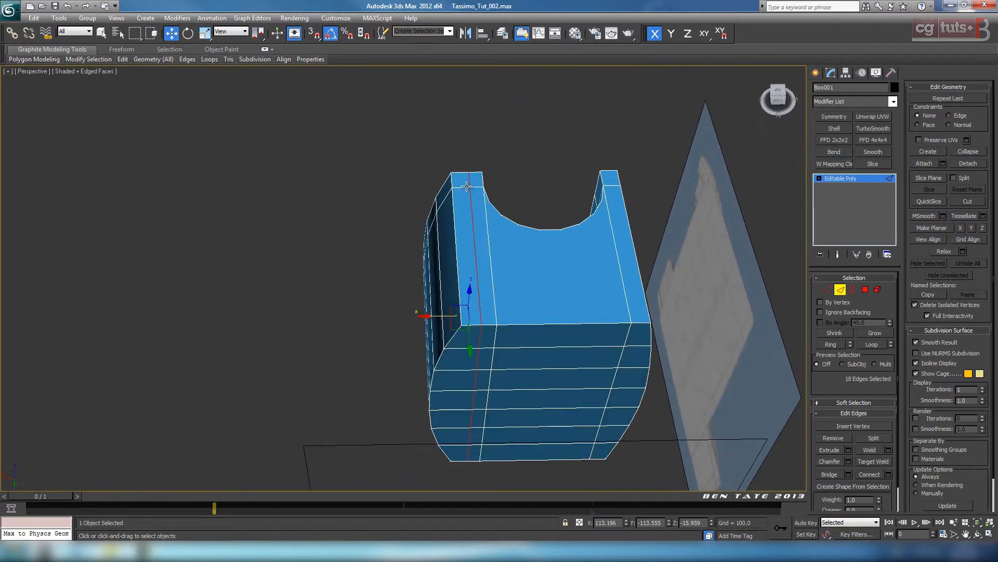
pyautogui.keyDown('alt'); pyautogui.moveTo(614, 203); pyautogui.dragTo(382, 305, button='middle'); pyautogui.keyUp('alt')
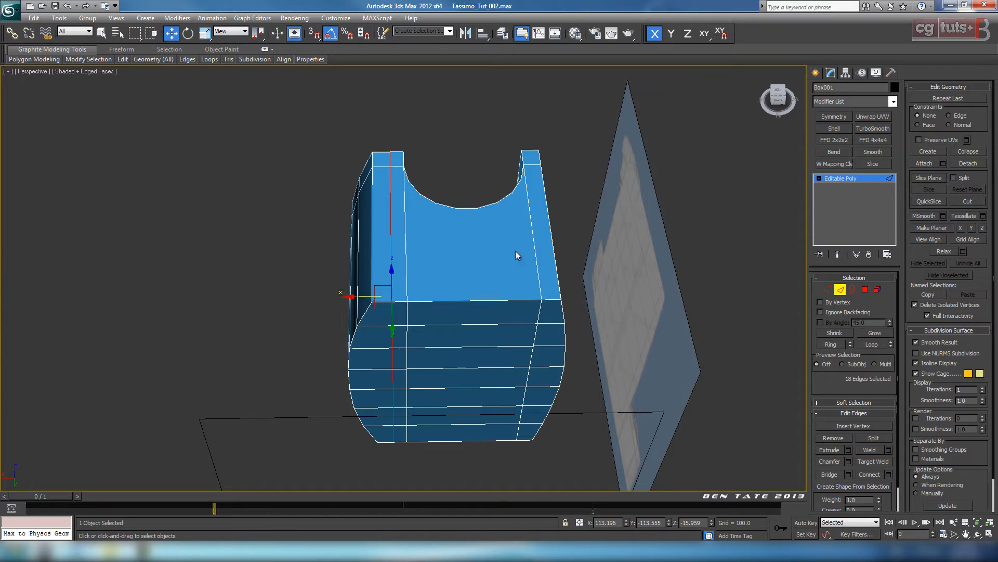
pyautogui.keyDown('alt'); pyautogui.moveTo(499, 291); pyautogui.dragTo(359, 281, button='middle'); pyautogui.keyUp('alt')
pyautogui.click(354, 270)
pyautogui.click(831, 344)
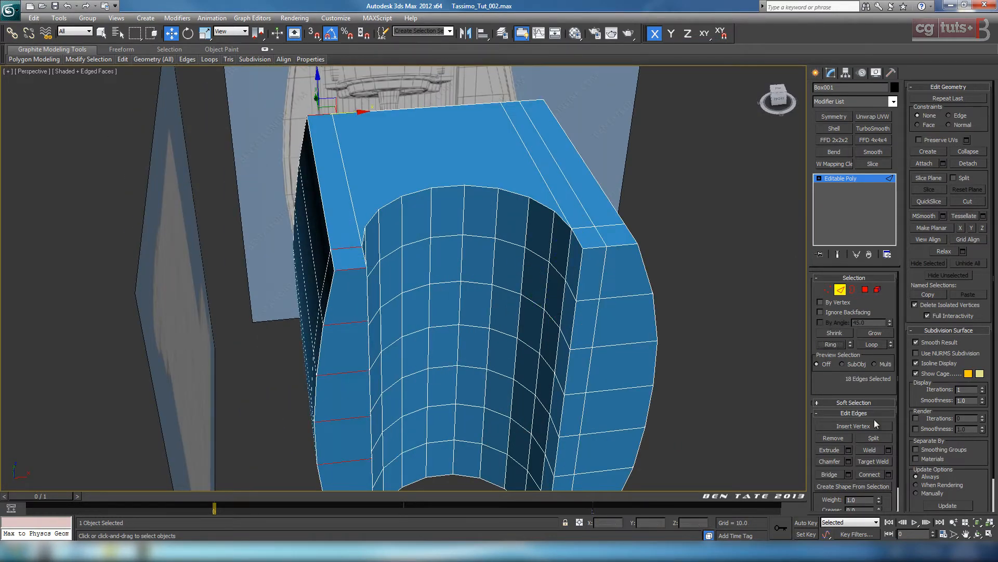
pyautogui.click(889, 475)
pyautogui.moveTo(554, 348); pyautogui.dragTo(583, 308, button='middle')
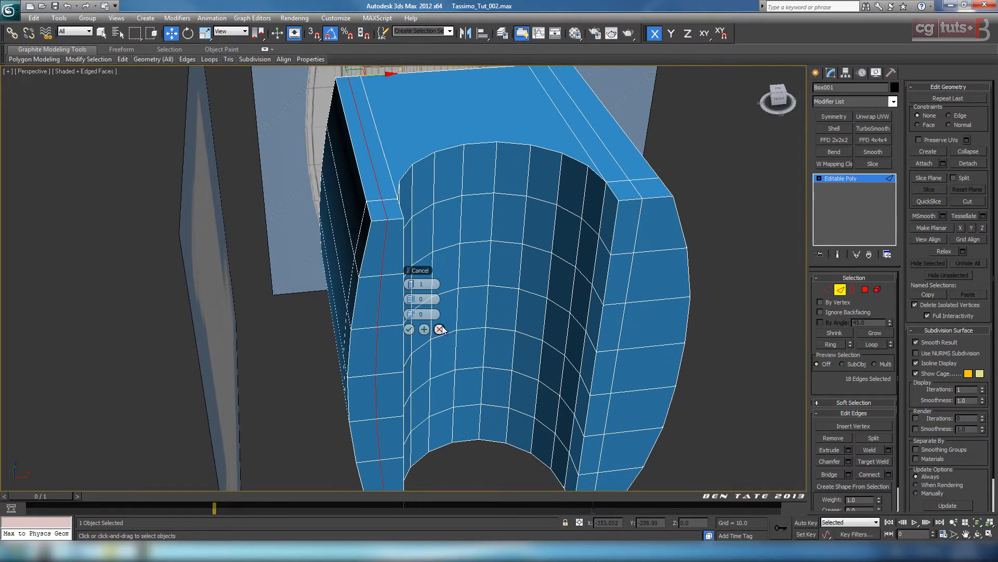
pyautogui.click(409, 329)
# Step: Make the left arm's new edge loop planar in Z and move it toward the inner recess, to about X -407.6
pyautogui.hotkey('alt', 'w')
pyautogui.rightClick(614, 260)
pyautogui.hotkey('alt', 'w')
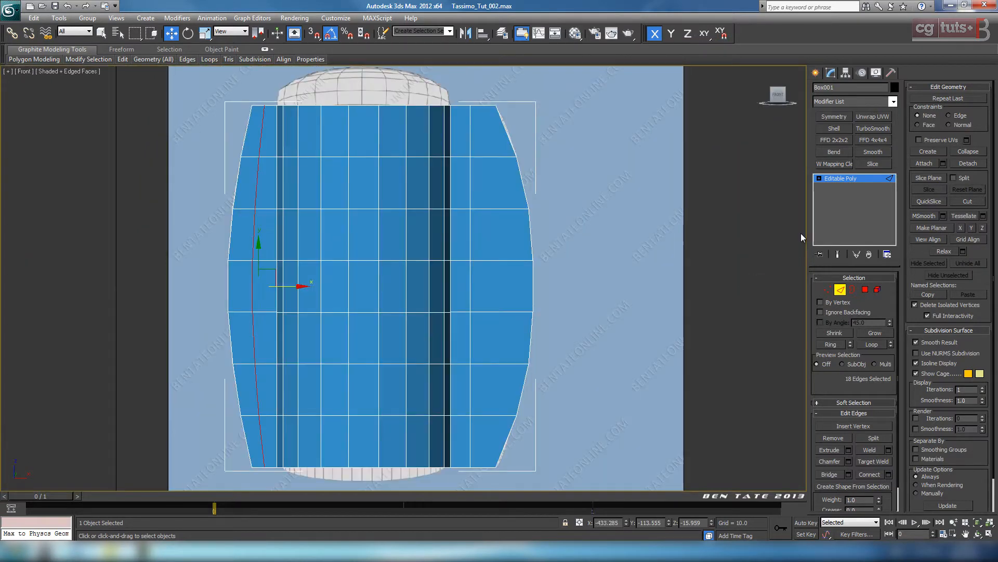
pyautogui.click(982, 228)
pyautogui.moveTo(470, 227); pyautogui.dragTo(524, 229, button='middle')
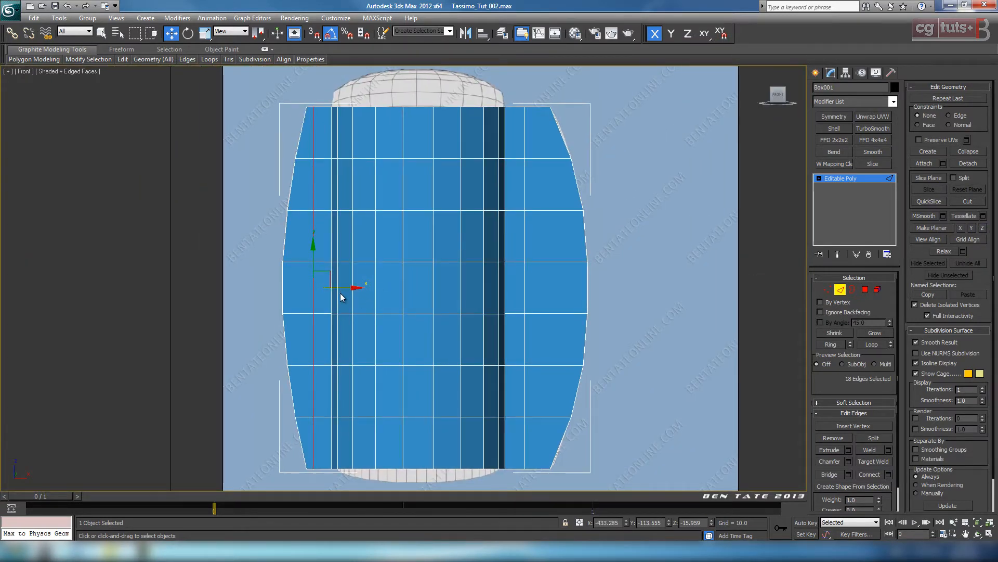
pyautogui.hotkey('alt', 'x')
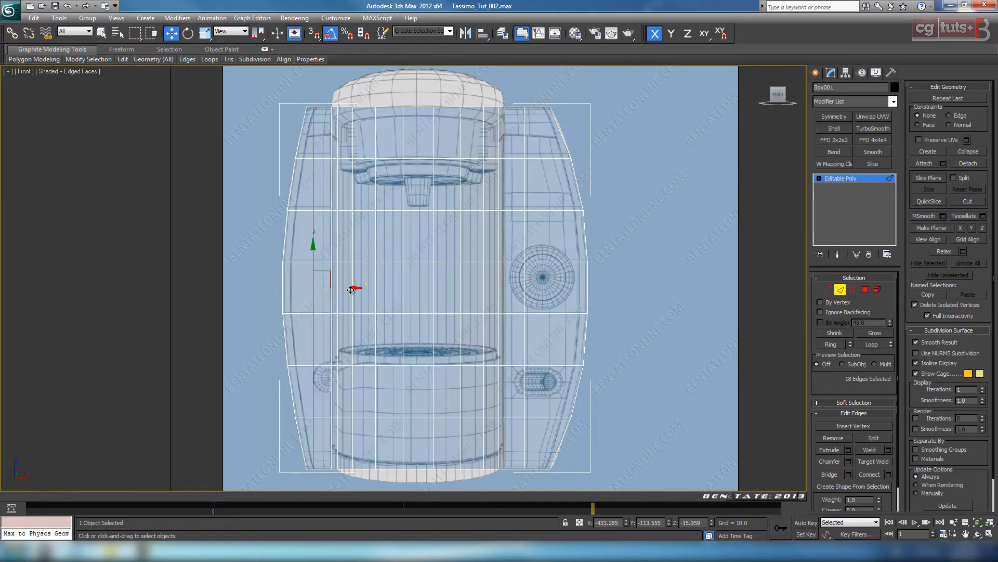
pyautogui.moveTo(350, 290); pyautogui.dragTo(362, 291)
# Step: Select the right arm's vertical edge loop in the Top view and move it outward to about X 134.2
pyautogui.hotkey('alt', 'w')
pyautogui.rightClick(592, 372)
pyautogui.hotkey('alt', 'w')
pyautogui.keyDown('alt'); pyautogui.moveTo(570, 289); pyautogui.dragTo(530, 286, button='middle'); pyautogui.keyUp('alt')
pyautogui.press(',')
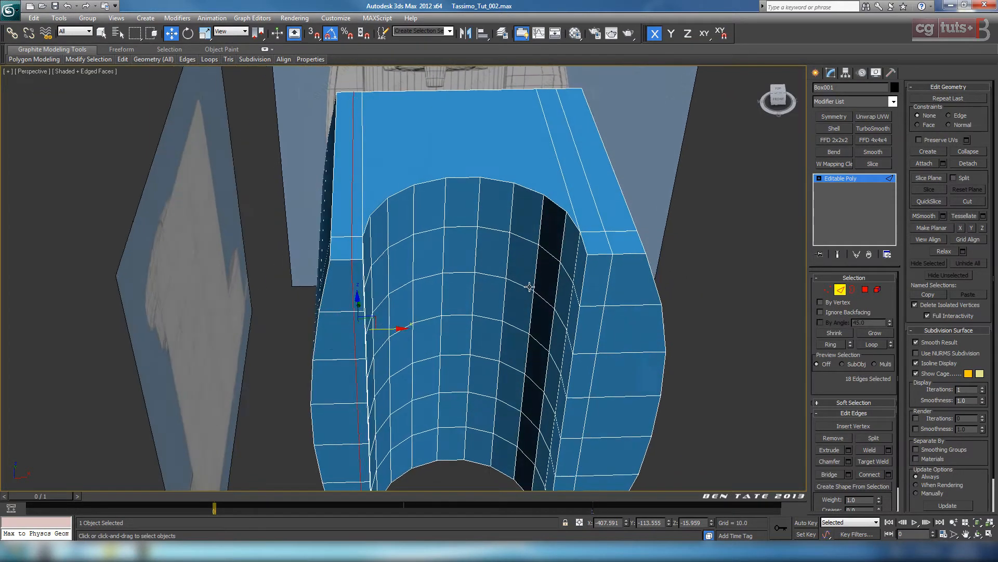
pyautogui.hotkey('alt', 'w')
pyautogui.rightClick(312, 172)
pyautogui.hotkey('alt', 'w')
pyautogui.moveTo(382, 208); pyautogui.dragTo(394, 264, button='middle')
pyautogui.scroll(-5, 395, 265)
pyautogui.scroll(4, 435, 274)
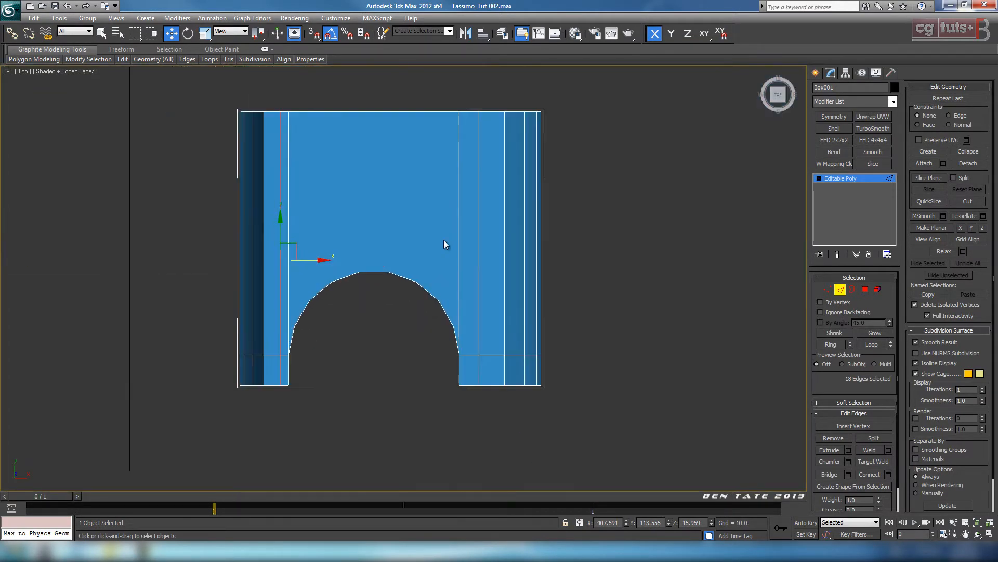
pyautogui.moveTo(477, 272)
pyautogui.mouseDown(button='middle')
pyautogui.moveTo(486, 249)
pyautogui.moveTo(481, 270)
pyautogui.moveTo(463, 263)
pyautogui.mouseUp(button='middle')
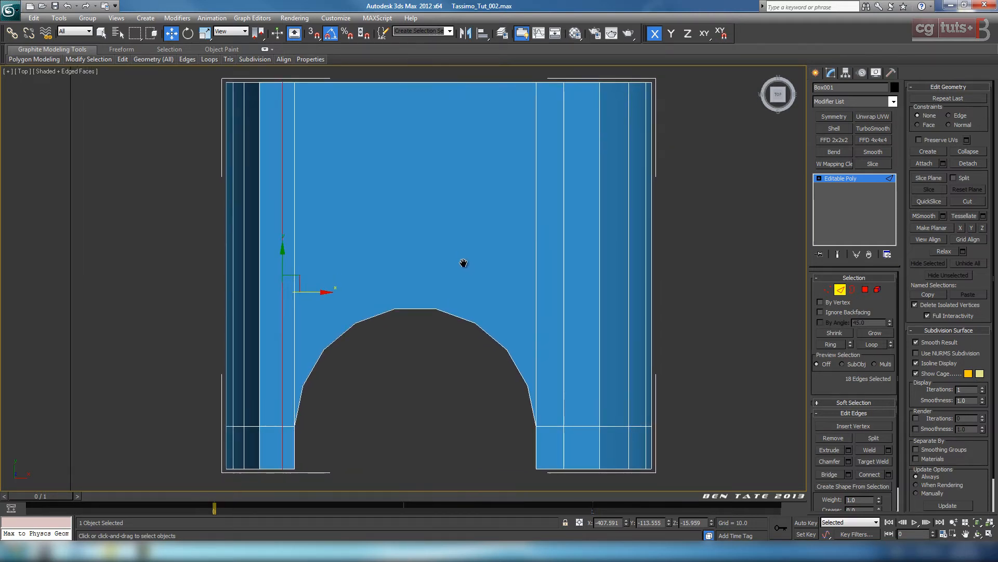
pyautogui.doubleClick(566, 273)
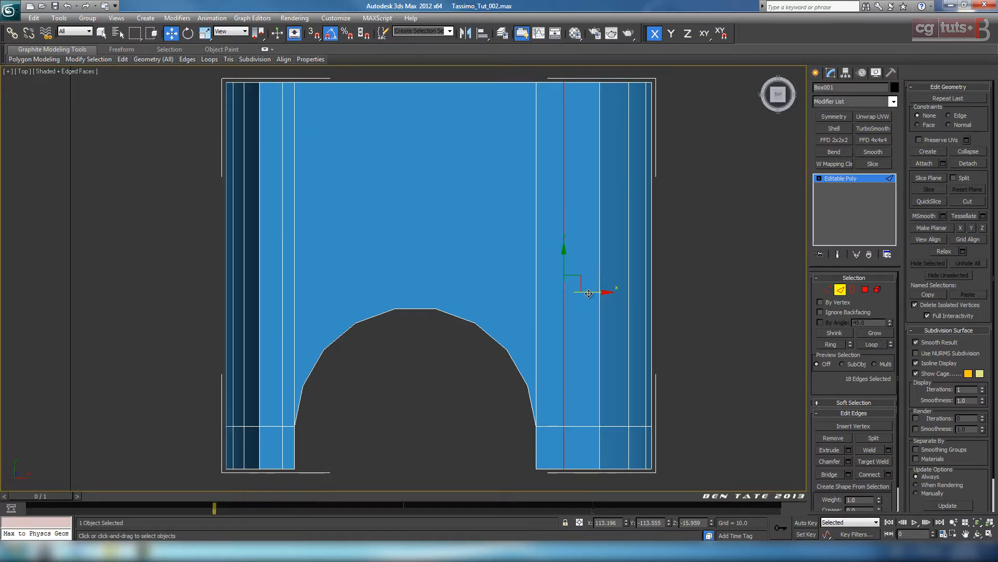
pyautogui.moveTo(589, 293); pyautogui.dragTo(601, 297)
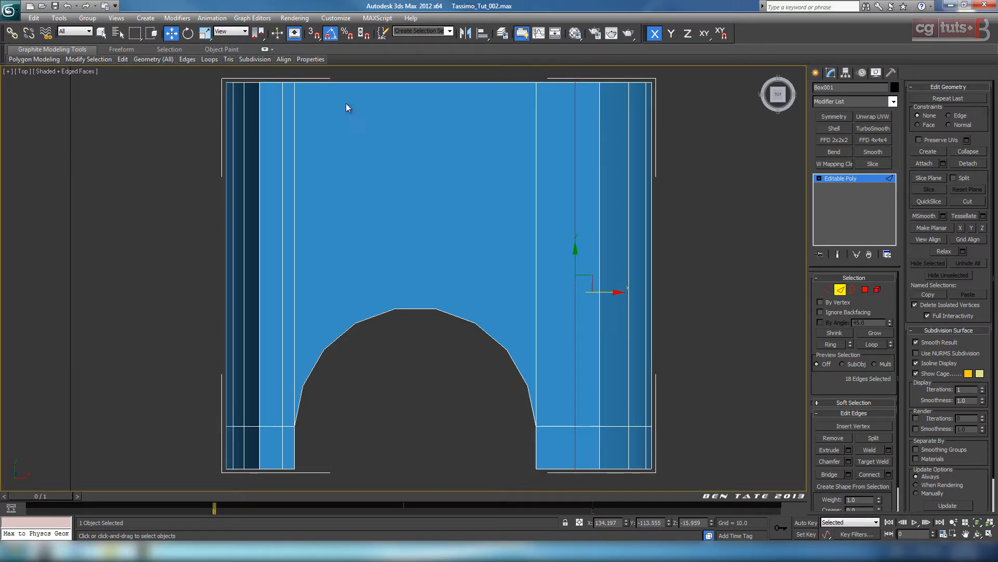
# Step: Examine the added edge loops on both arms of the body from several angles
pyautogui.hotkey('alt', 'w')
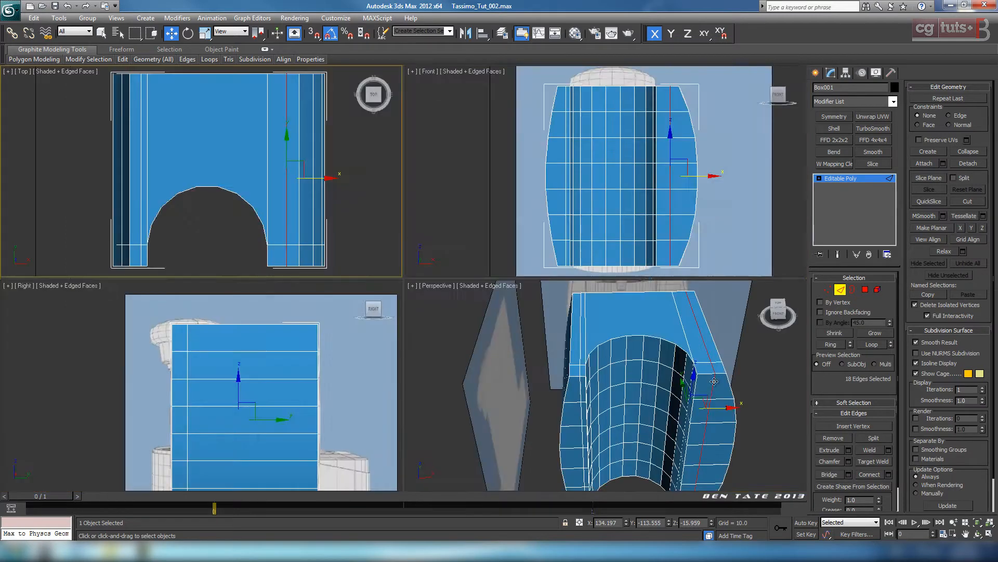
pyautogui.rightClick(688, 364)
pyautogui.hotkey('alt', 'w')
pyautogui.keyDown('alt'); pyautogui.moveTo(688, 364); pyautogui.dragTo(506, 183, button='middle'); pyautogui.keyUp('alt')
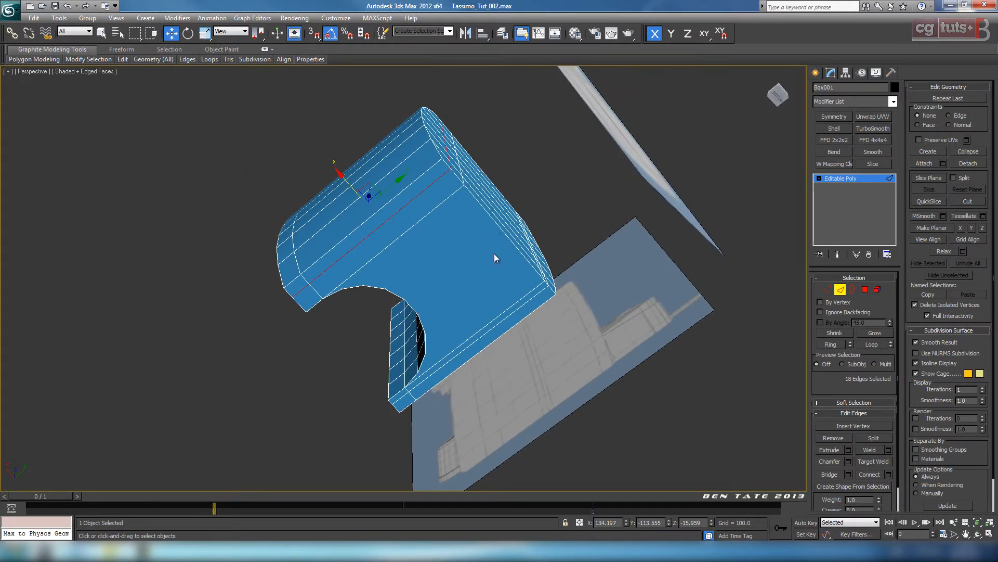
pyautogui.scroll(3, 441, 272)
pyautogui.keyDown('alt'); pyautogui.moveTo(476, 264); pyautogui.dragTo(526, 307, button='middle'); pyautogui.keyUp('alt')
pyautogui.scroll(-5, 539, 283)
pyautogui.moveTo(515, 270); pyautogui.dragTo(494, 296, button='middle')
pyautogui.scroll(3, 503, 312)
# Step: Select the ring of front-to-back edges around the body and connect it with one segment
pyautogui.click(493, 272)
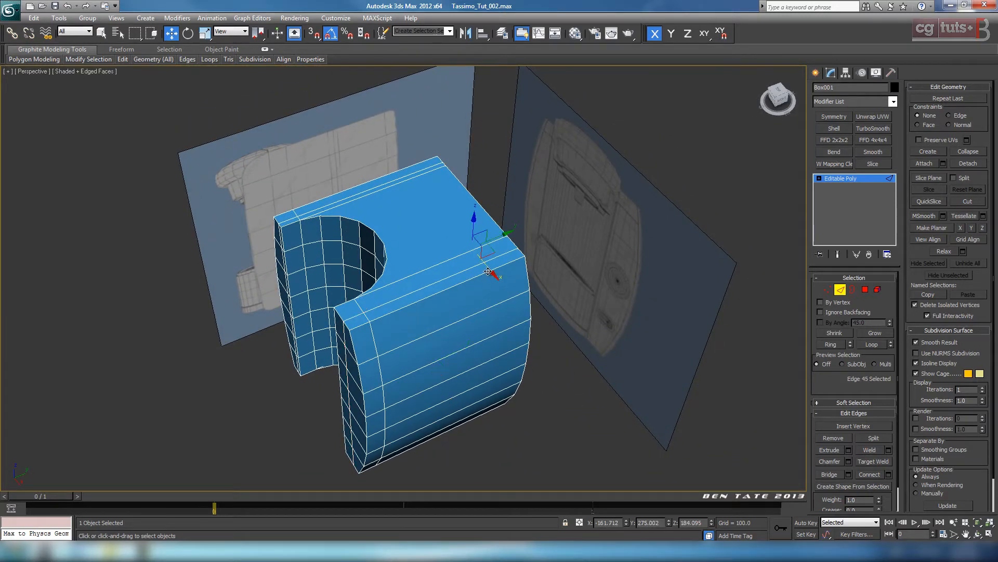
pyautogui.click(419, 175)
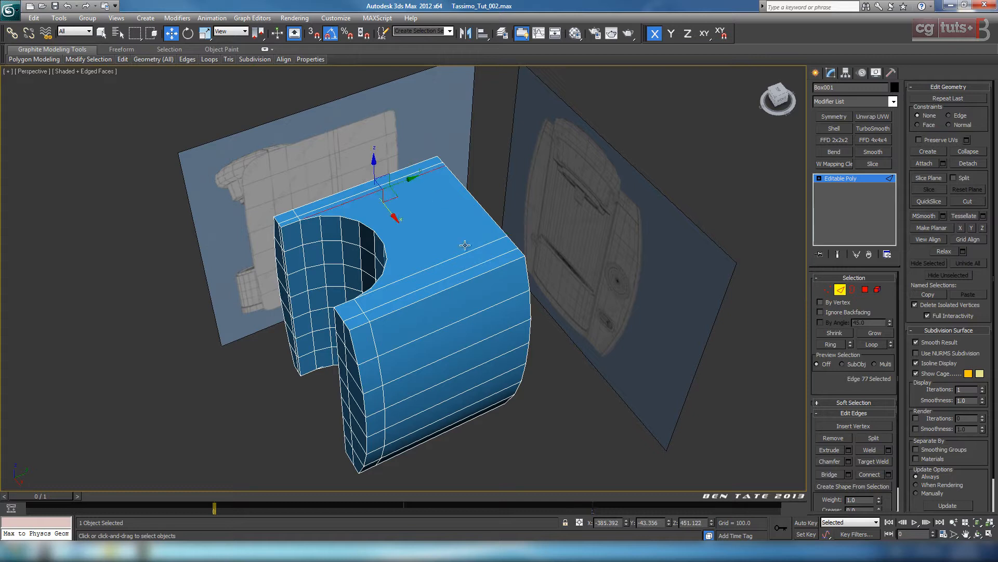
pyautogui.click(831, 344)
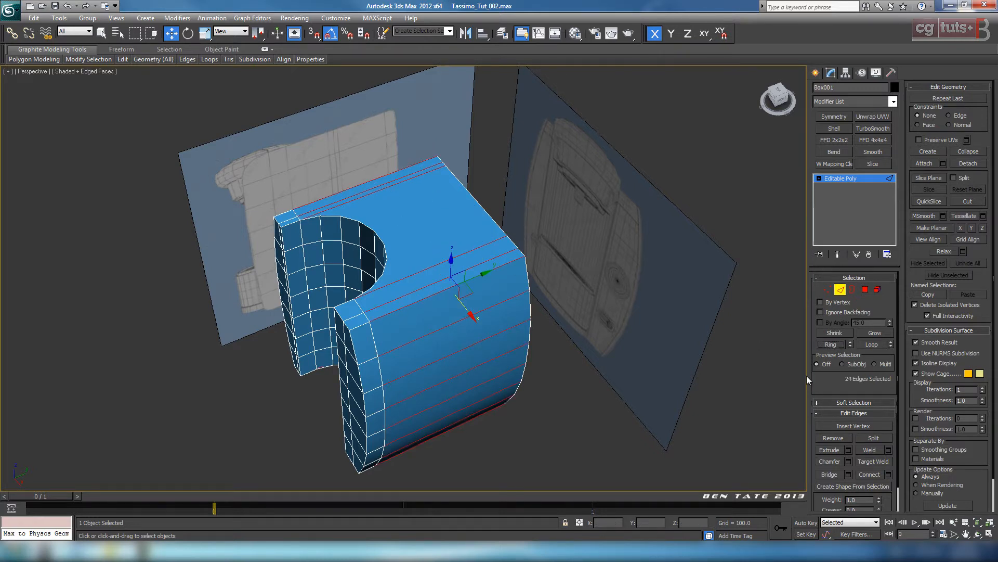
pyautogui.keyDown('alt'); pyautogui.moveTo(722, 372); pyautogui.dragTo(690, 374, button='middle'); pyautogui.keyUp('alt')
pyautogui.click(888, 473)
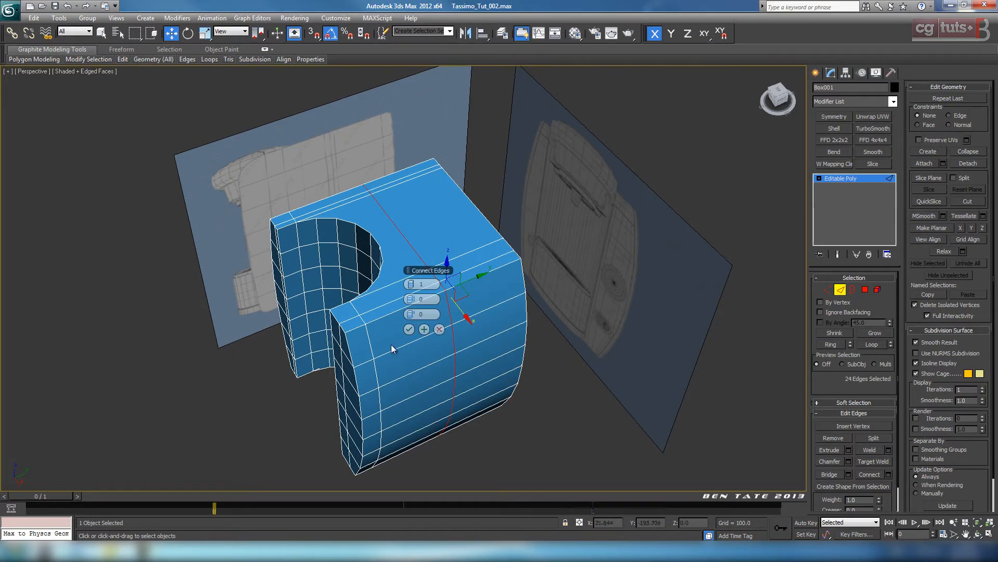
pyautogui.click(409, 329)
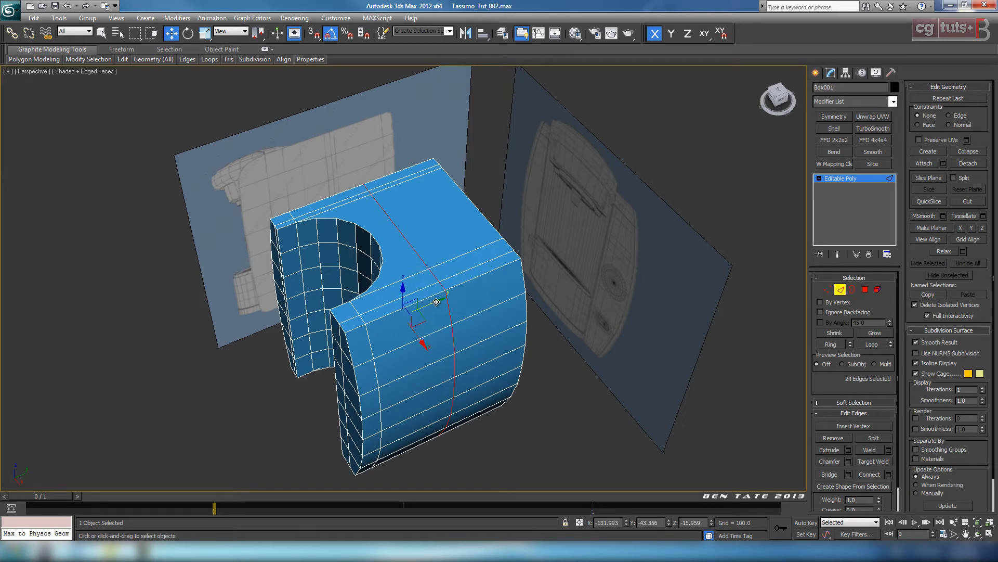
# Step: Move the new edge loop toward the back of the body, to about Y 214.4
pyautogui.moveTo(435, 302); pyautogui.dragTo(504, 296)
pyautogui.hotkey('alt', 'w')
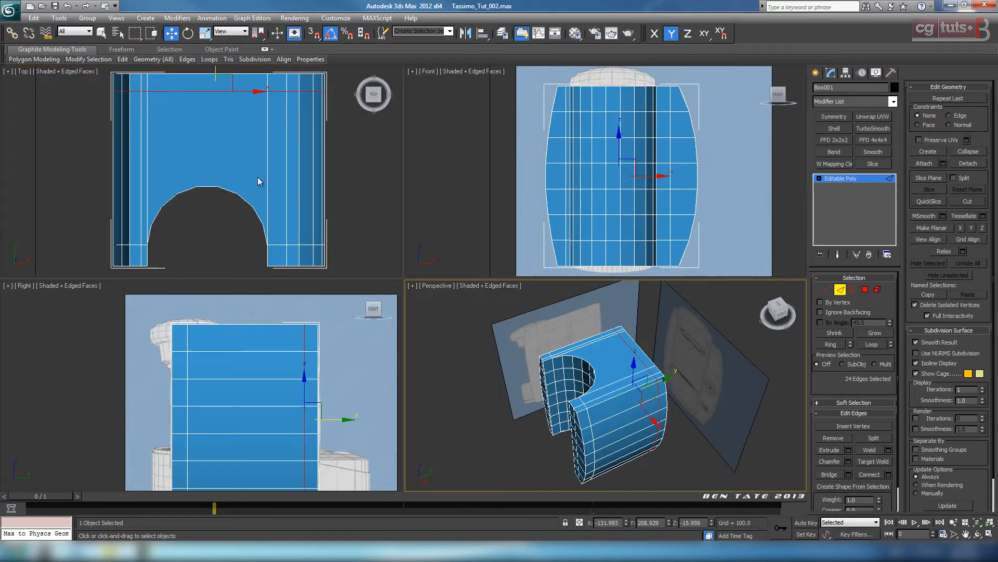
pyautogui.middleClick(259, 179)
pyautogui.hotkey('alt', 'w')
pyautogui.moveTo(331, 202); pyautogui.dragTo(404, 233, button='middle')
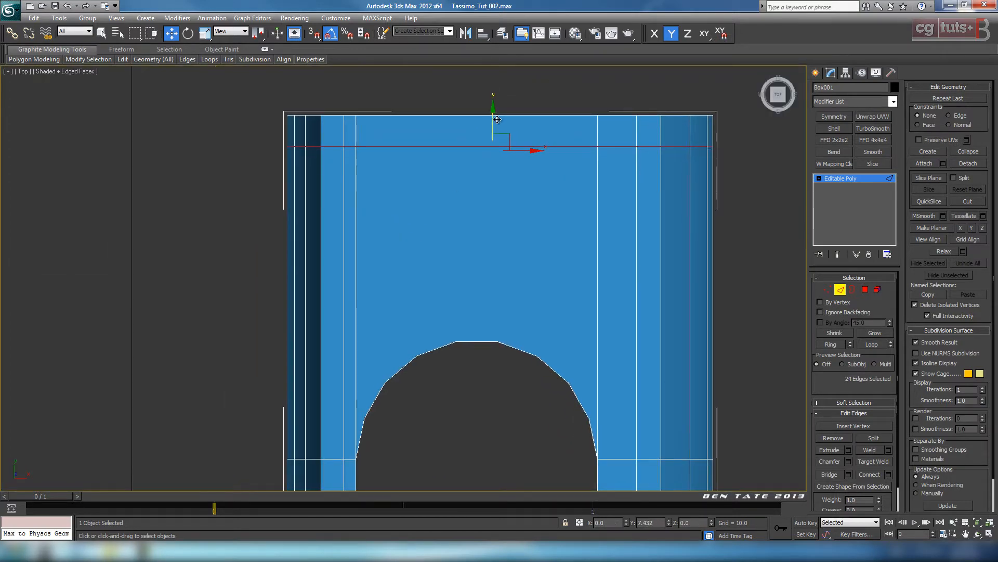
pyautogui.moveTo(494, 123); pyautogui.dragTo(499, 120)
# Step: Select the ring of horizontal edges across the middle of the body's back and connect it with six segments
pyautogui.hotkey('alt', 'w')
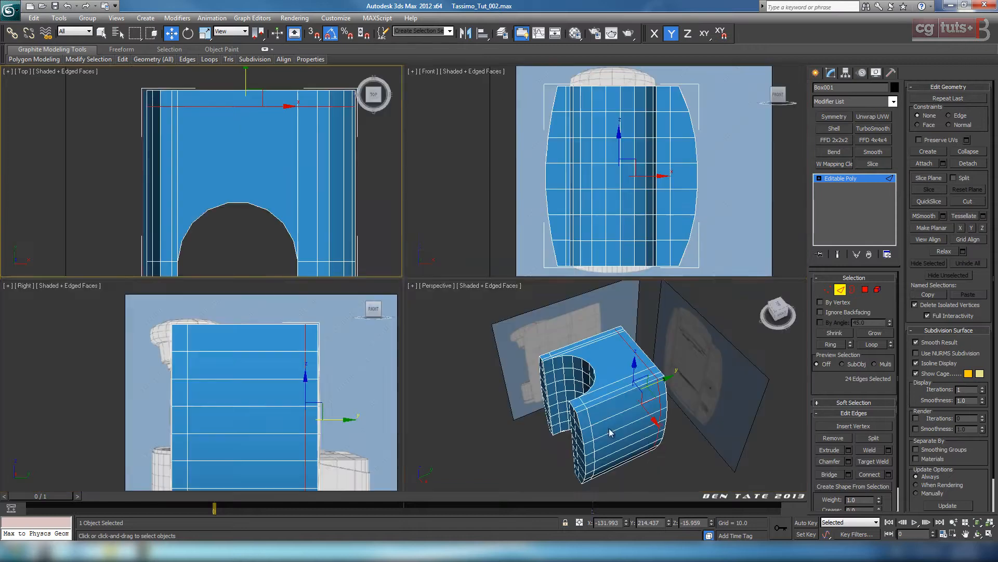
pyautogui.middleClick(610, 428)
pyautogui.hotkey('alt', 'w')
pyautogui.keyDown('alt'); pyautogui.moveTo(616, 407); pyautogui.dragTo(431, 368, button='middle'); pyautogui.keyUp('alt')
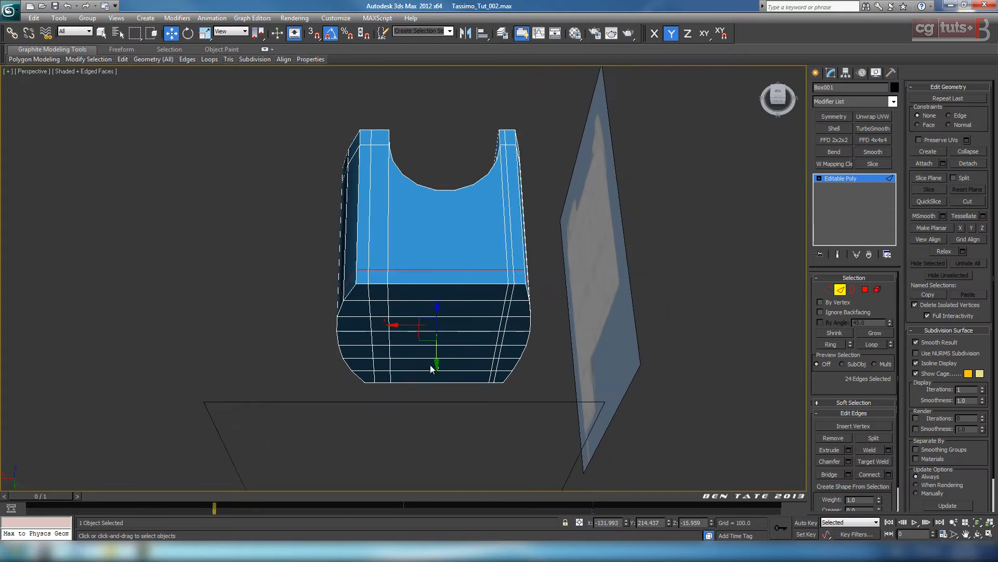
pyautogui.click(466, 284)
pyautogui.click(826, 344)
pyautogui.moveTo(564, 304); pyautogui.dragTo(545, 319, button='middle')
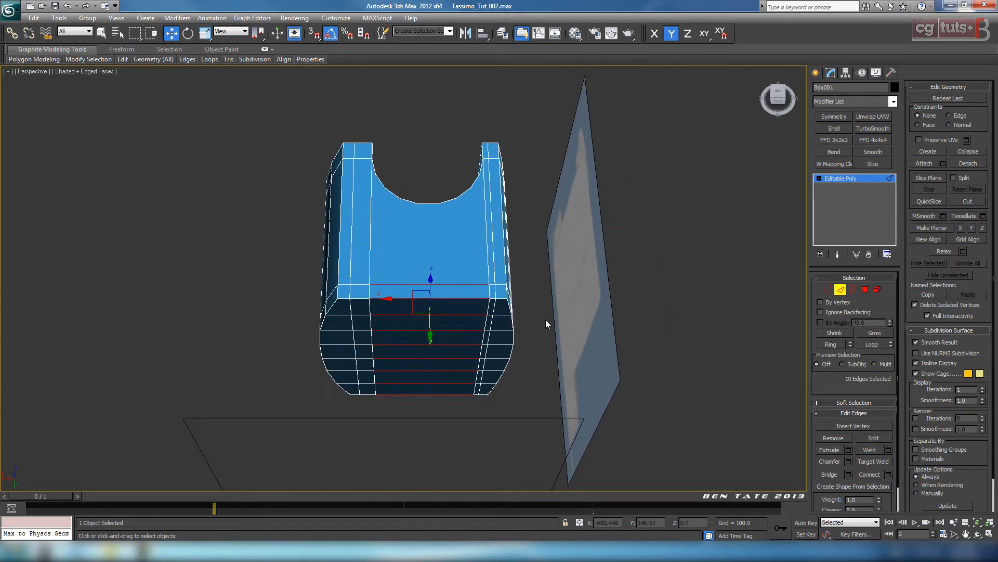
pyautogui.scroll(1, 545, 320)
pyautogui.scroll(-1, 521, 316)
pyautogui.hotkey('alt', 'w')
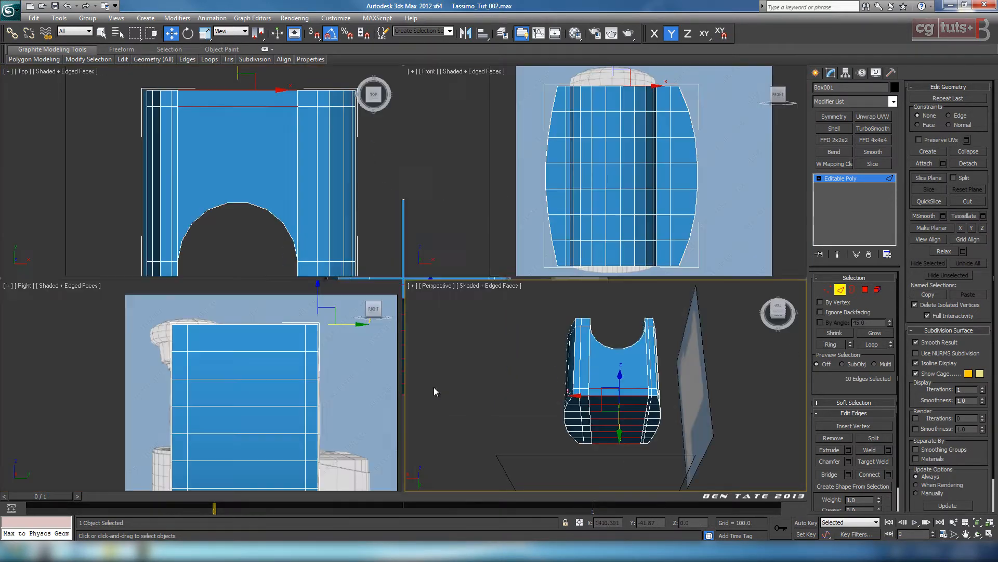
pyautogui.middleClick(314, 226)
pyautogui.hotkey('alt', 'w')
pyautogui.moveTo(424, 277); pyautogui.dragTo(458, 248, button='middle')
pyautogui.moveTo(497, 323); pyautogui.dragTo(475, 365, button='middle')
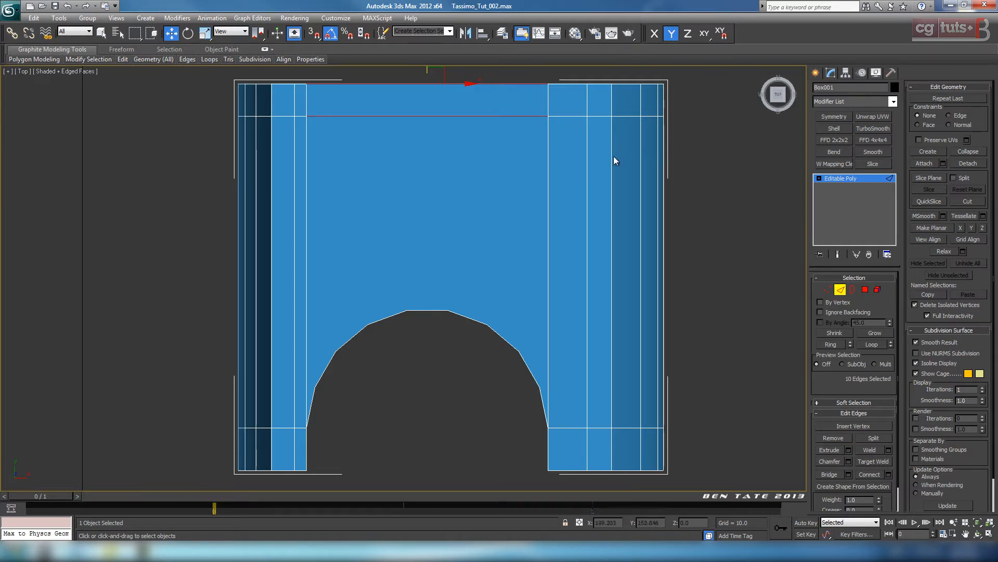
pyautogui.moveTo(483, 276)
pyautogui.mouseDown(button='middle')
pyautogui.moveTo(499, 241)
pyautogui.moveTo(498, 278)
pyautogui.moveTo(494, 267)
pyautogui.mouseUp(button='middle')
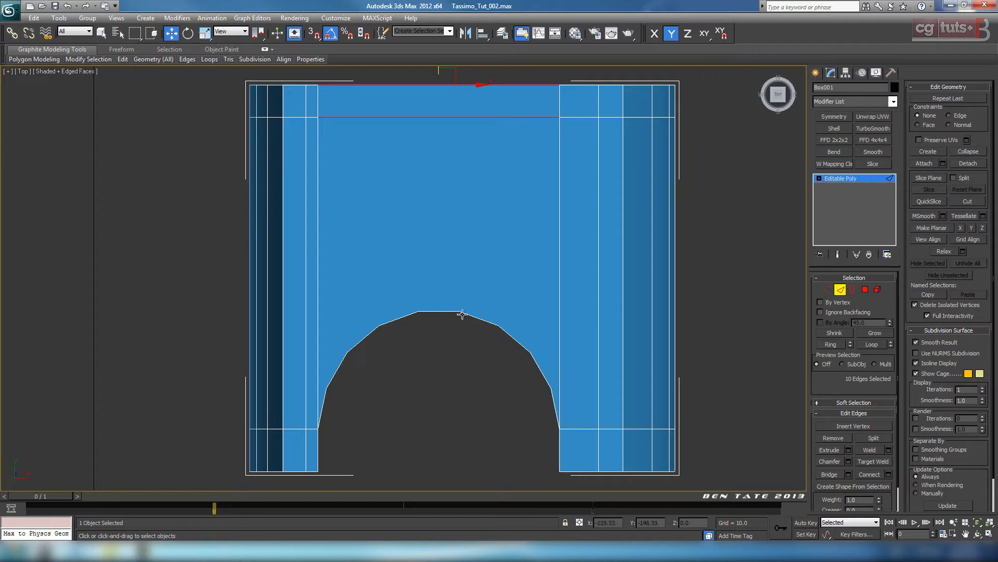
pyautogui.click(888, 474)
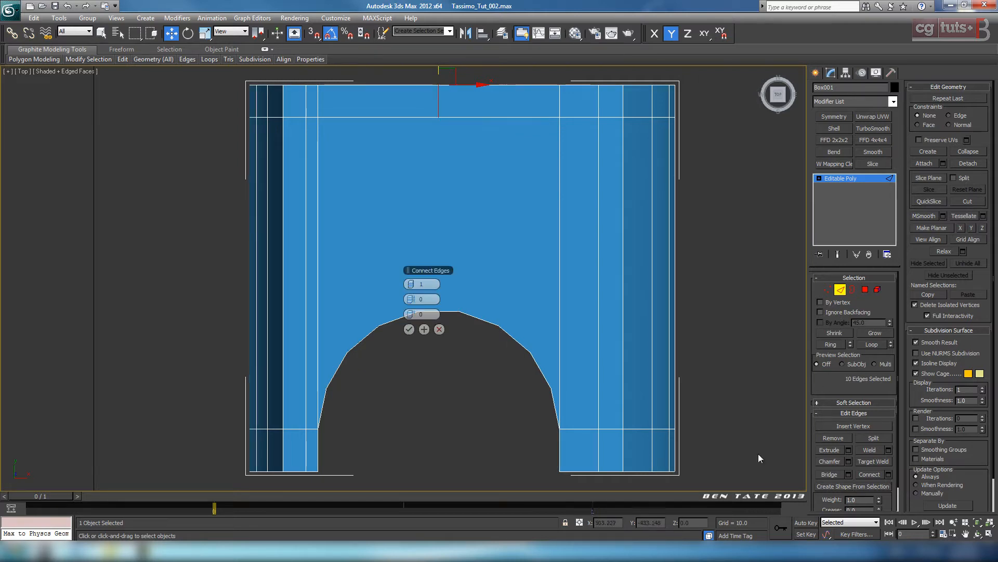
pyautogui.moveTo(414, 284); pyautogui.dragTo(419, 278)
pyautogui.click(409, 329)
pyautogui.scroll(1, 488, 279)
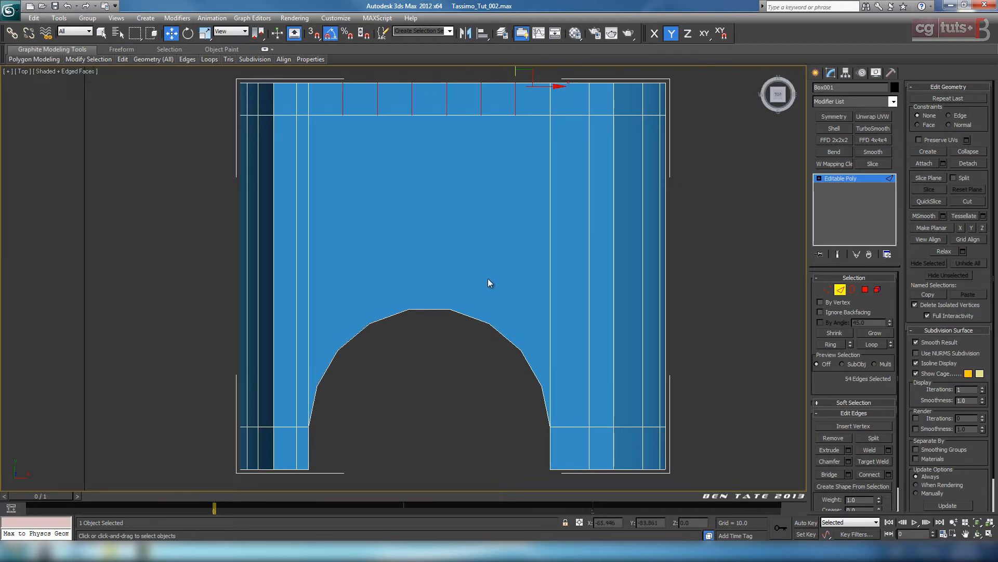
# Step: Connect the third new vertex on the rear loop to the matching vertex on the arch edge of the top face
pyautogui.hotkey('alt', 'w')
pyautogui.hotkey('alt', 'w')
pyautogui.keyDown('alt'); pyautogui.moveTo(570, 295); pyautogui.dragTo(550, 305, button='middle'); pyautogui.keyUp('alt')
pyautogui.scroll(2, 551, 304)
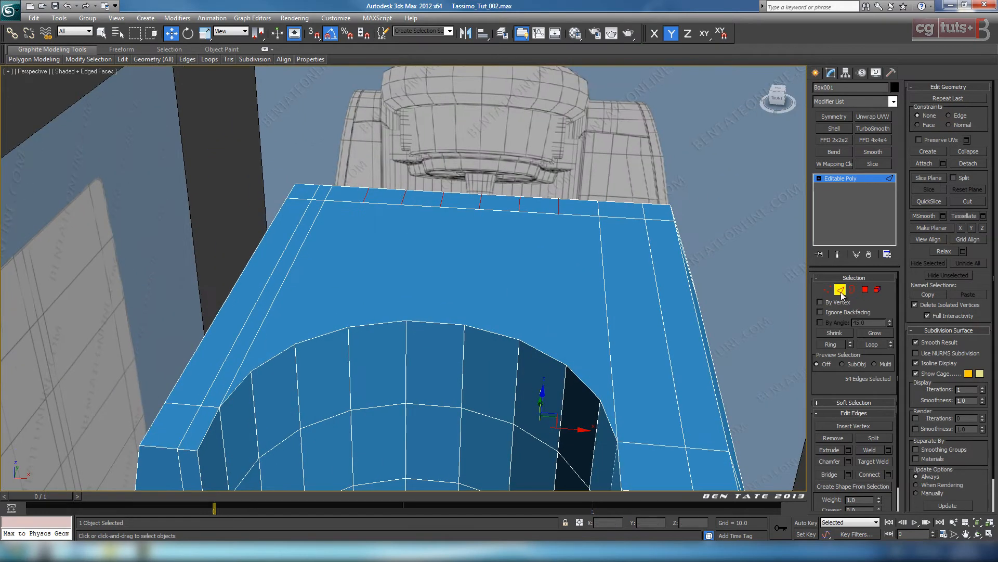
pyautogui.press('1')
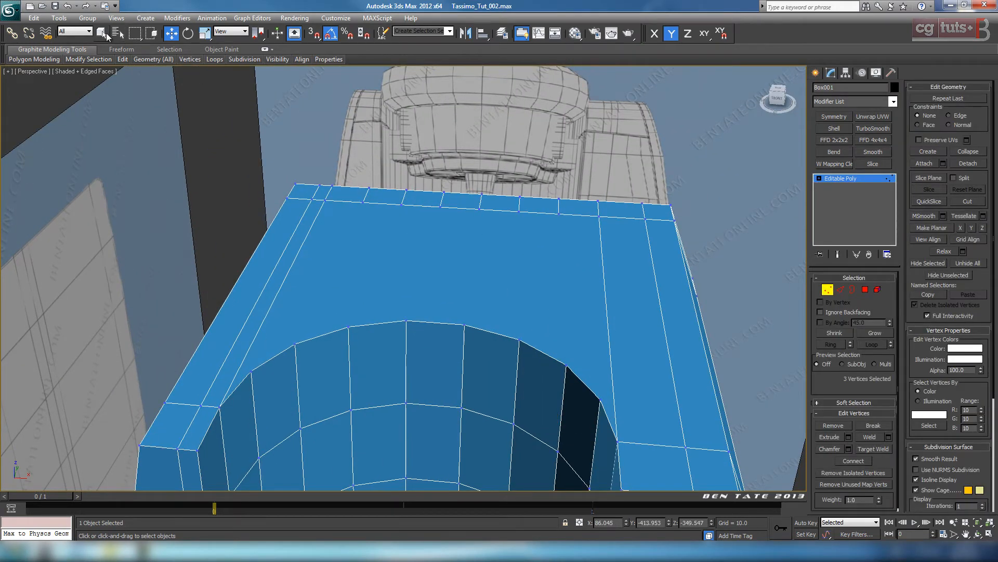
pyautogui.click(101, 33)
pyautogui.keyDown('alt'); pyautogui.moveTo(415, 239); pyautogui.dragTo(478, 264, button='middle'); pyautogui.keyUp('alt')
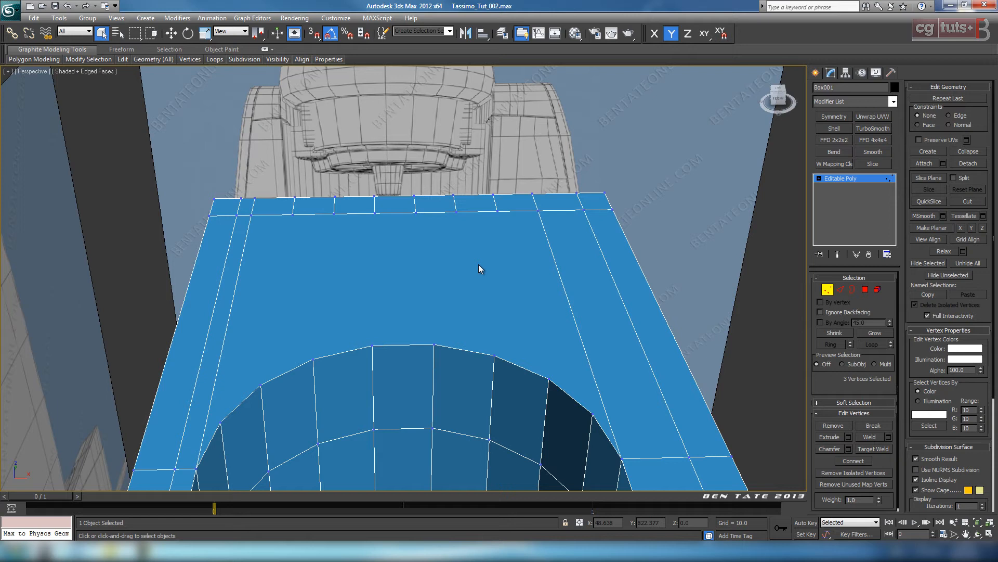
pyautogui.click(375, 213)
pyautogui.keyDown('ctrl'); pyautogui.click(373, 347); pyautogui.keyUp('ctrl')
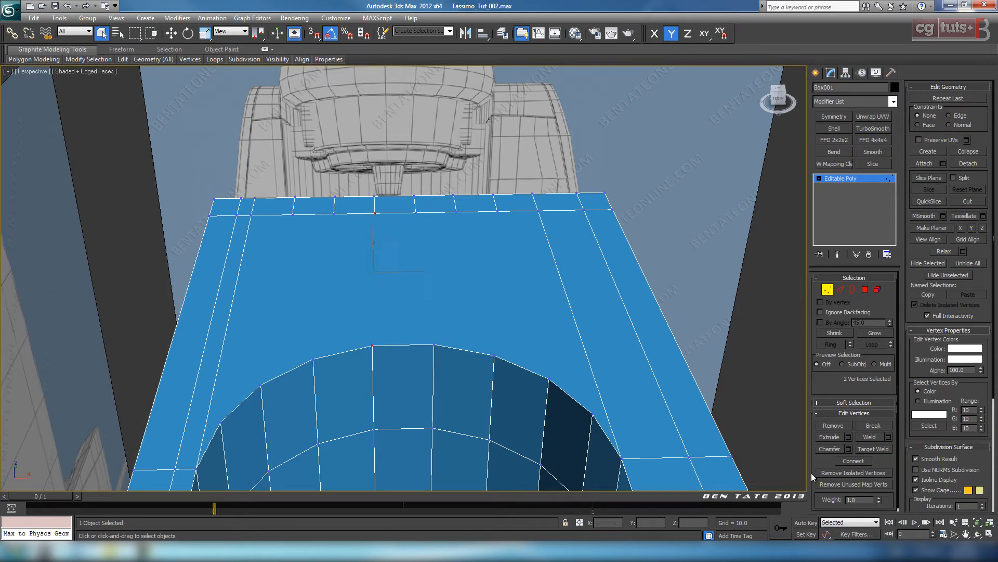
pyautogui.click(858, 461)
# Step: Connect the remaining new vertices on the top face's rear loop to their corresponding vertices along the arch edge
pyautogui.click(415, 213)
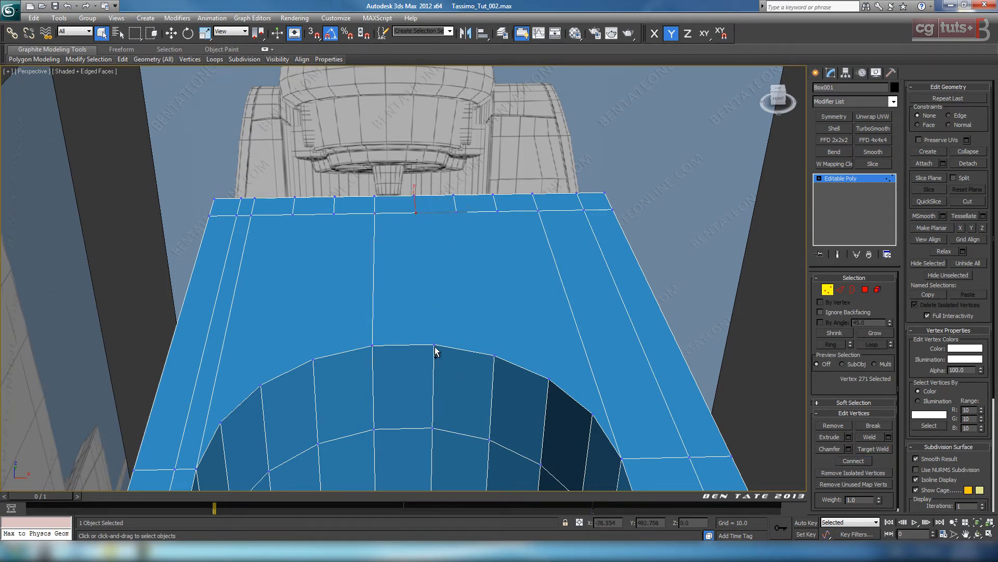
pyautogui.keyDown('ctrl'); pyautogui.click(434, 345); pyautogui.keyUp('ctrl')
pyautogui.hotkey('ctrl', 'shift', 'e')
pyautogui.click(456, 212)
pyautogui.keyDown('ctrl'); pyautogui.click(494, 354); pyautogui.keyUp('ctrl')
pyautogui.click(497, 212)
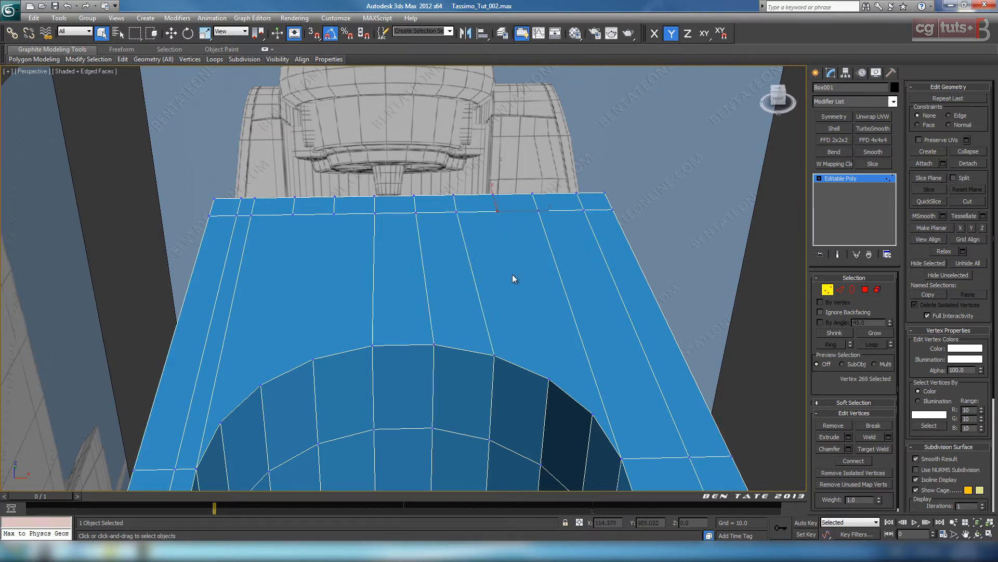
pyautogui.hotkey('ctrl', 'shift', 'e')
pyautogui.click(291, 214)
pyautogui.keyDown('ctrl'); pyautogui.click(261, 385); pyautogui.keyUp('ctrl')
pyautogui.keyDown('alt'); pyautogui.moveTo(330, 375); pyautogui.dragTo(646, 308, button='middle'); pyautogui.keyUp('alt')
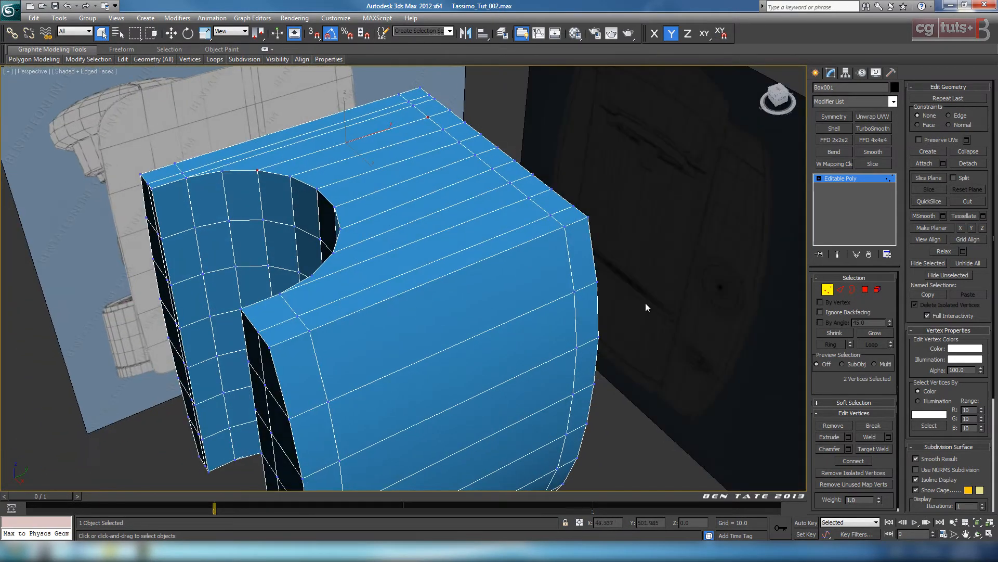
# Step: Select the ring of front-to-back edges around the body's right arm and connect it with one segment
pyautogui.click(840, 290)
pyautogui.click(439, 280)
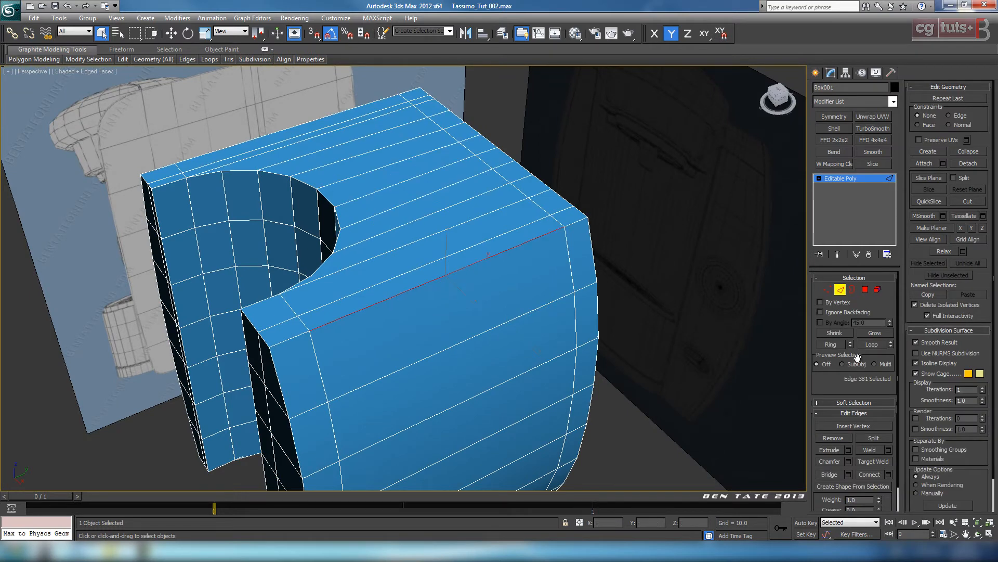
pyautogui.click(831, 346)
pyautogui.moveTo(516, 292); pyautogui.dragTo(432, 305, button='middle')
pyautogui.scroll(3, 548, 336)
pyautogui.hotkey('alt', 'w')
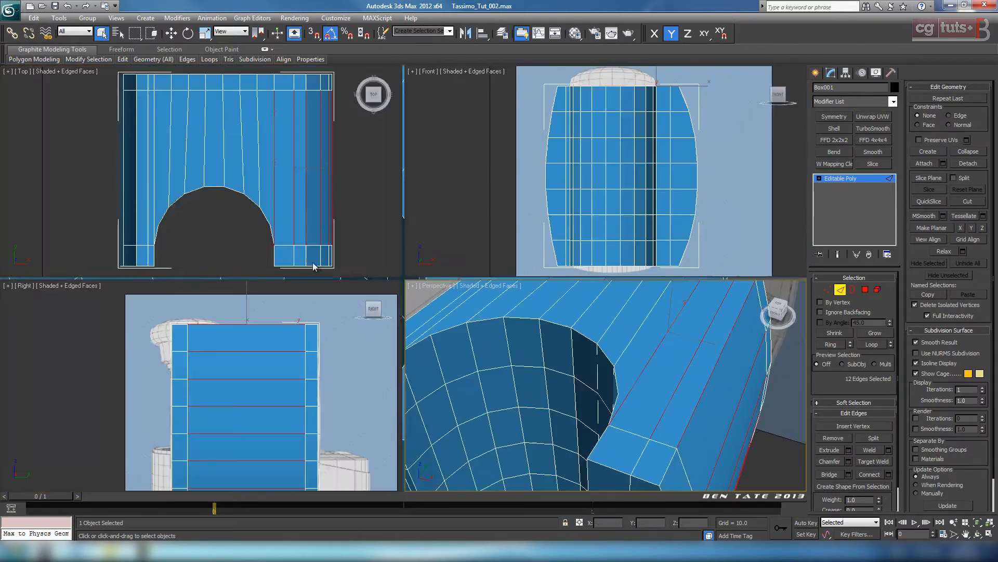
pyautogui.middleClick(351, 253)
pyautogui.hotkey('alt', 'w')
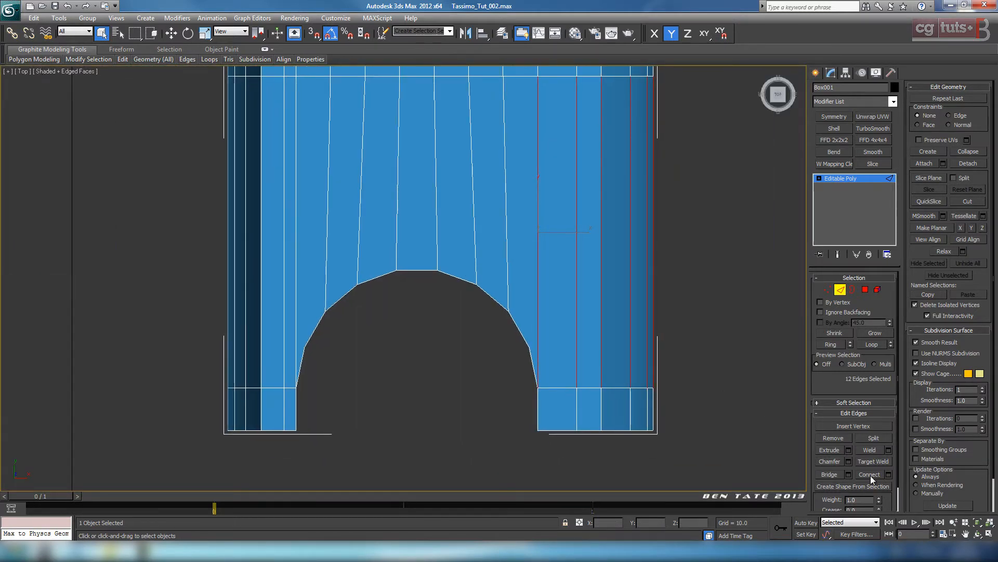
pyautogui.keyDown('shift'); pyautogui.click(870, 475); pyautogui.keyUp('shift')
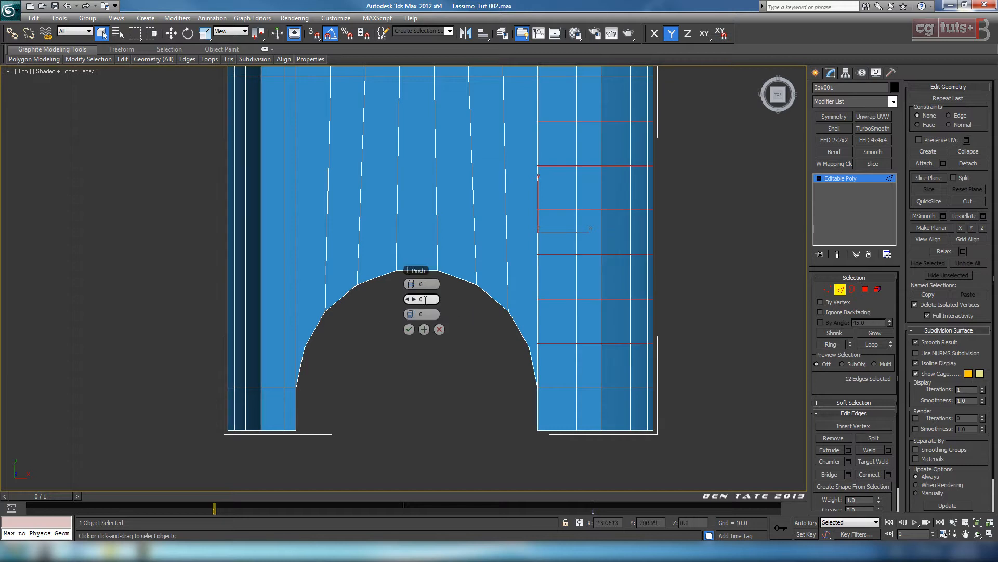
pyautogui.rightClick(413, 286)
pyautogui.click(409, 329)
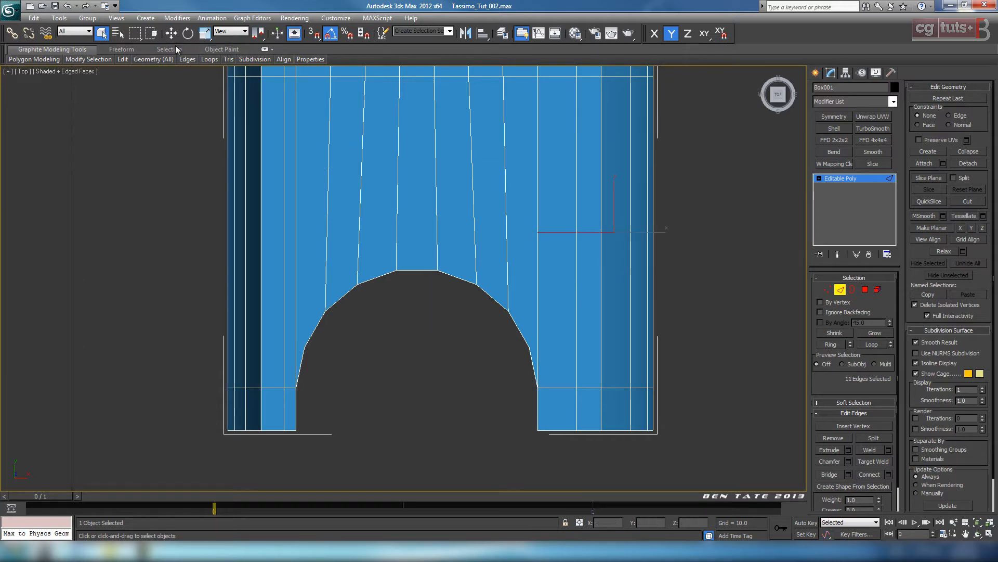
# Step: Select the matching ring of front-to-back edges on the left arm and connect it with one segment
pyautogui.click(261, 173)
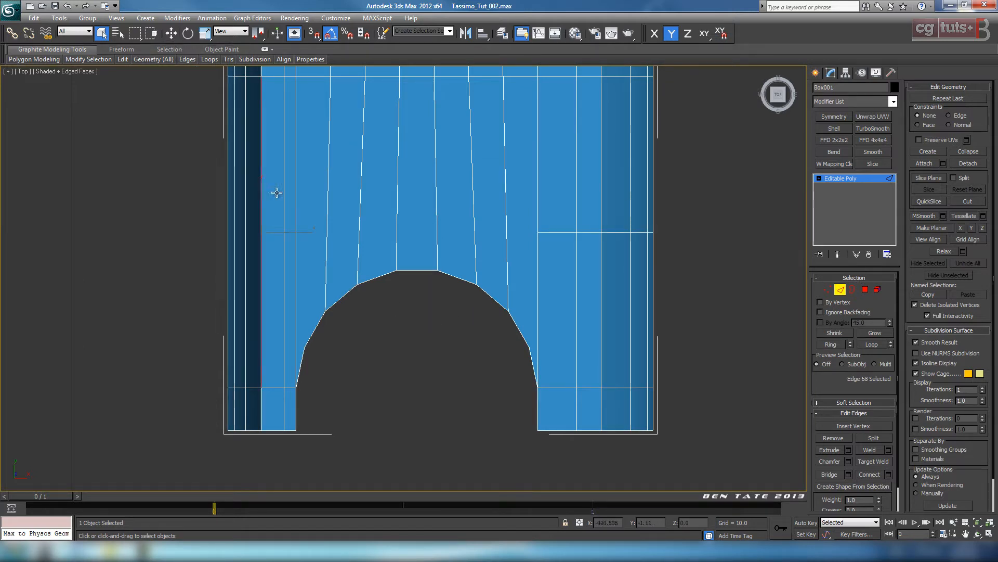
pyautogui.click(831, 345)
pyautogui.click(872, 473)
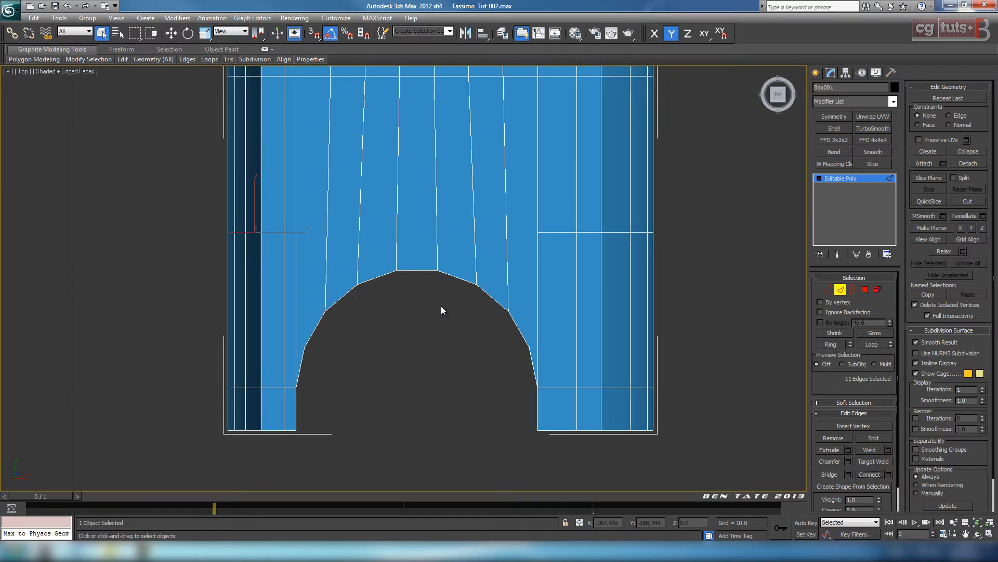
# Step: Select both arms' new edge loops and move them forward in the Top view, level with the arch vertices, to about Y -286.4
pyautogui.keyDown('ctrl'); pyautogui.click(561, 232); pyautogui.keyUp('ctrl')
pyautogui.click(866, 345)
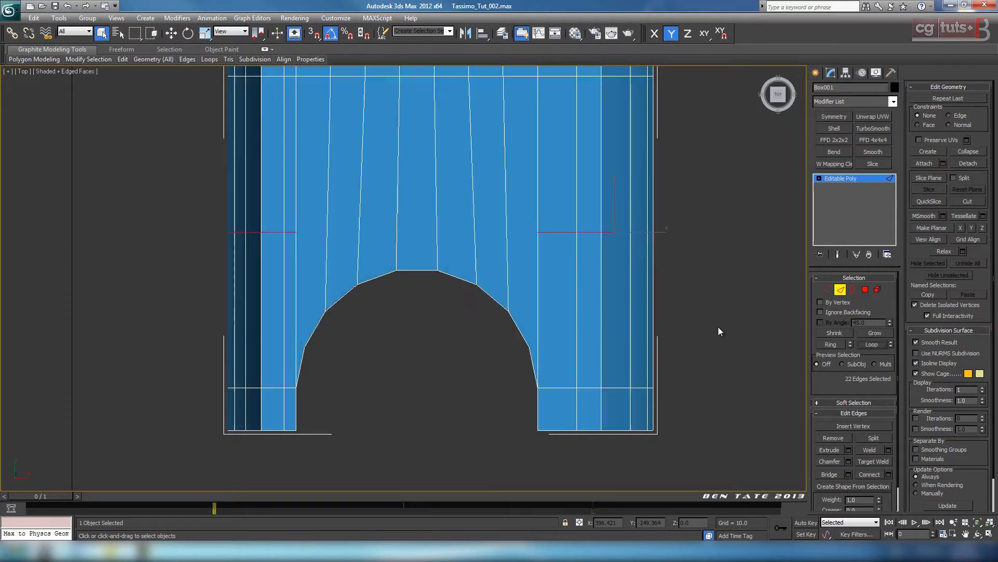
pyautogui.press('w')
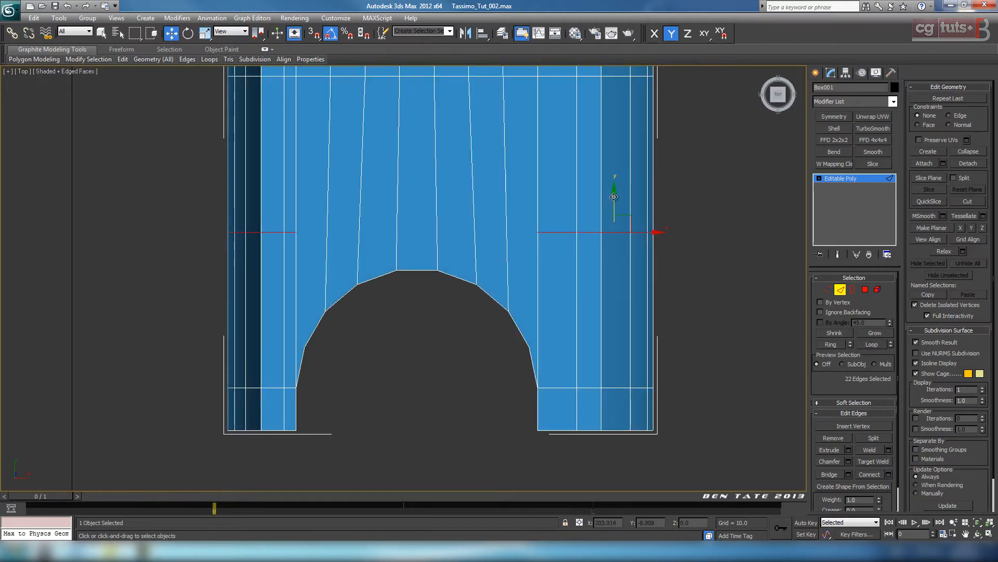
pyautogui.moveTo(614, 197); pyautogui.dragTo(640, 311)
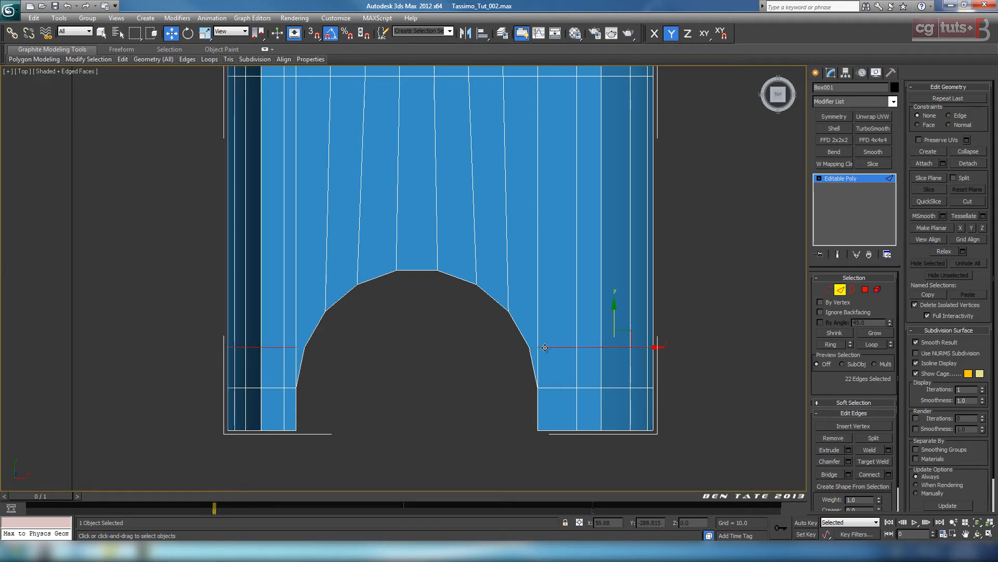
# Step: Connect the inner end vertex of the right arm's new loop to the adjacent arch vertex on the top face
pyautogui.moveTo(566, 341); pyautogui.dragTo(513, 296, button='middle')
pyautogui.hotkey('alt', 'w')
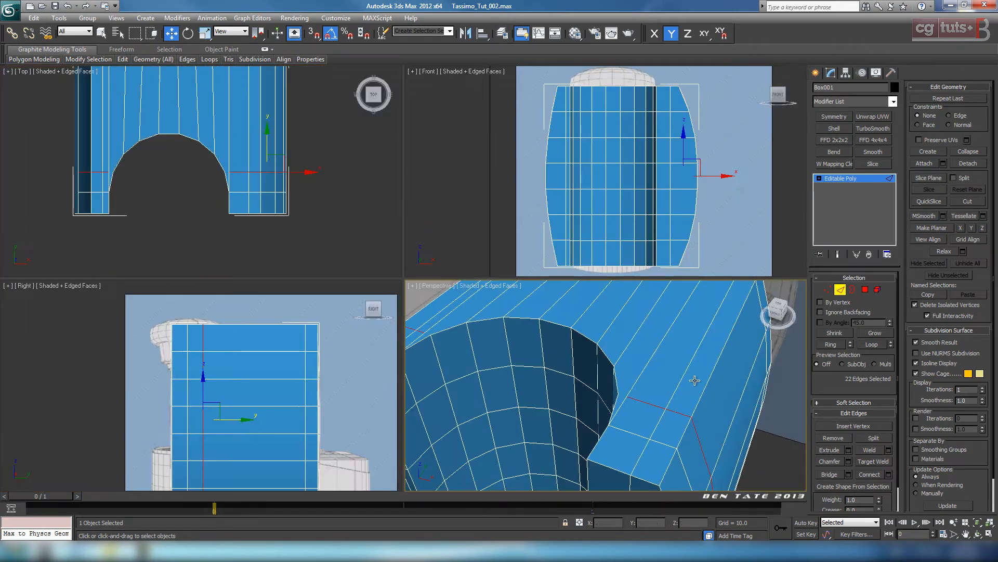
pyautogui.hotkey('alt', 'w')
pyautogui.keyDown('alt'); pyautogui.moveTo(541, 328); pyautogui.dragTo(564, 333, button='middle'); pyautogui.keyUp('alt')
pyautogui.scroll(4, 569, 384)
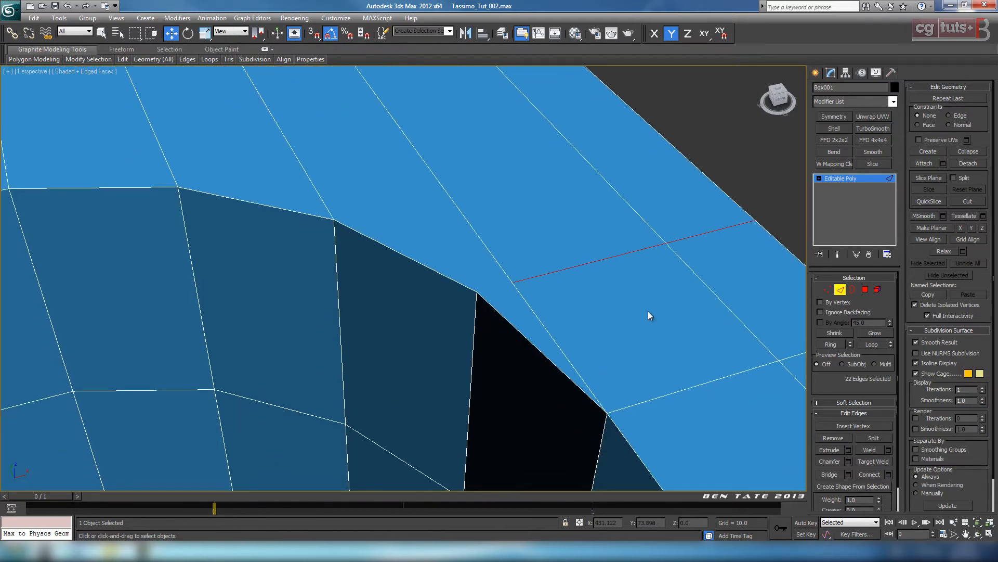
pyautogui.click(828, 289)
pyautogui.click(478, 292)
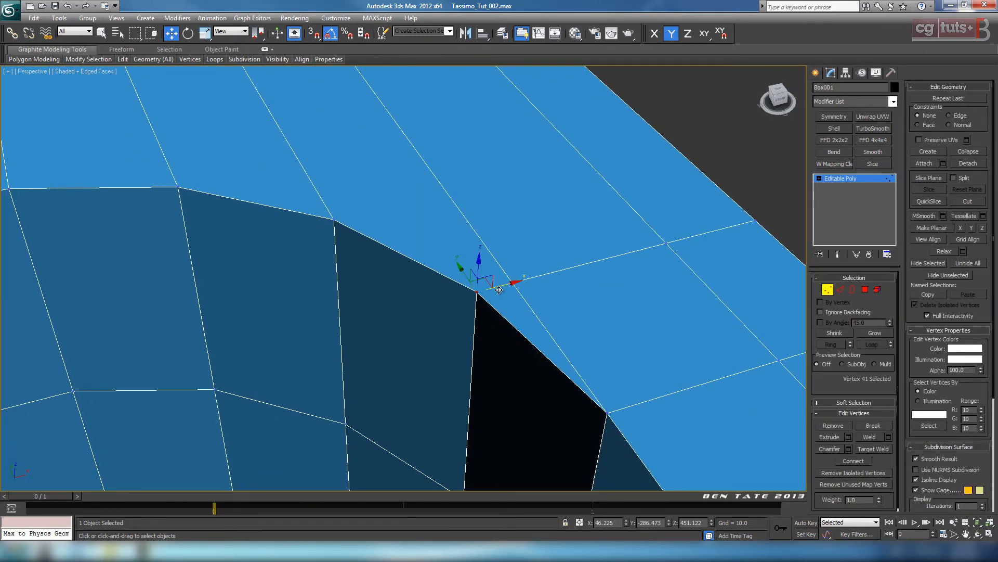
pyautogui.keyDown('ctrl'); pyautogui.click(510, 283); pyautogui.keyUp('ctrl')
pyautogui.click(860, 462)
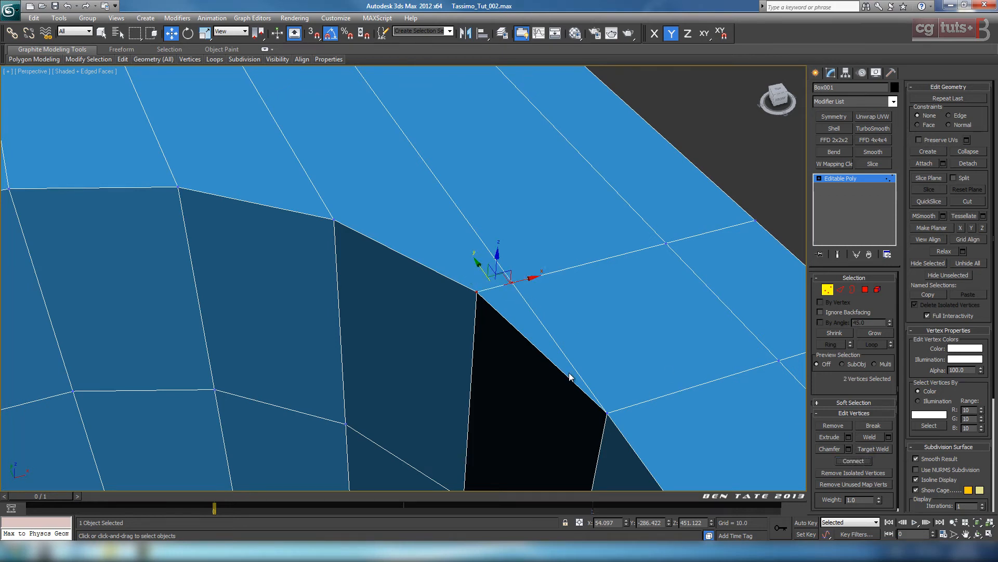
# Step: Connect the inner end vertex of the left arm's new loop to the adjacent arch vertex on the top face
pyautogui.scroll(-4, 325, 359)
pyautogui.moveTo(322, 359); pyautogui.dragTo(530, 330, button='middle')
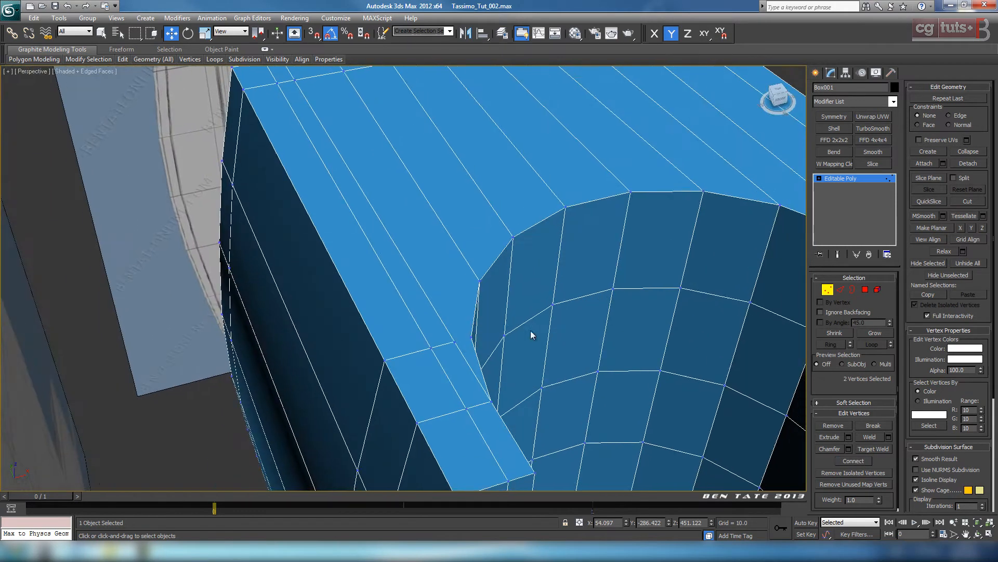
pyautogui.click(455, 340)
pyautogui.keyDown('ctrl'); pyautogui.click(472, 337); pyautogui.keyUp('ctrl')
pyautogui.click(851, 461)
pyautogui.scroll(-4, 612, 344)
pyautogui.moveTo(598, 339); pyautogui.dragTo(400, 326, button='middle')
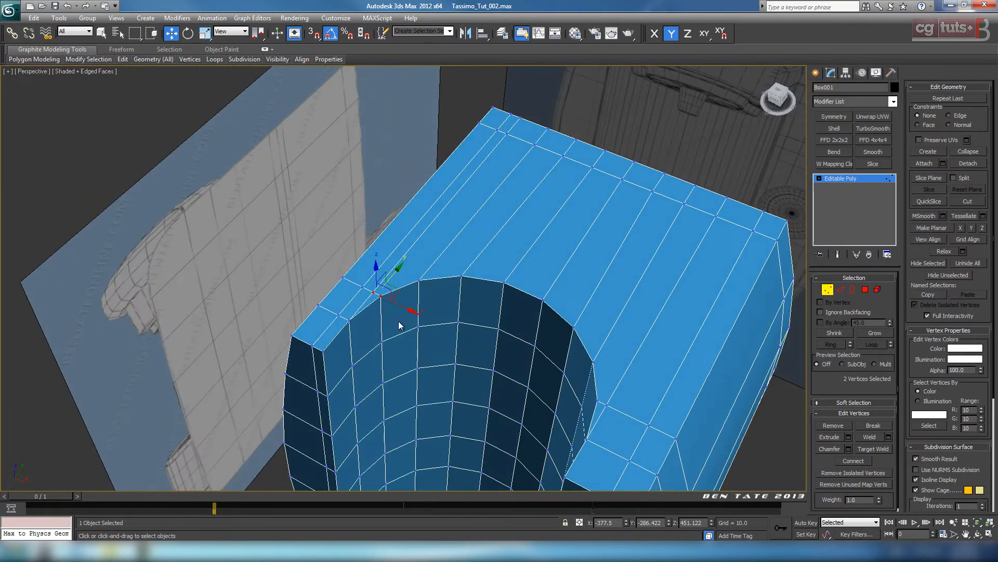
# Step: Examine the connected edges on the top of the body and the edge layout on its underside
pyautogui.scroll(-5, 372, 302)
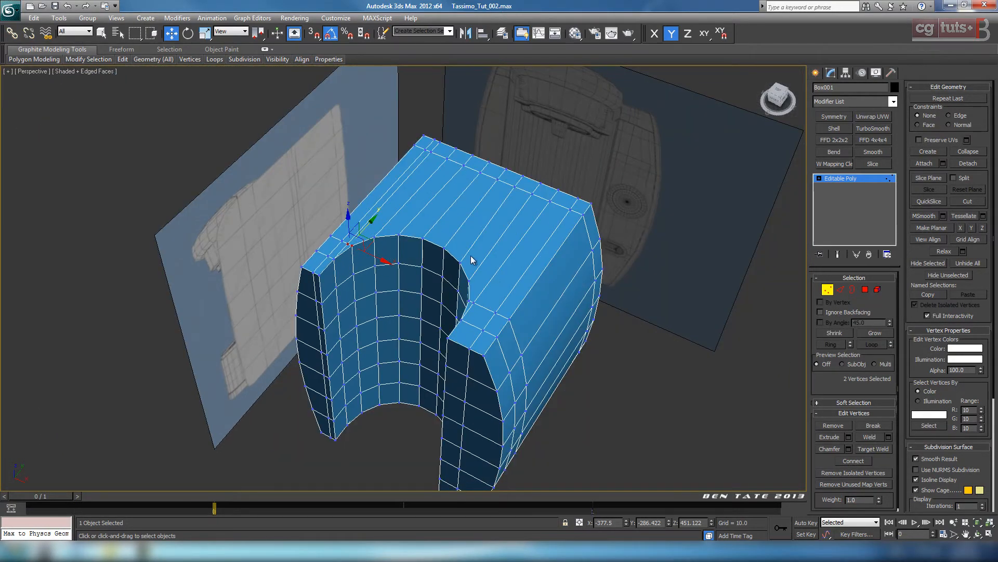
pyautogui.keyDown('alt'); pyautogui.moveTo(487, 353); pyautogui.dragTo(488, 332, button='middle'); pyautogui.keyUp('alt')
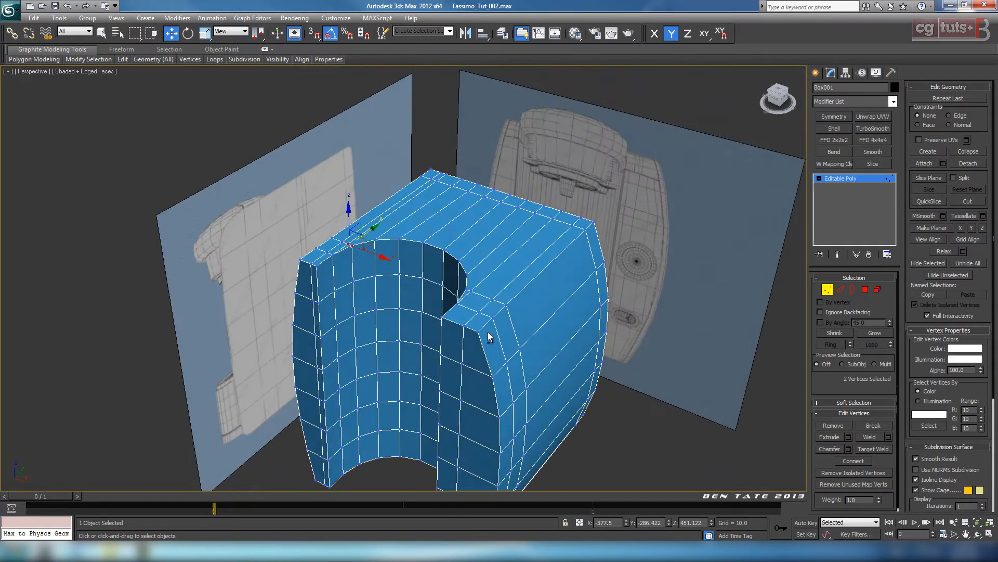
pyautogui.scroll(-5, 495, 370)
pyautogui.keyDown('alt'); pyautogui.moveTo(495, 369); pyautogui.dragTo(441, 284, button='middle'); pyautogui.keyUp('alt')
pyautogui.scroll(4, 451, 269)
pyautogui.scroll(3, 452, 269)
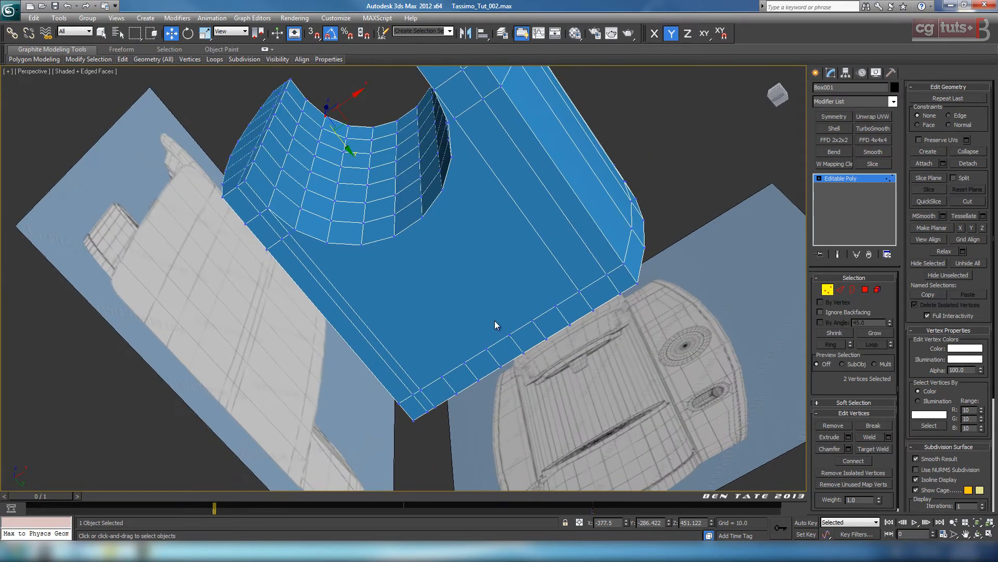
pyautogui.keyDown('alt'); pyautogui.moveTo(495, 320); pyautogui.dragTo(489, 290, button='middle'); pyautogui.keyUp('alt')
pyautogui.scroll(4, 561, 296)
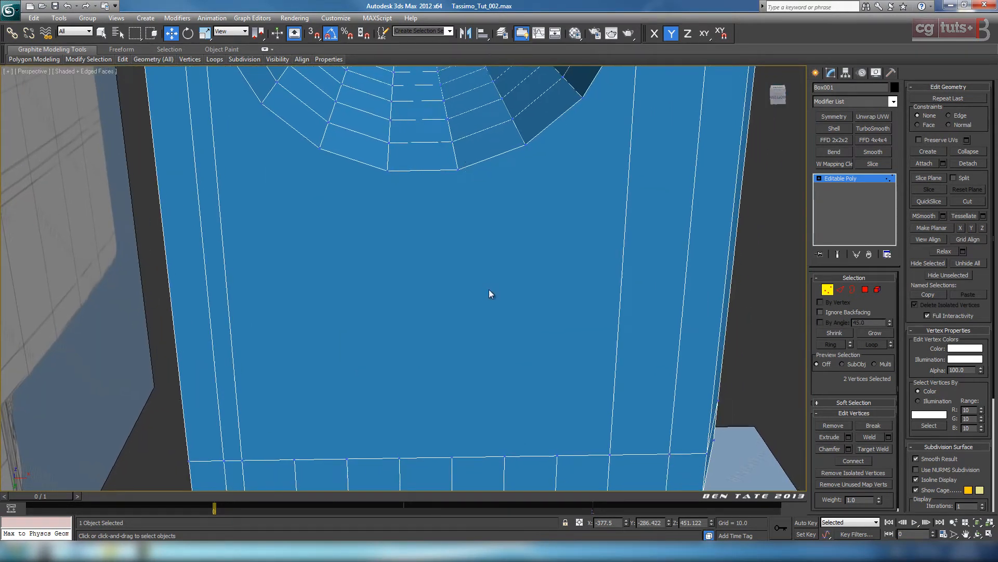
# Step: Connect the two middle arch vertices on the body's underside to the matching vertices on the rear edge loop
pyautogui.click(456, 169)
pyautogui.moveTo(468, 460); pyautogui.dragTo(446, 432, button='middle')
pyautogui.keyDown('ctrl'); pyautogui.click(441, 433); pyautogui.keyUp('ctrl')
pyautogui.hotkey('ctrl', 'shift', 'e')
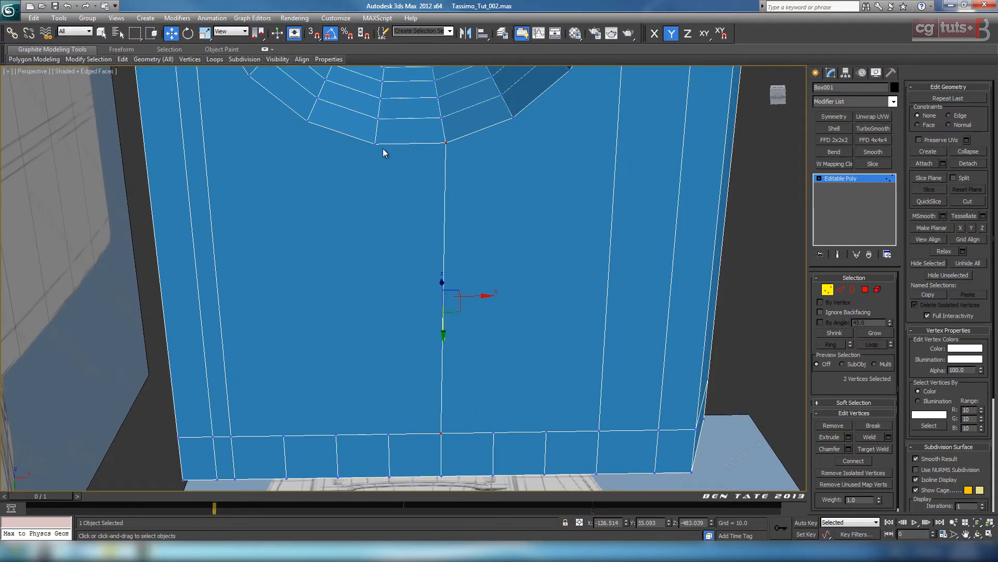
pyautogui.click(374, 144)
pyautogui.keyDown('ctrl'); pyautogui.click(389, 433); pyautogui.keyUp('ctrl')
pyautogui.hotkey('ctrl', 'shift', 'e')
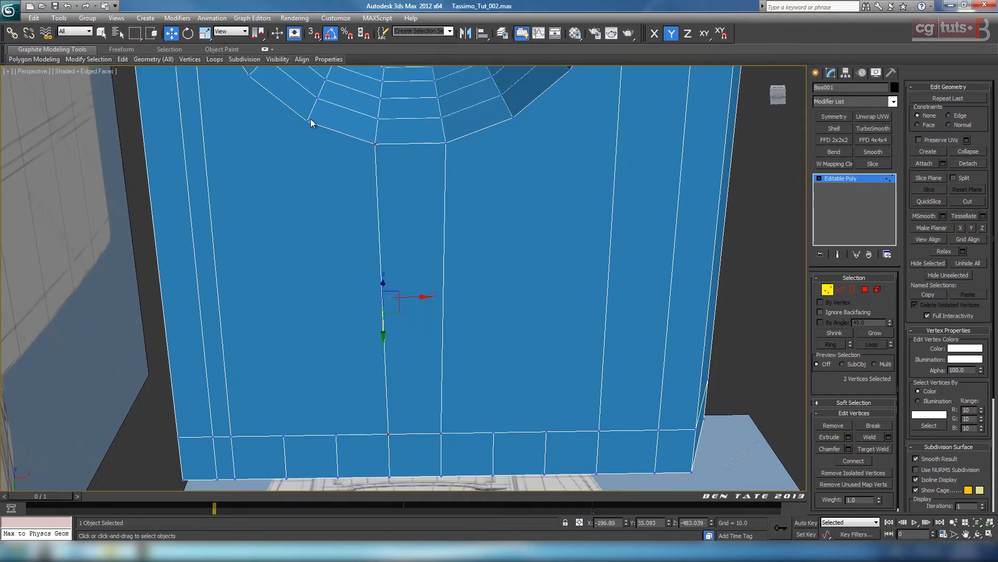
# Step: Connect the next two arch vertices on the underside's left half to their matching rear-loop vertices
pyautogui.click(309, 121)
pyautogui.keyDown('ctrl'); pyautogui.click(337, 435); pyautogui.keyUp('ctrl')
pyautogui.hotkey('ctrl', 'shift', 'e')
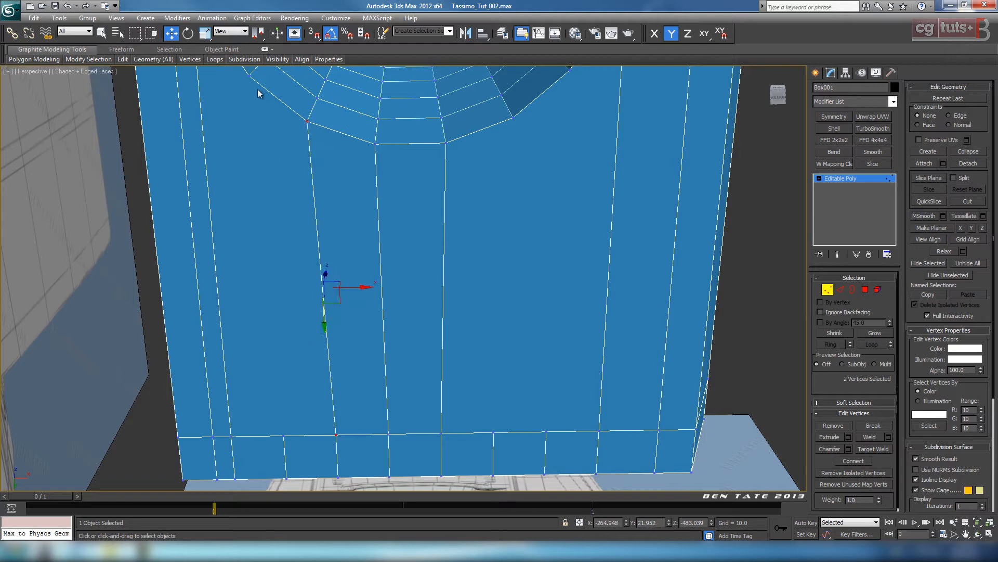
pyautogui.click(251, 74)
pyautogui.keyDown('ctrl'); pyautogui.click(284, 435); pyautogui.keyUp('ctrl')
pyautogui.hotkey('ctrl', 'shift', 'e')
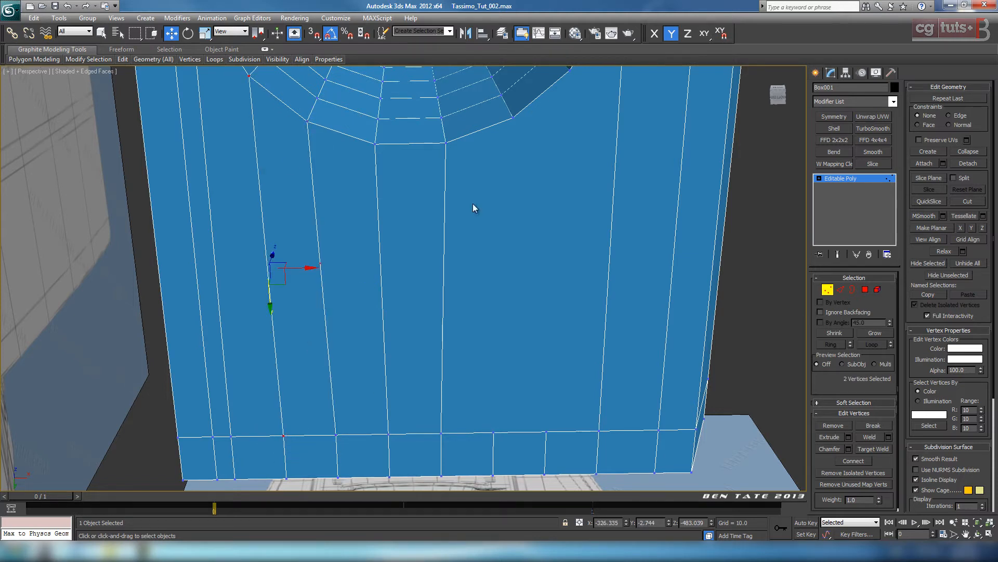
# Step: Connect the next two arch vertices on the underside's right half to their matching rear-loop vertices
pyautogui.click(512, 120)
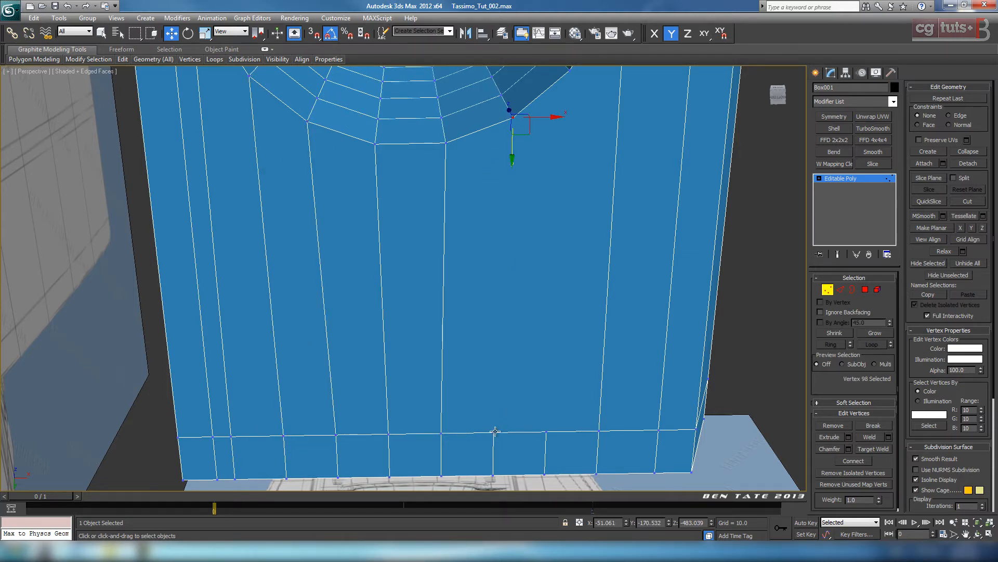
pyautogui.keyDown('ctrl'); pyautogui.click(494, 432); pyautogui.keyUp('ctrl')
pyautogui.hotkey('ctrl', 'shift', 'e')
pyautogui.click(568, 70)
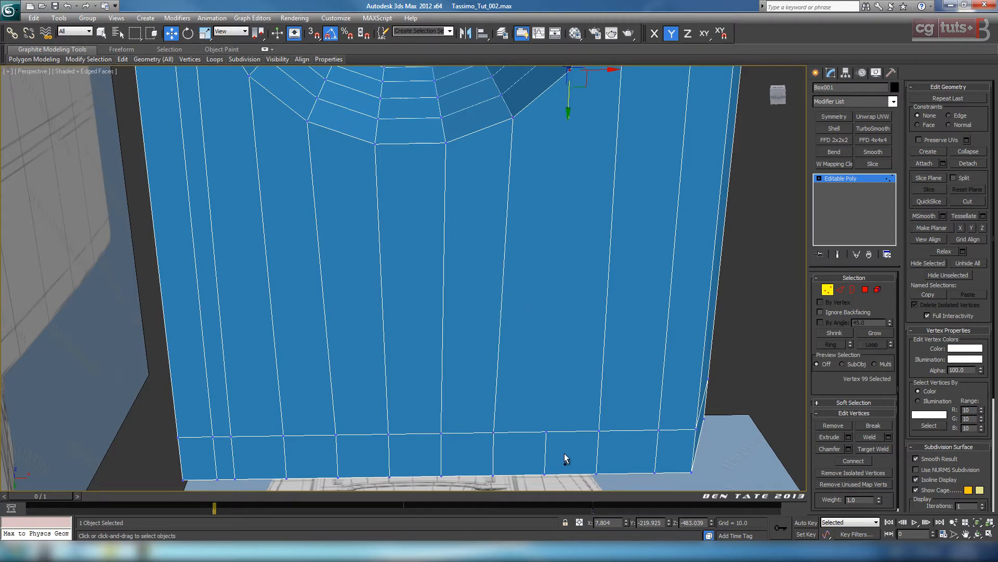
pyautogui.keyDown('ctrl'); pyautogui.click(546, 432); pyautogui.keyUp('ctrl')
pyautogui.hotkey('ctrl', 'shift', 'e')
pyautogui.scroll(-8, 535, 364)
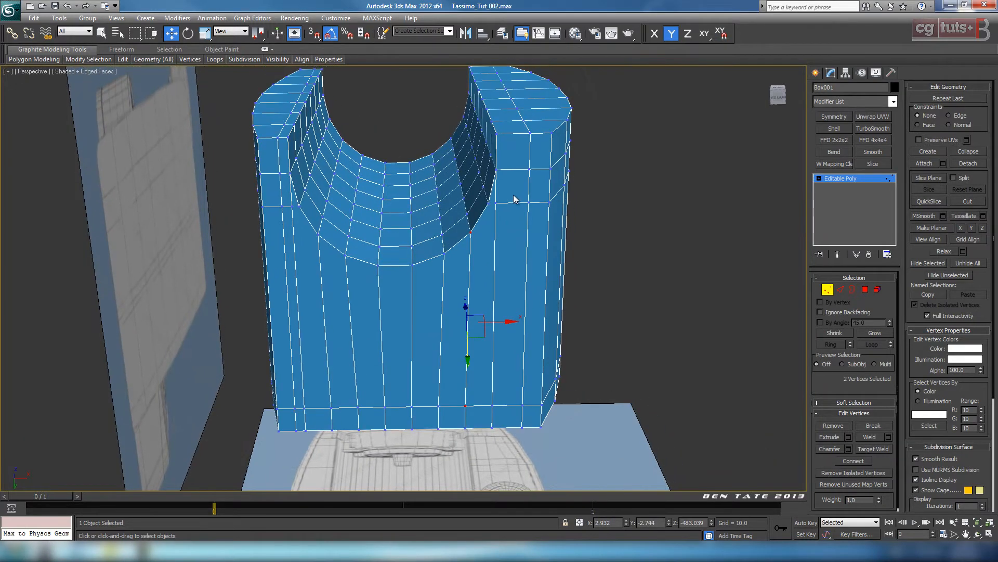
# Step: Connect the inner end vertex of the right arm's loop to the adjacent arch vertex on the underside
pyautogui.click(495, 202)
pyautogui.keyDown('ctrl'); pyautogui.click(487, 204); pyautogui.keyUp('ctrl')
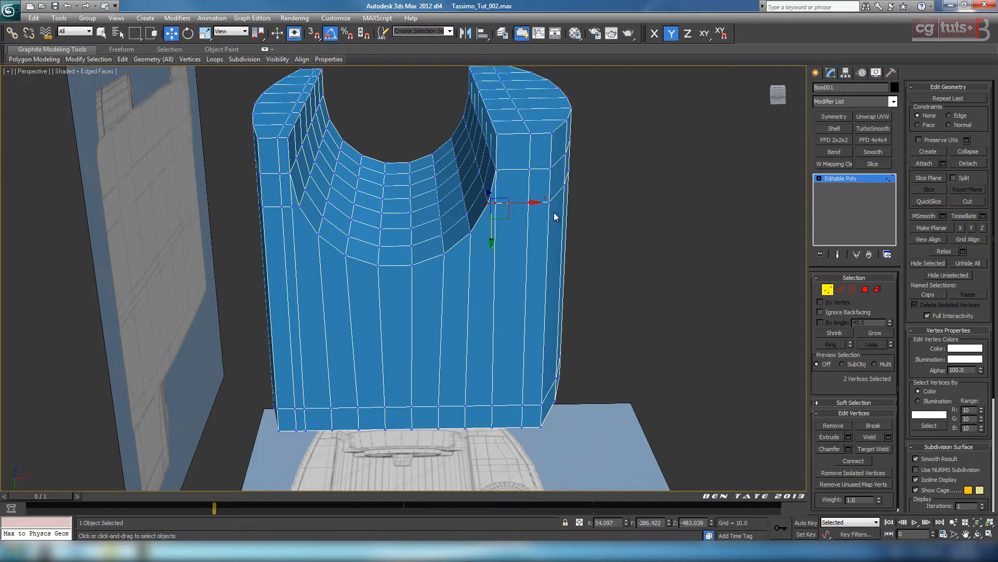
pyautogui.moveTo(539, 273); pyautogui.dragTo(538, 292, button='middle')
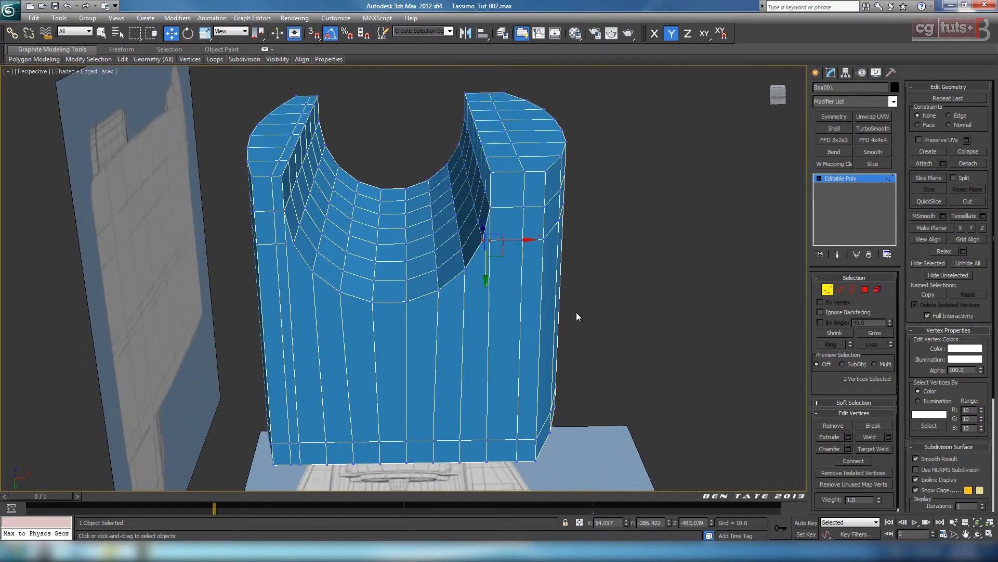
pyautogui.press('z')
pyautogui.keyDown('alt'); pyautogui.moveTo(576, 312); pyautogui.dragTo(426, 337, button='middle'); pyautogui.keyUp('alt')
pyautogui.scroll(1, 426, 337)
pyautogui.scroll(-1, 426, 337)
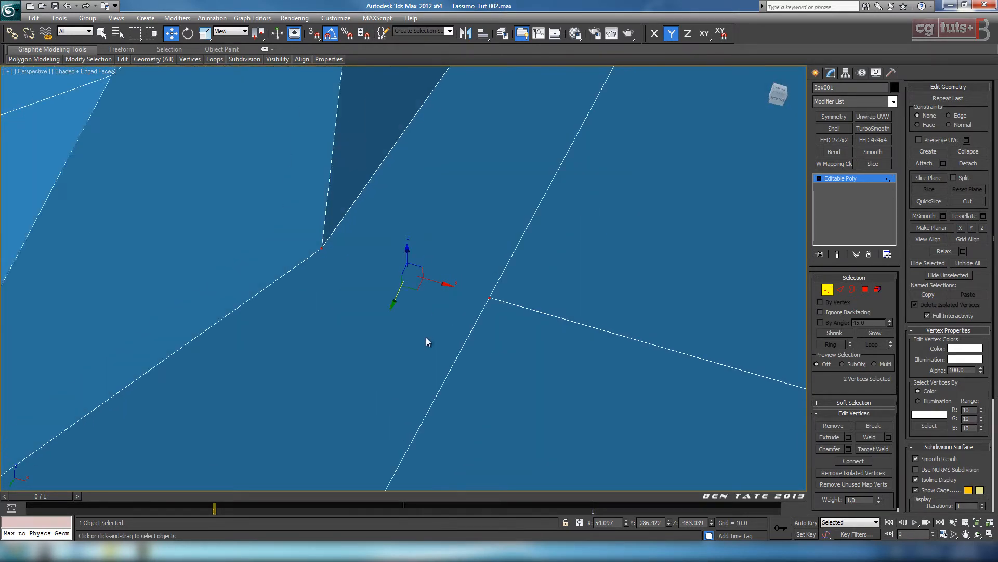
pyautogui.scroll(-3, 429, 335)
pyautogui.scroll(3, 428, 335)
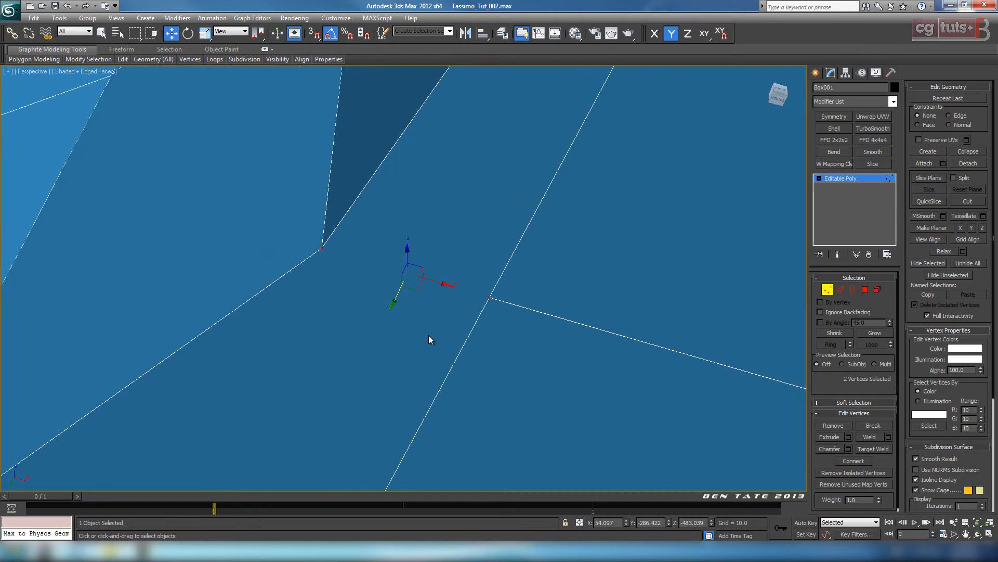
pyautogui.click(859, 463)
# Step: Connect the inner end vertex of the left arm's loop to the adjacent arch vertex on the underside
pyautogui.scroll(-4, 572, 341)
pyautogui.scroll(-3, 399, 234)
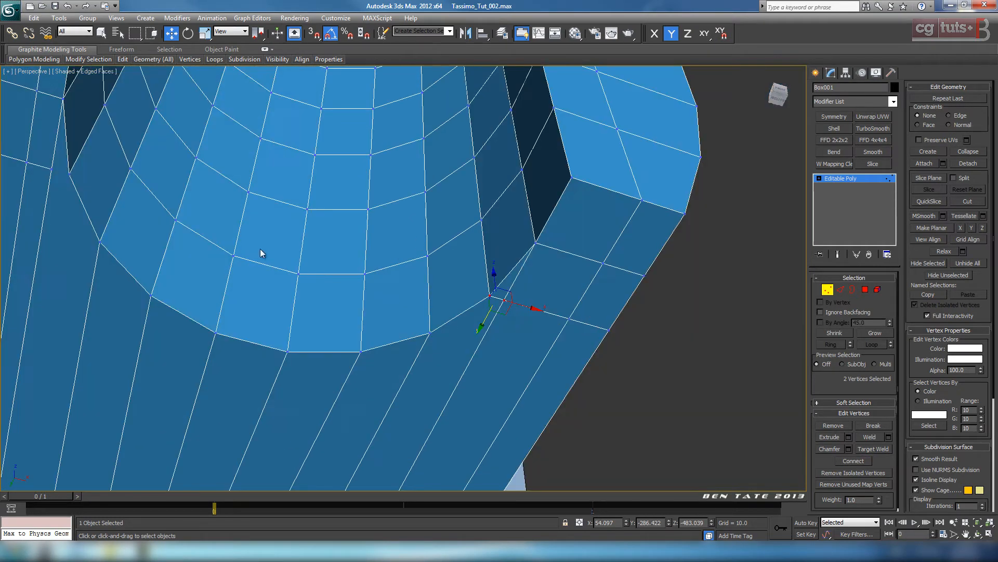
pyautogui.keyDown('alt'); pyautogui.moveTo(262, 253); pyautogui.dragTo(466, 313, button='middle'); pyautogui.keyUp('alt')
pyautogui.click(394, 277)
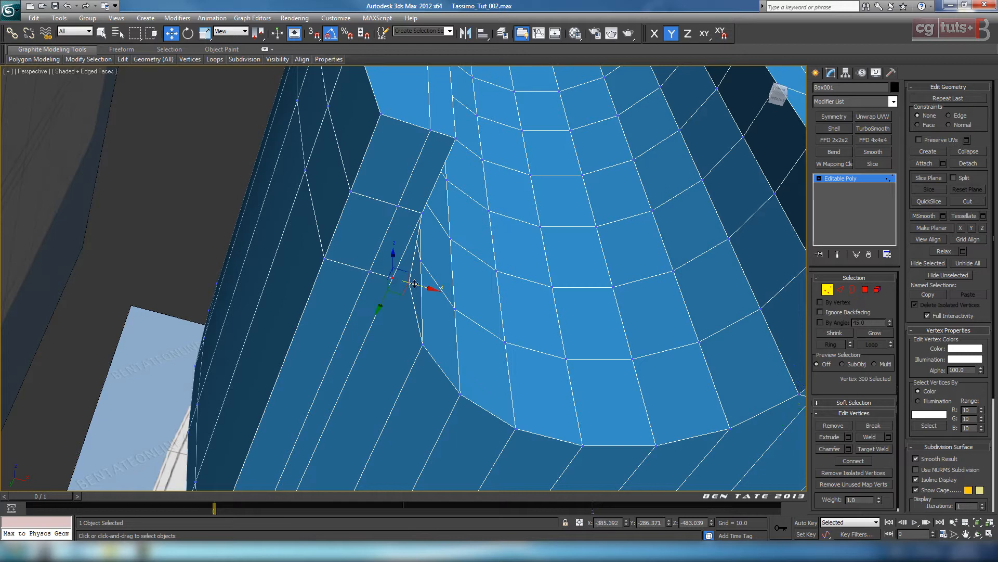
pyautogui.scroll(-4, 553, 383)
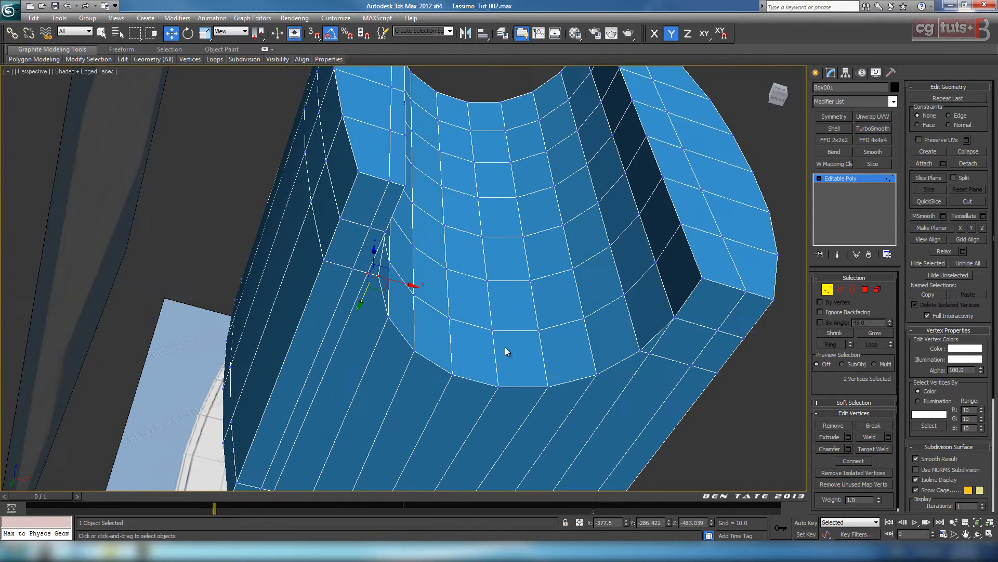
# Step: Examine the connected edge layout around the arch and across the rear face of the body
pyautogui.moveTo(492, 347)
pyautogui.keyDown('alt'); pyautogui.mouseDown(button='middle')
pyautogui.moveTo(438, 335)
pyautogui.moveTo(469, 379)
pyautogui.moveTo(523, 335)
pyautogui.moveTo(474, 361)
pyautogui.moveTo(475, 347)
pyautogui.mouseUp(button='middle'); pyautogui.keyUp('alt')
pyautogui.scroll(-4, 517, 327)
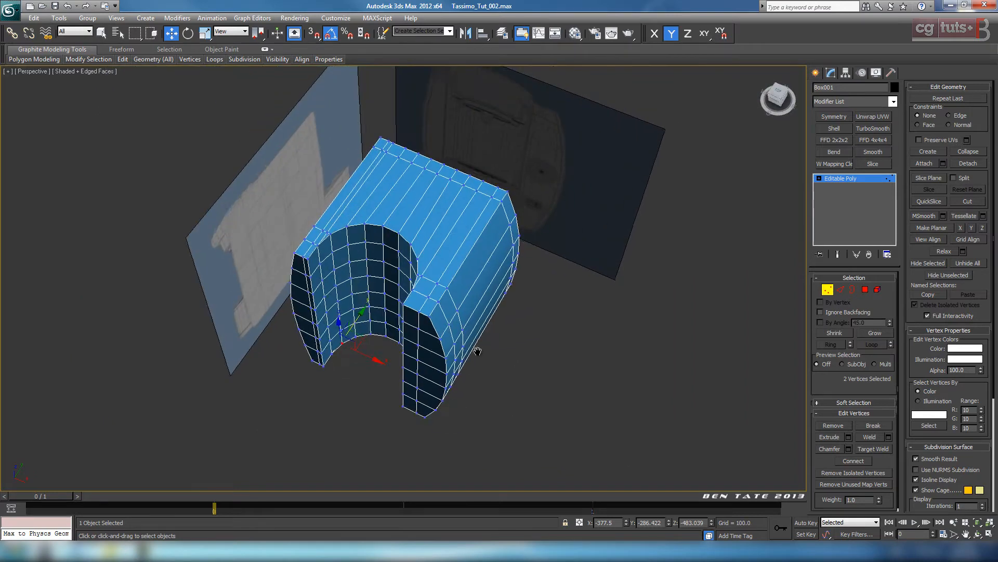
pyautogui.scroll(6, 470, 333)
pyautogui.keyDown('alt'); pyautogui.moveTo(412, 321); pyautogui.dragTo(487, 281, button='middle'); pyautogui.keyUp('alt')
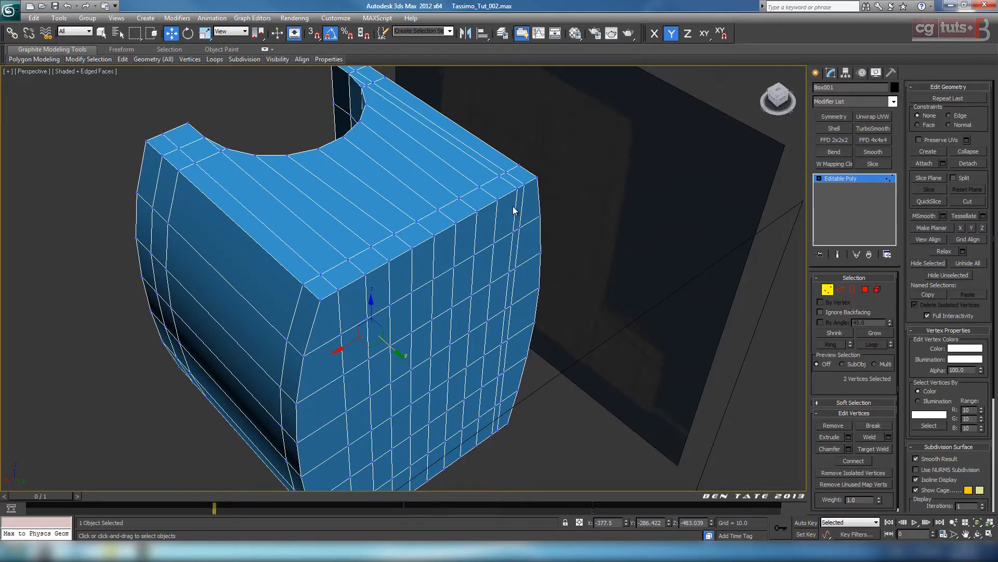
pyautogui.keyDown('alt'); pyautogui.moveTo(532, 255); pyautogui.dragTo(514, 207, button='middle'); pyautogui.keyUp('alt')
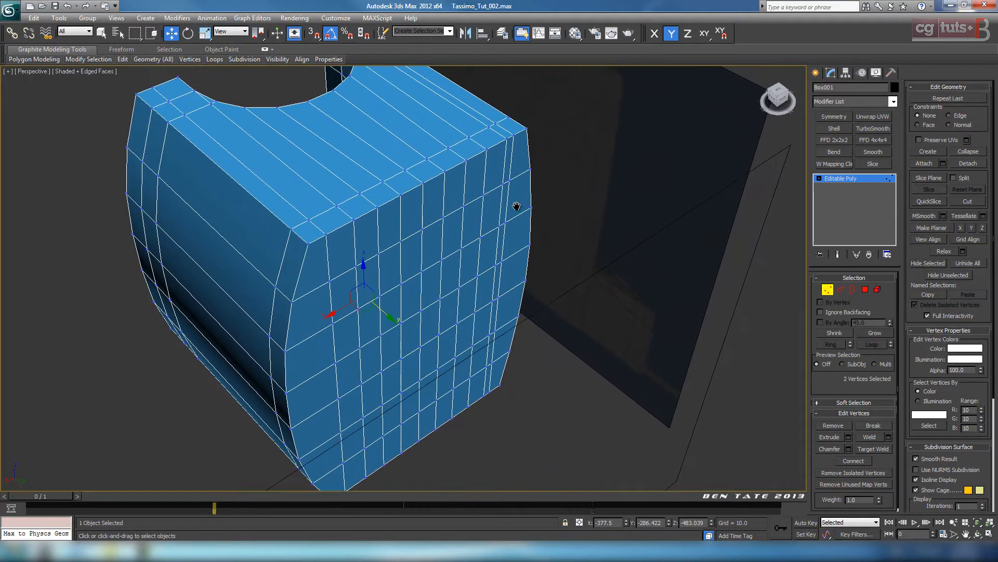
# Step: Select the central rear polygons in the Top view, including the narrow top and underside rows between the outer columns, and delete them
pyautogui.hotkey('alt', 'w')
pyautogui.hotkey('alt', 'w')
pyautogui.scroll(-4, 442, 237)
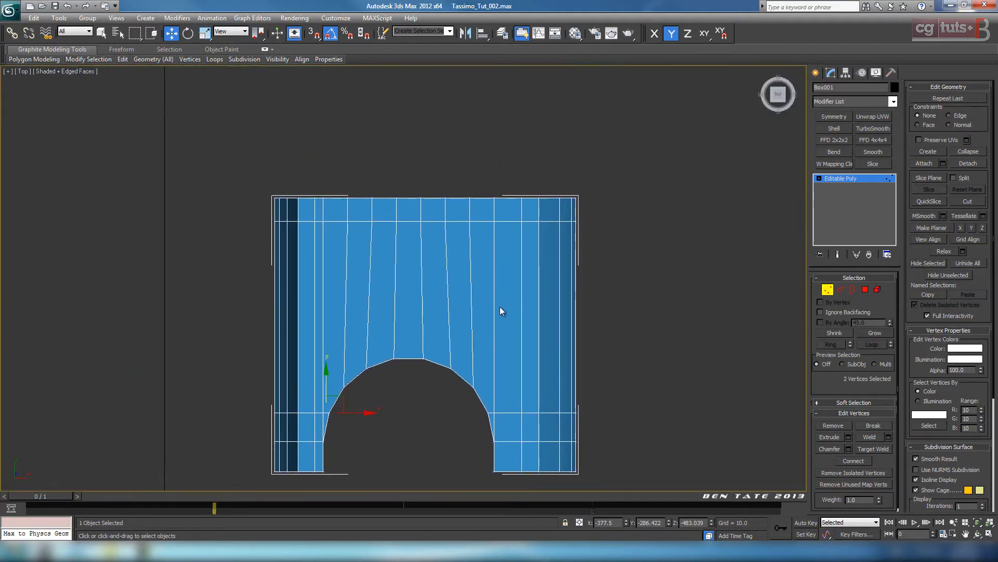
pyautogui.click(865, 290)
pyautogui.scroll(3, 513, 272)
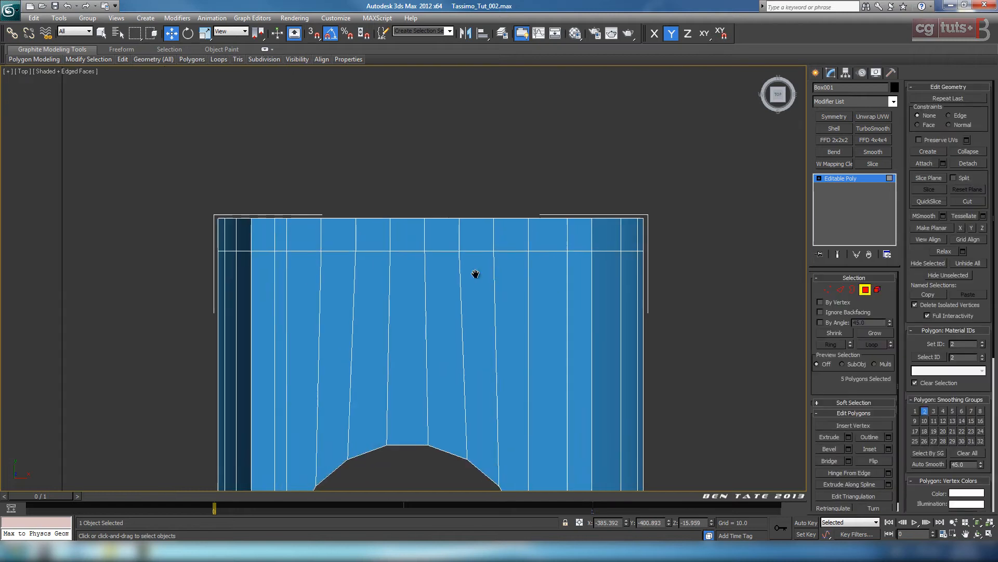
pyautogui.moveTo(402, 170); pyautogui.dragTo(408, 160, button='middle')
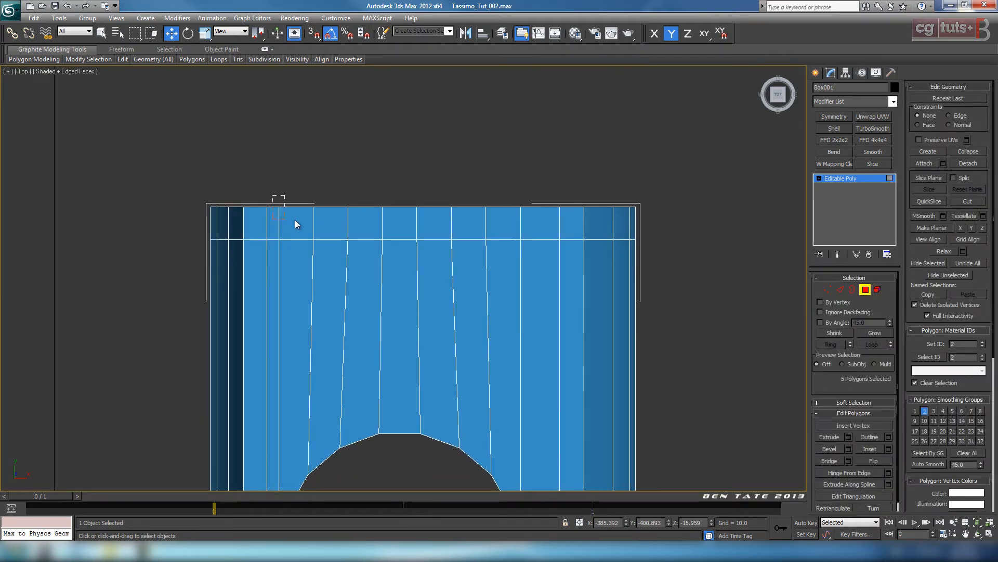
pyautogui.moveTo(295, 220); pyautogui.dragTo(543, 229)
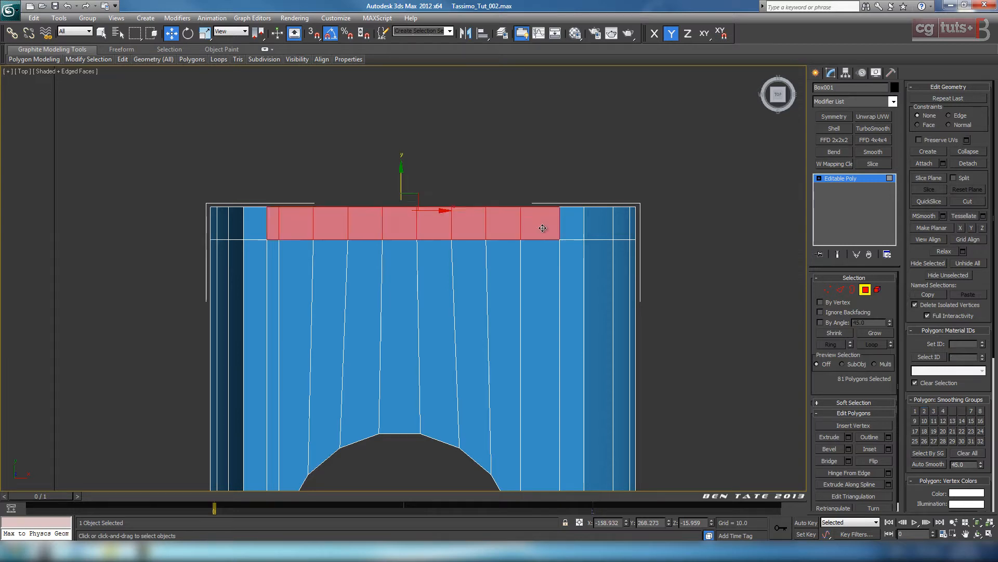
pyautogui.scroll(-3, 606, 281)
pyautogui.moveTo(606, 280); pyautogui.dragTo(585, 226, button='middle')
pyautogui.hotkey('alt', 'w')
pyautogui.rightClick(645, 366)
pyautogui.hotkey('alt', 'w')
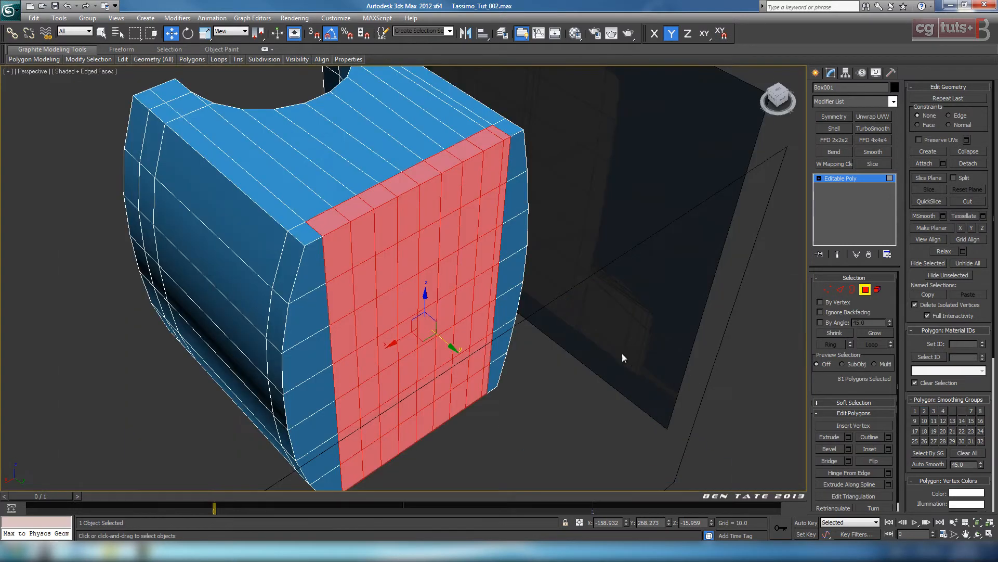
pyautogui.keyDown('alt'); pyautogui.moveTo(622, 354); pyautogui.dragTo(530, 323, button='middle'); pyautogui.keyUp('alt')
pyautogui.moveTo(522, 205); pyautogui.dragTo(529, 281, button='middle')
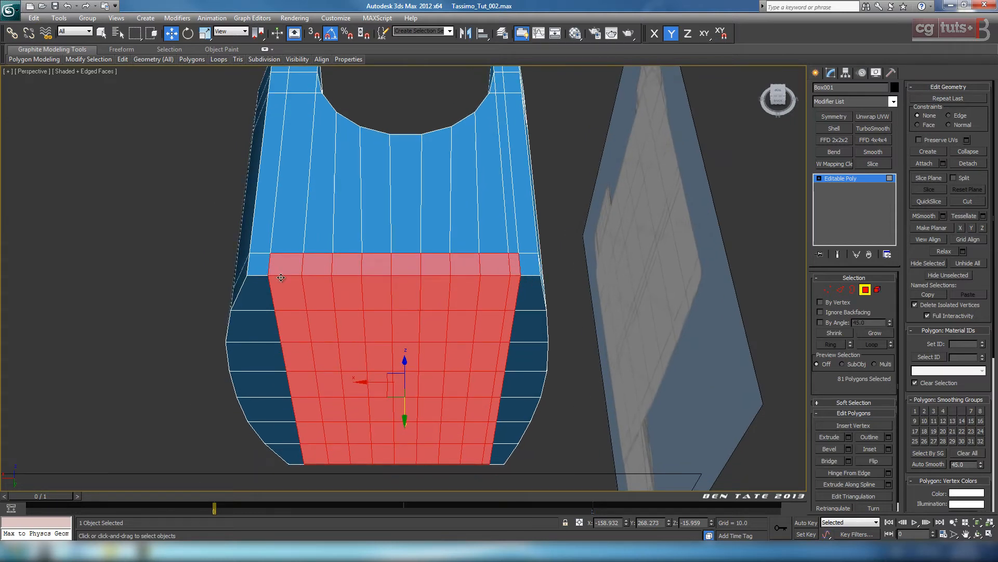
pyautogui.moveTo(366, 320); pyautogui.dragTo(359, 262, button='middle')
pyautogui.keyDown('alt'); pyautogui.moveTo(454, 333); pyautogui.dragTo(508, 329, button='middle'); pyautogui.keyUp('alt')
pyautogui.press('Delete')
pyautogui.keyDown('alt'); pyautogui.moveTo(450, 260); pyautogui.dragTo(485, 279, button='middle'); pyautogui.keyUp('alt')
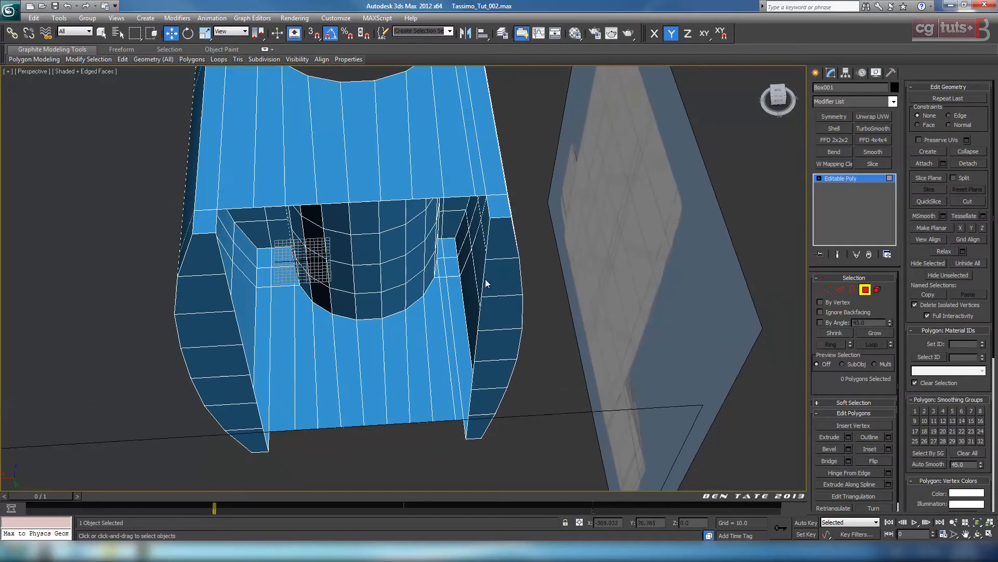
# Step: Select the full row of open edges along the upper rim of the rear opening
pyautogui.click(841, 290)
pyautogui.click(243, 209)
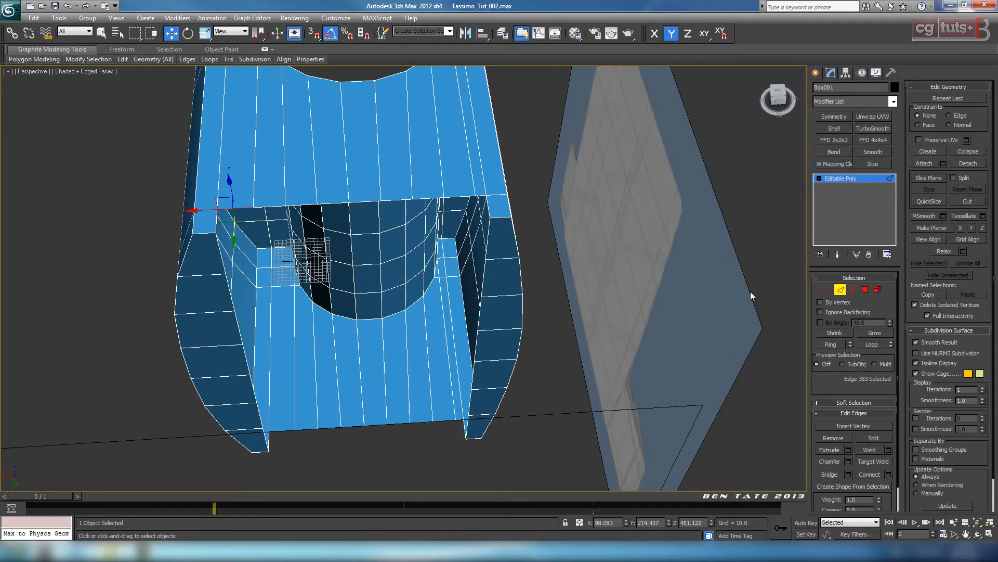
pyautogui.click(891, 345)
pyautogui.click(891, 344)
pyautogui.keyDown('ctrl'); pyautogui.click(890, 341); pyautogui.keyUp('ctrl')
pyautogui.keyDown('ctrl'); pyautogui.click(890, 342); pyautogui.keyUp('ctrl')
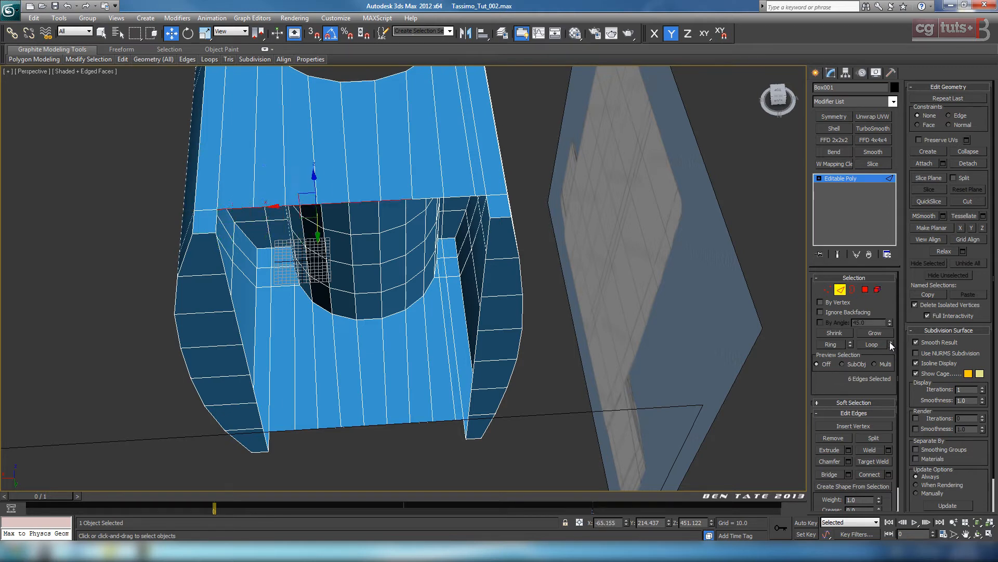
pyautogui.keyDown('ctrl'); pyautogui.click(890, 342); pyautogui.keyUp('ctrl')
pyautogui.keyDown('ctrl'); pyautogui.click(890, 341); pyautogui.keyUp('ctrl')
# Step: Add all nine open edges along the lower rim of the rear opening to the edge selection
pyautogui.keyDown('alt'); pyautogui.moveTo(655, 229); pyautogui.dragTo(663, 260, button='middle'); pyautogui.keyUp('alt')
pyautogui.scroll(4, 610, 175)
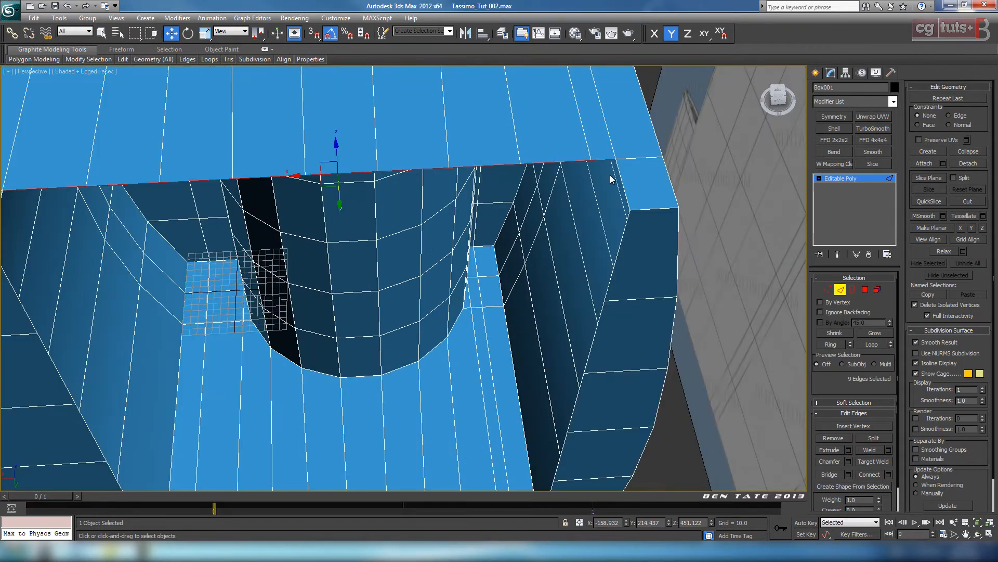
pyautogui.moveTo(524, 312); pyautogui.dragTo(551, 148, button='middle')
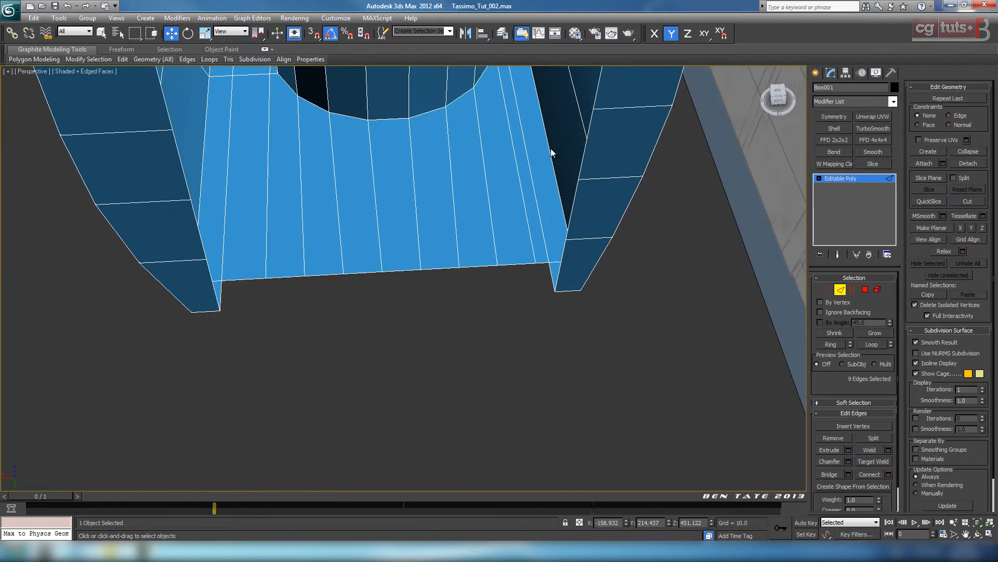
pyautogui.keyDown('ctrl'); pyautogui.click(235, 280); pyautogui.keyUp('ctrl')
pyautogui.keyDown('ctrl'); pyautogui.click(291, 277); pyautogui.keyUp('ctrl')
pyautogui.keyDown('ctrl'); pyautogui.click(328, 274); pyautogui.keyUp('ctrl')
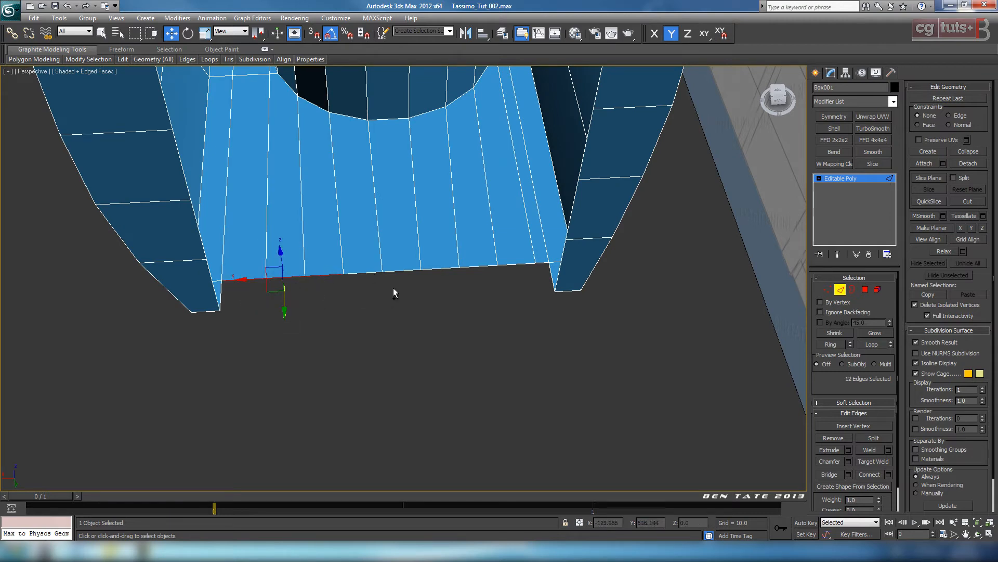
pyautogui.keyDown('ctrl'); pyautogui.click(370, 271); pyautogui.keyUp('ctrl')
pyautogui.keyDown('ctrl'); pyautogui.click(408, 270); pyautogui.keyUp('ctrl')
pyautogui.keyDown('ctrl'); pyautogui.click(444, 269); pyautogui.keyUp('ctrl')
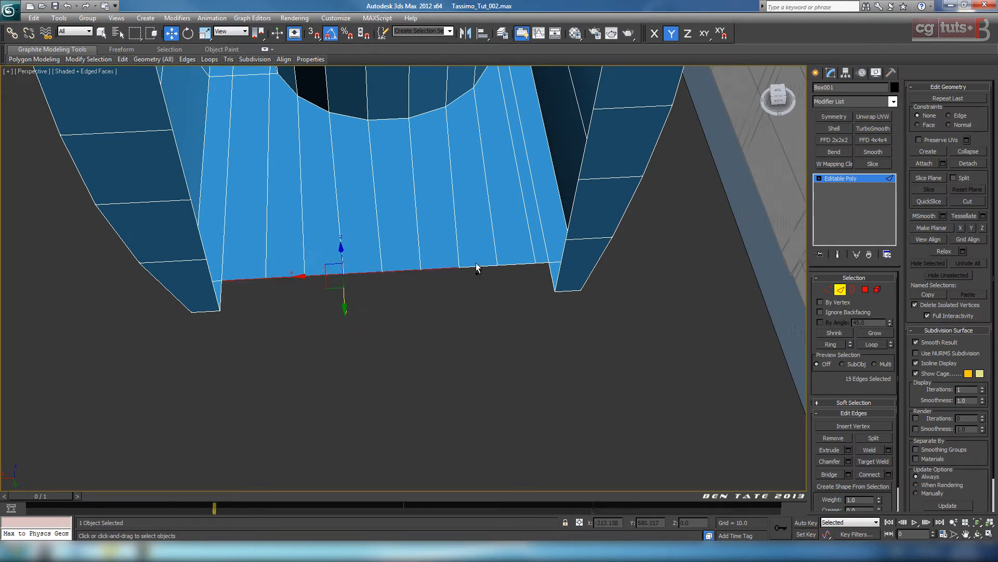
pyautogui.keyDown('ctrl'); pyautogui.click(484, 266); pyautogui.keyUp('ctrl')
pyautogui.keyDown('ctrl'); pyautogui.click(518, 266); pyautogui.keyUp('ctrl')
pyautogui.keyDown('ctrl'); pyautogui.click(542, 262); pyautogui.keyUp('ctrl')
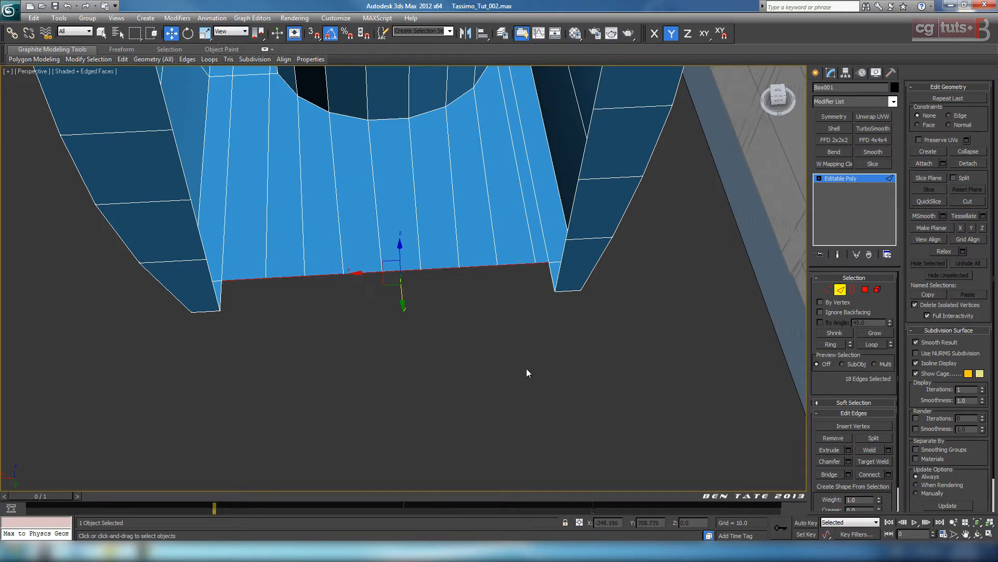
# Step: Bridge the selected upper and lower rim edges to close the rear opening with a recessed panel
pyautogui.press('F3')
pyautogui.moveTo(430, 171); pyautogui.dragTo(435, 390, button='middle')
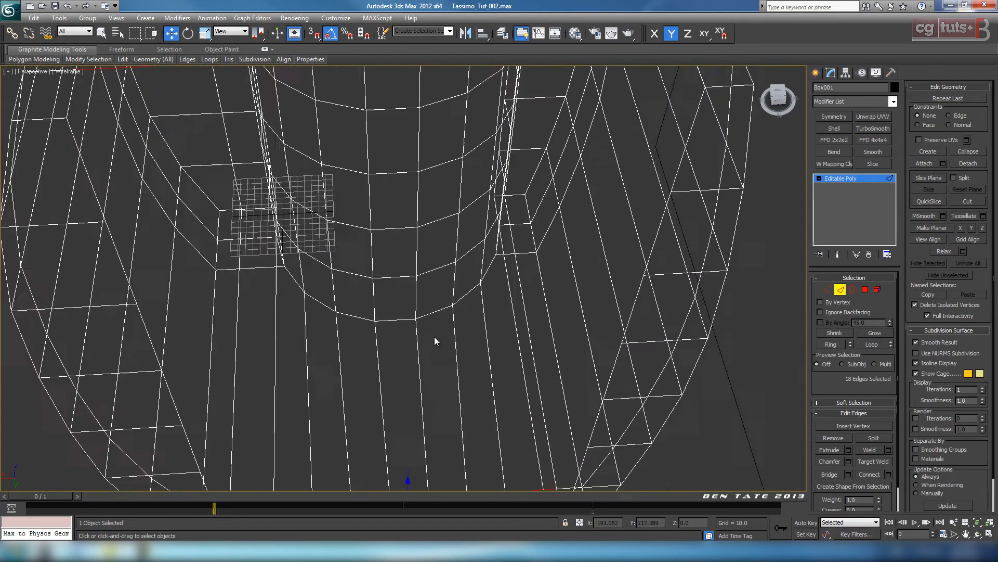
pyautogui.scroll(-3, 410, 292)
pyautogui.moveTo(386, 243); pyautogui.dragTo(384, 271, button='middle')
pyautogui.press('F3')
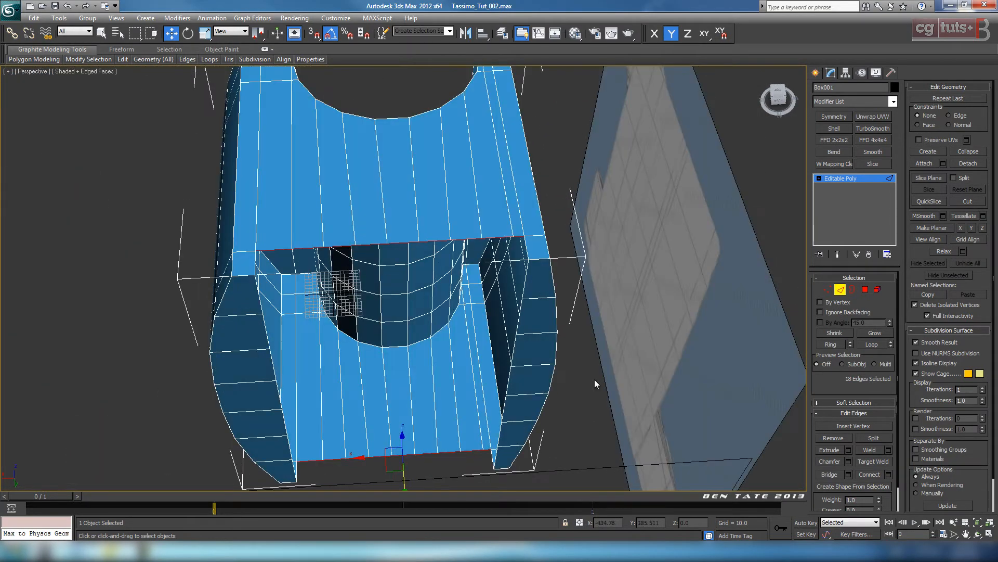
pyautogui.click(829, 474)
pyautogui.scroll(-5, 547, 335)
pyautogui.keyDown('alt'); pyautogui.moveTo(547, 335); pyautogui.dragTo(499, 310, button='middle'); pyautogui.keyUp('alt')
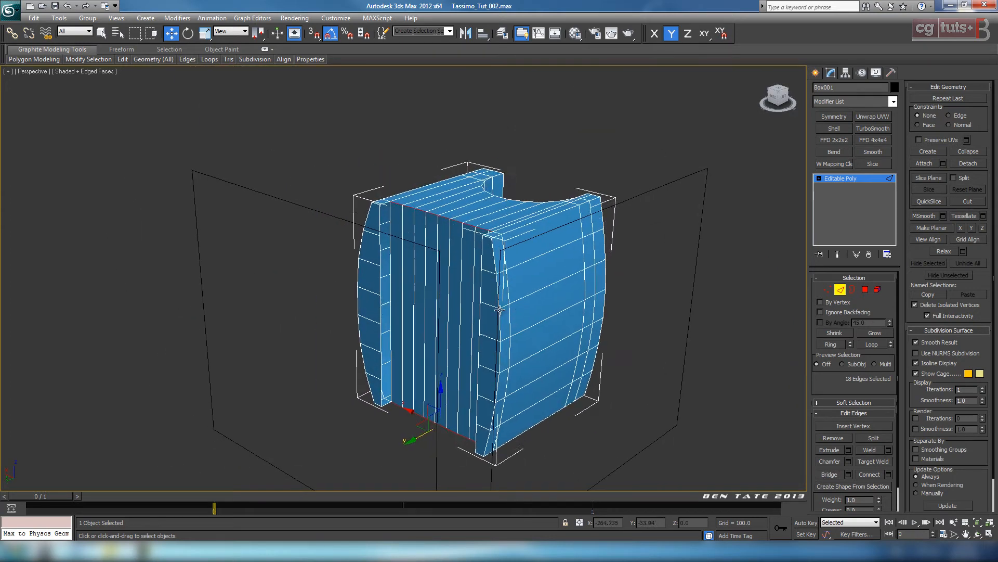
pyautogui.scroll(4, 500, 310)
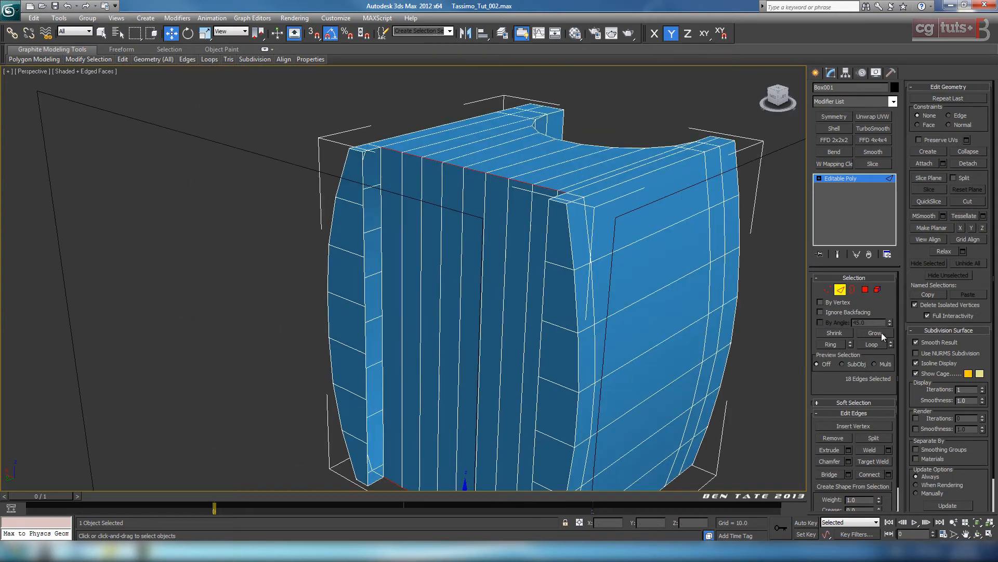
# Step: Try capping the two open borders beside the recessed rear panel, and undo the cap
pyautogui.click(852, 289)
pyautogui.click(381, 174)
pyautogui.moveTo(475, 364); pyautogui.dragTo(652, 205, button='middle')
pyautogui.keyDown('ctrl'); pyautogui.click(628, 177); pyautogui.keyUp('ctrl')
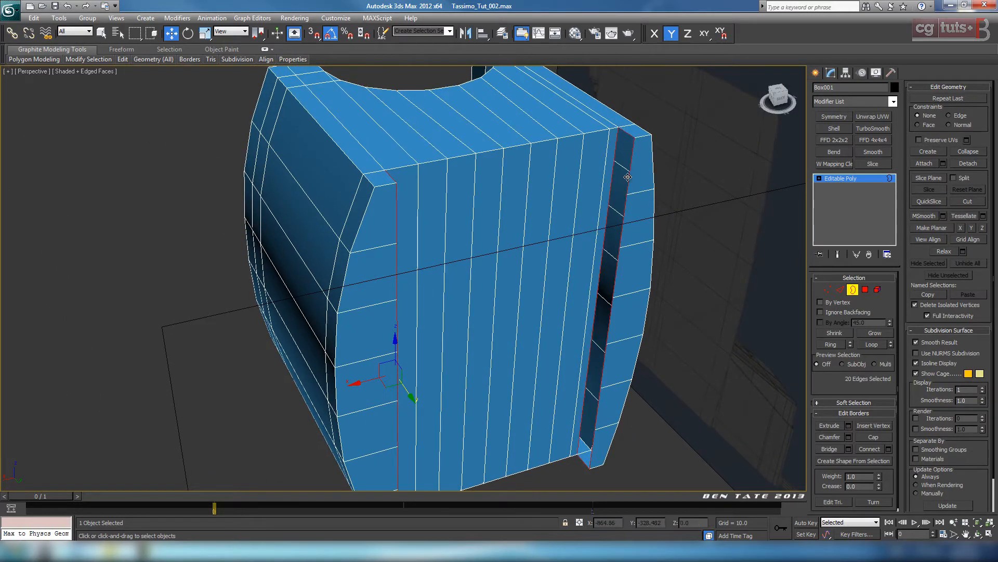
pyautogui.click(873, 439)
pyautogui.keyDown('alt'); pyautogui.moveTo(618, 377); pyautogui.dragTo(573, 357, button='middle'); pyautogui.keyUp('alt')
pyautogui.hotkey('ctrl', 'z')
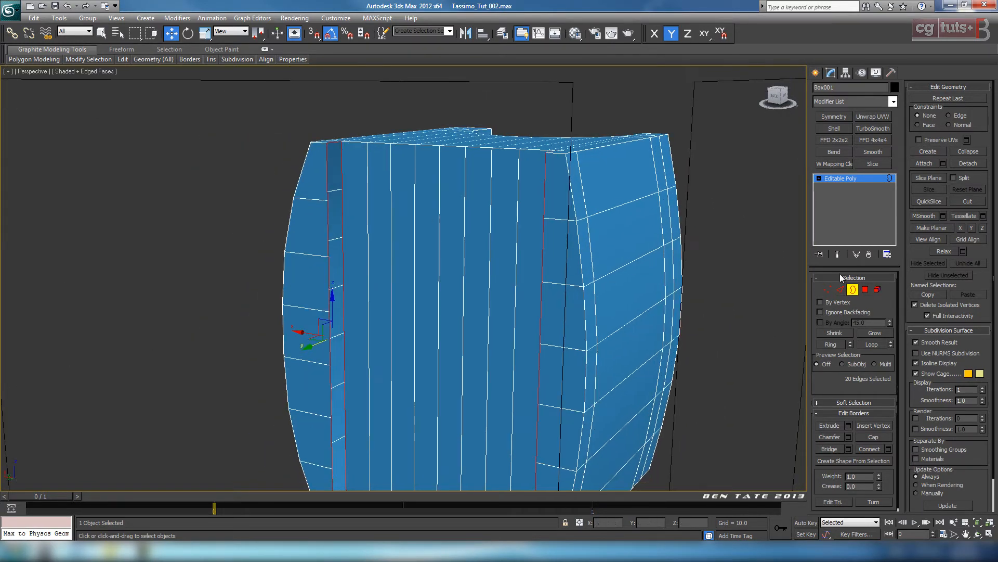
# Step: Select the ring of vertical edges across the recessed rear panel and connect them with 6 segments
pyautogui.click(841, 290)
pyautogui.click(391, 257)
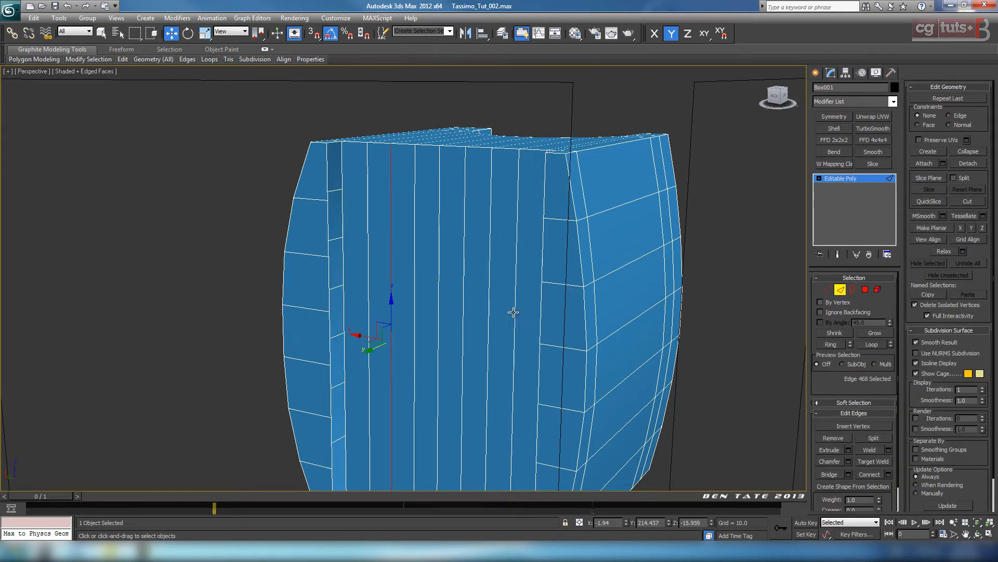
pyautogui.moveTo(513, 313); pyautogui.dragTo(513, 290, button='middle')
pyautogui.click(830, 344)
pyautogui.keyDown('alt'); pyautogui.moveTo(748, 351); pyautogui.dragTo(676, 353, button='middle'); pyautogui.keyUp('alt')
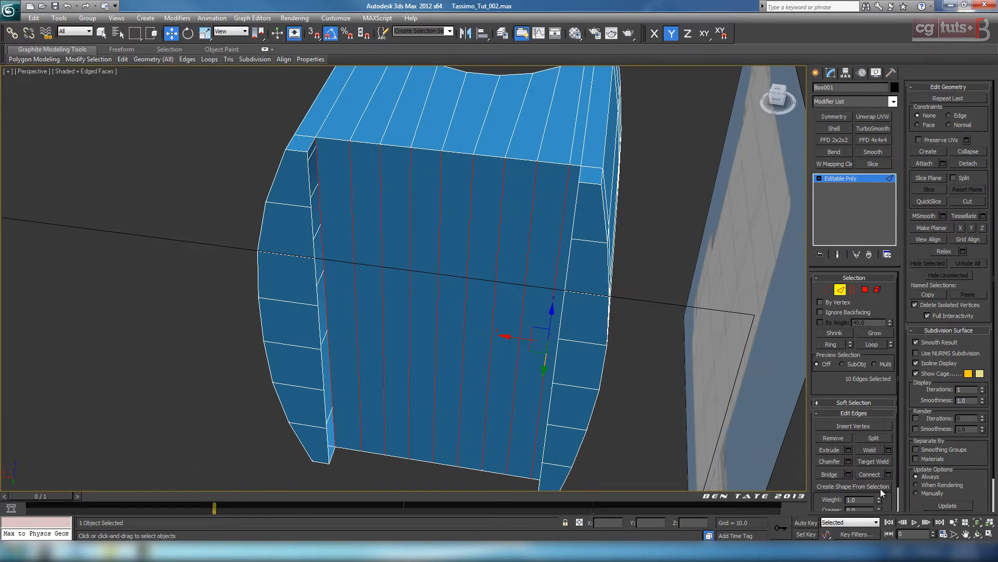
pyautogui.click(888, 474)
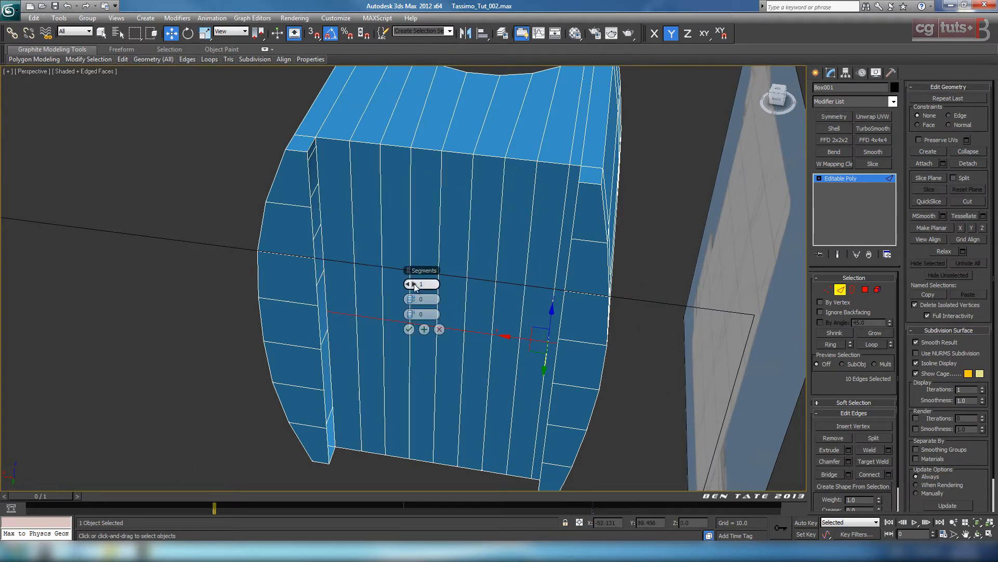
pyautogui.click(408, 329)
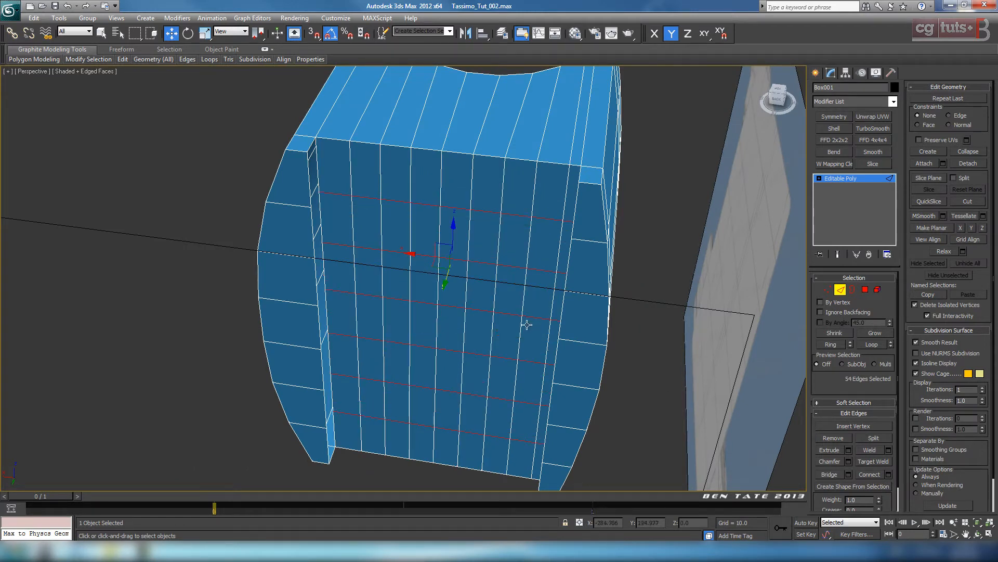
# Step: Select the open borders on both sides of the recessed rear panel and cap them
pyautogui.click(852, 289)
pyautogui.click(317, 211)
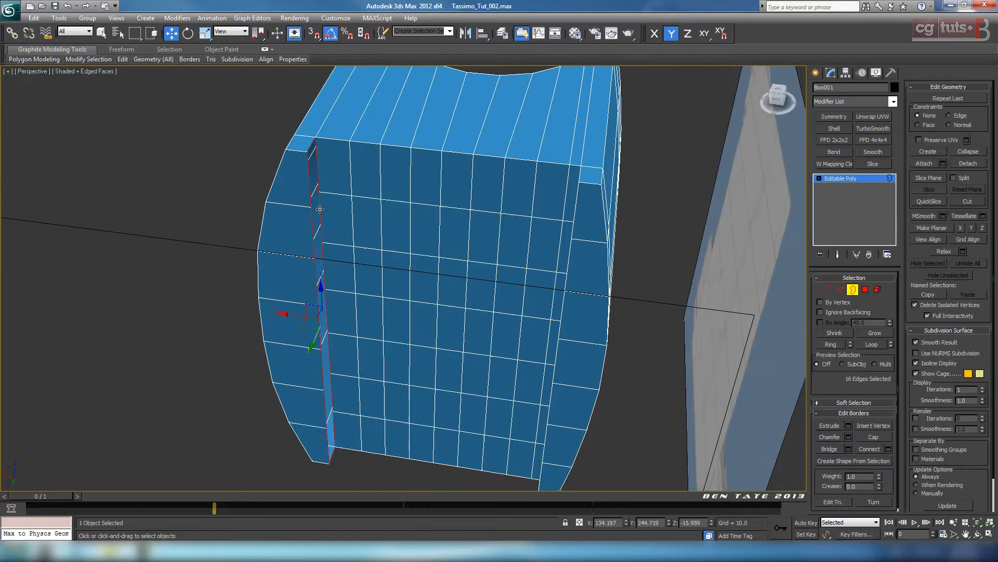
pyautogui.keyDown('alt'); pyautogui.moveTo(318, 211); pyautogui.dragTo(557, 230, button='middle'); pyautogui.keyUp('alt')
pyautogui.keyDown('ctrl'); pyautogui.click(541, 229); pyautogui.keyUp('ctrl')
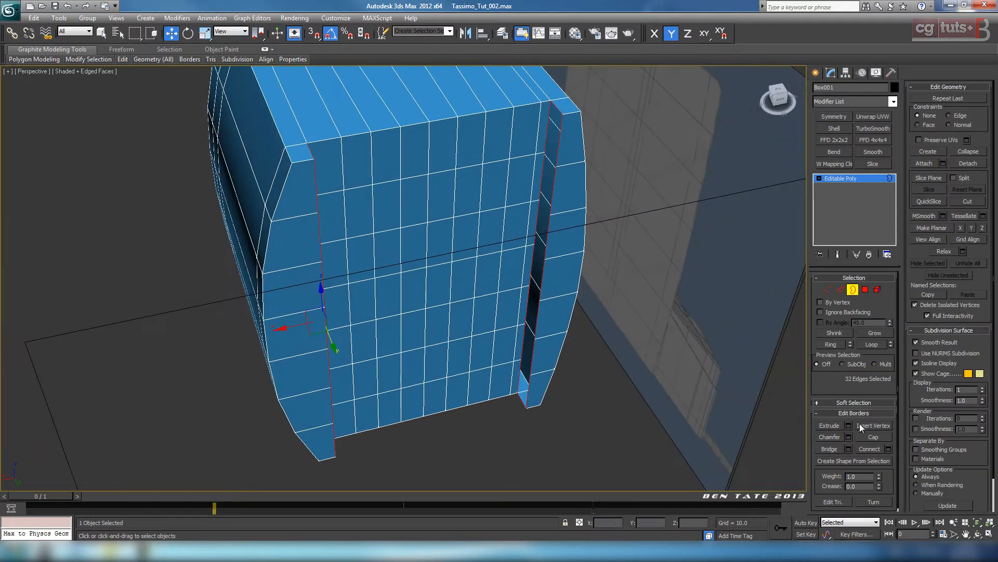
pyautogui.click(867, 437)
# Step: Connect the three uppermost vertex pairs across one capped side wall of the rear recess
pyautogui.click(827, 289)
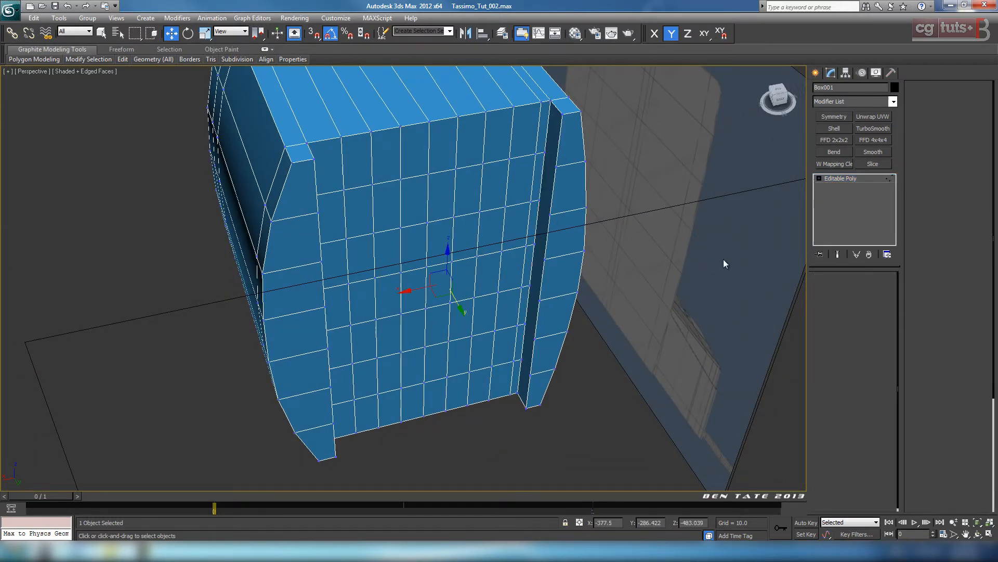
pyautogui.keyDown('alt'); pyautogui.moveTo(723, 259); pyautogui.dragTo(526, 316, button='middle'); pyautogui.keyUp('alt')
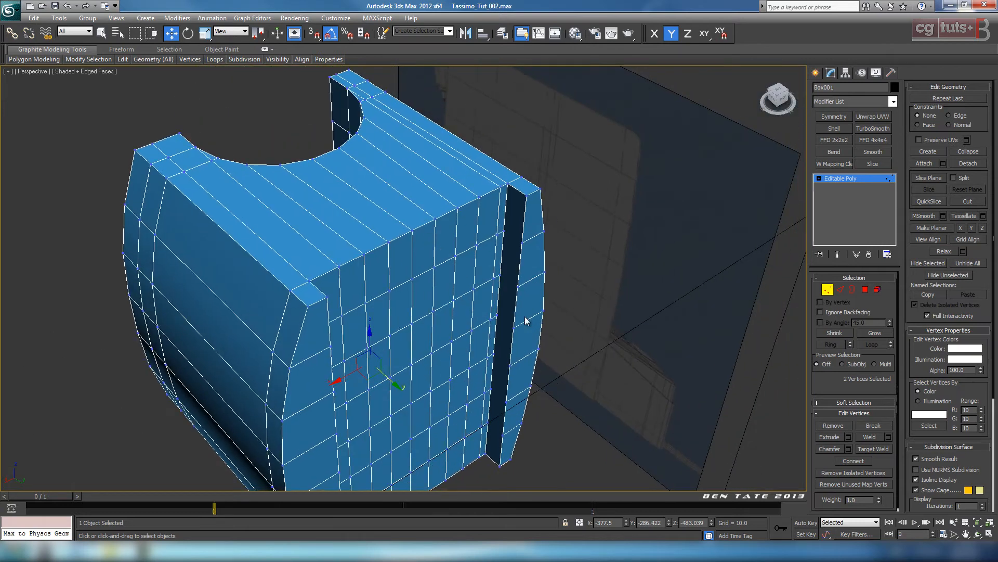
pyautogui.click(503, 230)
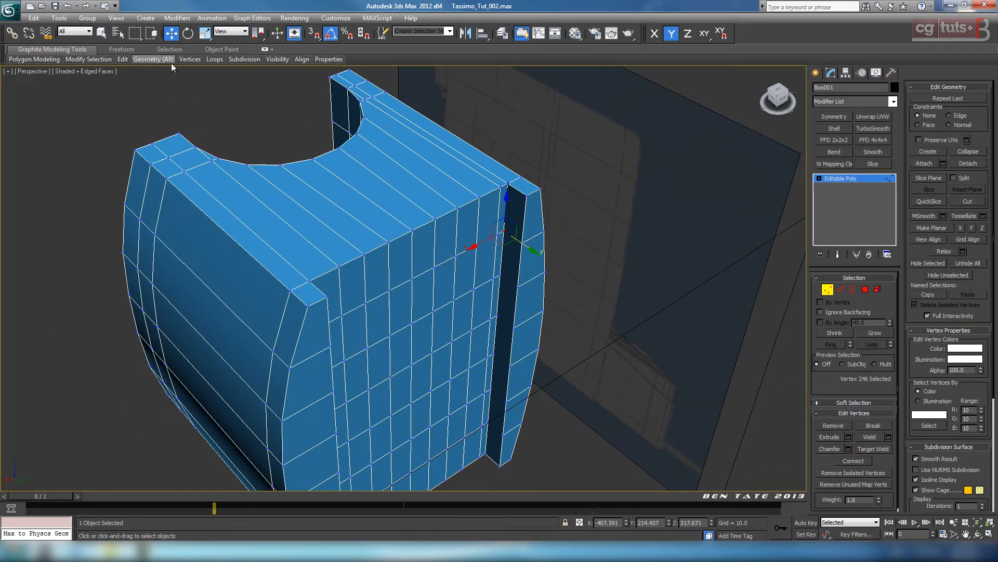
pyautogui.click(103, 32)
pyautogui.moveTo(535, 339); pyautogui.dragTo(471, 329, button='middle')
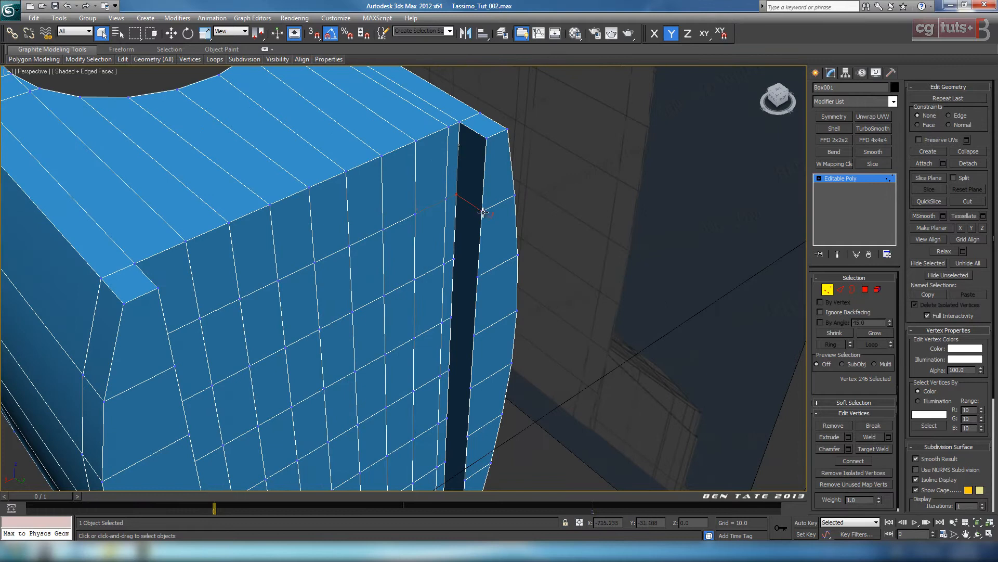
pyautogui.keyDown('ctrl'); pyautogui.click(483, 212); pyautogui.keyUp('ctrl')
pyautogui.click(456, 261)
pyautogui.keyDown('ctrl'); pyautogui.click(476, 276); pyautogui.keyUp('ctrl')
pyautogui.click(452, 317)
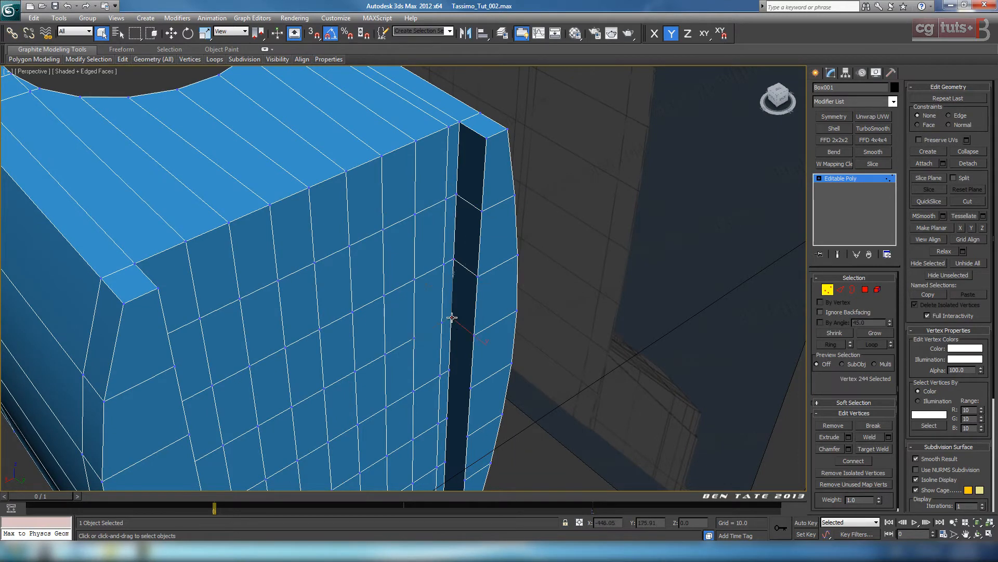
pyautogui.keyDown('ctrl'); pyautogui.click(474, 335); pyautogui.keyUp('ctrl')
# Step: Connect the remaining lower vertex pairs across the same side wall of the rear recess
pyautogui.keyDown('alt'); pyautogui.moveTo(455, 382); pyautogui.dragTo(507, 276, button='middle'); pyautogui.keyUp('alt')
pyautogui.click(456, 309)
pyautogui.keyDown('ctrl'); pyautogui.click(474, 324); pyautogui.keyUp('ctrl')
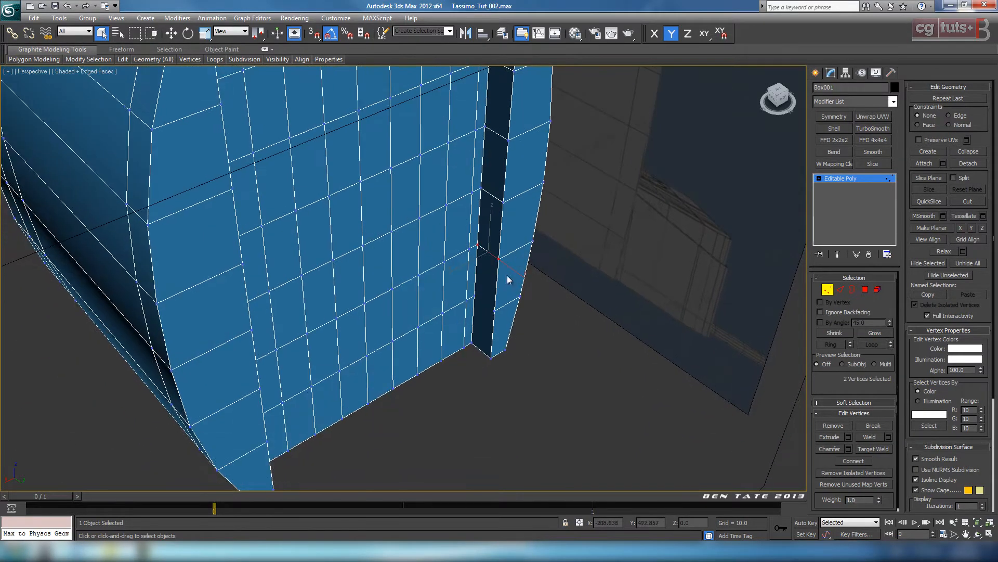
pyautogui.keyDown('ctrl'); pyautogui.click(473, 295); pyautogui.keyUp('ctrl')
pyautogui.keyDown('ctrl'); pyautogui.click(493, 310); pyautogui.keyUp('ctrl')
pyautogui.keyDown('alt'); pyautogui.moveTo(528, 339); pyautogui.dragTo(518, 342, button='middle'); pyautogui.keyUp('alt')
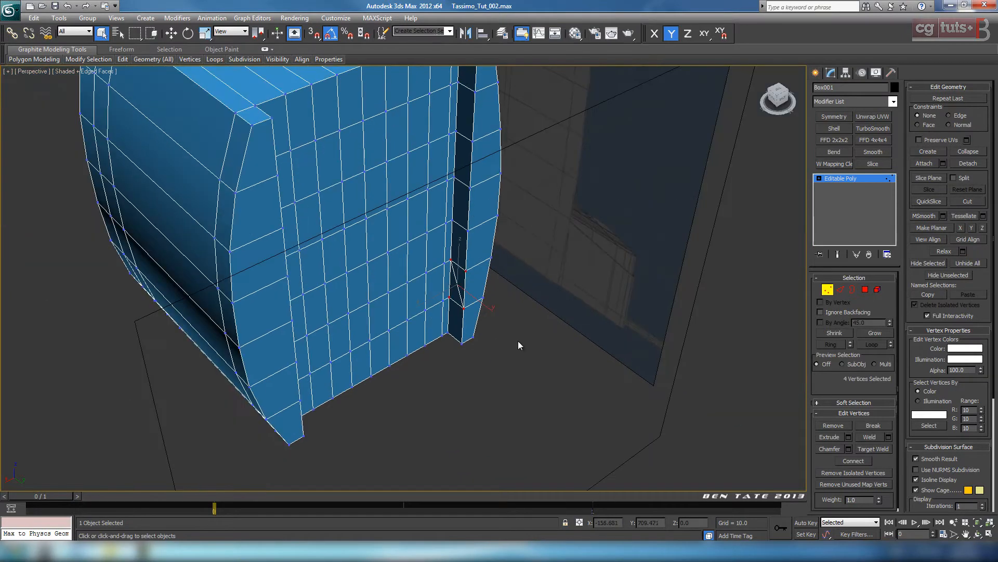
pyautogui.scroll(4, 515, 338)
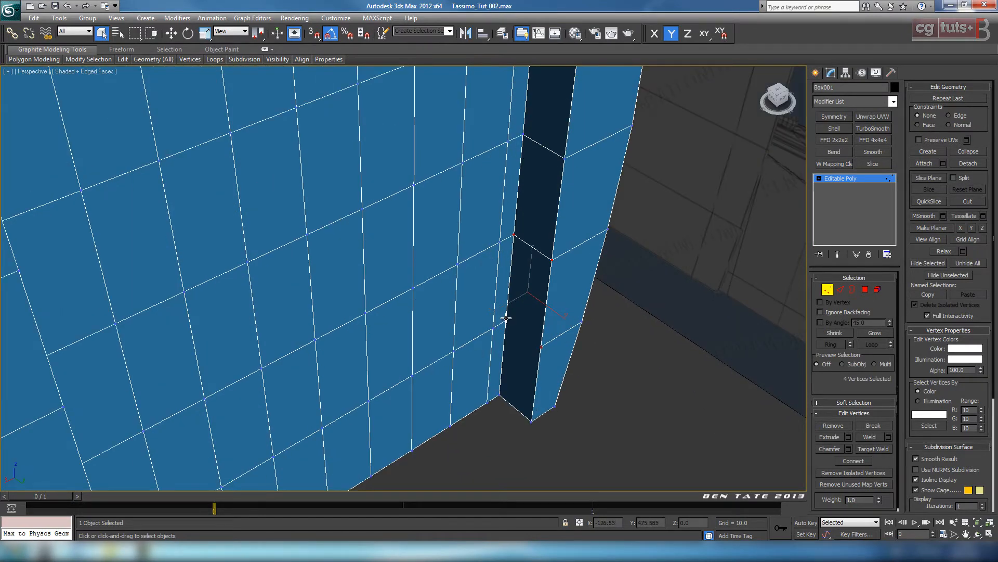
pyautogui.click(505, 319)
pyautogui.keyDown('ctrl'); pyautogui.click(540, 347); pyautogui.keyUp('ctrl')
# Step: Connect each facing vertex pair across the opposite side wall of the rear recess, working upward from the underside
pyautogui.scroll(-4, 580, 366)
pyautogui.keyDown('alt'); pyautogui.moveTo(522, 339); pyautogui.dragTo(501, 383, button='middle'); pyautogui.keyUp('alt')
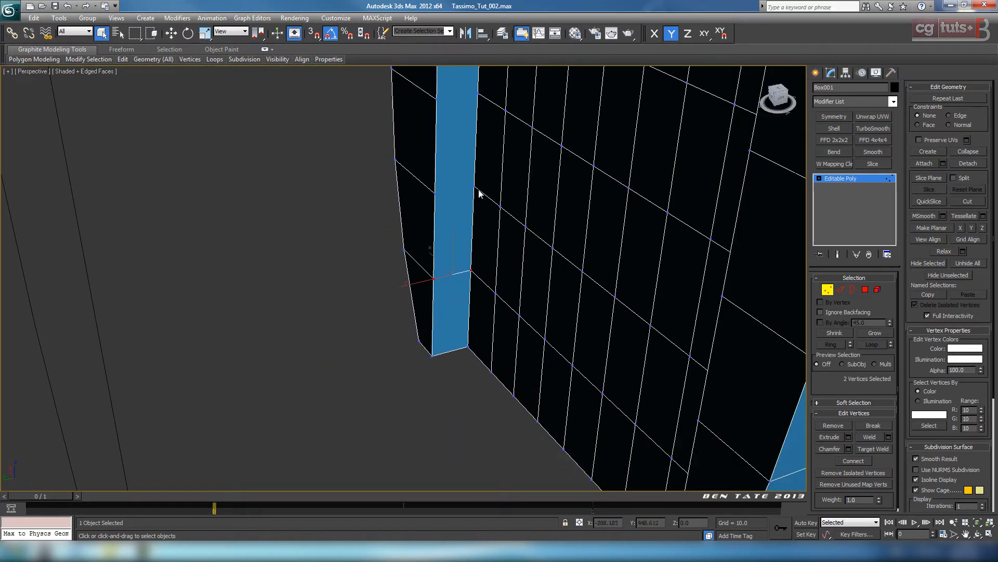
pyautogui.keyDown('alt'); pyautogui.moveTo(436, 192); pyautogui.dragTo(436, 192, button='middle'); pyautogui.keyUp('alt')
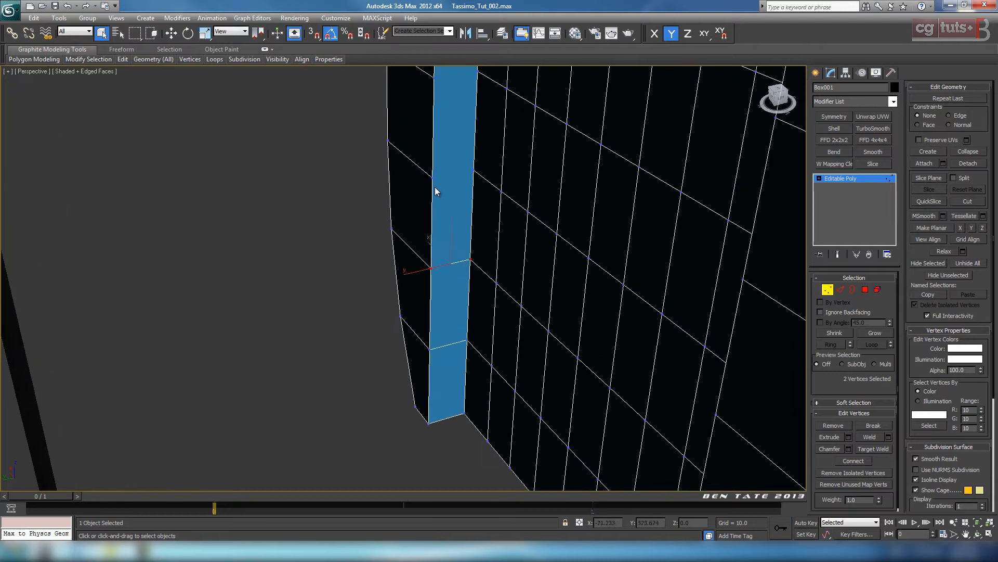
pyautogui.click(430, 176)
pyautogui.hotkey('ctrl', 'z')
pyautogui.scroll(-6, 492, 263)
pyautogui.scroll(6, 469, 254)
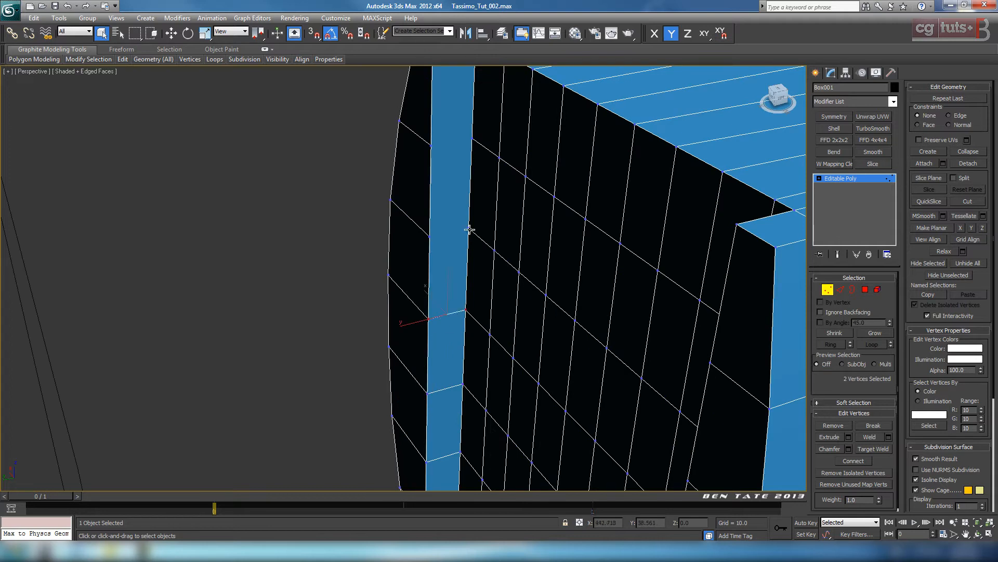
pyautogui.click(431, 148)
pyautogui.hotkey('ctrl', 'z')
pyautogui.scroll(-5, 492, 196)
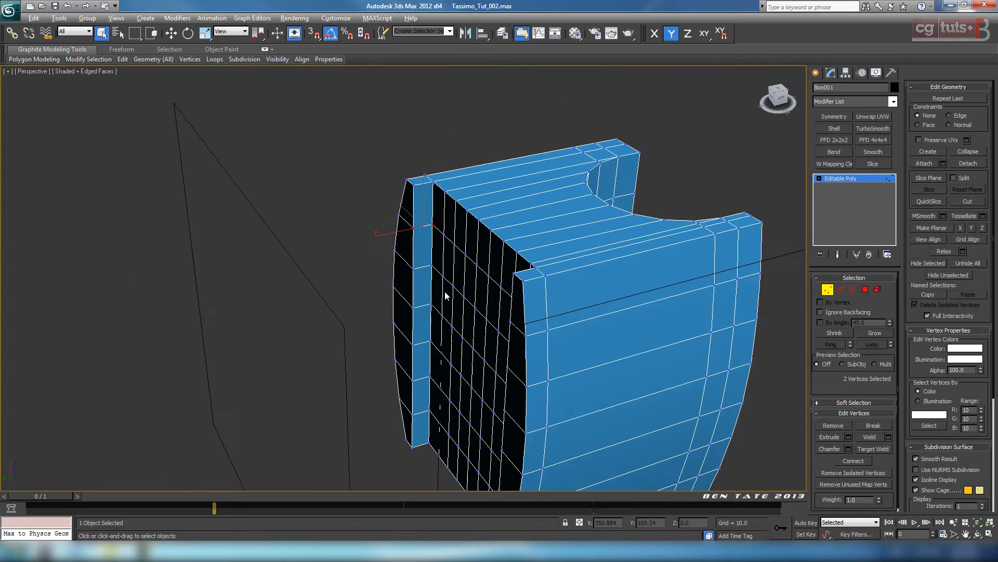
# Step: Inspect the new edges on the recessed rear panel and its two side walls
pyautogui.keyDown('alt'); pyautogui.moveTo(568, 301); pyautogui.dragTo(476, 341, button='middle'); pyautogui.keyUp('alt')
pyautogui.scroll(-4, 588, 385)
pyautogui.moveTo(474, 375); pyautogui.dragTo(409, 381, button='middle')
pyautogui.scroll(3, 472, 360)
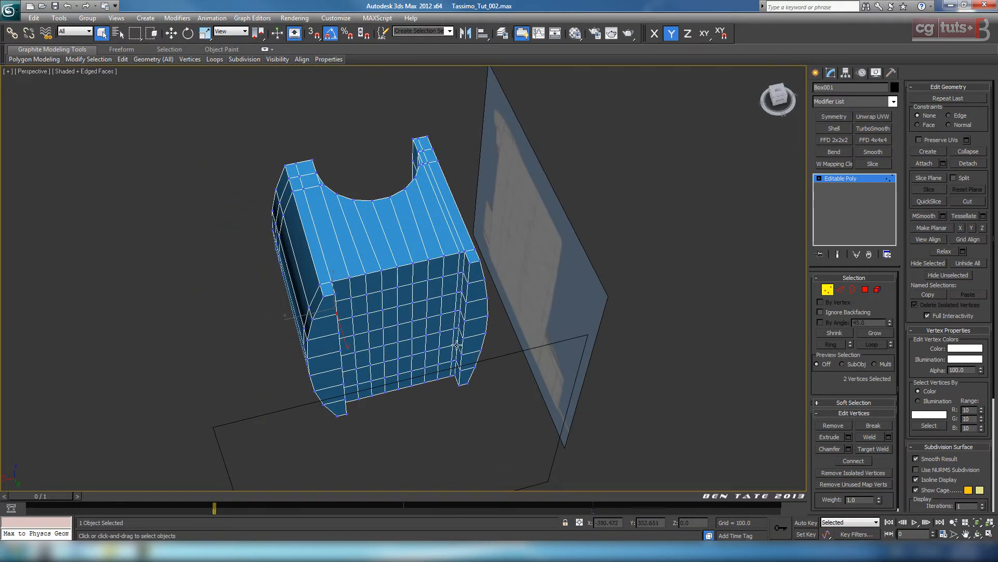
pyautogui.keyDown('alt'); pyautogui.moveTo(484, 364); pyautogui.dragTo(469, 300, button='middle'); pyautogui.keyUp('alt')
pyautogui.scroll(2, 469, 300)
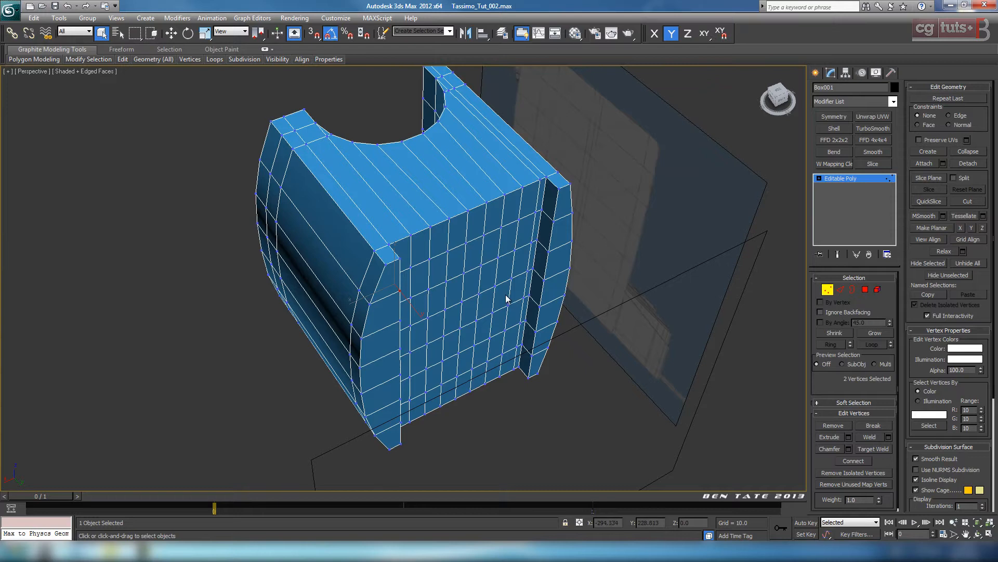
# Step: Examine the body's front, arch opening and upper corners against the side and front reference images
pyautogui.scroll(-4, 506, 333)
pyautogui.keyDown('alt'); pyautogui.moveTo(506, 333); pyautogui.dragTo(543, 303, button='middle'); pyautogui.keyUp('alt')
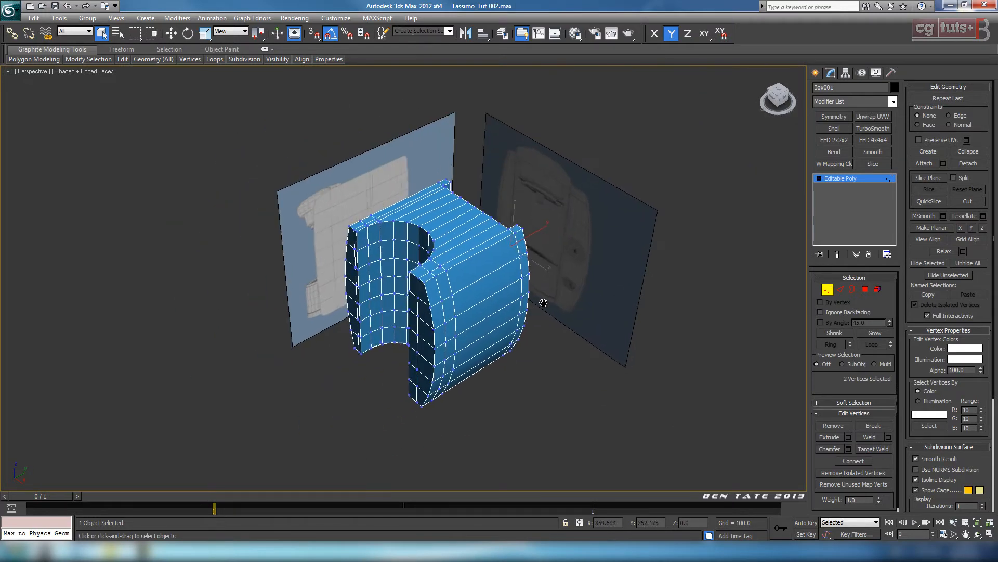
pyautogui.scroll(2, 515, 320)
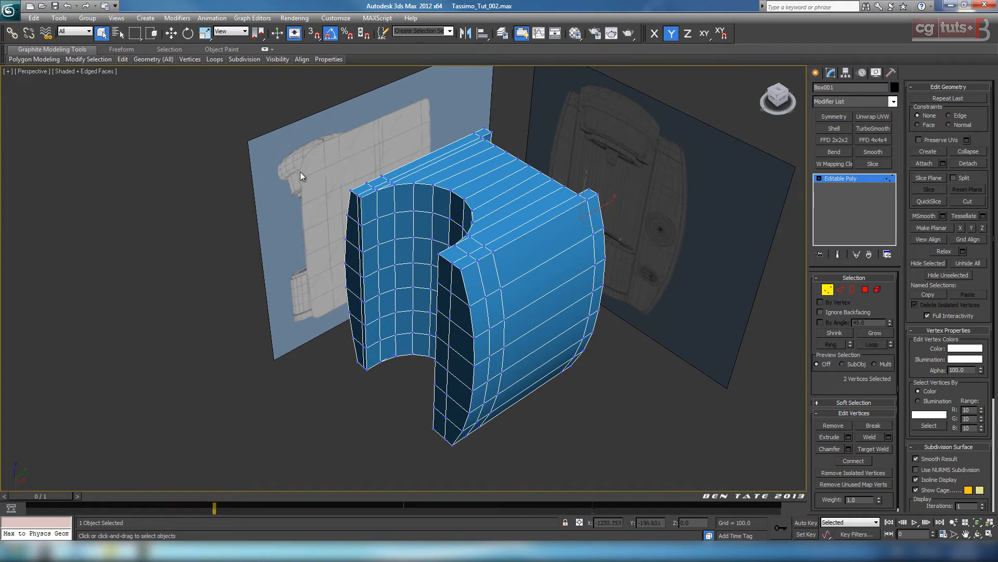
pyautogui.moveTo(468, 300)
pyautogui.mouseDown(button='middle')
pyautogui.moveTo(438, 289)
pyautogui.moveTo(457, 309)
pyautogui.mouseUp(button='middle')
pyautogui.scroll(3, 468, 238)
pyautogui.scroll(3, 455, 307)
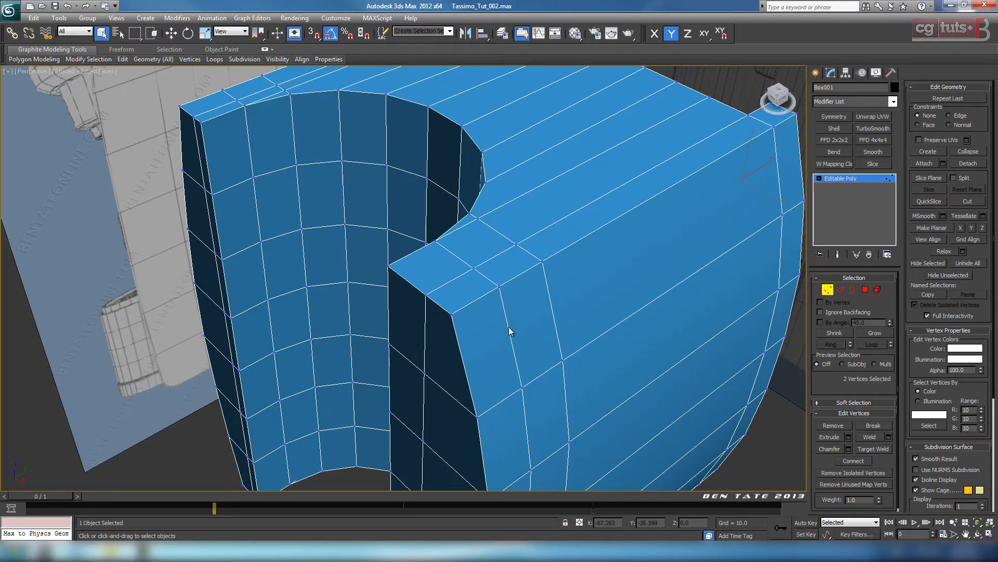
pyautogui.moveTo(509, 327); pyautogui.dragTo(489, 283, button='middle')
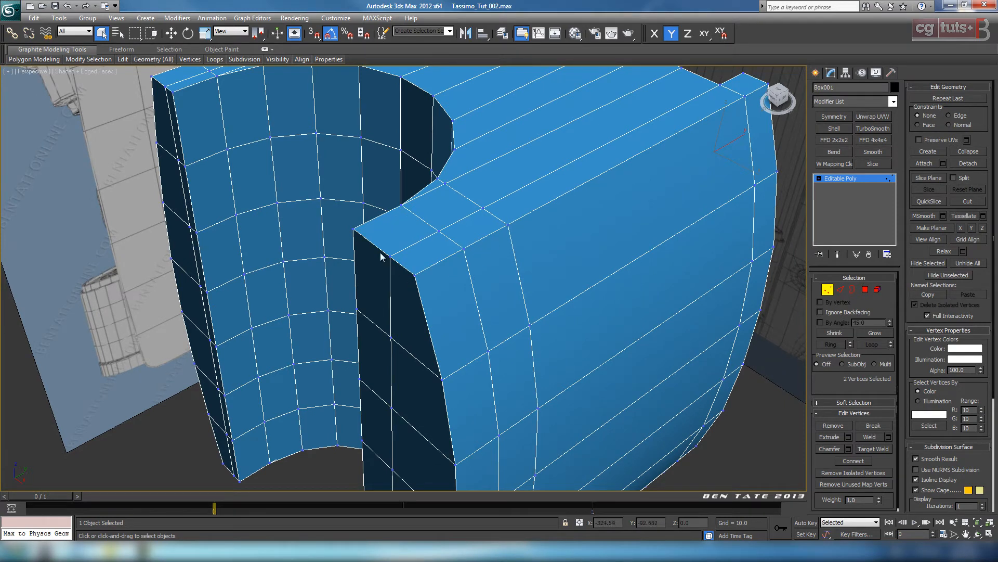
pyautogui.keyDown('alt'); pyautogui.moveTo(172, 86); pyautogui.dragTo(377, 333, button='middle'); pyautogui.keyUp('alt')
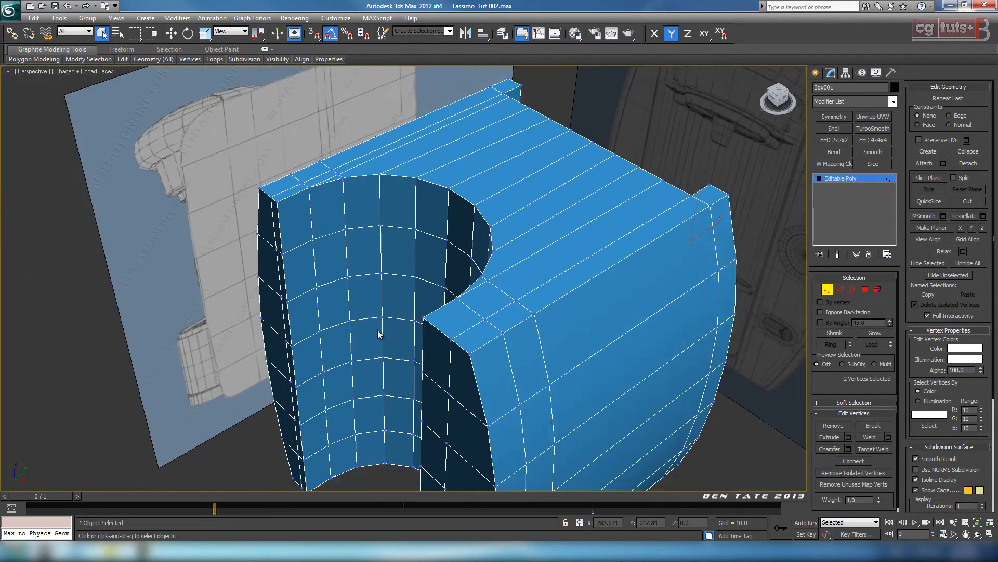
pyautogui.keyDown('alt'); pyautogui.moveTo(299, 167); pyautogui.dragTo(304, 161, button='middle'); pyautogui.keyUp('alt')
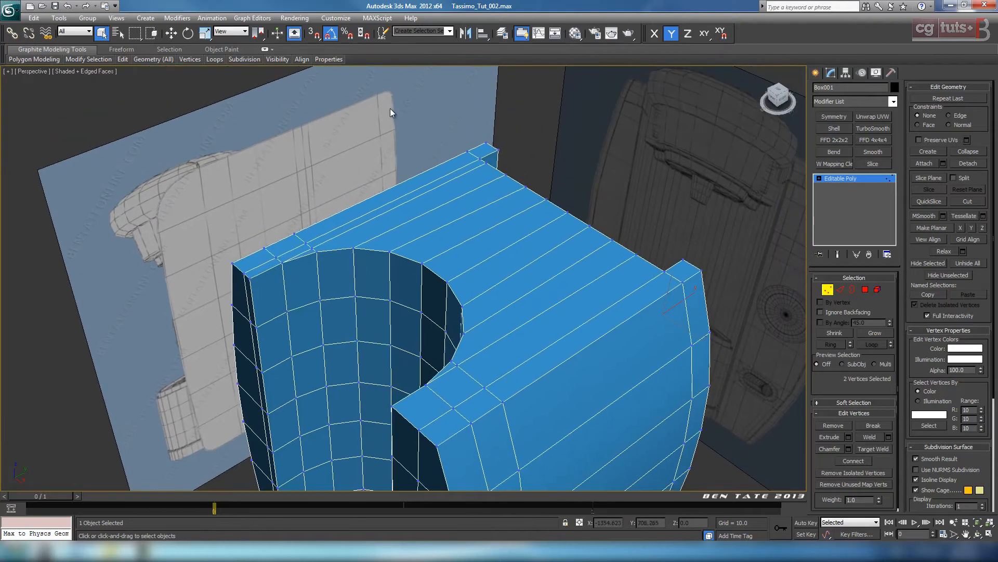
pyautogui.keyDown('alt'); pyautogui.moveTo(383, 111); pyautogui.dragTo(401, 216, button='middle'); pyautogui.keyUp('alt')
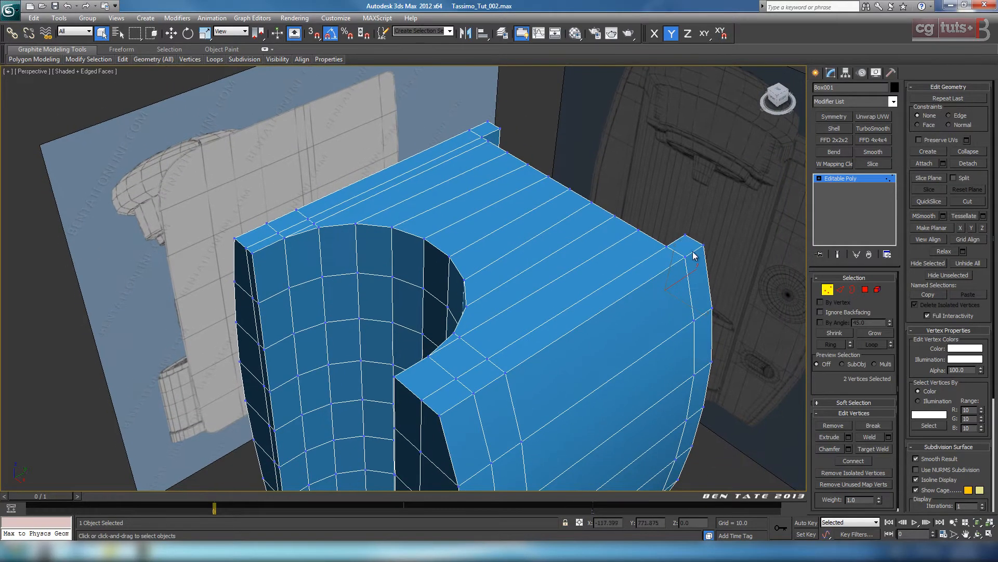
pyautogui.keyDown('alt'); pyautogui.moveTo(411, 359); pyautogui.dragTo(464, 263, button='middle'); pyautogui.keyUp('alt')
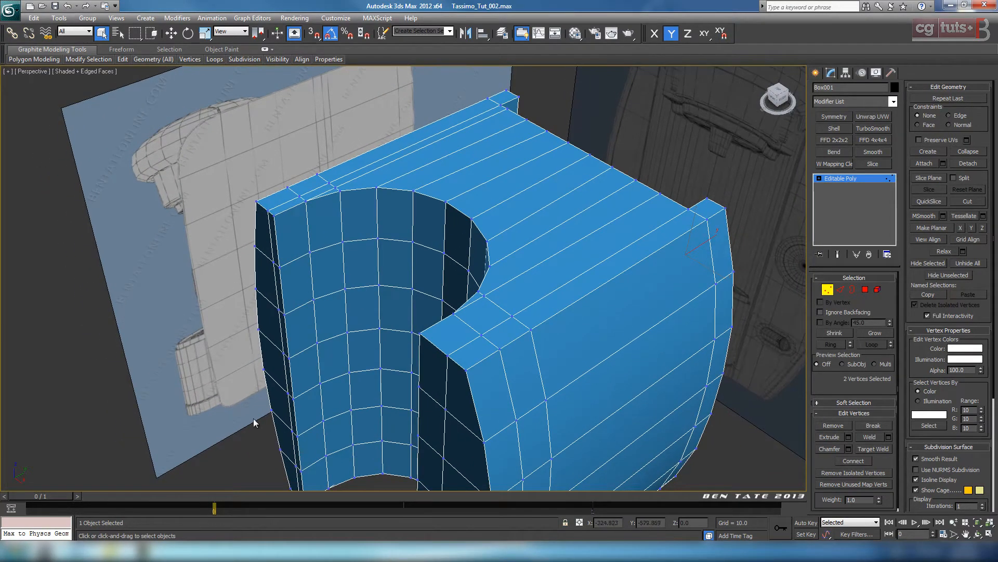
pyautogui.keyDown('alt'); pyautogui.moveTo(221, 402); pyautogui.dragTo(455, 346, button='middle'); pyautogui.keyUp('alt')
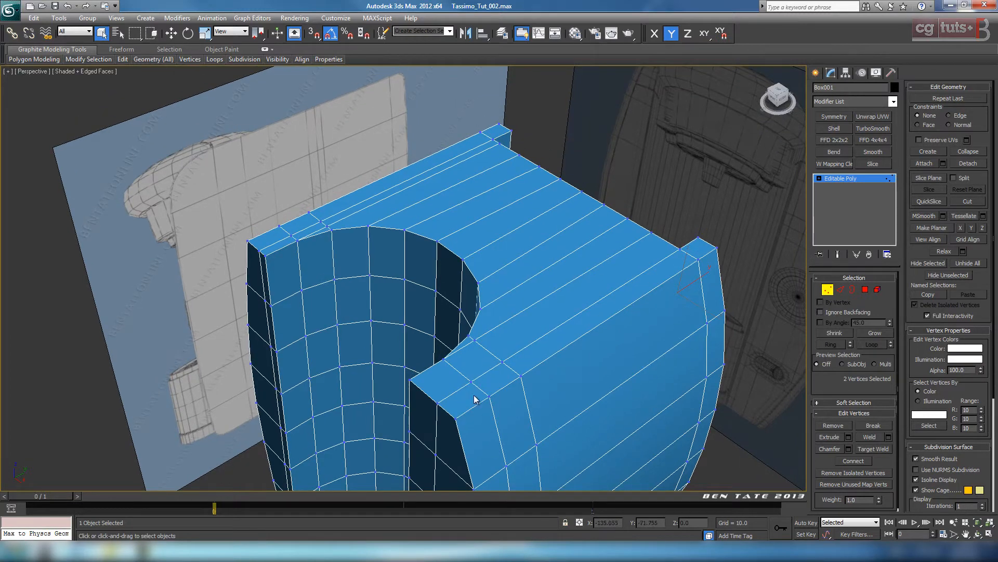
# Step: Show the Right view at full size and make the body see-through over the side reference image
pyautogui.hotkey('alt', 'w')
pyautogui.hotkey('alt', 'w')
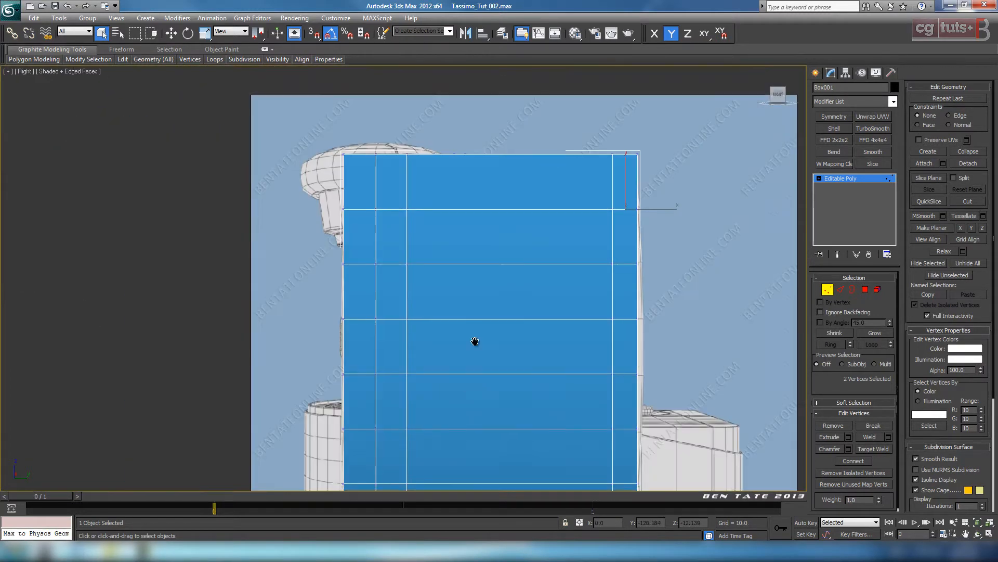
pyautogui.moveTo(474, 341); pyautogui.dragTo(410, 260, button='middle')
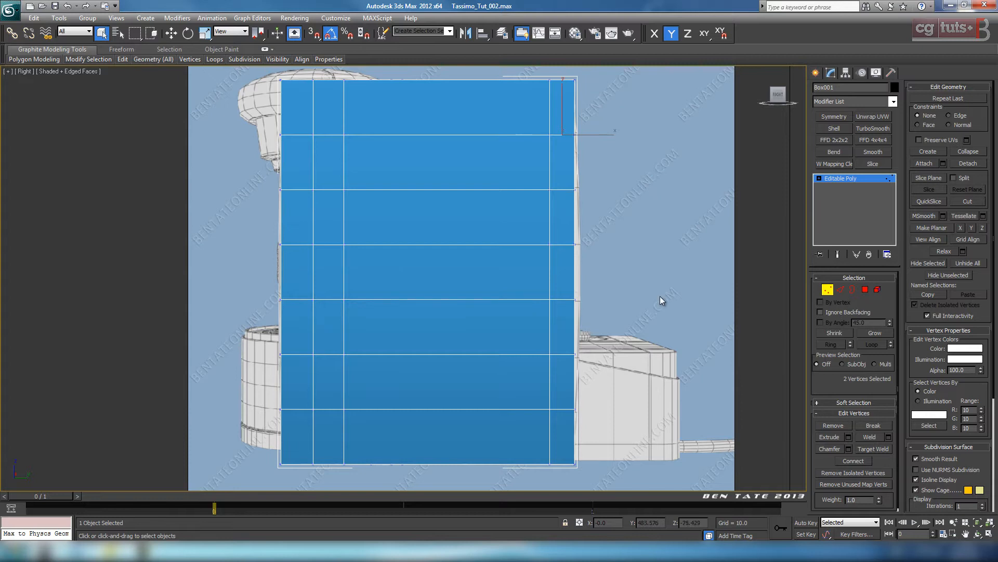
pyautogui.hotkey('alt', 'x')
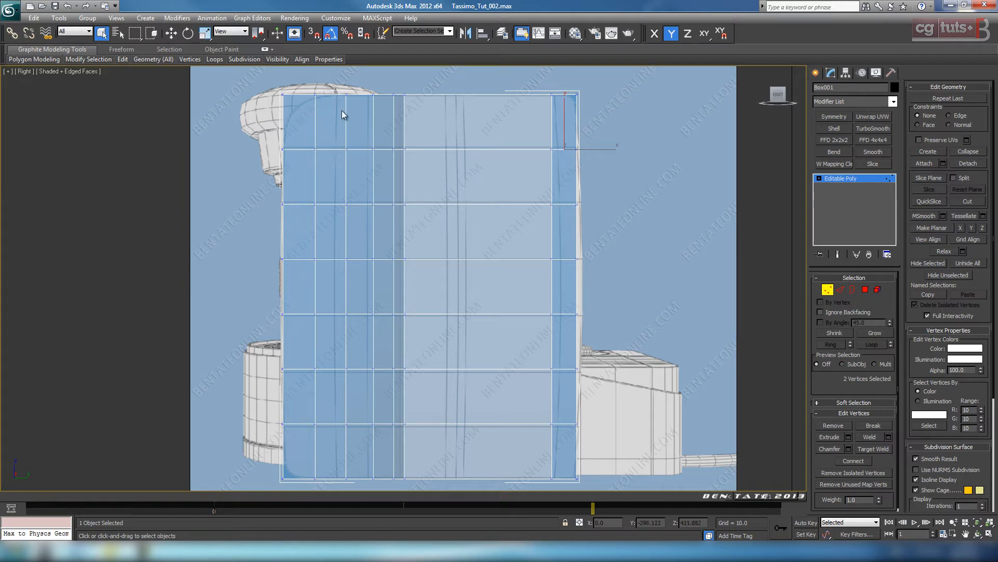
pyautogui.moveTo(344, 137); pyautogui.dragTo(349, 121, button='middle')
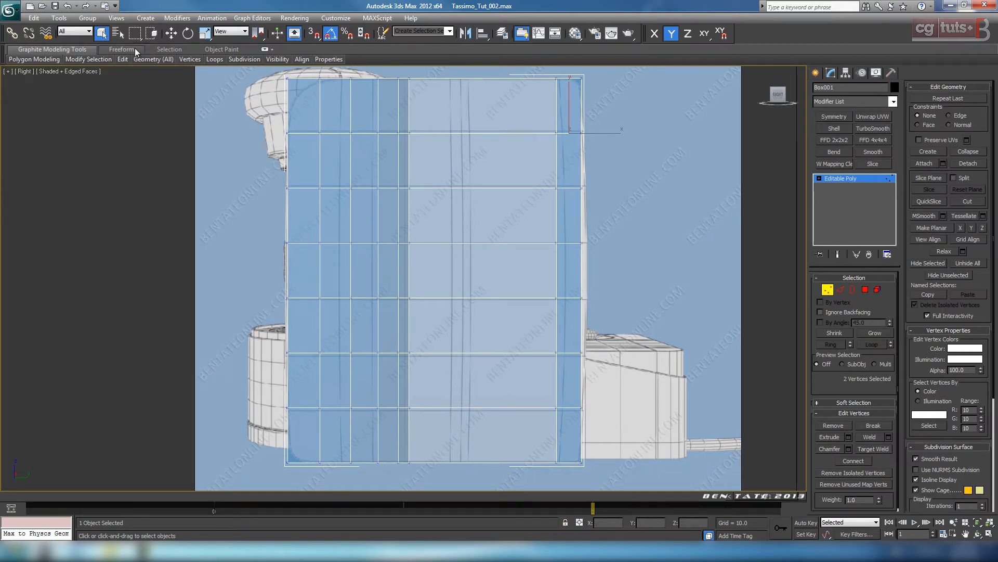
# Step: Select all vertices along the arch's depth except the front-edge column in the Right view, and check the selection in perspective
pyautogui.click(169, 35)
pyautogui.moveTo(369, 151); pyautogui.dragTo(385, 170, button='middle')
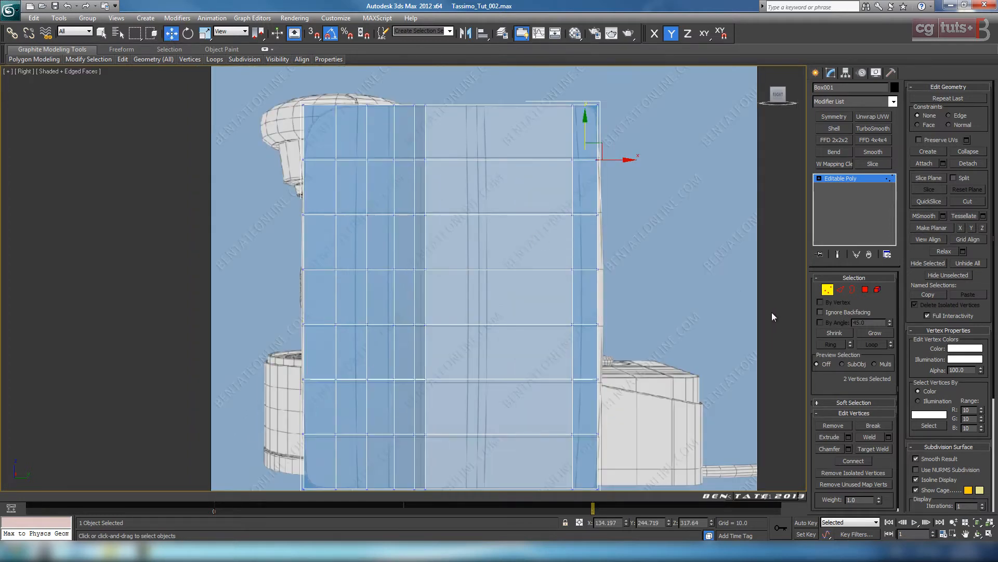
pyautogui.scroll(-3, 516, 258)
pyautogui.moveTo(340, 125); pyautogui.dragTo(432, 436)
pyautogui.hotkey('alt', 'w')
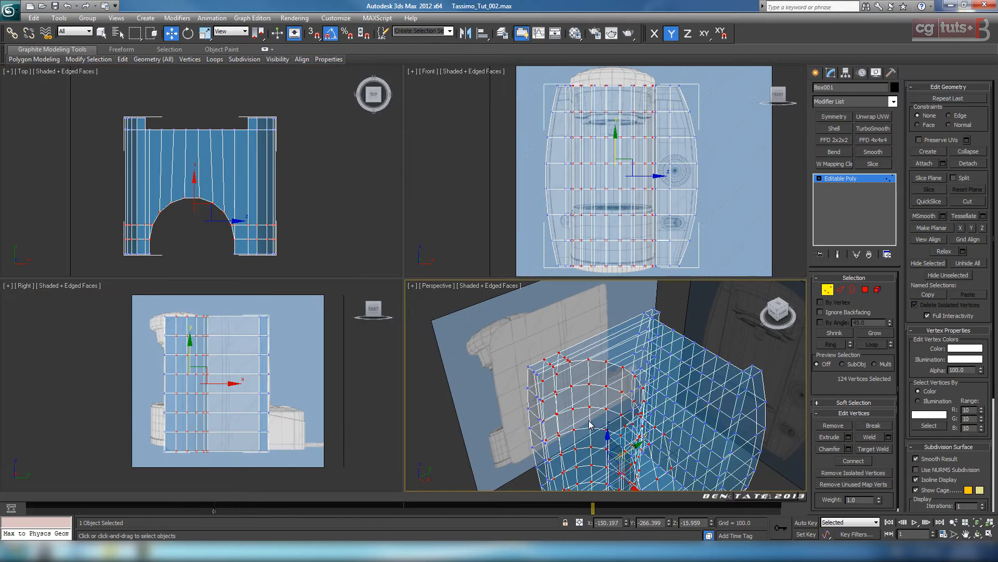
pyautogui.hotkey('alt', 'w')
pyautogui.press(',')
pyautogui.moveTo(522, 291); pyautogui.dragTo(517, 279, button='middle')
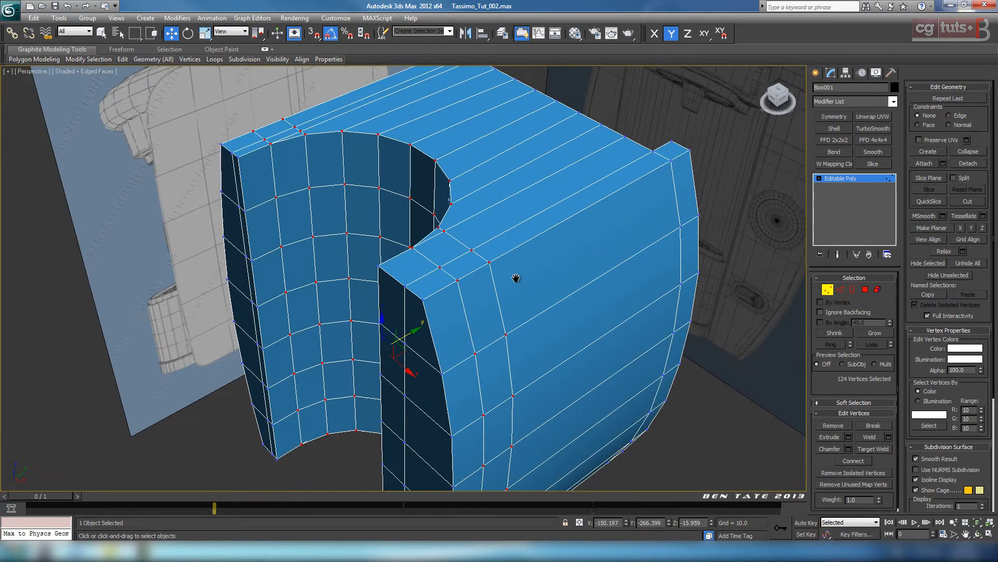
pyautogui.keyDown('alt'); pyautogui.moveTo(489, 323); pyautogui.dragTo(517, 283, button='middle'); pyautogui.keyUp('alt')
pyautogui.hotkey('alt', 'w')
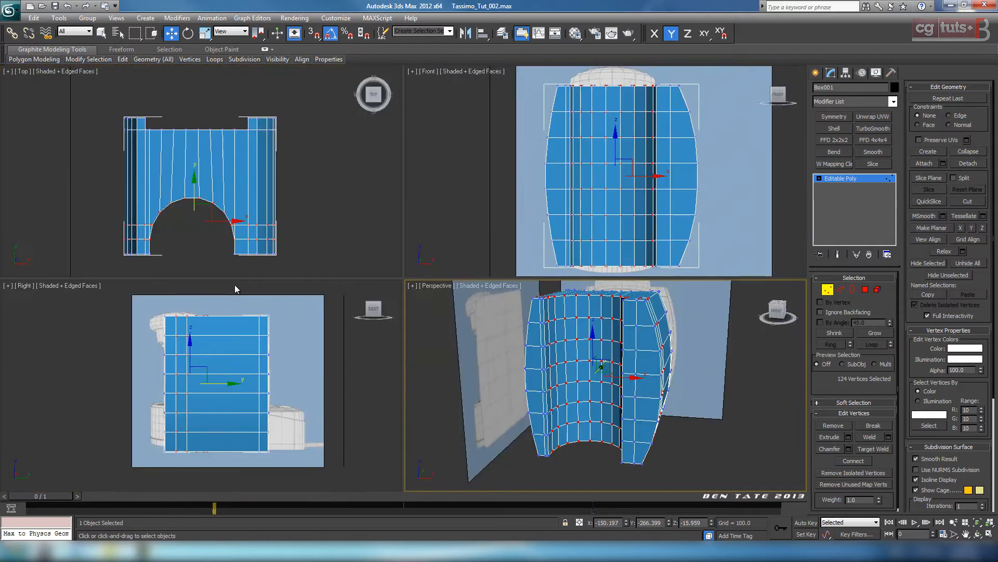
# Step: Move the selected arch vertices about 48 units toward the rear in the side view and check the body in perspective
pyautogui.rightClick(248, 345)
pyautogui.hotkey('alt', 'w')
pyautogui.press('.')
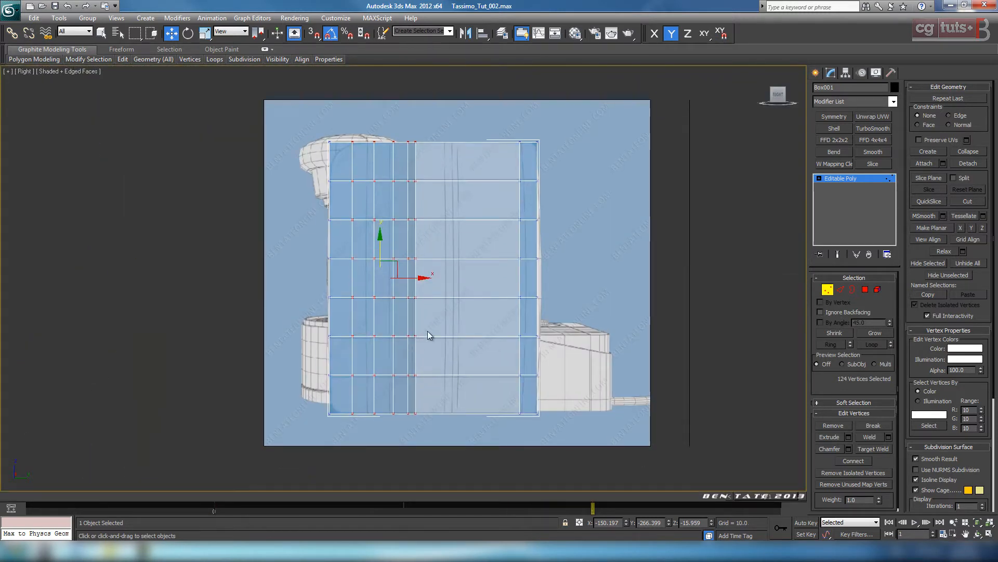
pyautogui.scroll(3, 407, 276)
pyautogui.moveTo(403, 277); pyautogui.dragTo(422, 277)
pyautogui.hotkey('alt', 'w')
pyautogui.rightClick(641, 432)
pyautogui.hotkey('alt', 'w')
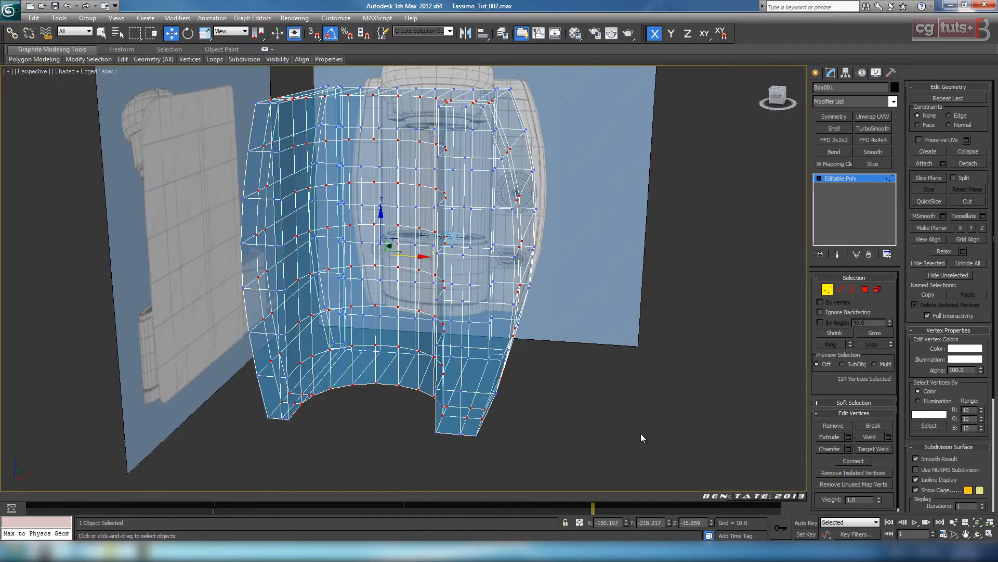
pyautogui.press(',')
pyautogui.scroll(-4, 566, 377)
pyautogui.keyDown('alt'); pyautogui.moveTo(566, 379); pyautogui.dragTo(490, 385, button='middle'); pyautogui.keyUp('alt')
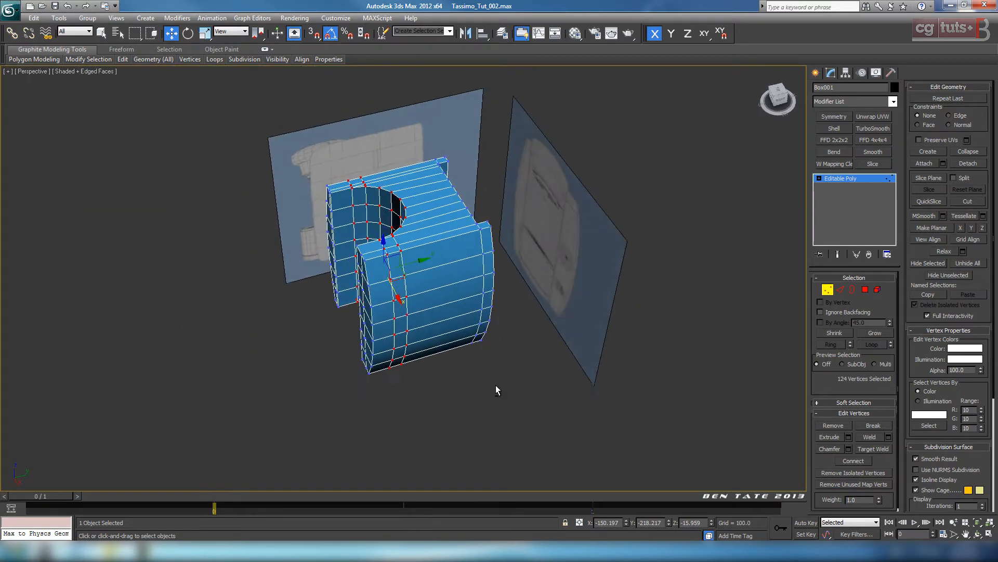
pyautogui.scroll(3, 495, 385)
pyautogui.moveTo(468, 257)
pyautogui.mouseDown(button='middle')
pyautogui.moveTo(475, 272)
pyautogui.moveTo(468, 267)
pyautogui.mouseUp(button='middle')
# Step: Select the full ring of front-to-back edges around the body between the arch and the recessed rear
pyautogui.click(841, 290)
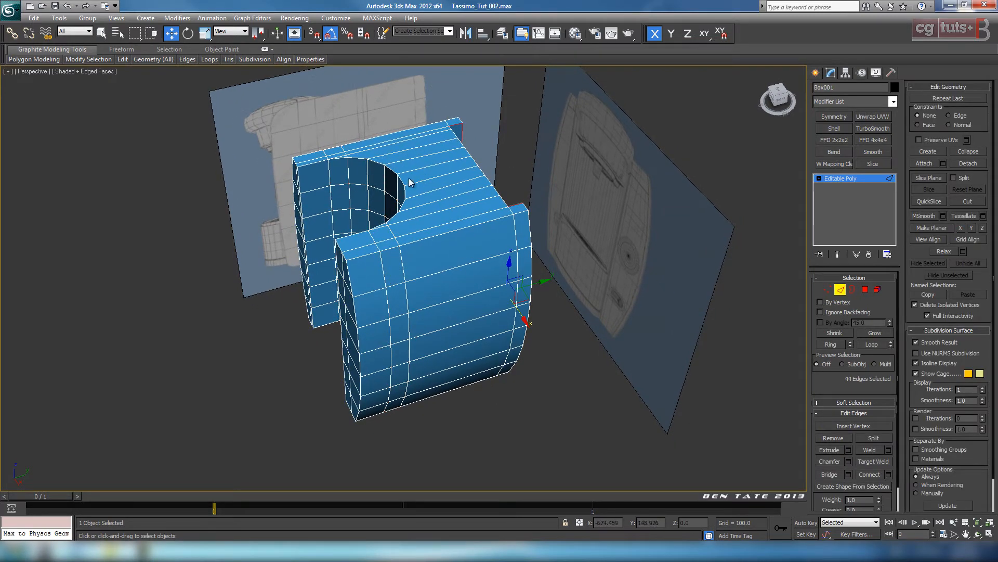
pyautogui.click(450, 222)
pyautogui.click(442, 187)
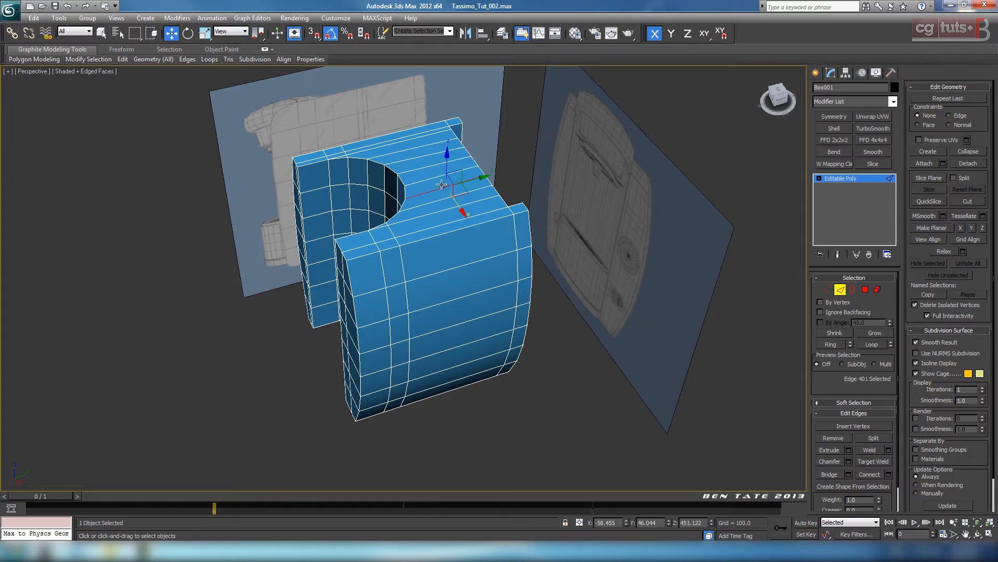
pyautogui.click(844, 344)
pyautogui.keyDown('ctrl'); pyautogui.click(450, 210); pyautogui.keyUp('ctrl')
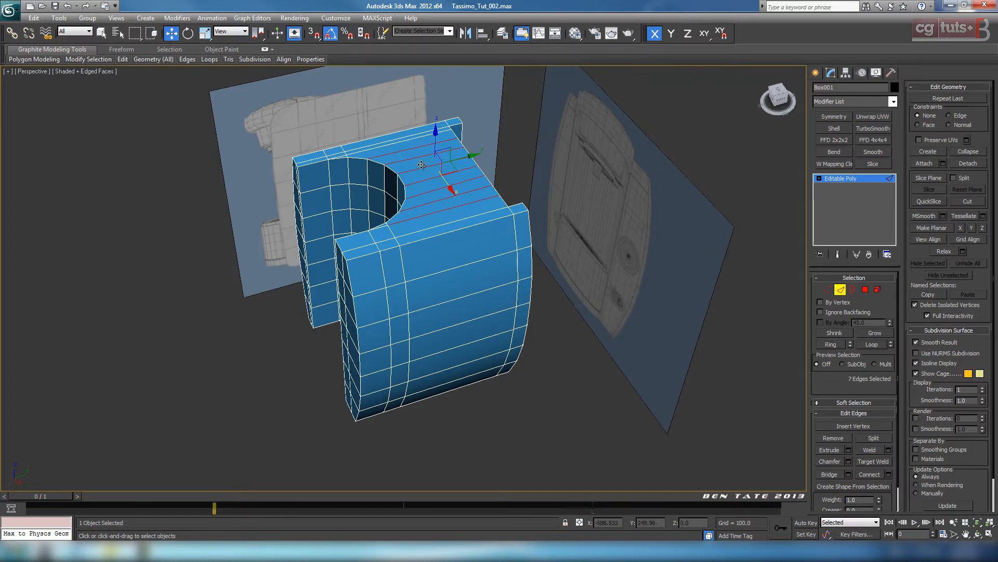
pyautogui.keyDown('ctrl'); pyautogui.click(408, 140); pyautogui.keyUp('ctrl')
pyautogui.click(830, 344)
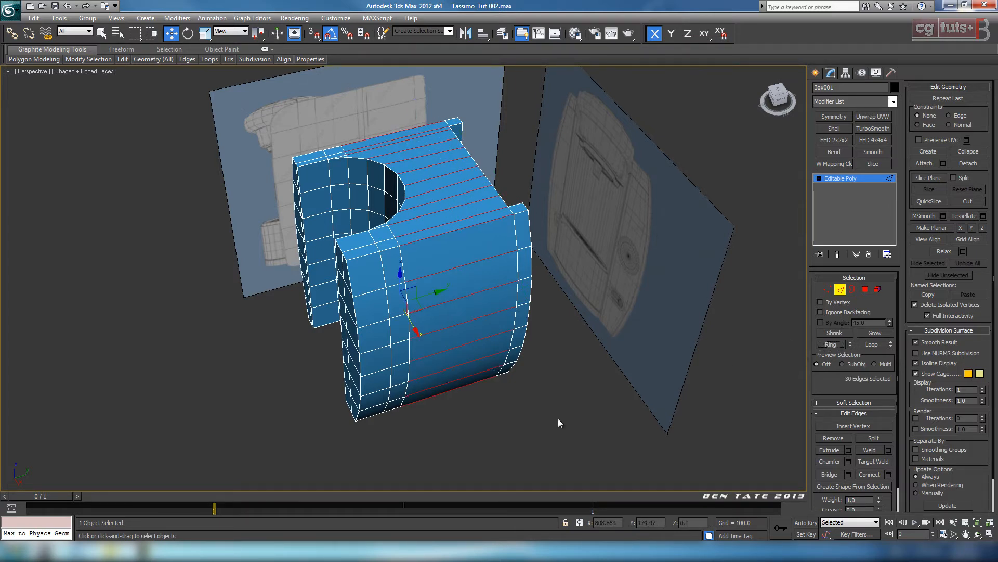
pyautogui.keyDown('alt'); pyautogui.moveTo(557, 418); pyautogui.dragTo(456, 426, button='middle'); pyautogui.keyUp('alt')
pyautogui.click(831, 344)
# Step: Connect the selected ring of edges with a single evenly placed segment around the body
pyautogui.click(888, 475)
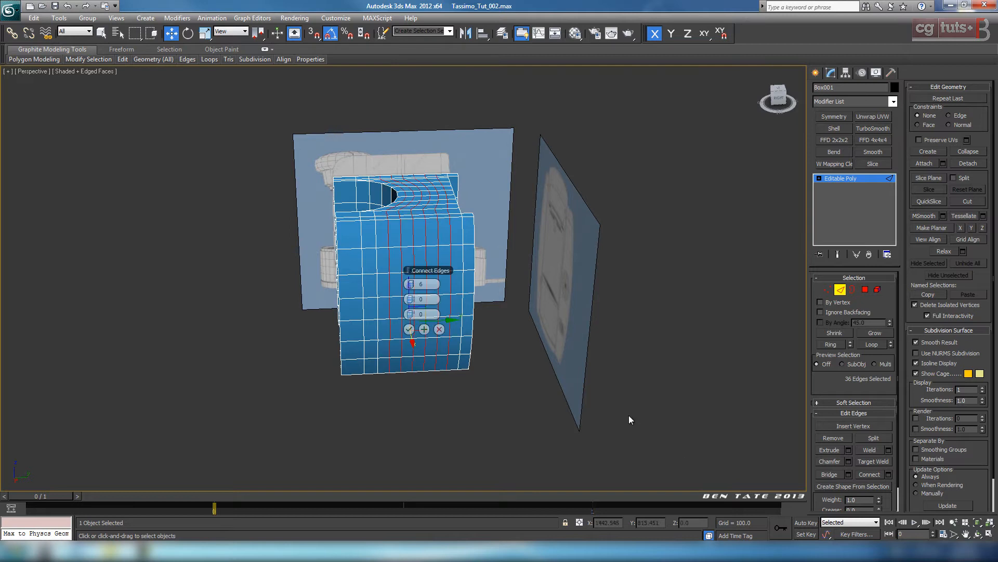
pyautogui.keyDown('alt'); pyautogui.moveTo(629, 415); pyautogui.dragTo(457, 364, button='middle'); pyautogui.keyUp('alt')
pyautogui.click(410, 329)
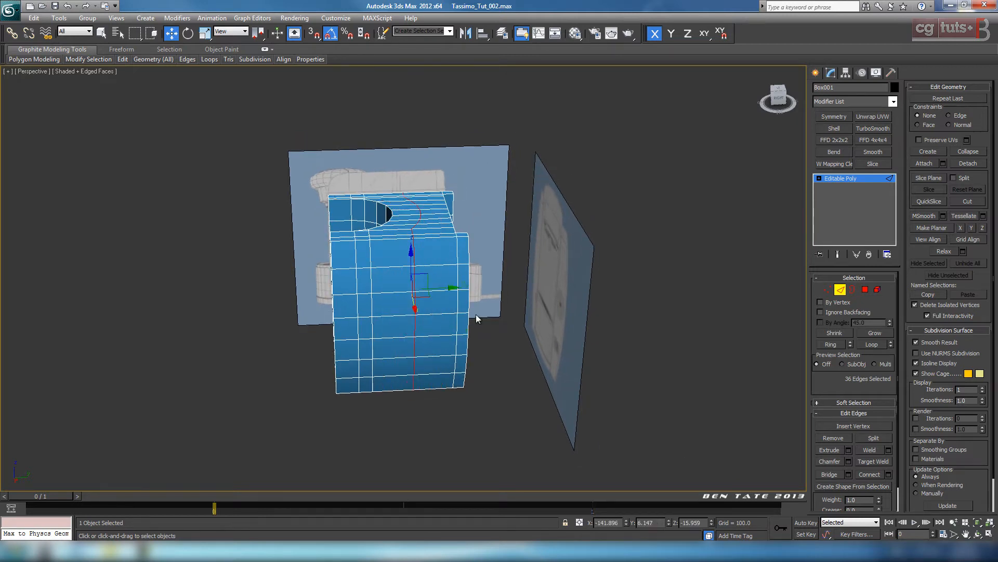
pyautogui.scroll(2, 474, 338)
# Step: Flatten the new edge loop into a straight line across the Top view using Make Planar X
pyautogui.hotkey('alt', 'w')
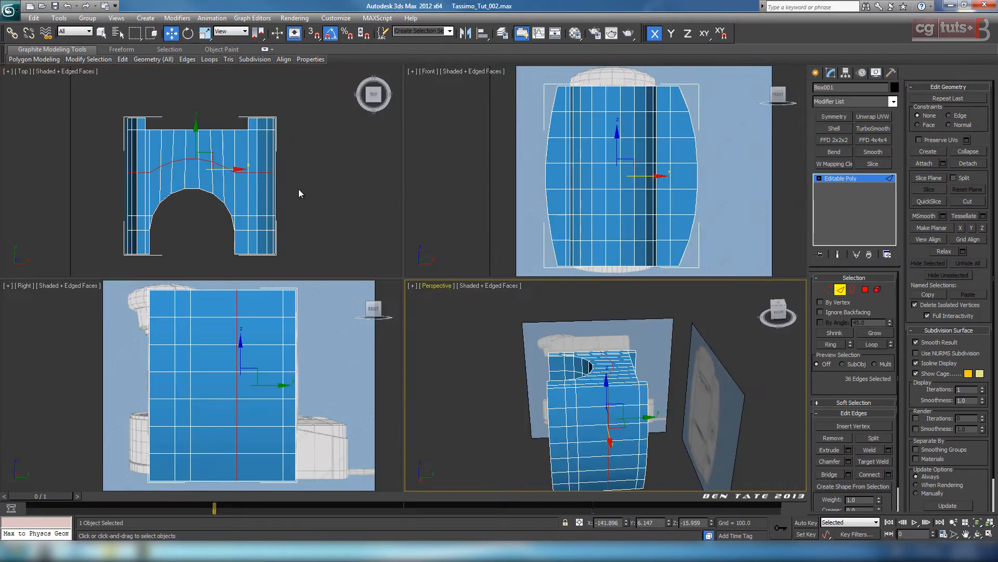
pyautogui.rightClick(299, 190)
pyautogui.hotkey('alt', 'w')
pyautogui.moveTo(445, 258); pyautogui.dragTo(461, 254, button='middle')
pyautogui.scroll(2, 461, 254)
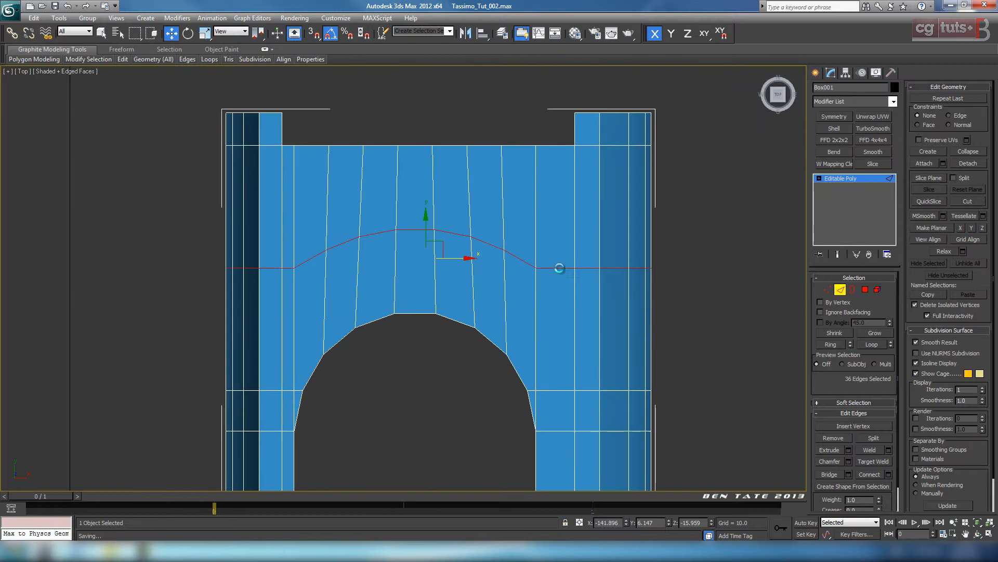
pyautogui.click(971, 230)
pyautogui.hotkey('ctrl', 'z')
pyautogui.click(960, 229)
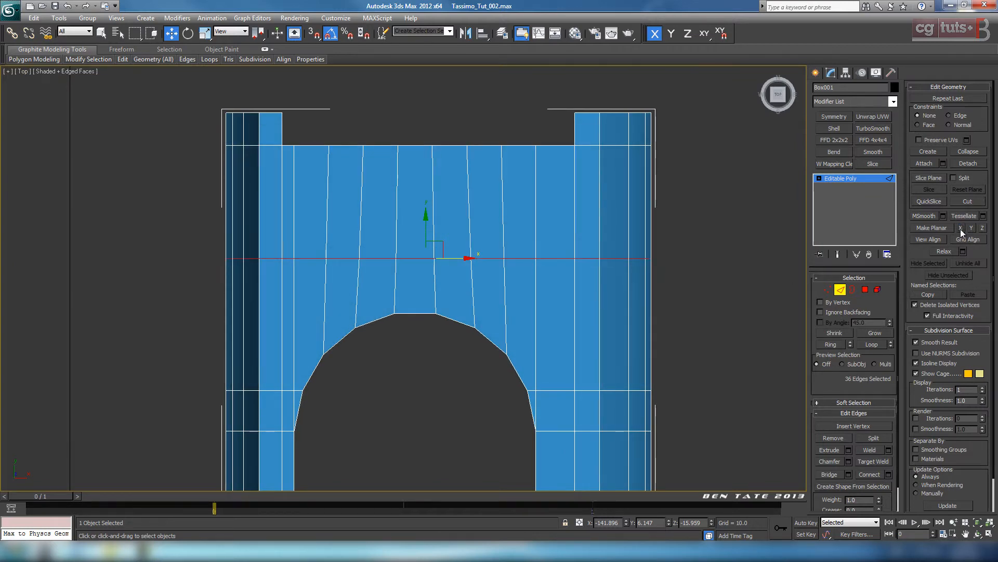
pyautogui.scroll(-4, 619, 238)
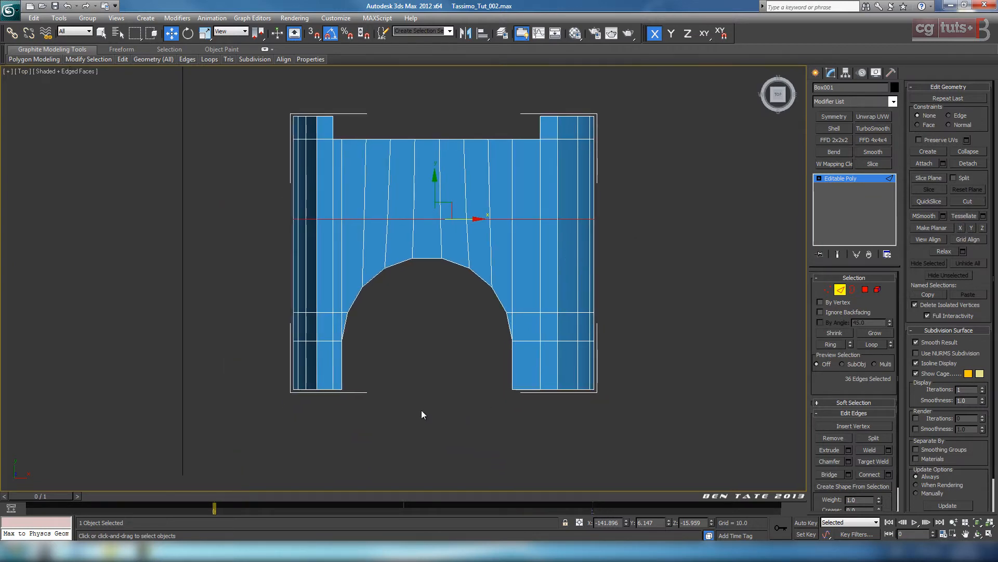
# Step: Move the flattened edge loop about 6.4 units toward the front against the side reference image in the Right view
pyautogui.hotkey('alt', 'w')
pyautogui.rightClick(253, 370)
pyautogui.hotkey('alt', 'w')
pyautogui.press('.')
pyautogui.moveTo(532, 369); pyautogui.dragTo(494, 326, button='middle')
pyautogui.moveTo(491, 285); pyautogui.dragTo(490, 286)
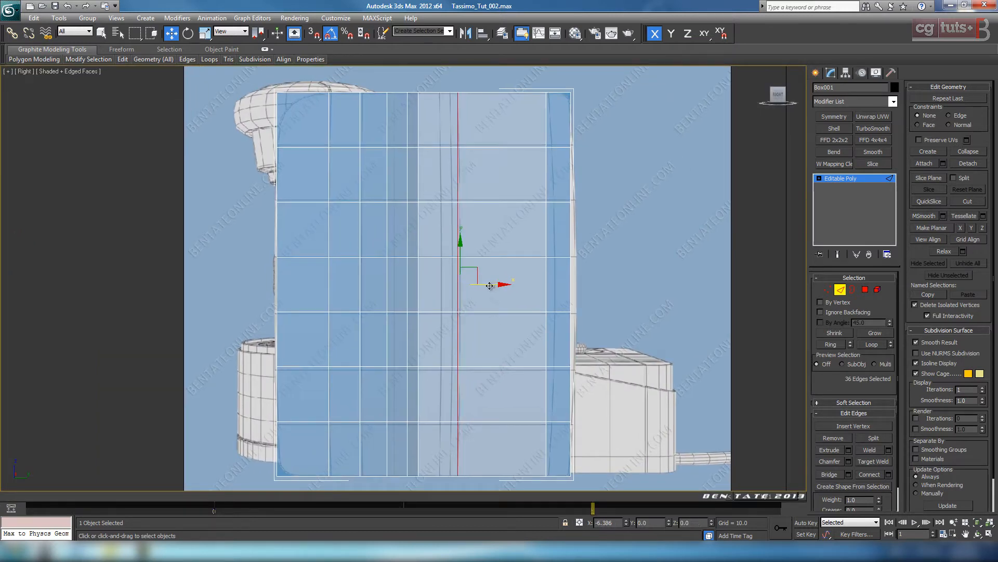
pyautogui.hotkey('alt', 'w')
pyautogui.rightClick(621, 386)
pyautogui.hotkey('alt', 'w')
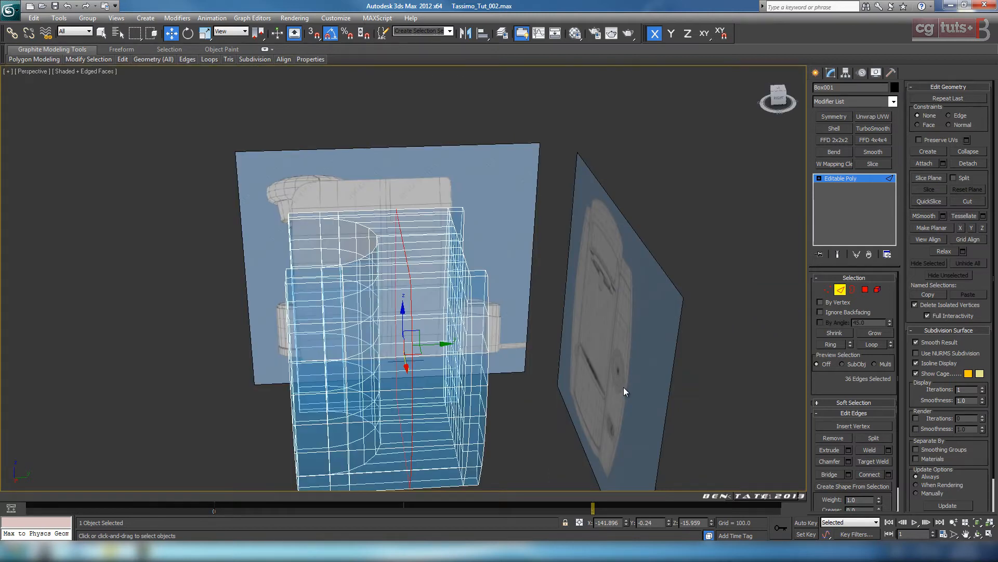
# Step: Move the edge loop along the Y axis toward the rear to about Y 50.22 in the shaded perspective view
pyautogui.press(',')
pyautogui.moveTo(539, 382); pyautogui.dragTo(493, 328, button='middle')
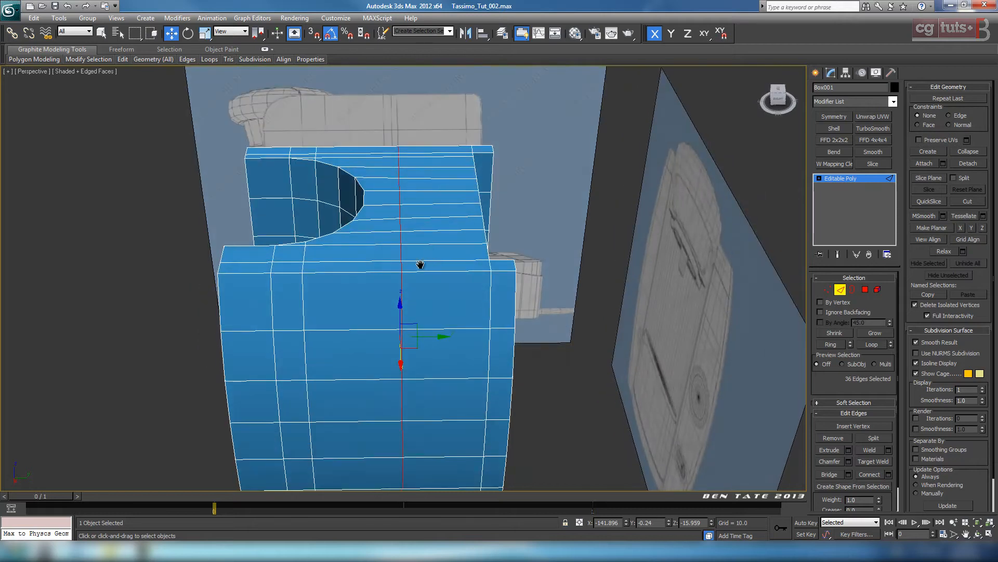
pyautogui.keyDown('alt'); pyautogui.moveTo(421, 266); pyautogui.dragTo(456, 271, button='middle'); pyautogui.keyUp('alt')
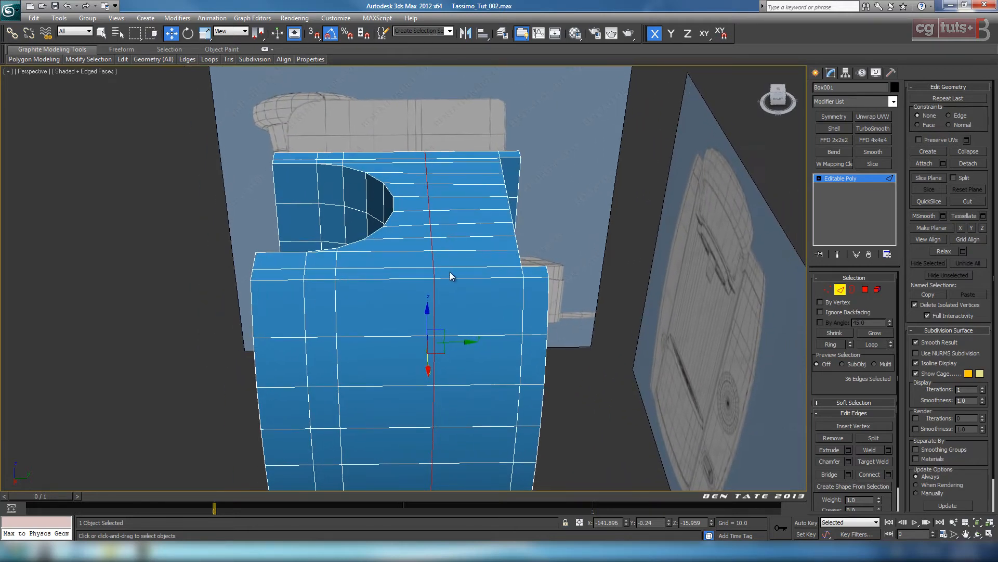
pyautogui.scroll(-8, 442, 321)
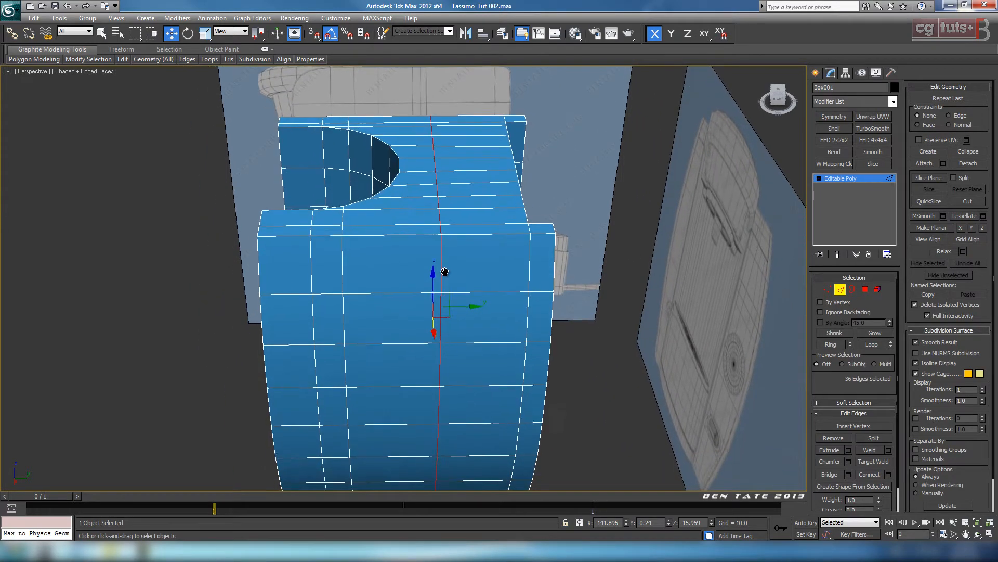
pyautogui.keyDown('alt'); pyautogui.moveTo(455, 283); pyautogui.dragTo(462, 300, button='middle'); pyautogui.keyUp('alt')
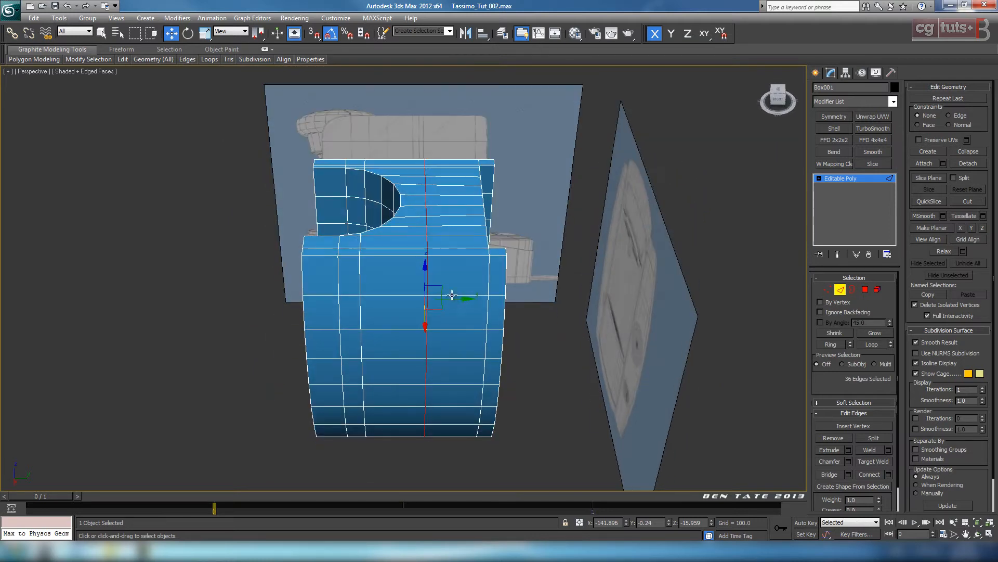
pyautogui.moveTo(462, 300); pyautogui.dragTo(464, 300)
pyautogui.keyDown('alt'); pyautogui.moveTo(465, 300); pyautogui.dragTo(504, 310, button='middle'); pyautogui.keyUp('alt')
pyautogui.scroll(5, 496, 297)
pyautogui.scroll(-2, 488, 281)
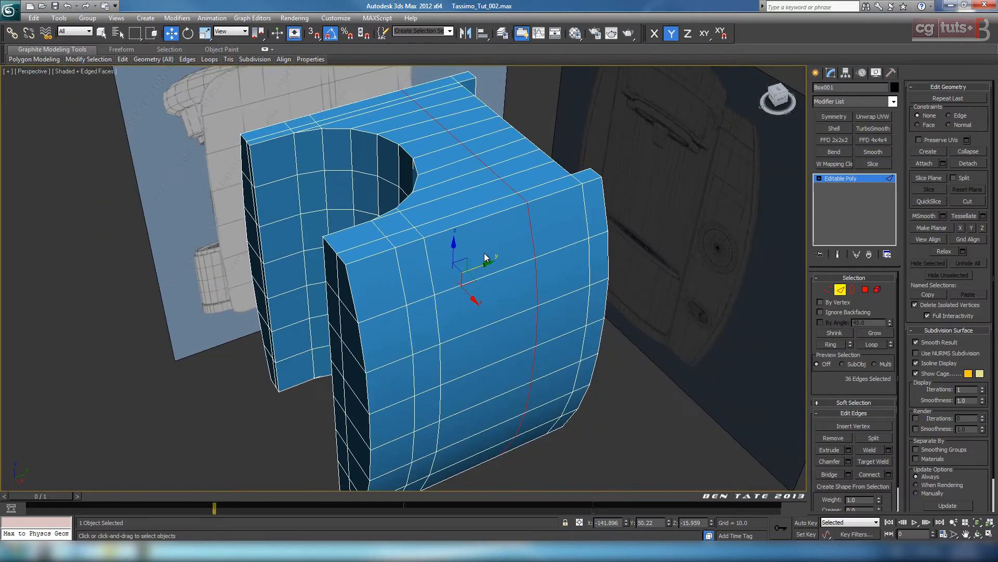
# Step: Examine the edge flow around the body's top, sides and arch against the reference images, leaving edge editing
pyautogui.scroll(2, 482, 268)
pyautogui.keyDown('alt'); pyautogui.moveTo(482, 268); pyautogui.dragTo(528, 363, button='middle'); pyautogui.keyUp('alt')
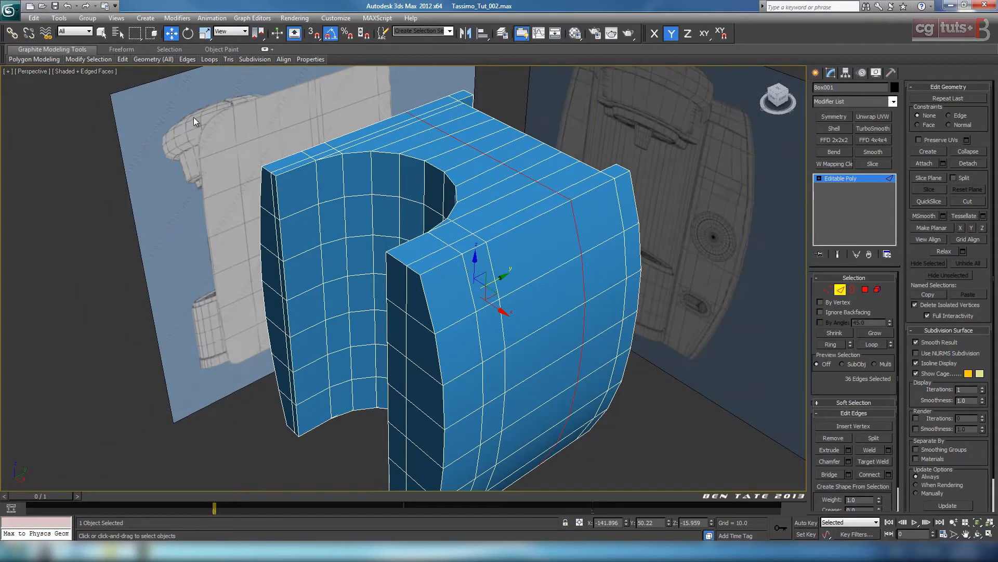
pyautogui.moveTo(562, 162); pyautogui.dragTo(568, 221, button='middle')
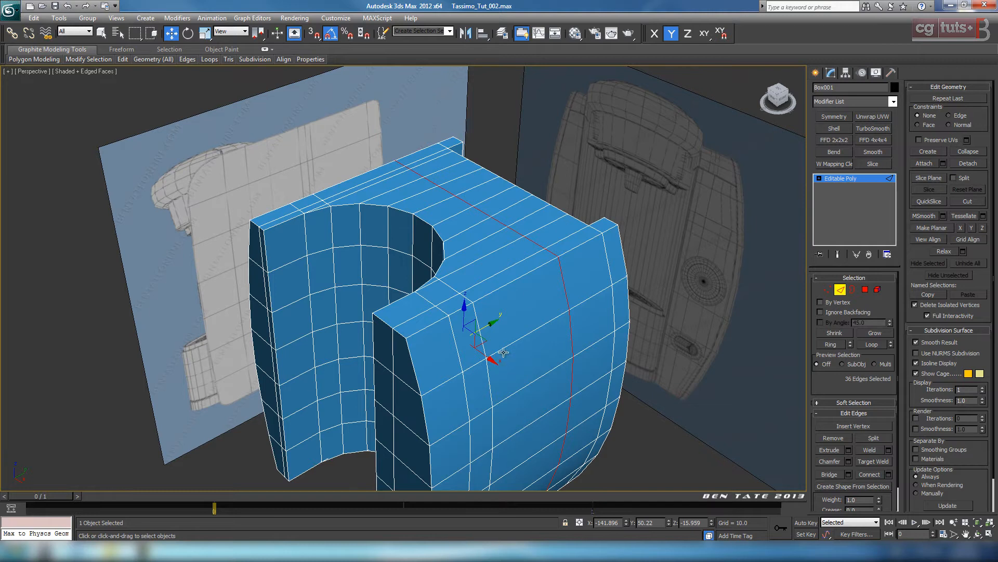
pyautogui.keyDown('alt'); pyautogui.moveTo(504, 370); pyautogui.dragTo(529, 238, button='middle'); pyautogui.keyUp('alt')
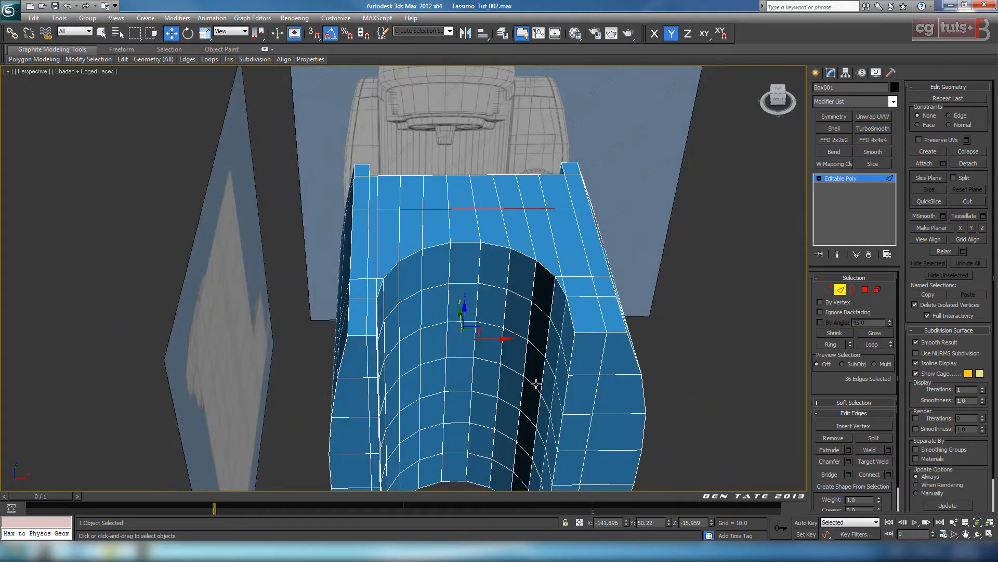
pyautogui.keyDown('alt'); pyautogui.moveTo(536, 384); pyautogui.dragTo(474, 281, button='middle'); pyautogui.keyUp('alt')
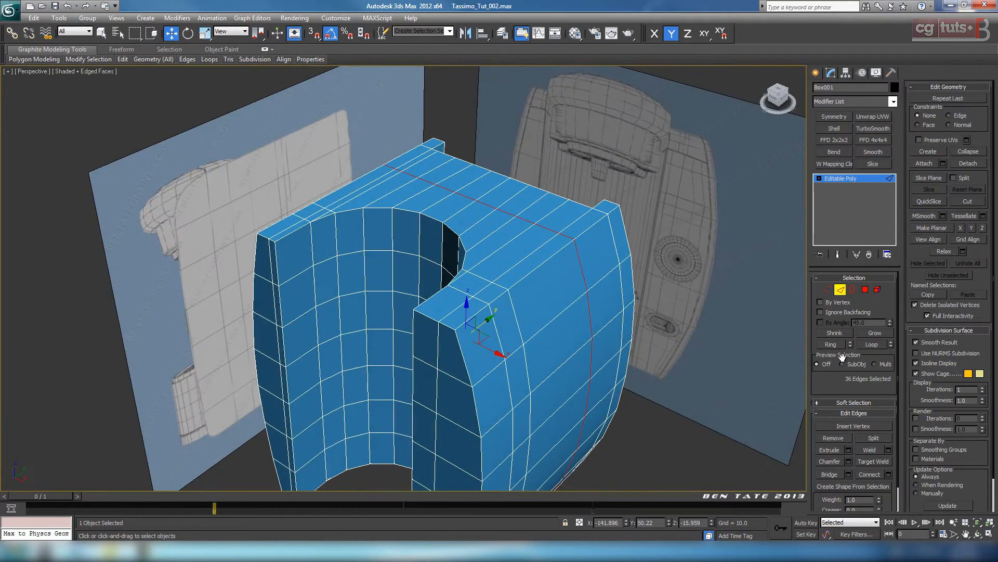
pyautogui.click(840, 293)
pyautogui.keyDown('alt'); pyautogui.moveTo(718, 374); pyautogui.dragTo(684, 334, button='middle'); pyautogui.keyUp('alt')
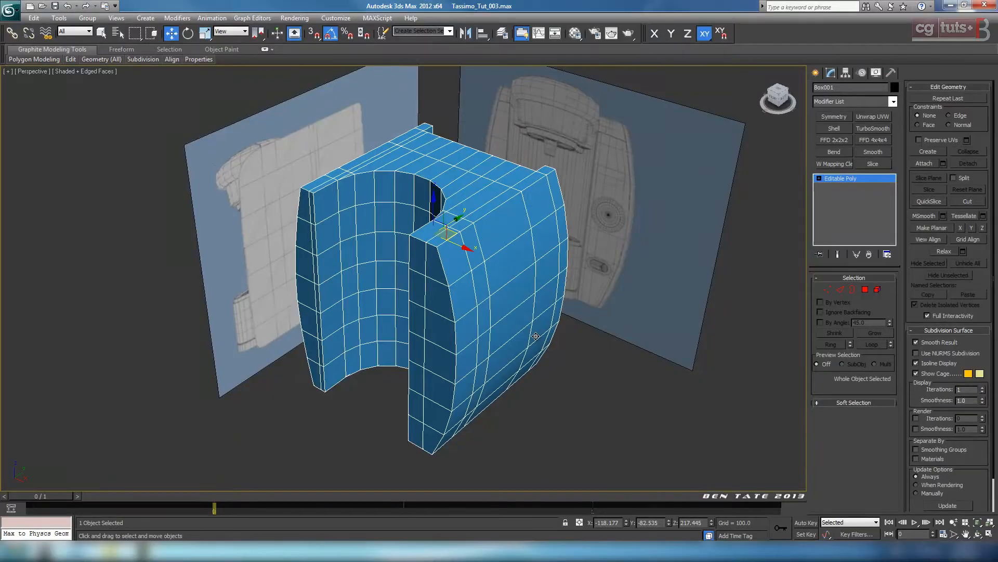
pyautogui.moveTo(527, 346); pyautogui.dragTo(529, 339, button='middle')
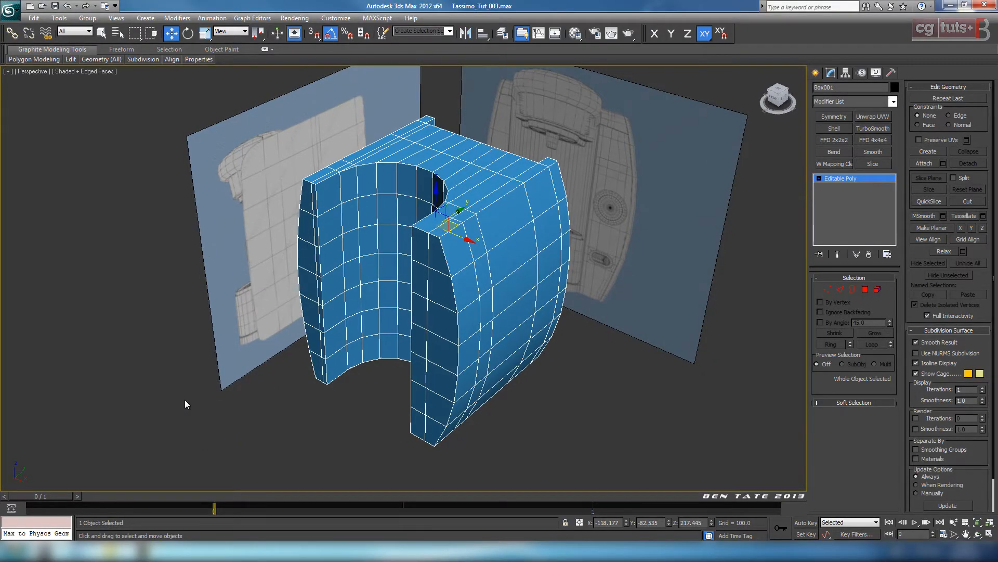
# Step: Switch to Windows Photo Viewer to study the coffee machine's top and side in photo 015, and return to 3ds Max
pyautogui.click(83, 552)
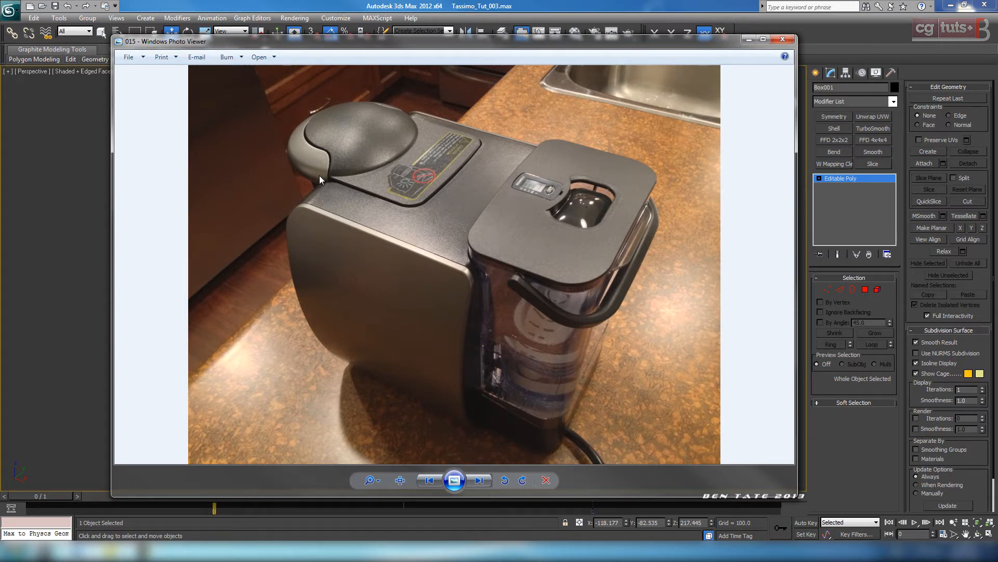
pyautogui.click(749, 40)
pyautogui.moveTo(556, 261); pyautogui.dragTo(598, 271, button='middle')
# Step: Create a standard Sphere with a radius of about 221.4 over the upper middle of the body in the Front view
pyautogui.hotkey('alt', 'w')
pyautogui.middleClick(644, 195)
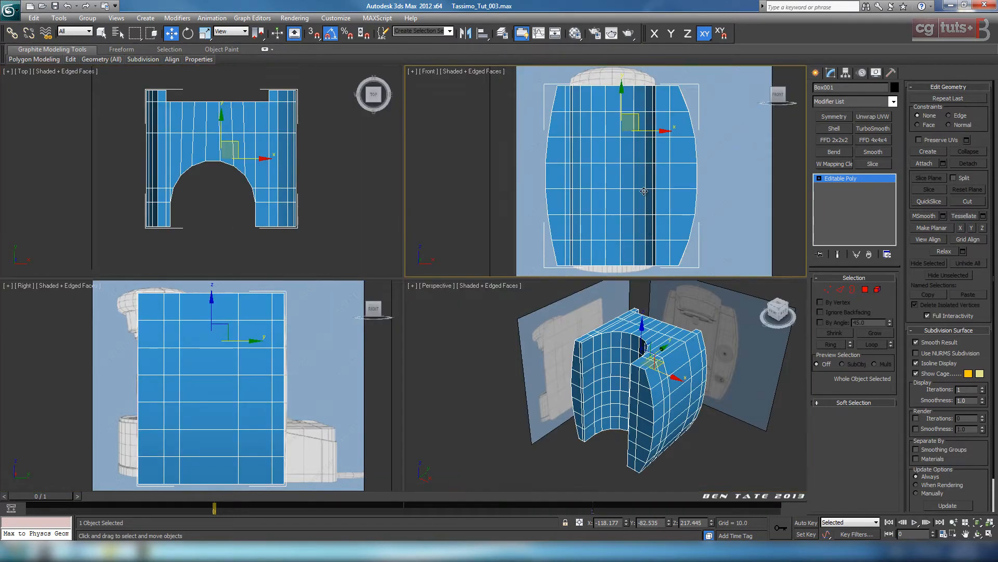
pyautogui.hotkey('alt', 'w')
pyautogui.moveTo(644, 195); pyautogui.dragTo(628, 206, button='middle')
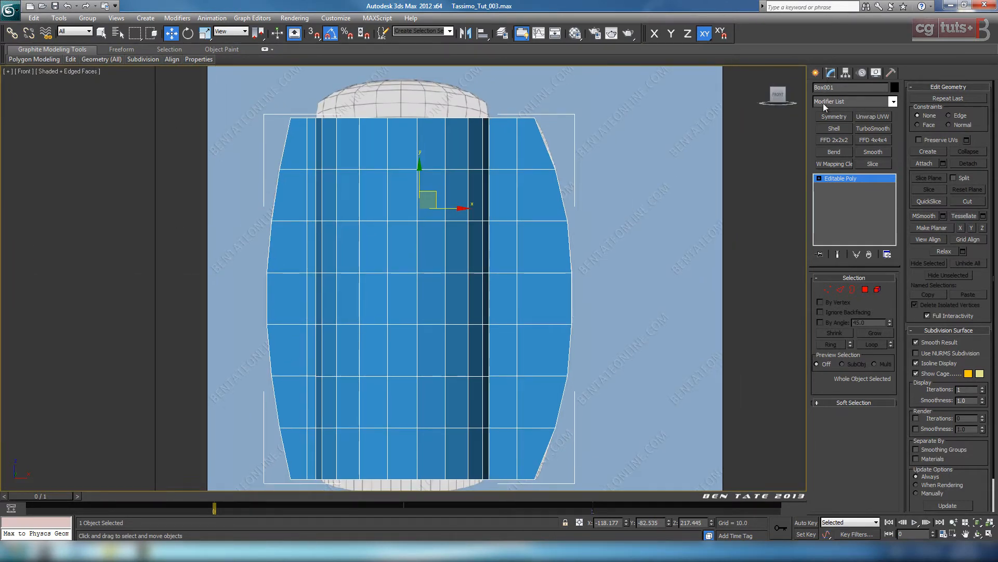
pyautogui.click(816, 73)
pyautogui.click(836, 149)
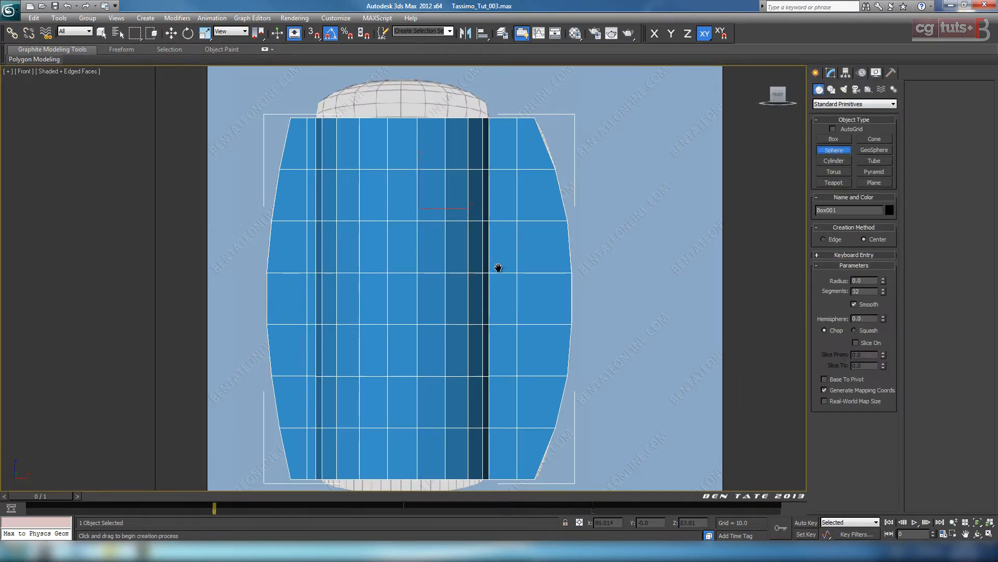
pyautogui.scroll(5, 482, 276)
pyautogui.press('F3')
pyautogui.moveTo(487, 276); pyautogui.dragTo(456, 324, button='middle')
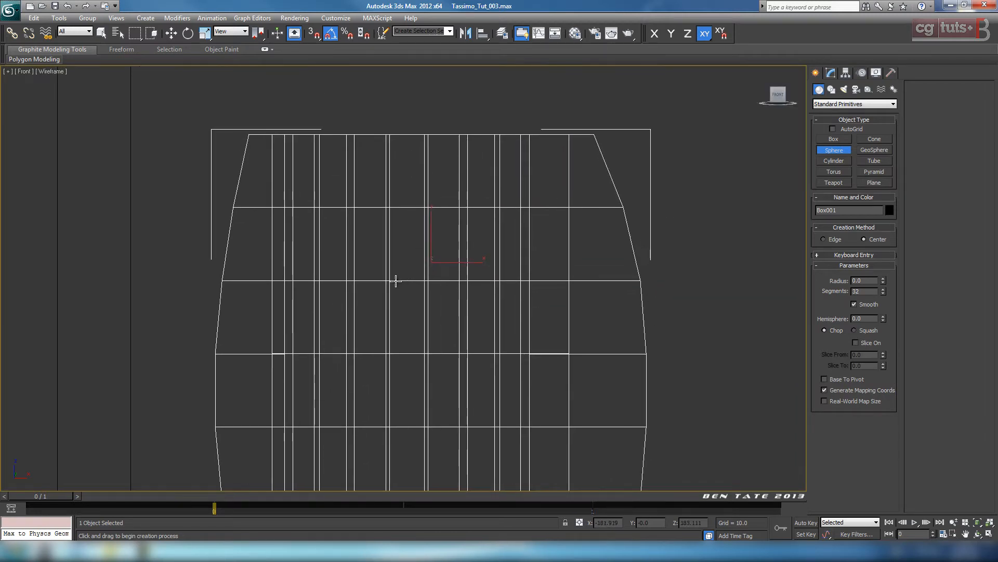
pyautogui.moveTo(396, 280); pyautogui.dragTo(409, 400)
pyautogui.press('F3')
# Step: Move the sphere into the body's arched opening in the Top view, to about X -163.2, Y -314.5
pyautogui.click(171, 33)
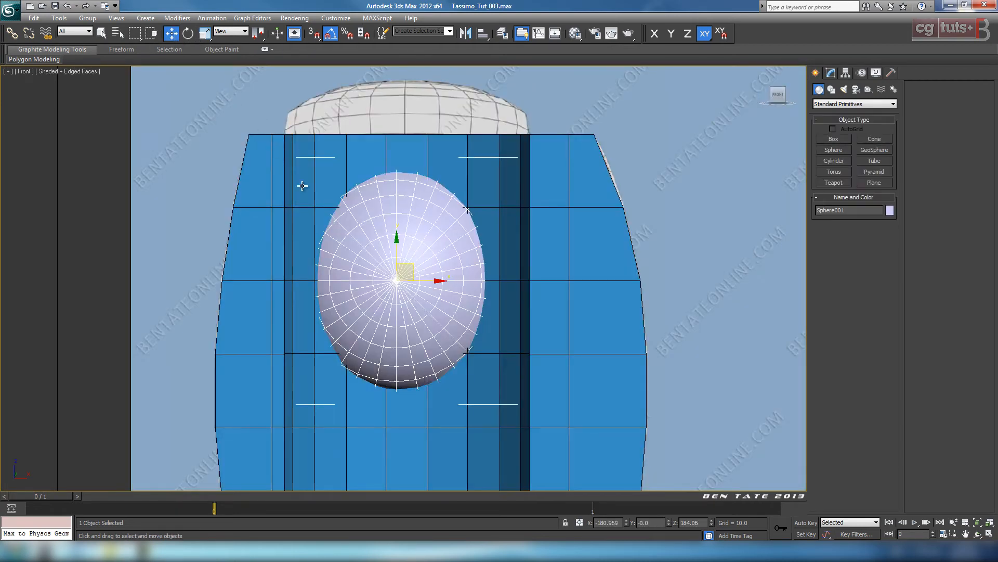
pyautogui.hotkey('alt', 'w')
pyautogui.click(219, 169)
pyautogui.hotkey('alt', 'w')
pyautogui.moveTo(419, 183); pyautogui.dragTo(419, 310)
pyautogui.moveTo(451, 327); pyautogui.dragTo(429, 296, button='middle')
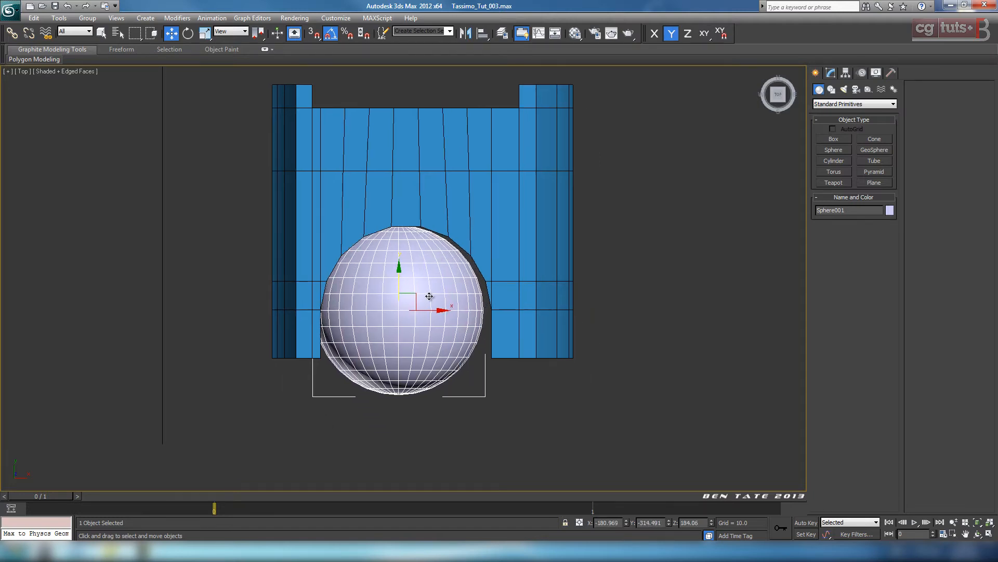
pyautogui.moveTo(428, 310); pyautogui.dragTo(437, 311)
# Step: Rotate the sphere -90 degrees about the X axis in the Front view so its poles point up and down
pyautogui.hotkey('alt', 'w')
pyautogui.click(653, 183)
pyautogui.hotkey('alt', 'w')
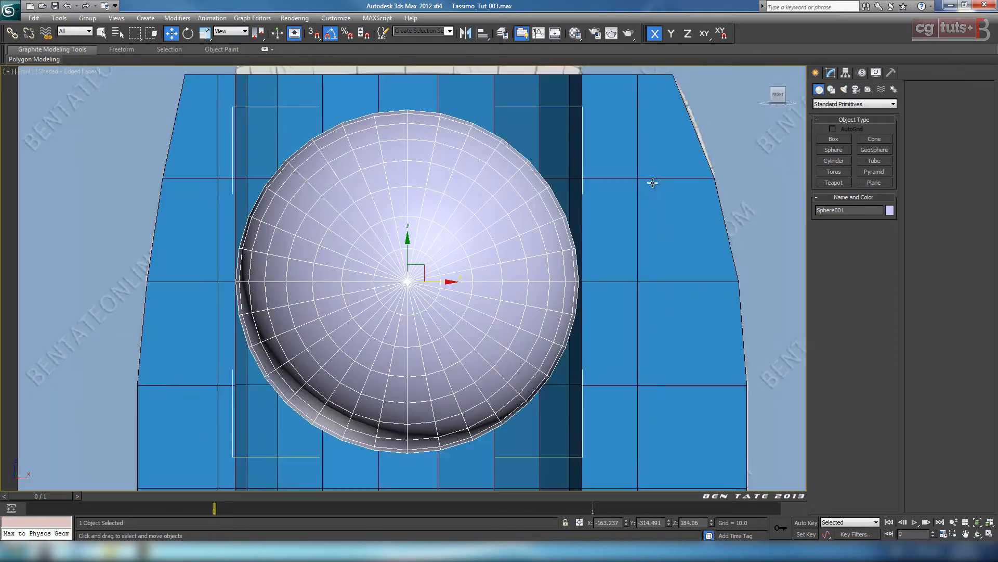
pyautogui.moveTo(595, 224); pyautogui.dragTo(604, 222, button='middle')
pyautogui.scroll(-6, 604, 222)
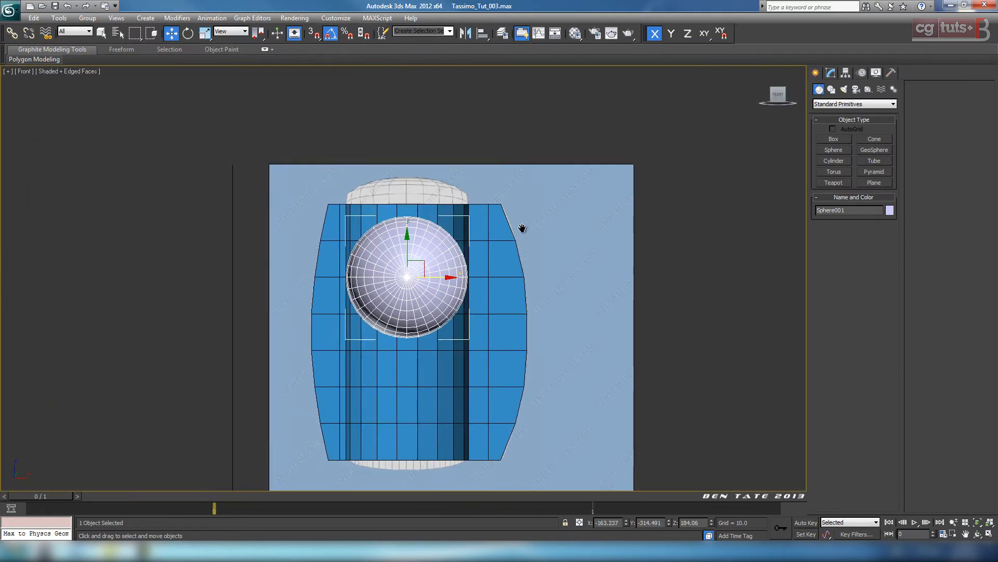
pyautogui.click(188, 34)
pyautogui.scroll(3, 438, 195)
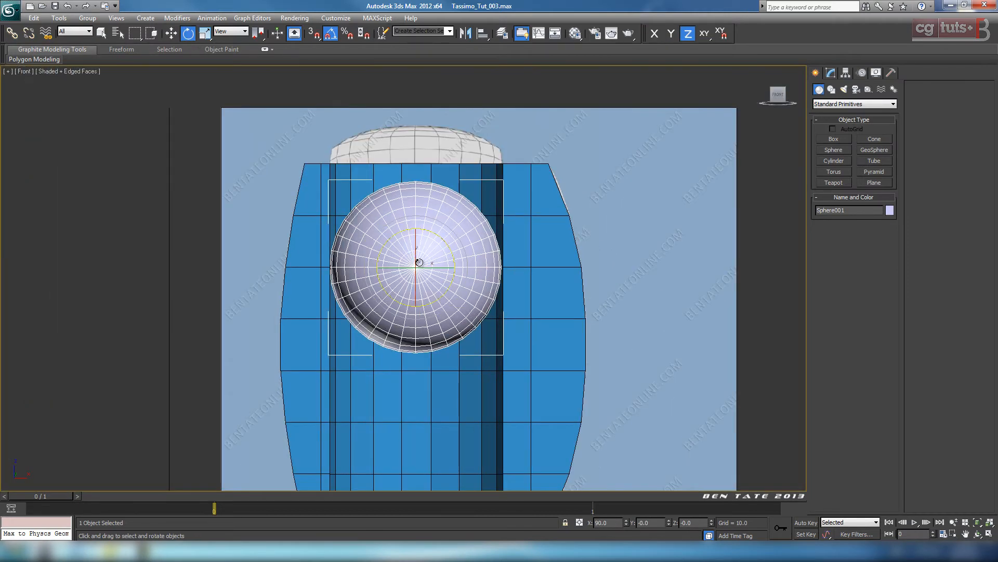
pyautogui.press('F5')
pyautogui.moveTo(416, 252); pyautogui.dragTo(419, 207)
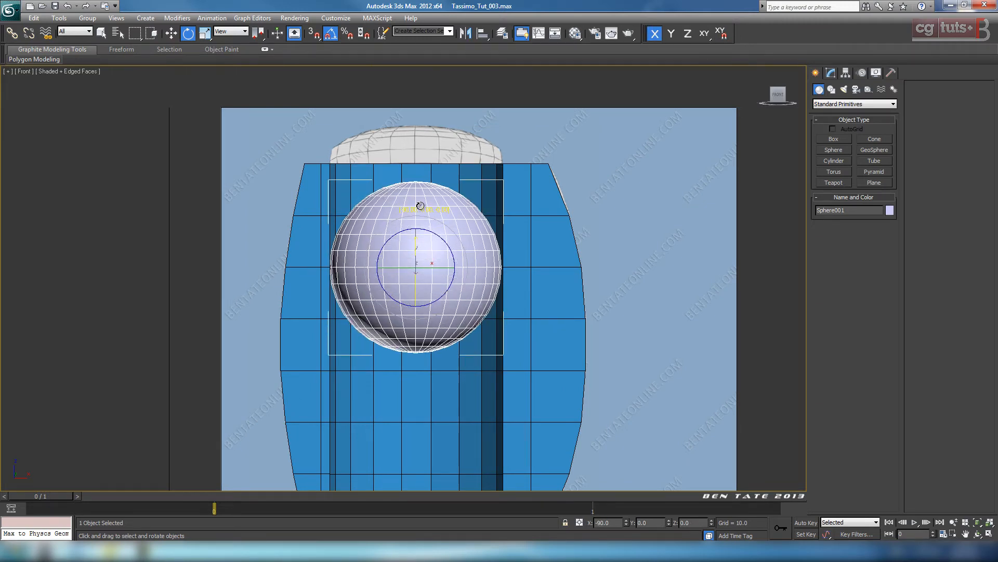
pyautogui.moveTo(490, 246)
pyautogui.mouseDown(button='middle')
pyautogui.moveTo(493, 209)
pyautogui.moveTo(488, 247)
pyautogui.mouseUp(button='middle')
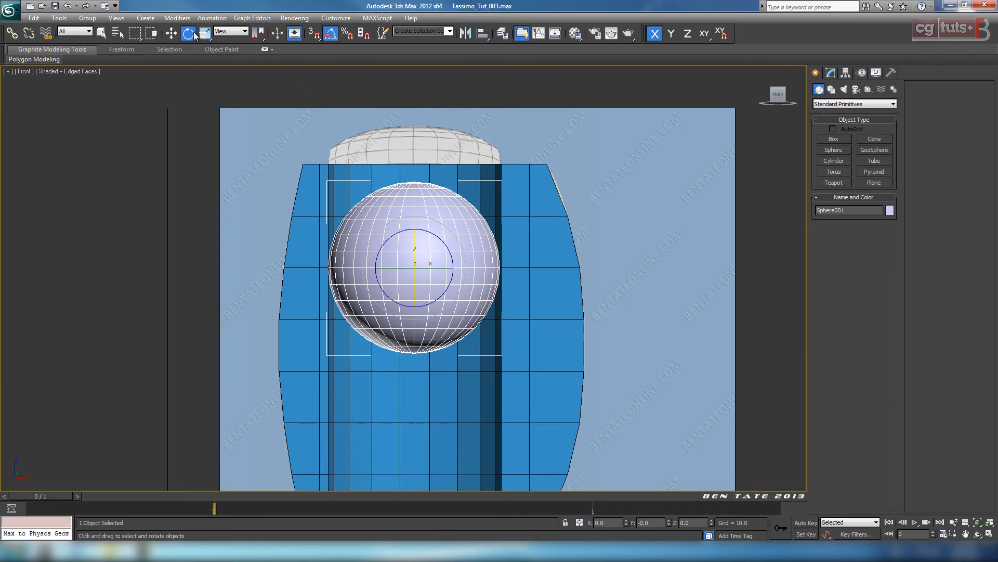
# Step: Raise the sphere along the vertical axis to the body's top edge, at about Z 451.24
pyautogui.press('w')
pyautogui.press('F6')
pyautogui.moveTo(430, 239); pyautogui.dragTo(439, 135)
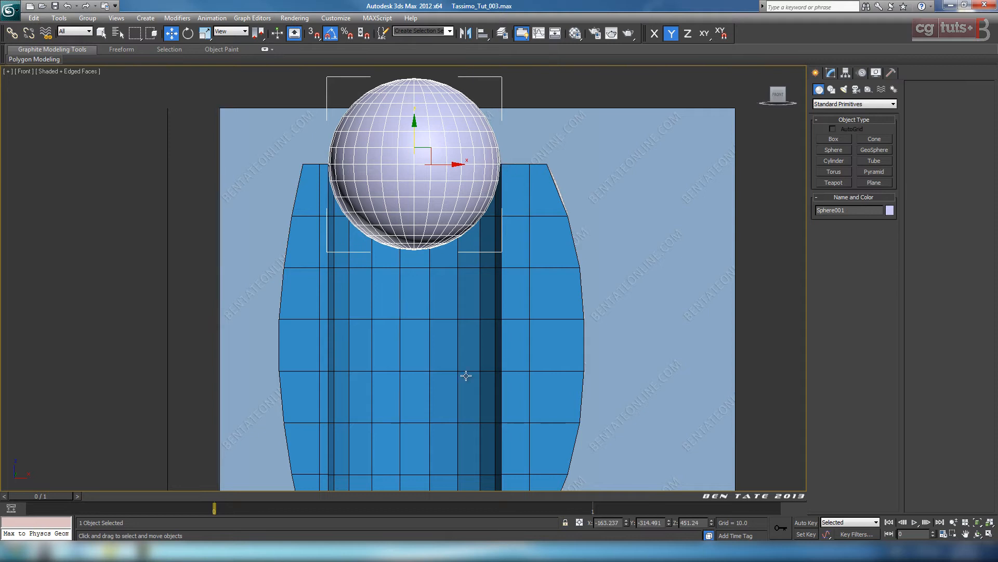
# Step: Shift the sphere about 1.46 units along X in the Top view to centre it in the arched opening
pyautogui.hotkey('alt', 'w')
pyautogui.rightClick(487, 357)
pyautogui.hotkey('alt', 'w')
pyautogui.scroll(3, 536, 334)
pyautogui.moveTo(548, 290); pyautogui.dragTo(519, 271, button='middle')
pyautogui.hotkey('alt', 'w')
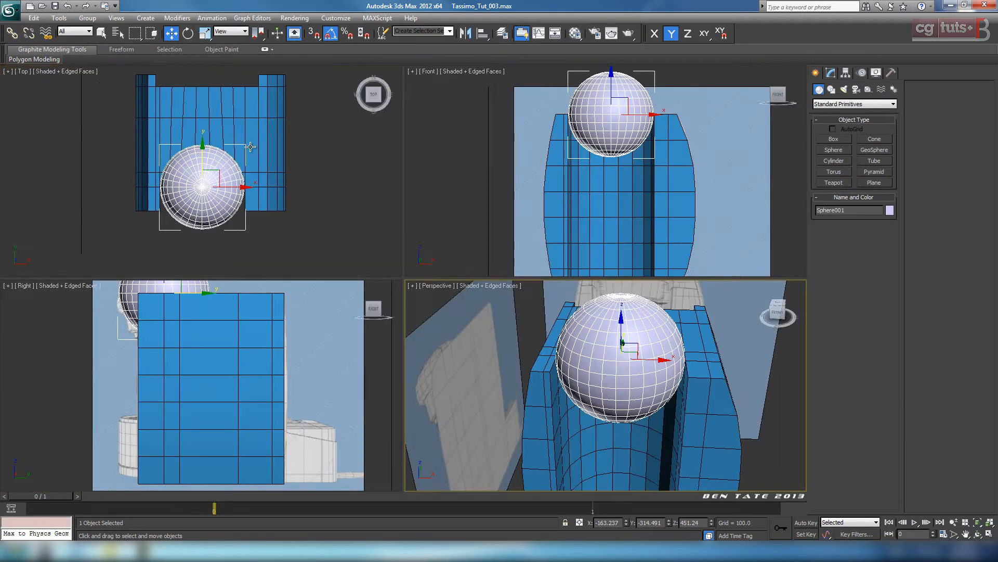
pyautogui.rightClick(259, 163)
pyautogui.hotkey('alt', 'w')
pyautogui.scroll(5, 424, 275)
pyautogui.moveTo(425, 274); pyautogui.dragTo(439, 233, button='middle')
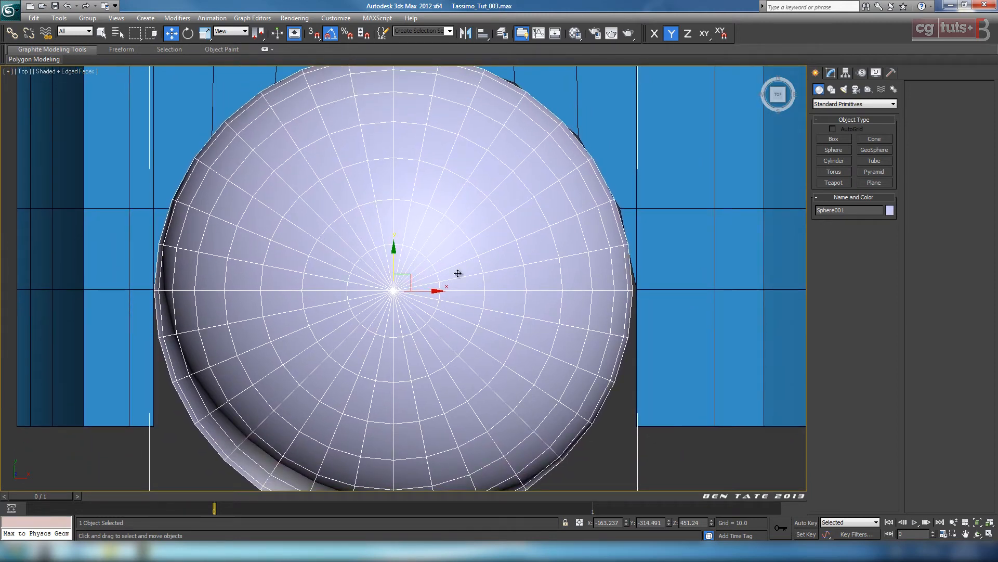
pyautogui.moveTo(433, 293); pyautogui.dragTo(434, 292)
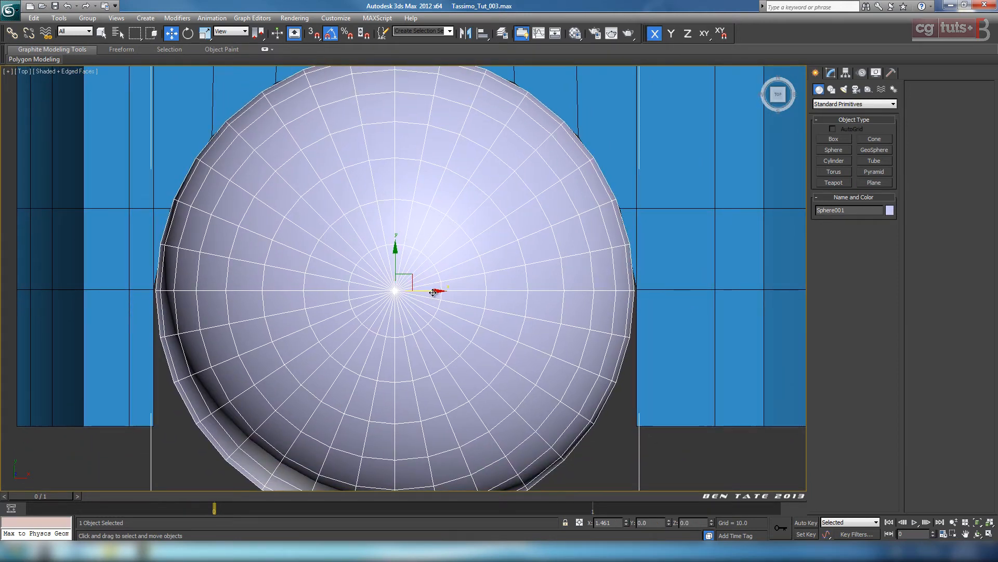
pyautogui.scroll(-4, 433, 292)
# Step: Set the sphere's radius to 222 and its segments to 24
pyautogui.click(831, 73)
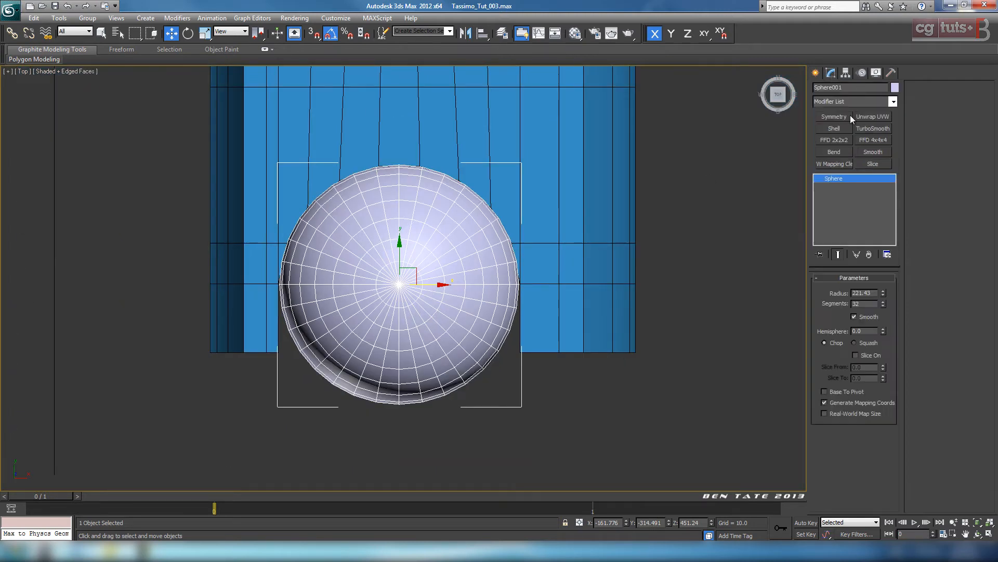
pyautogui.moveTo(880, 291); pyautogui.dragTo(882, 291)
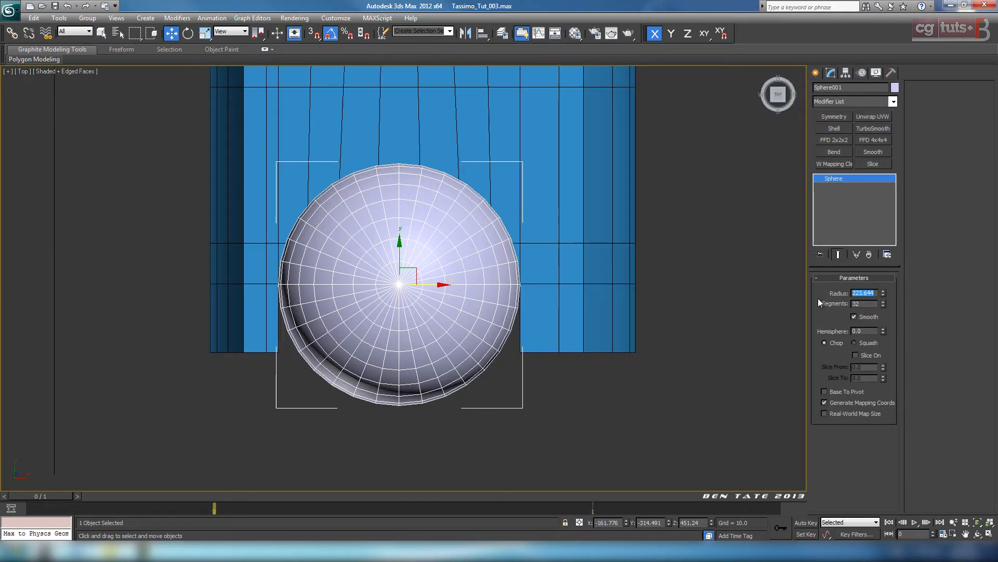
pyautogui.write('222')
pyautogui.press('Return')
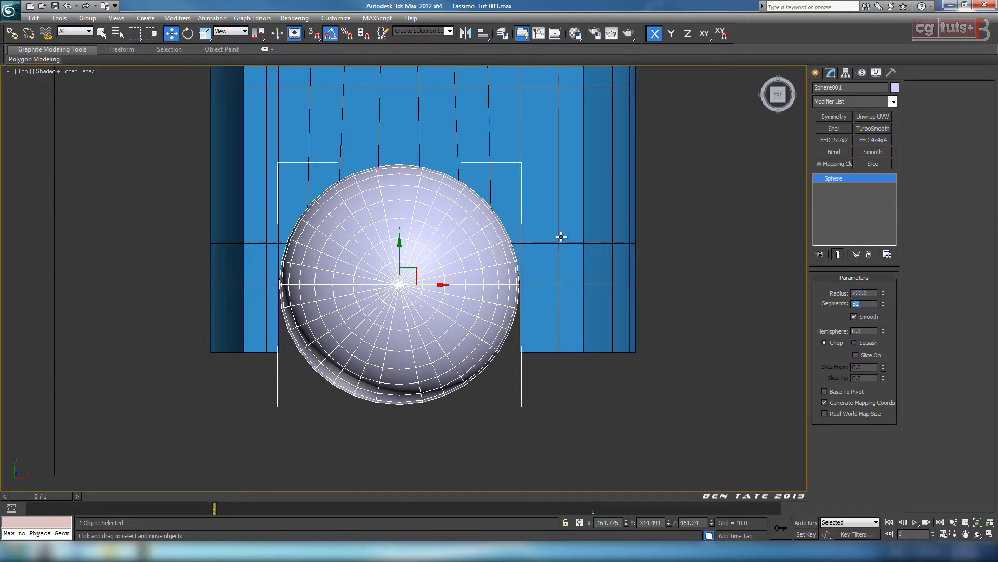
pyautogui.moveTo(552, 247); pyautogui.dragTo(600, 300, button='middle')
pyautogui.scroll(-1, 557, 321)
pyautogui.scroll(1, 609, 310)
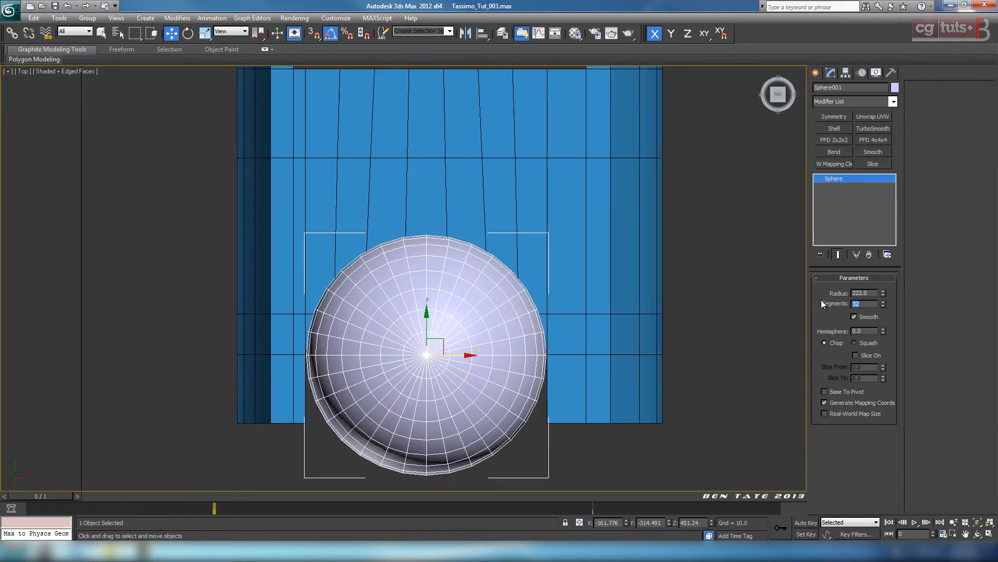
pyautogui.write('24')
pyautogui.press('Return')
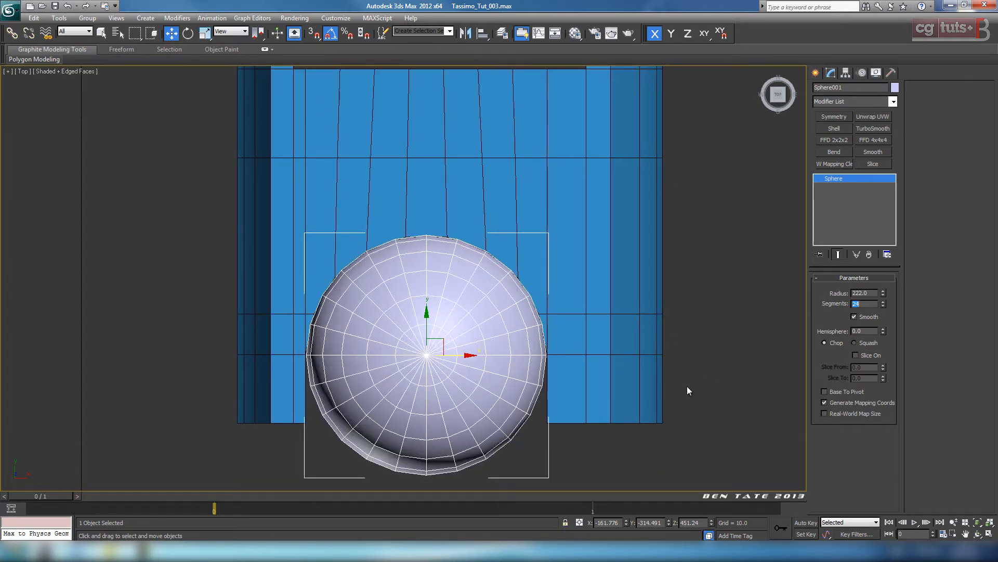
# Step: Flatten the sphere vertically to about 39.5 percent against the side reference image in the Right view
pyautogui.moveTo(555, 364); pyautogui.dragTo(525, 273, button='middle')
pyautogui.hotkey('alt', 'w')
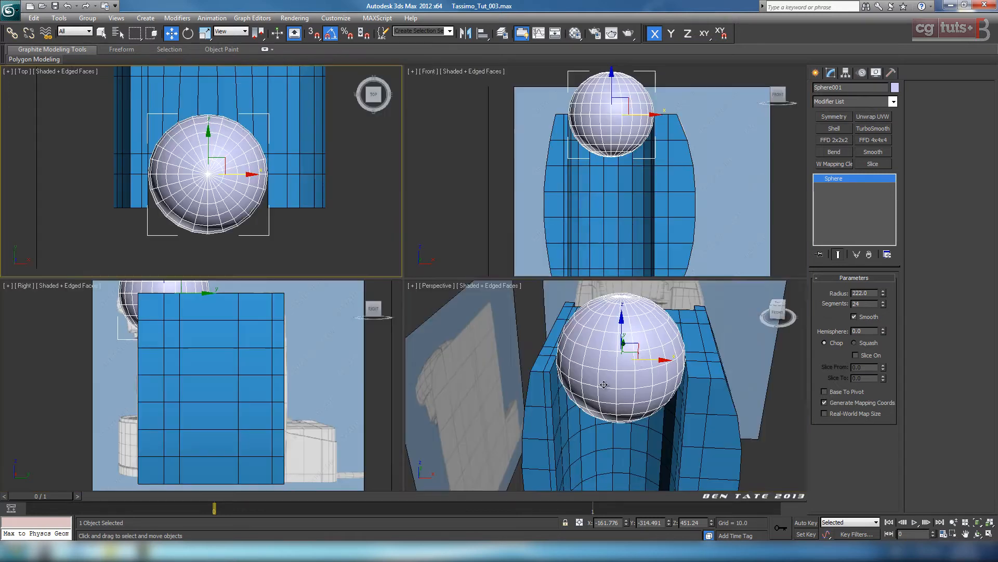
pyautogui.rightClick(603, 385)
pyautogui.hotkey('alt', 'w')
pyautogui.keyDown('alt'); pyautogui.moveTo(568, 372); pyautogui.dragTo(494, 369, button='middle'); pyautogui.keyUp('alt')
pyautogui.hotkey('alt', 'w')
pyautogui.rightClick(323, 324)
pyautogui.hotkey('alt', 'w')
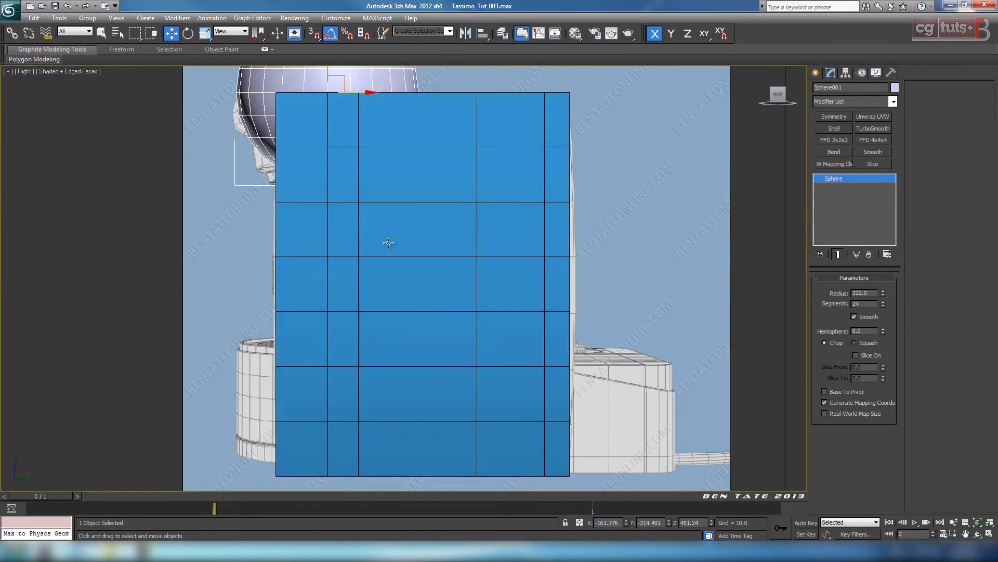
pyautogui.moveTo(386, 185); pyautogui.dragTo(477, 283, button='middle')
pyautogui.scroll(-1, 471, 270)
pyautogui.moveTo(453, 231); pyautogui.dragTo(484, 209, button='middle')
pyautogui.scroll(2, 489, 323)
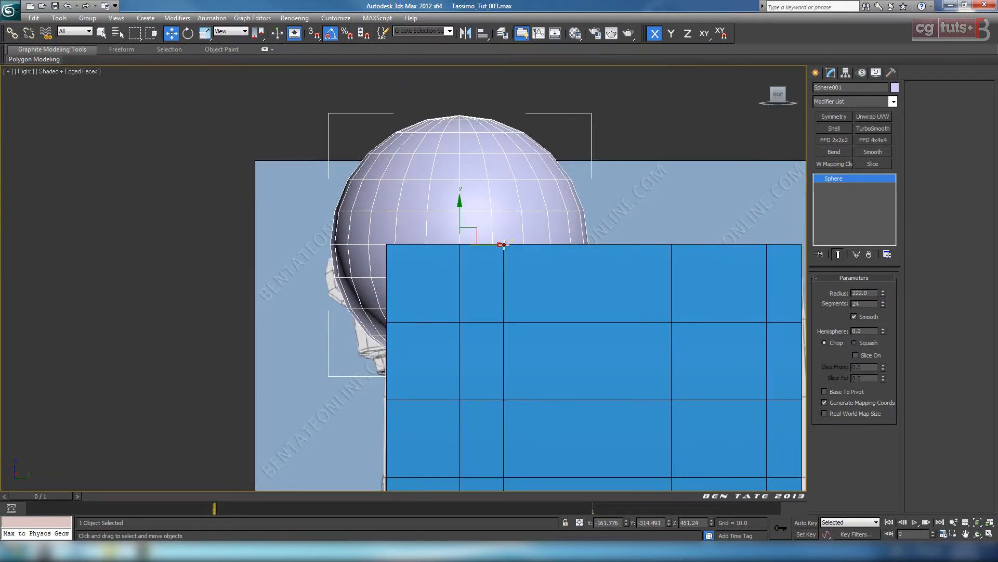
pyautogui.click(203, 39)
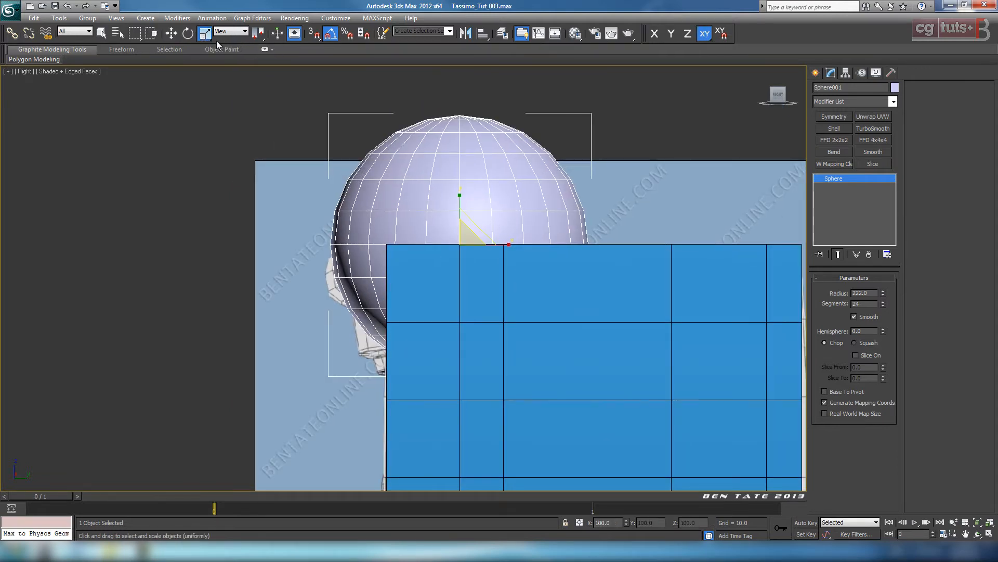
pyautogui.moveTo(460, 223)
pyautogui.mouseDown()
pyautogui.moveTo(460, 265)
pyautogui.moveTo(463, 258)
pyautogui.mouseUp()
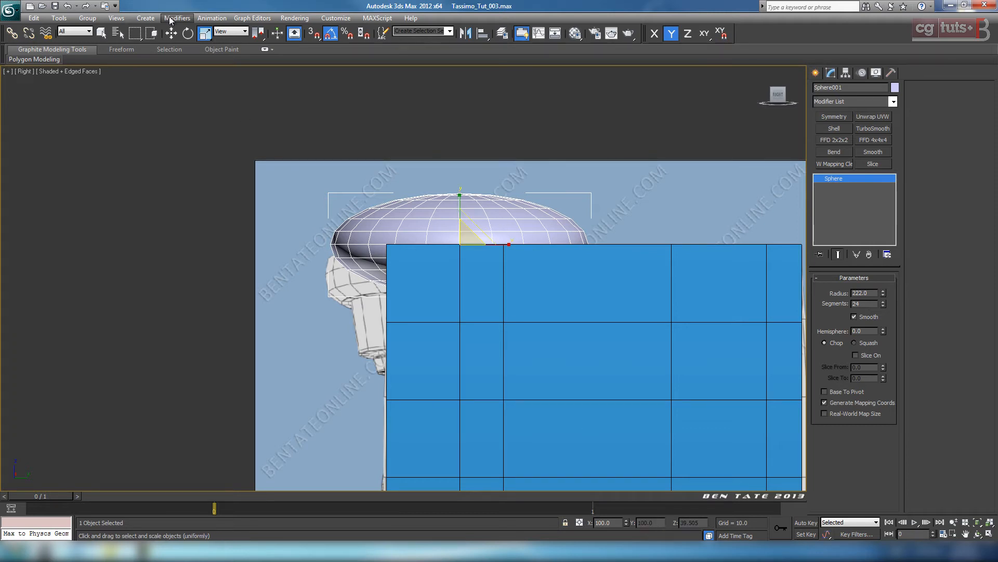
# Step: Test the flattened sphere at a lower height against the side reference and raise it back to about Z 451.03
pyautogui.click(172, 34)
pyautogui.moveTo(460, 208); pyautogui.dragTo(468, 245)
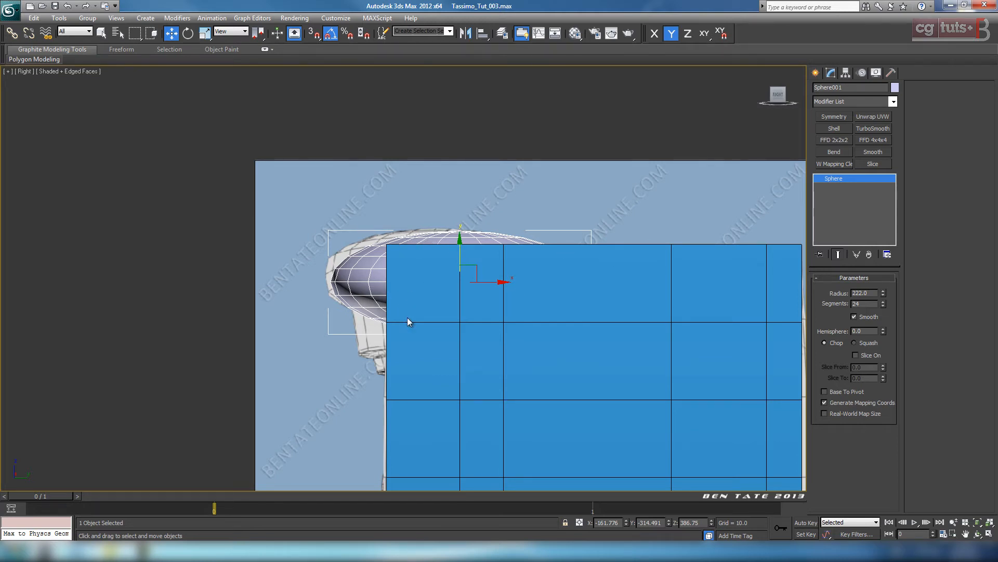
pyautogui.moveTo(407, 321); pyautogui.dragTo(448, 267, button='middle')
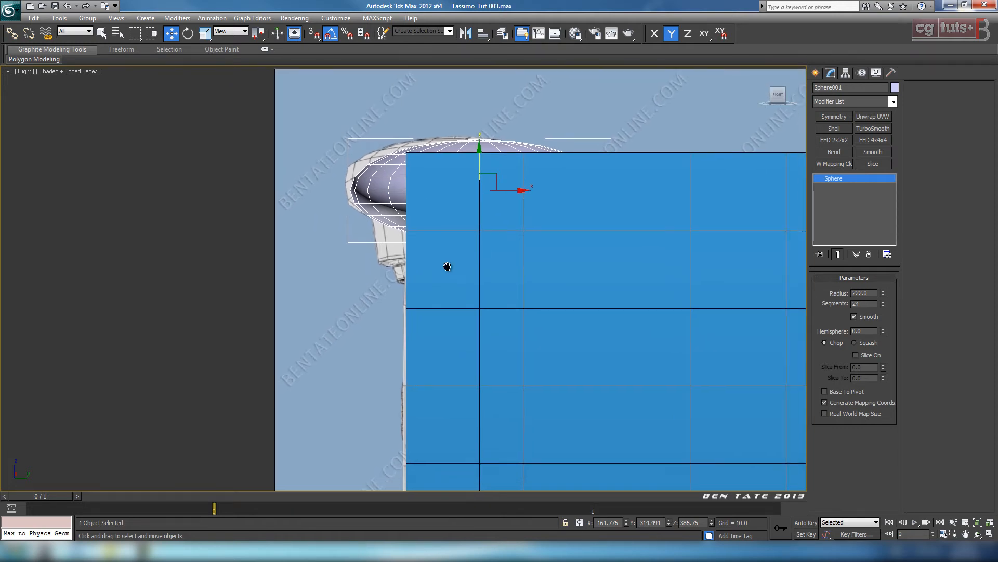
pyautogui.moveTo(478, 158); pyautogui.dragTo(489, 127)
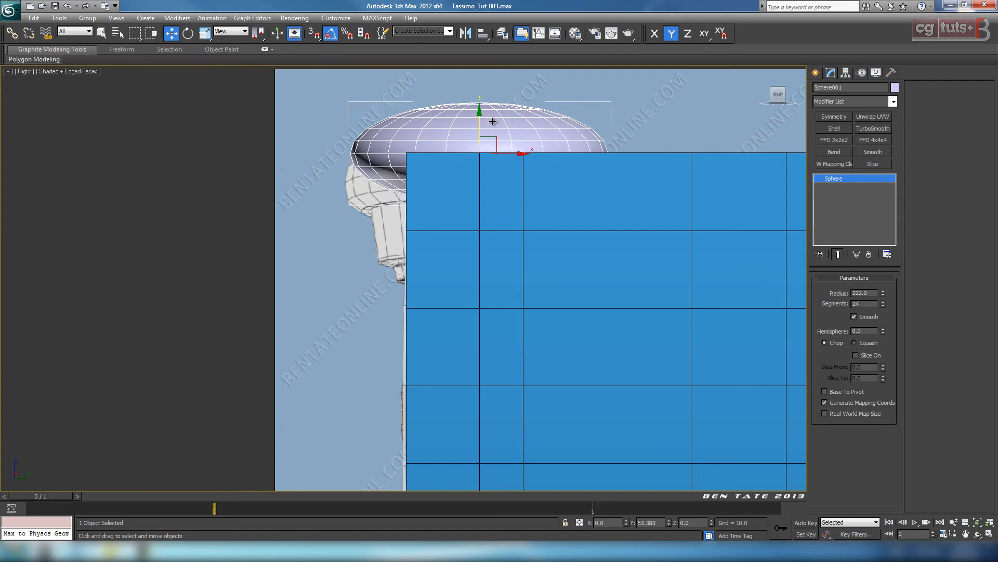
# Step: Examine from several angles how the flattened sphere sits in the body's arched opening in the Perspective view
pyautogui.hotkey('alt', 'w')
pyautogui.rightClick(719, 427)
pyautogui.hotkey('alt', 'w')
pyautogui.keyDown('alt'); pyautogui.moveTo(546, 328); pyautogui.dragTo(563, 290, button='middle'); pyautogui.keyUp('alt')
pyautogui.scroll(3, 564, 301)
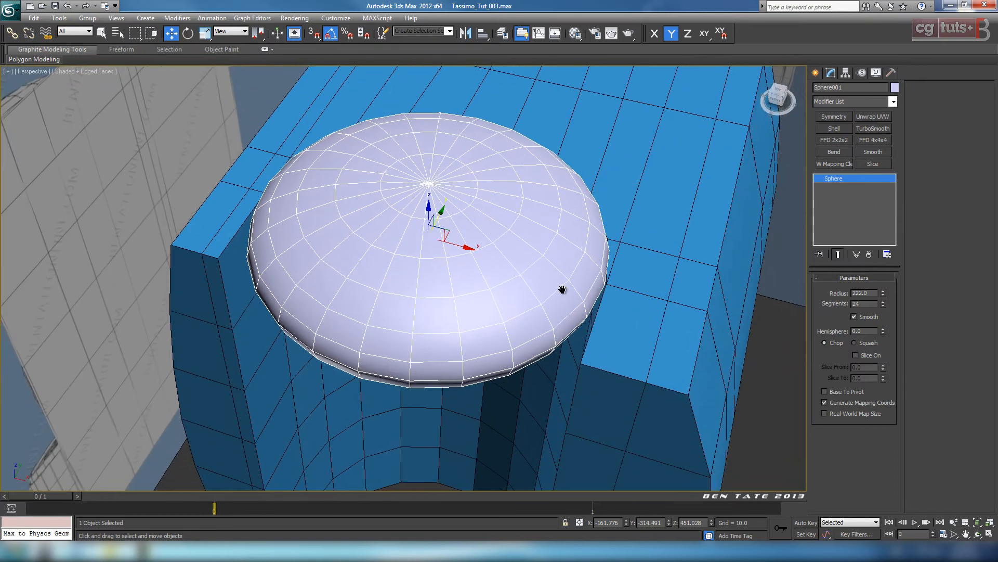
pyautogui.scroll(-4, 482, 270)
pyautogui.keyDown('alt'); pyautogui.moveTo(513, 263); pyautogui.dragTo(478, 289, button='middle'); pyautogui.keyUp('alt')
# Step: Convert the flattened sphere to an Editable Poly in the Top view
pyautogui.hotkey('alt', 'w')
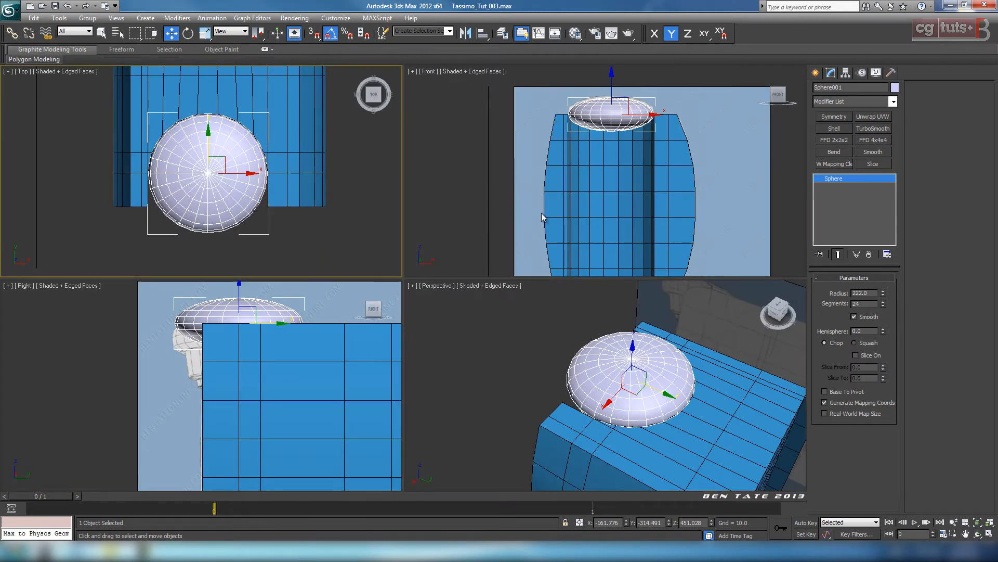
pyautogui.hotkey('alt', 'w')
pyautogui.scroll(1, 522, 234)
pyautogui.rightClick(516, 224)
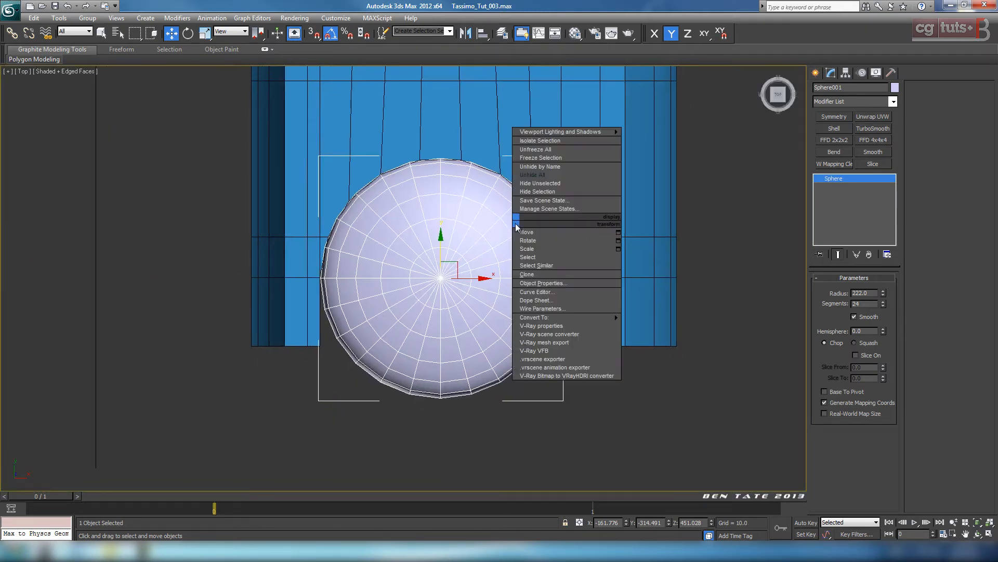
pyautogui.moveTo(567, 318)
pyautogui.click(635, 326)
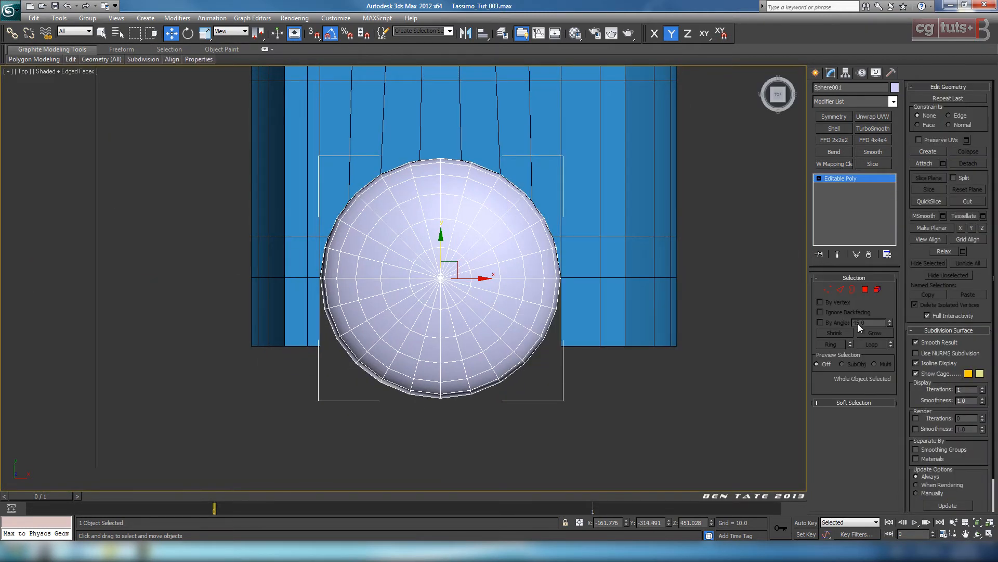
# Step: Delete the vertices of the sphere's left half as seen in the Top view, keeping the centre line
pyautogui.click(827, 290)
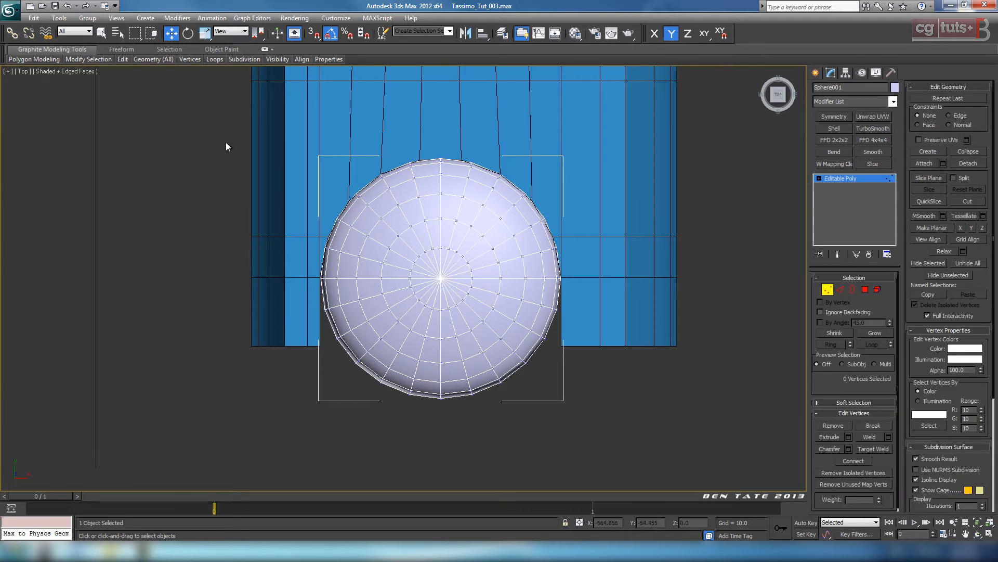
pyautogui.moveTo(438, 494); pyautogui.dragTo(438, 494)
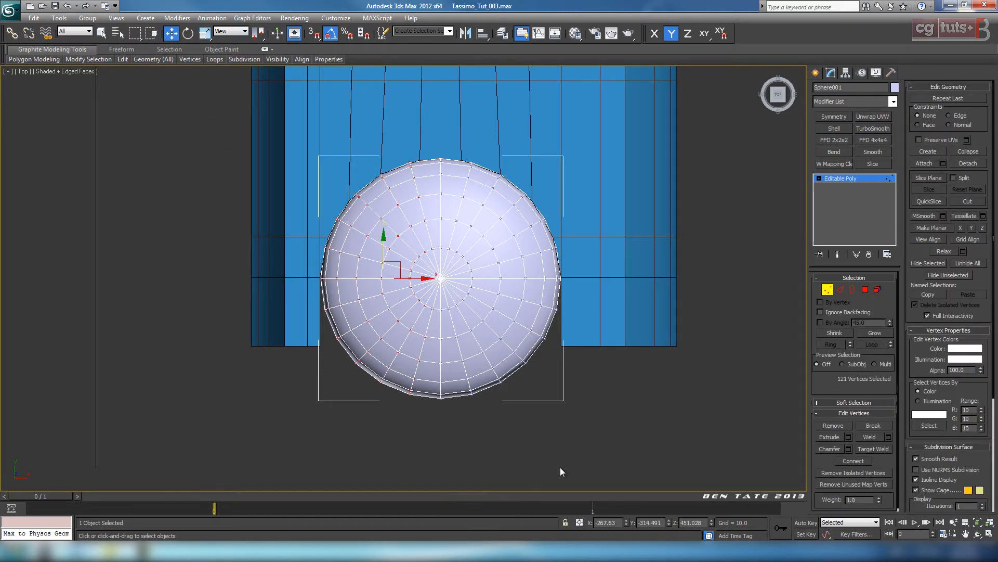
pyautogui.press('Delete')
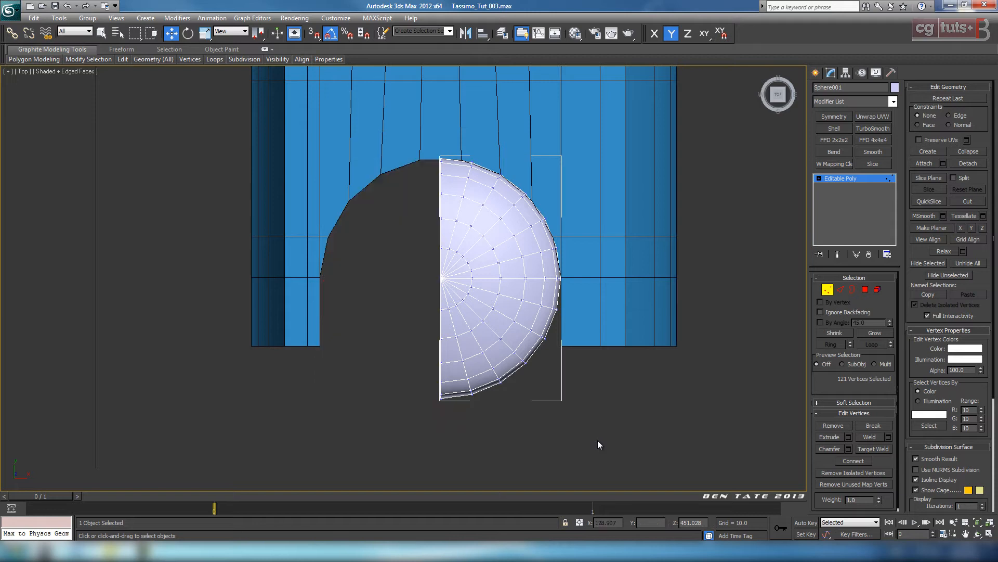
# Step: Cut a diagonal edge across a face just above the half sphere's horizontal centre line, from its upper outer vertex to about the middle of its inner edge
pyautogui.scroll(4, 464, 379)
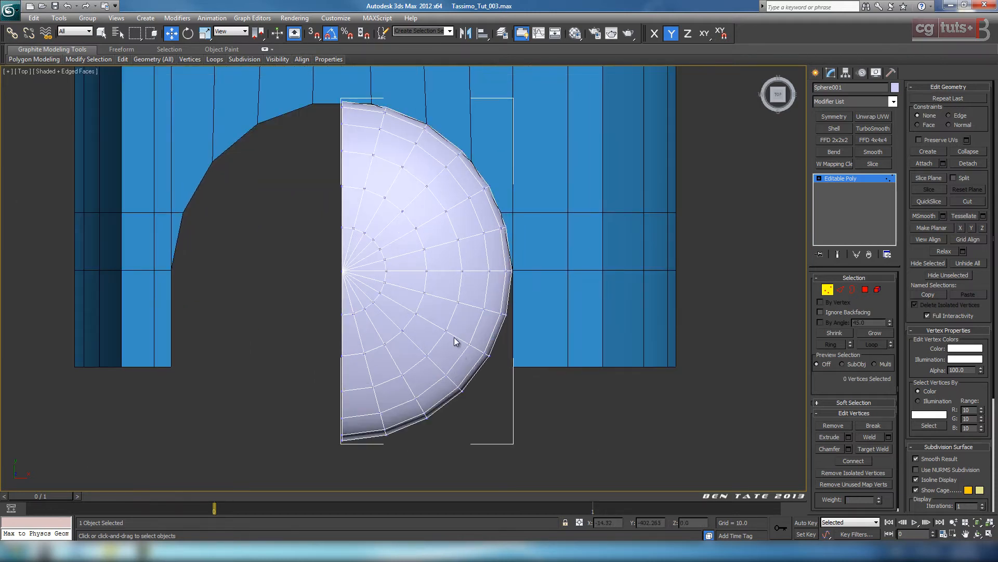
pyautogui.scroll(2, 452, 334)
pyautogui.moveTo(450, 329); pyautogui.dragTo(463, 310, button='middle')
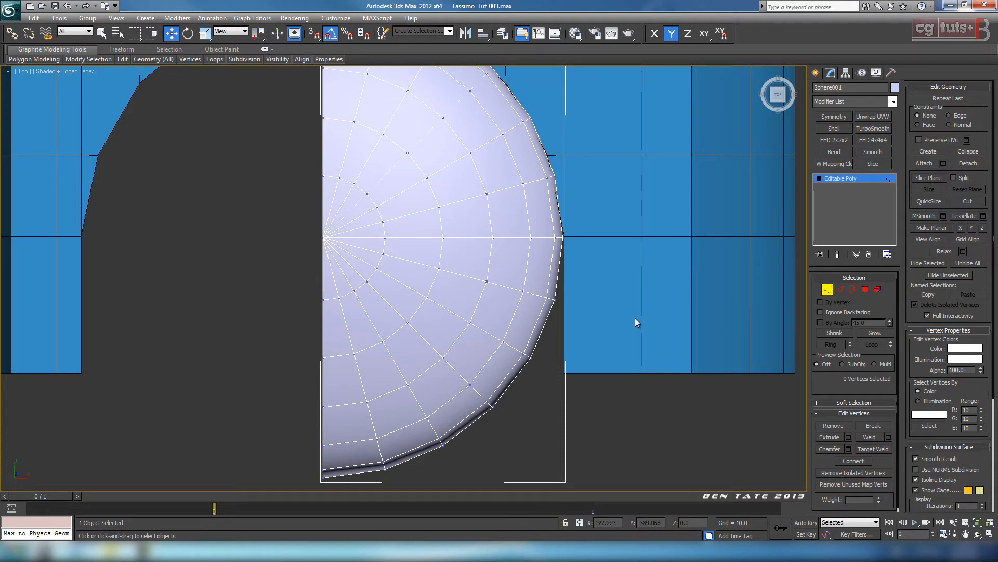
pyautogui.moveTo(473, 297); pyautogui.dragTo(474, 284, button='middle')
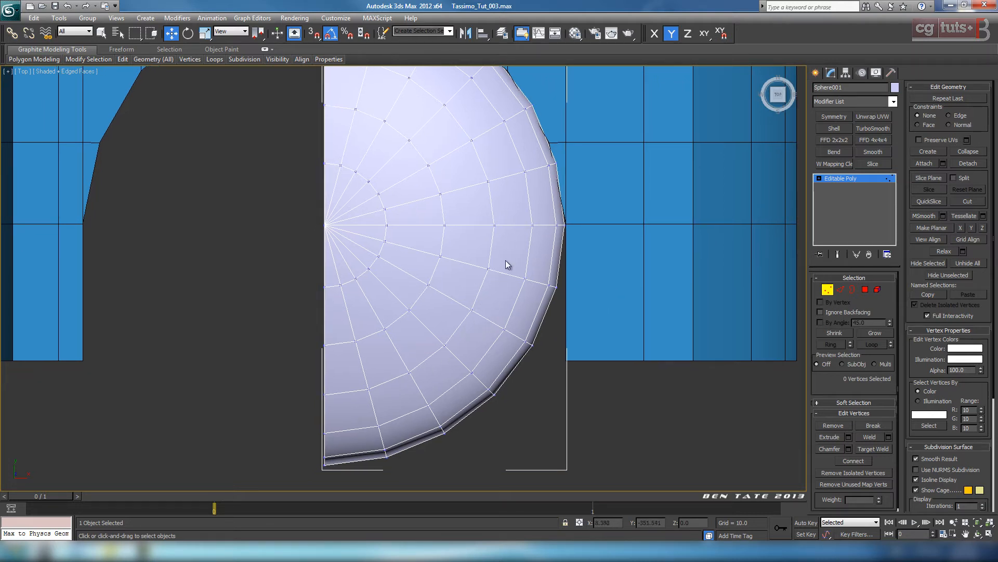
pyautogui.moveTo(608, 279); pyautogui.dragTo(617, 268, button='middle')
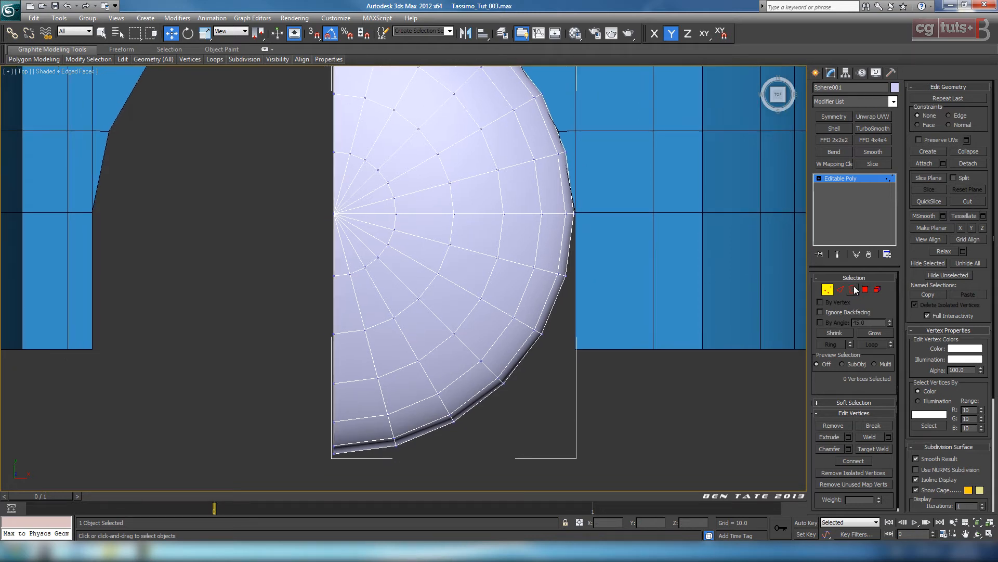
pyautogui.click(958, 203)
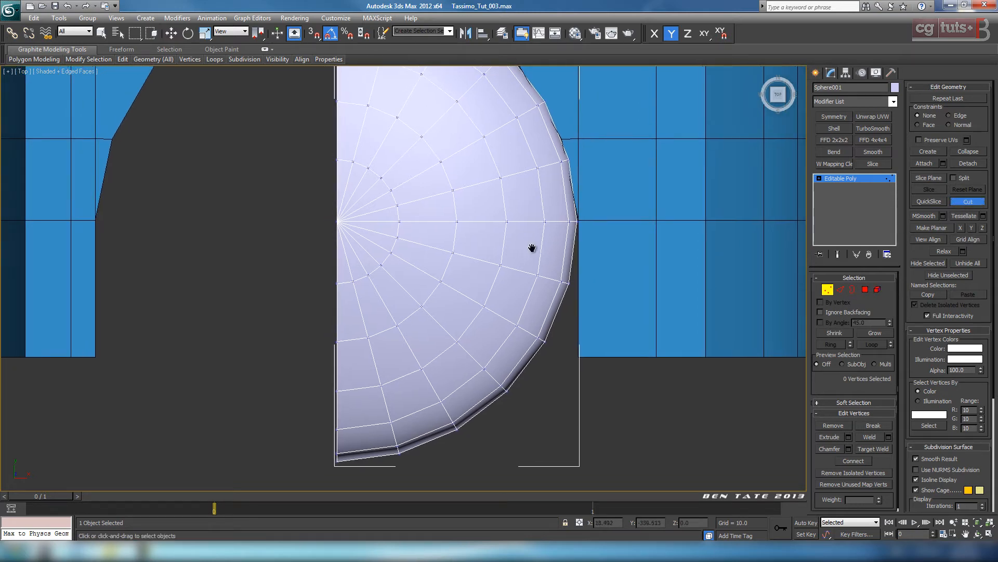
pyautogui.moveTo(532, 247); pyautogui.dragTo(528, 317, button='middle')
pyautogui.scroll(2, 536, 290)
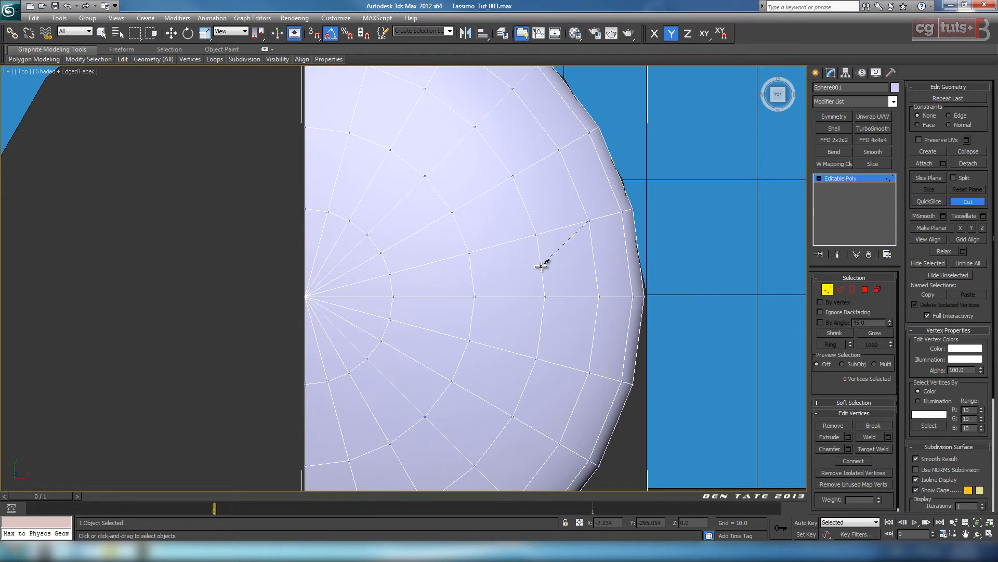
pyautogui.click(541, 266)
pyautogui.click(566, 296)
pyautogui.rightClick(572, 304)
pyautogui.moveTo(570, 339); pyautogui.dragTo(456, 312, button='middle')
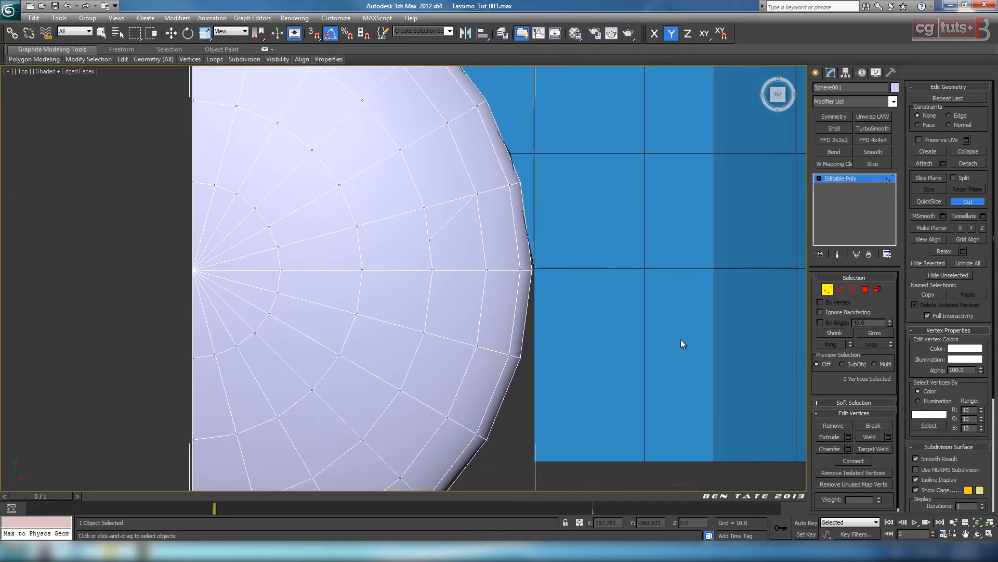
pyautogui.click(827, 290)
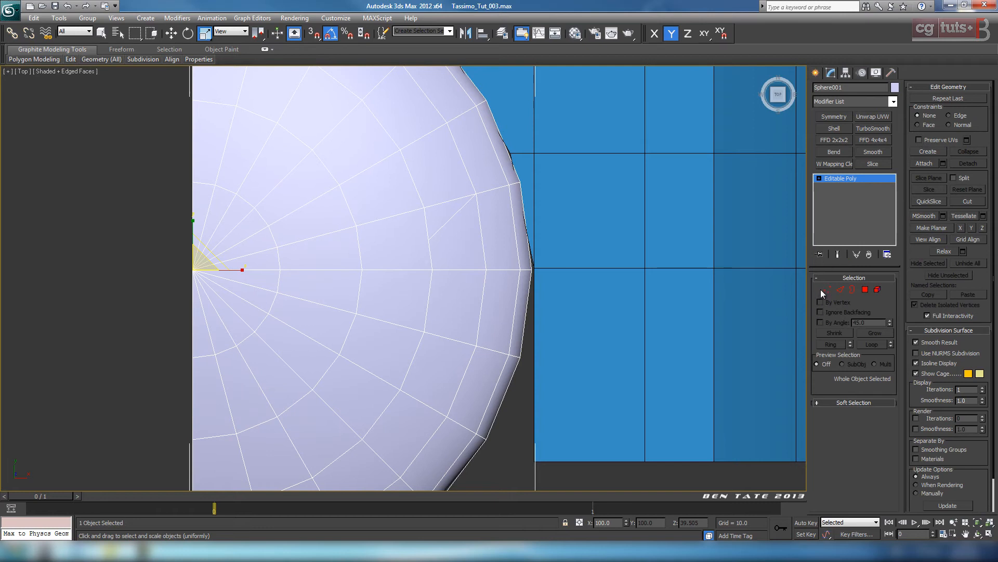
pyautogui.click(827, 290)
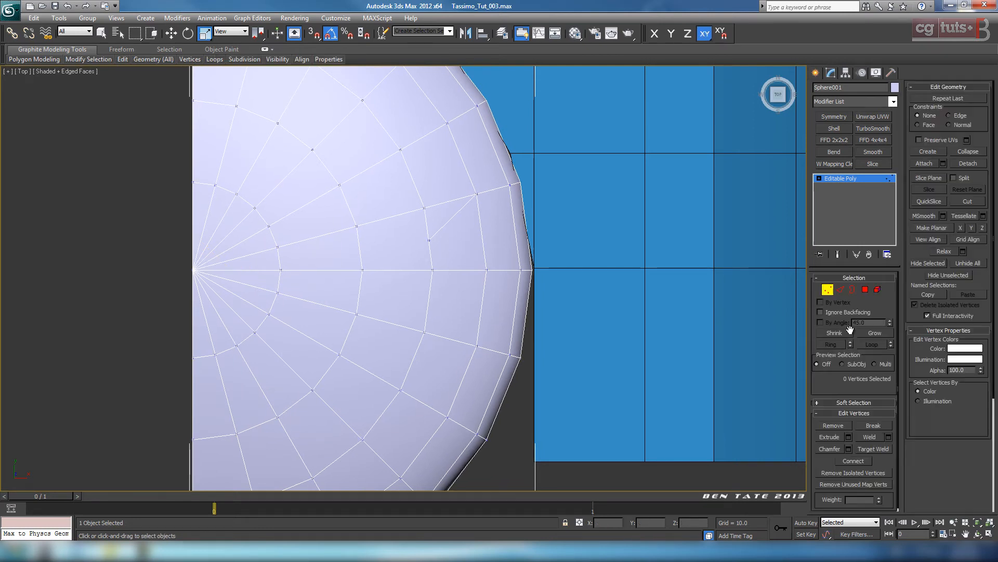
# Step: Target-weld the vertex just above the diagonal edge's inner end onto that end vertex on the half sphere
pyautogui.click(877, 448)
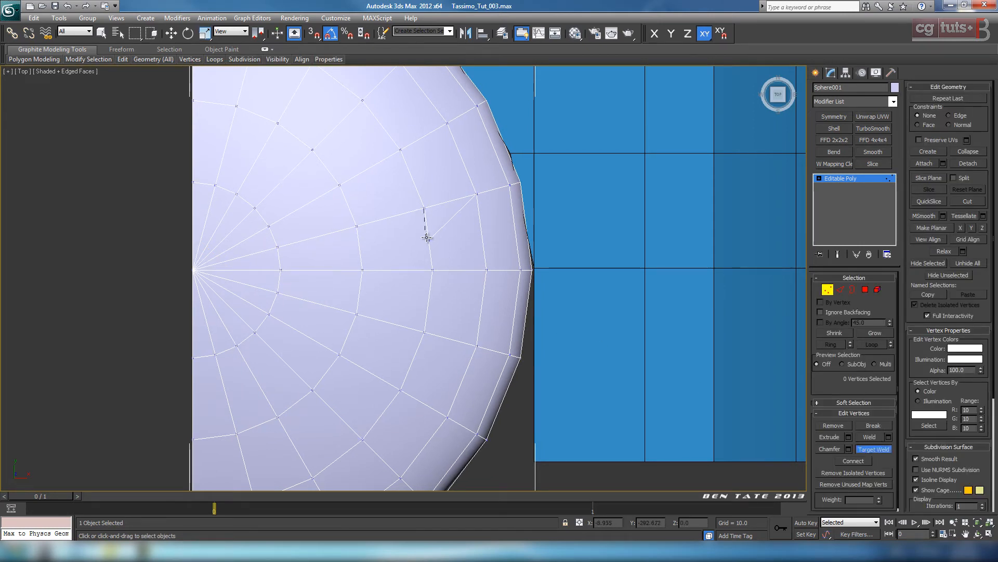
pyautogui.click(428, 239)
pyautogui.click(883, 451)
# Step: Examine the redirected edges and the underside of the half sphere in the Perspective view
pyautogui.moveTo(621, 403); pyautogui.dragTo(602, 388, button='middle')
pyautogui.scroll(-4, 606, 411)
pyautogui.hotkey('alt', 'w')
pyautogui.middleClick(600, 397)
pyautogui.hotkey('alt', 'w')
pyautogui.keyDown('alt'); pyautogui.moveTo(507, 367); pyautogui.dragTo(471, 323, button='middle'); pyautogui.keyUp('alt')
pyautogui.scroll(4, 452, 300)
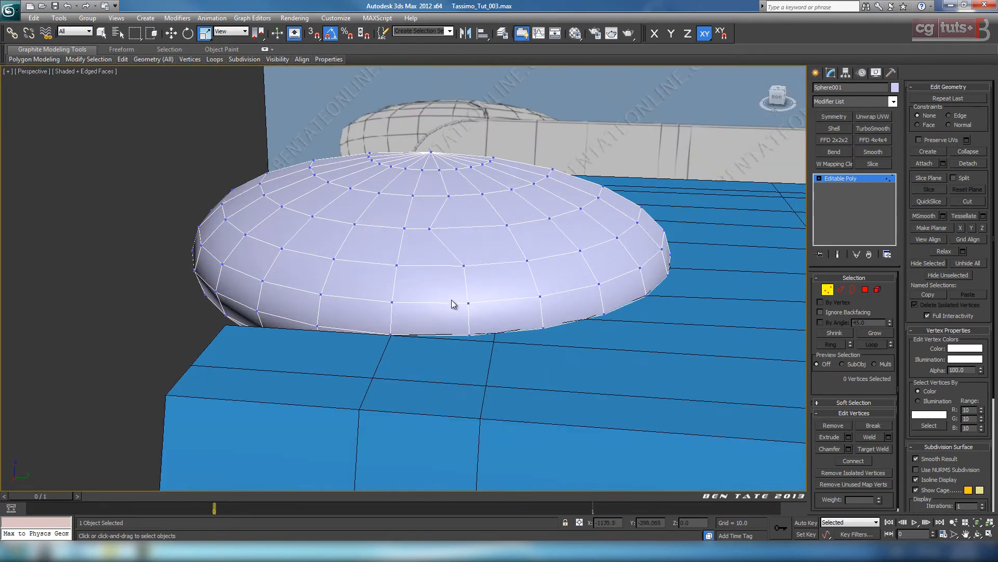
pyautogui.keyDown('alt'); pyautogui.moveTo(562, 357); pyautogui.dragTo(627, 359, button='middle'); pyautogui.keyUp('alt')
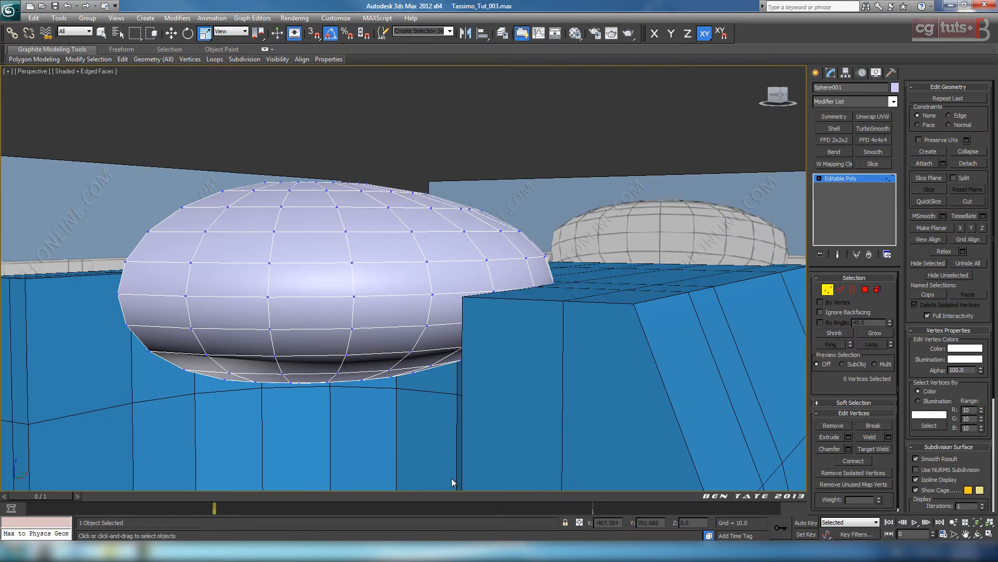
# Step: In the Right view as wireframe, delete the sphere's lower vertices, keeping one row below its widest ring
pyautogui.hotkey('alt', 'w')
pyautogui.click(263, 329)
pyautogui.hotkey('alt', 'w')
pyautogui.moveTo(529, 370); pyautogui.dragTo(492, 399, button='middle')
pyautogui.scroll(4, 626, 301)
pyautogui.scroll(-6, 626, 301)
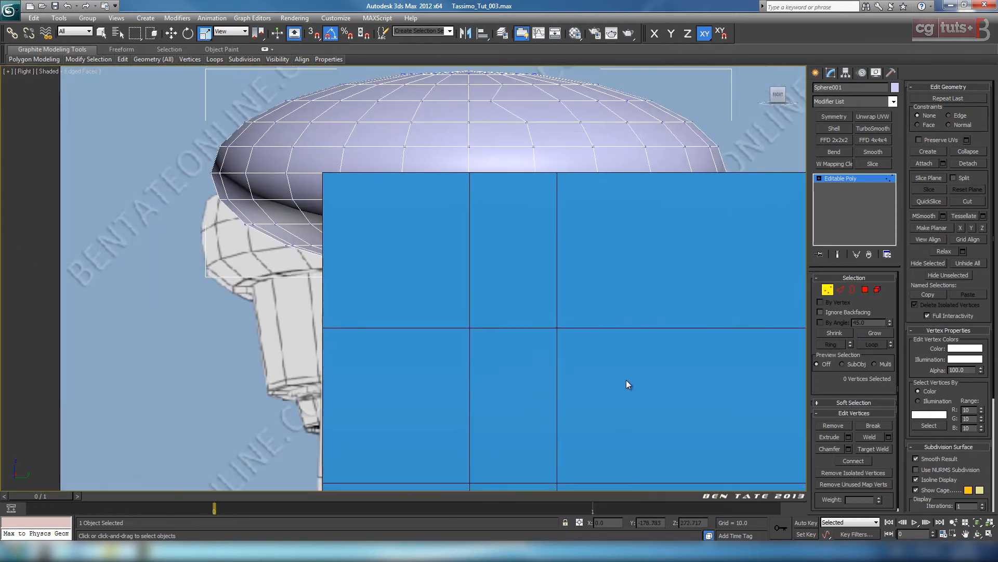
pyautogui.press('F3')
pyautogui.scroll(-2, 620, 361)
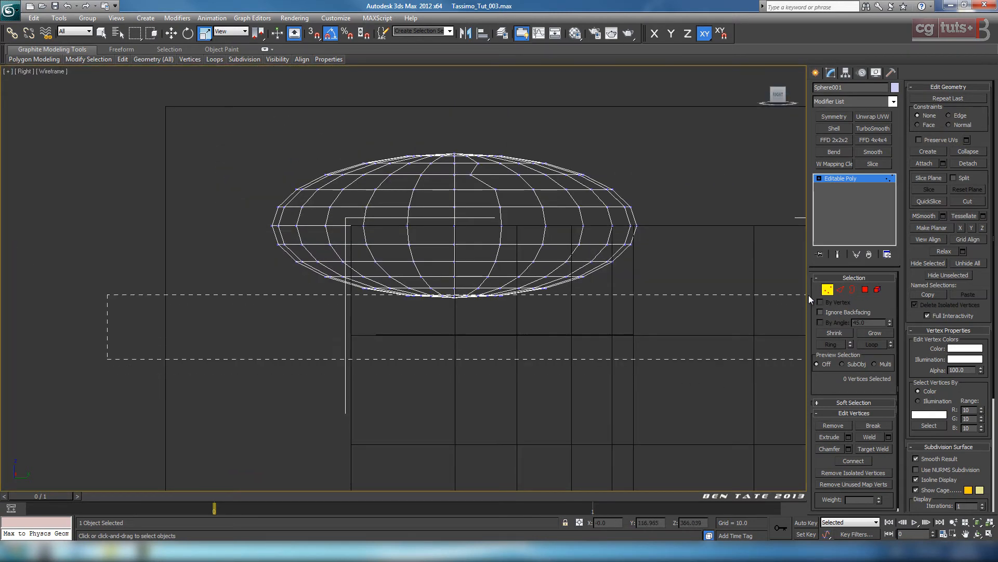
pyautogui.moveTo(851, 254); pyautogui.dragTo(837, 258)
pyautogui.scroll(4, 570, 325)
pyautogui.moveTo(559, 349); pyautogui.dragTo(621, 341, button='middle')
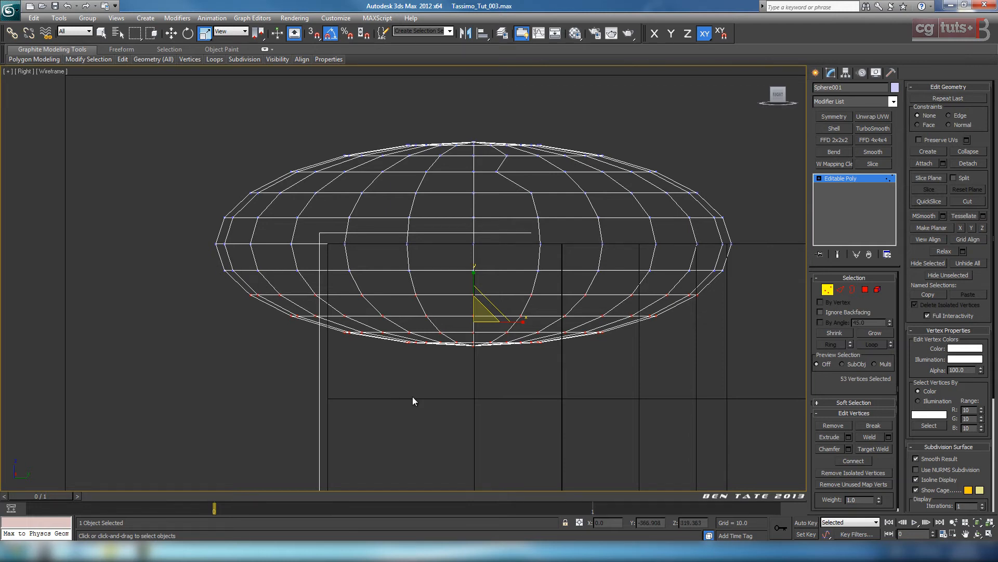
pyautogui.press('Delete')
pyautogui.moveTo(440, 343); pyautogui.dragTo(325, 339, button='middle')
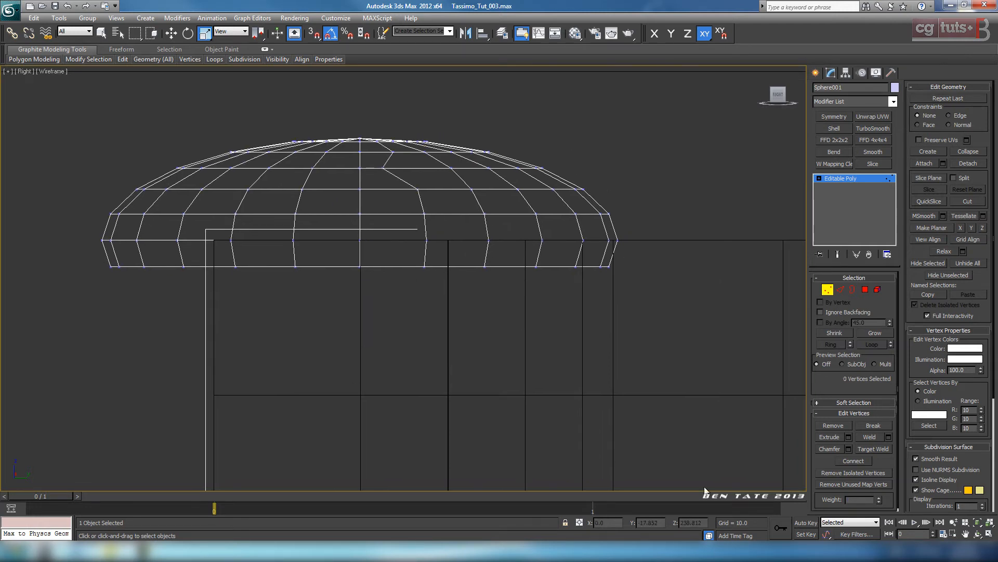
# Step: Select the edge loops meeting at the welded corner and deselect surplus branches, leaving one seam around the ring and down to the rim
pyautogui.hotkey('alt', 'w')
pyautogui.hotkey('alt', 'w')
pyautogui.keyDown('alt'); pyautogui.moveTo(640, 401); pyautogui.dragTo(611, 421, button='middle'); pyautogui.keyUp('alt')
pyautogui.scroll(4, 611, 421)
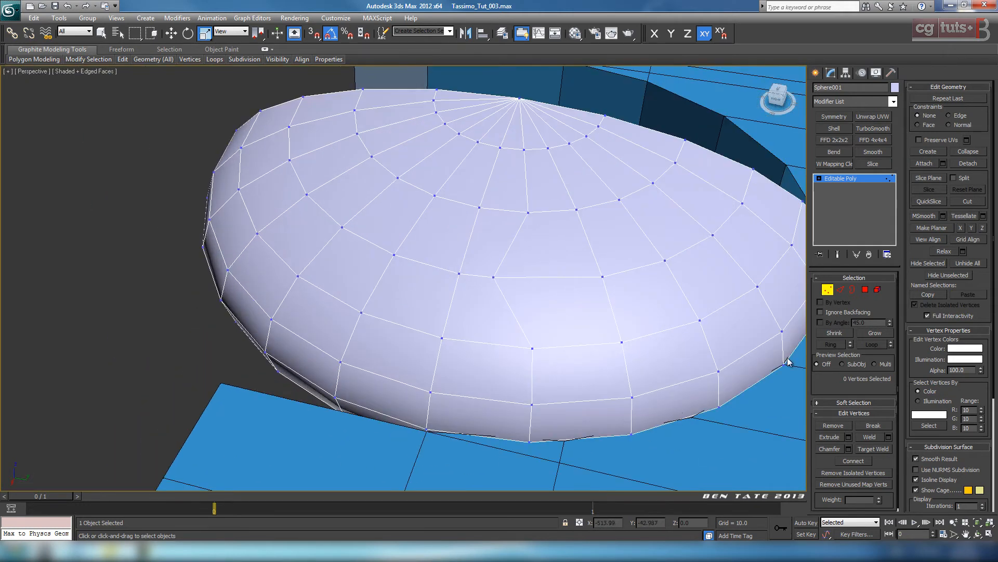
pyautogui.click(841, 290)
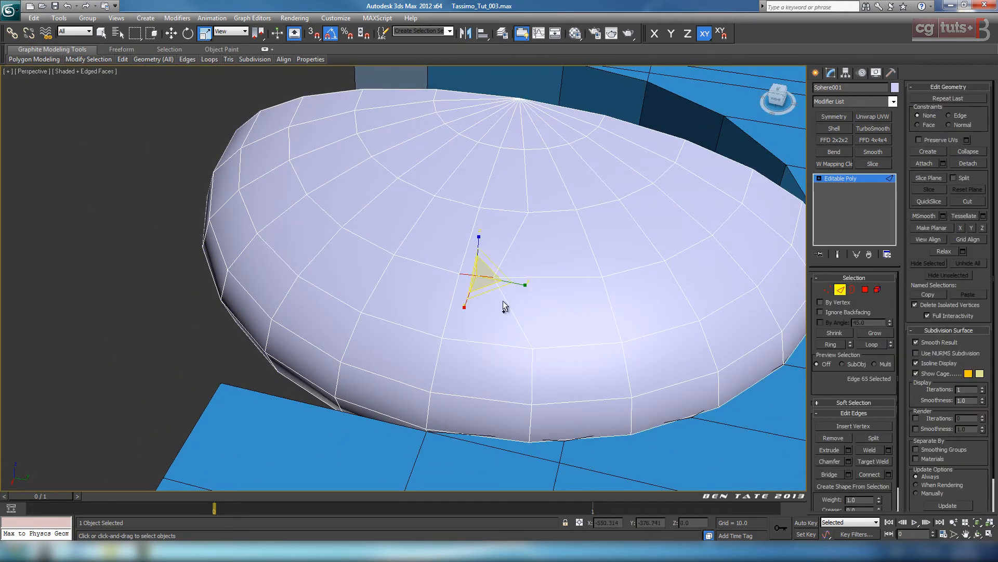
pyautogui.keyDown('ctrl'); pyautogui.click(504, 303); pyautogui.keyUp('ctrl')
pyautogui.click(869, 344)
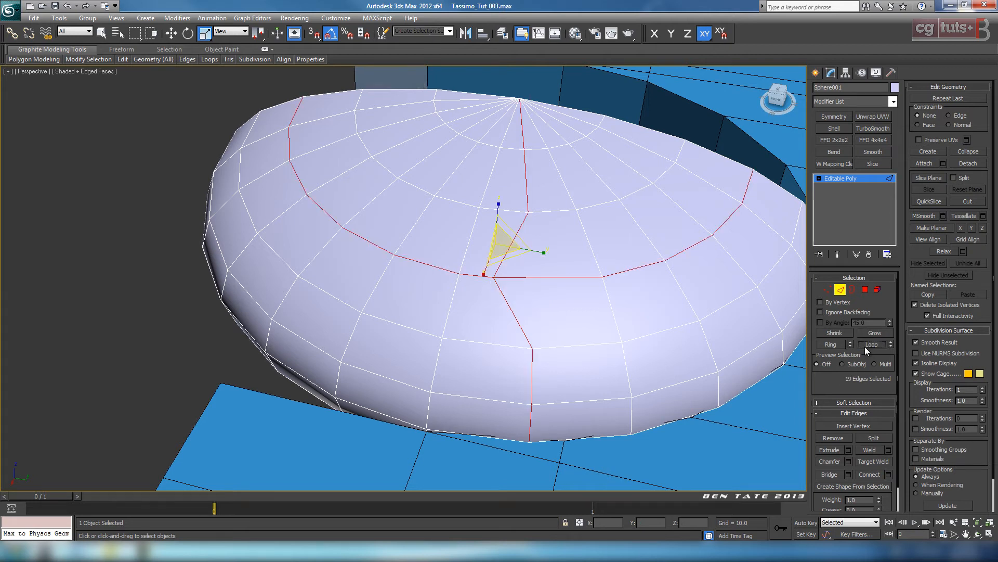
pyautogui.keyDown('alt'); pyautogui.moveTo(587, 244); pyautogui.dragTo(587, 243); pyautogui.keyUp('alt')
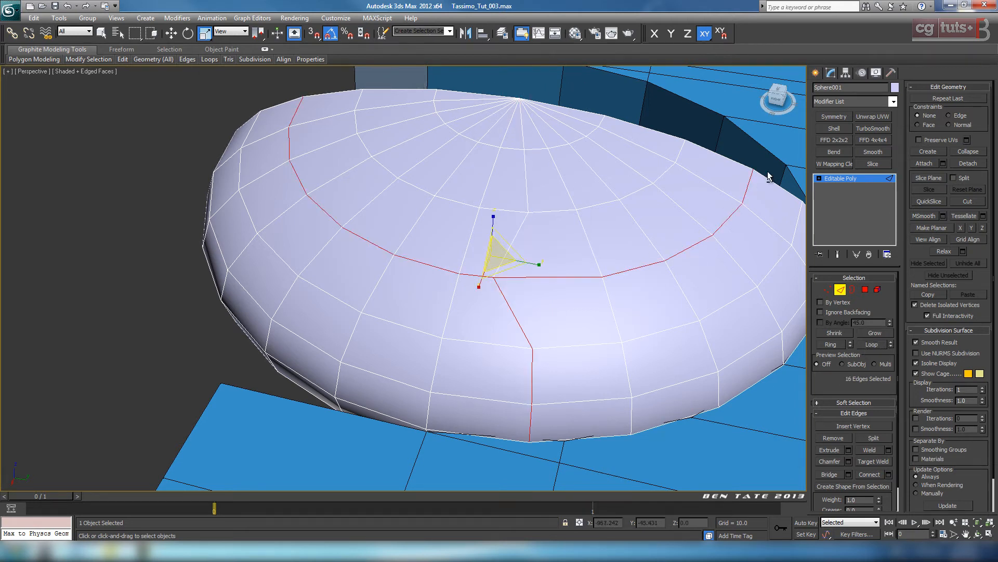
pyautogui.keyDown('alt'); pyautogui.moveTo(643, 266); pyautogui.dragTo(495, 302); pyautogui.keyUp('alt')
pyautogui.scroll(3, 491, 271)
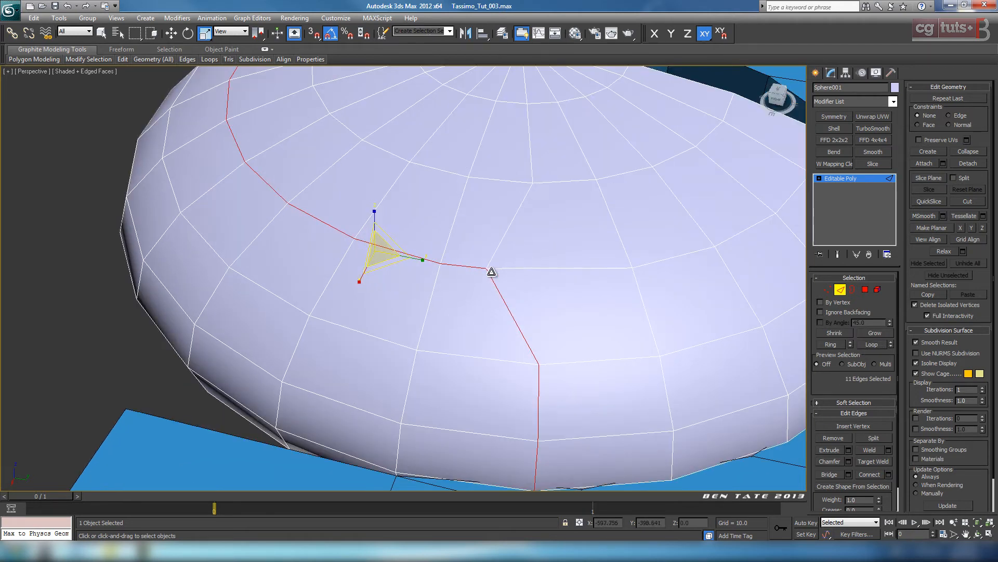
pyautogui.moveTo(559, 326); pyautogui.dragTo(535, 303, button='middle')
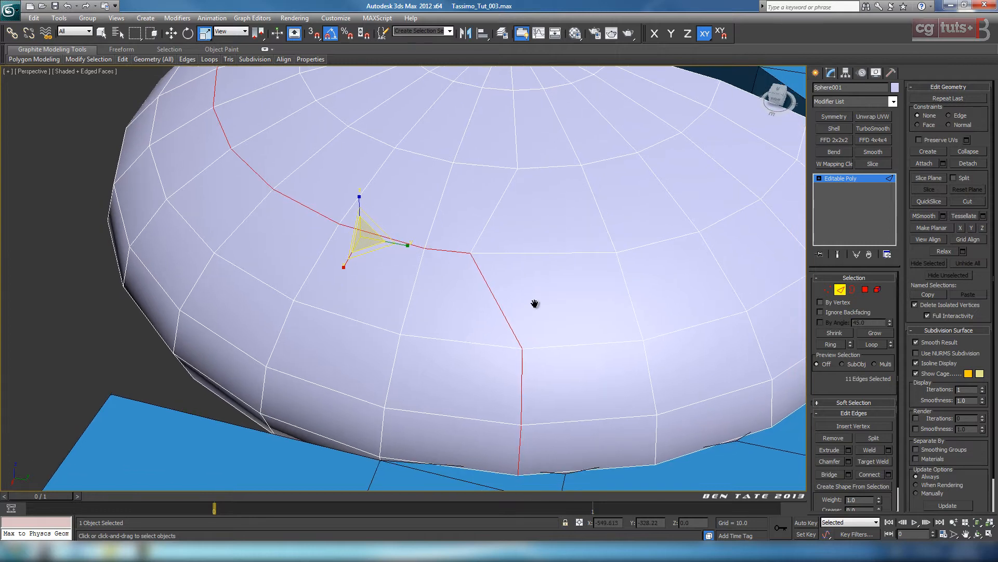
# Step: Chamfer the selected seam edges by an amount of 2.0 with 1 segment
pyautogui.click(849, 461)
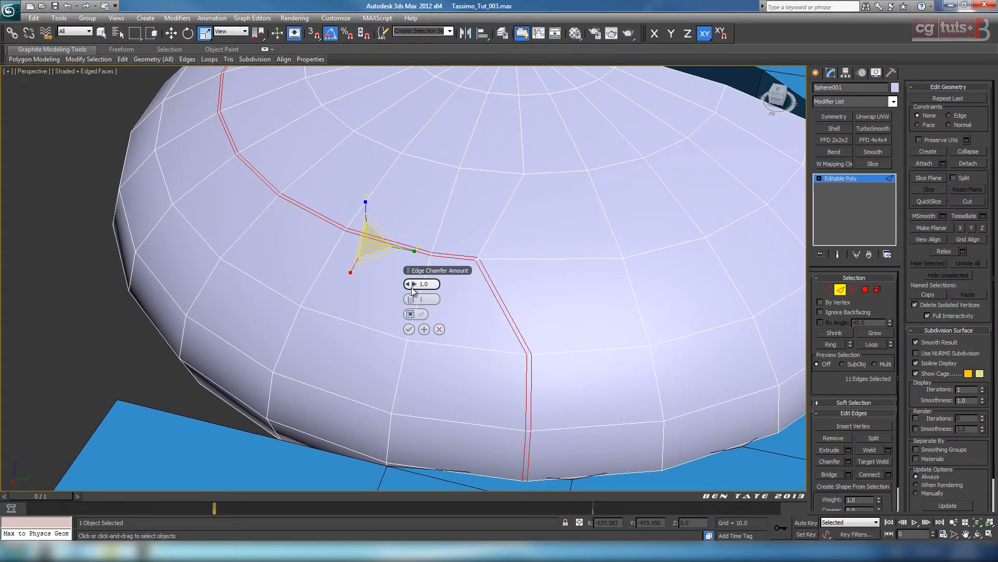
pyautogui.moveTo(416, 285)
pyautogui.mouseDown()
pyautogui.moveTo(425, 286)
pyautogui.moveTo(419, 291)
pyautogui.mouseUp()
pyautogui.keyDown('alt'); pyautogui.moveTo(526, 338); pyautogui.dragTo(460, 312, button='middle'); pyautogui.keyUp('alt')
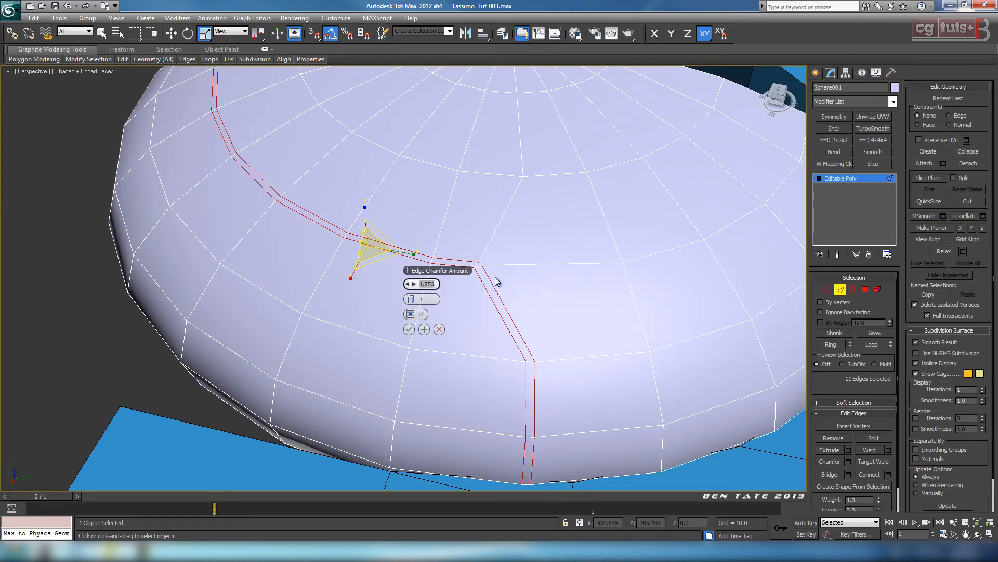
pyautogui.write('2')
pyautogui.click(408, 329)
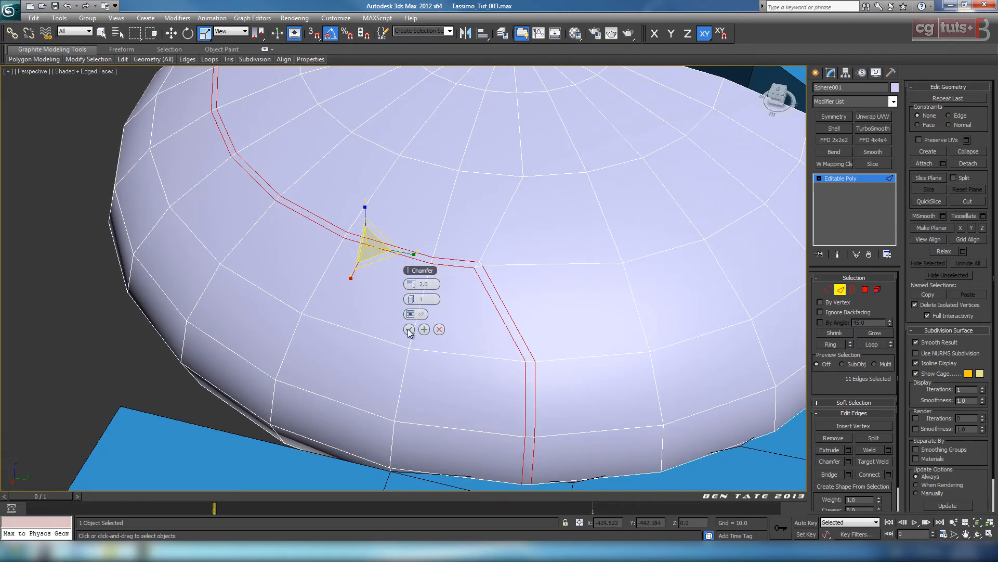
# Step: Weld the two close vertices at the outer corner of the chamfered strip with a threshold of 5.987
pyautogui.scroll(3, 471, 344)
pyautogui.scroll(3, 475, 314)
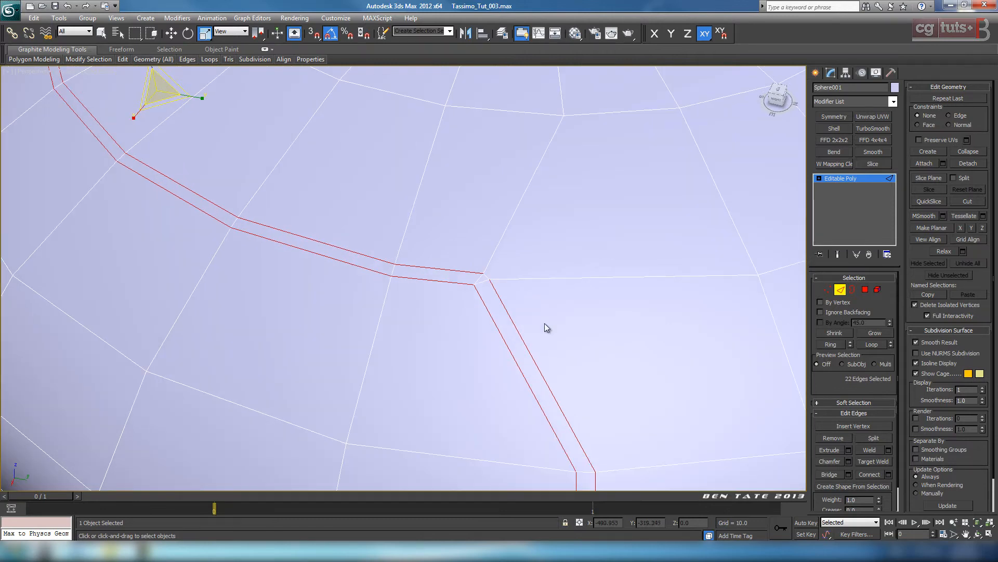
pyautogui.press('1')
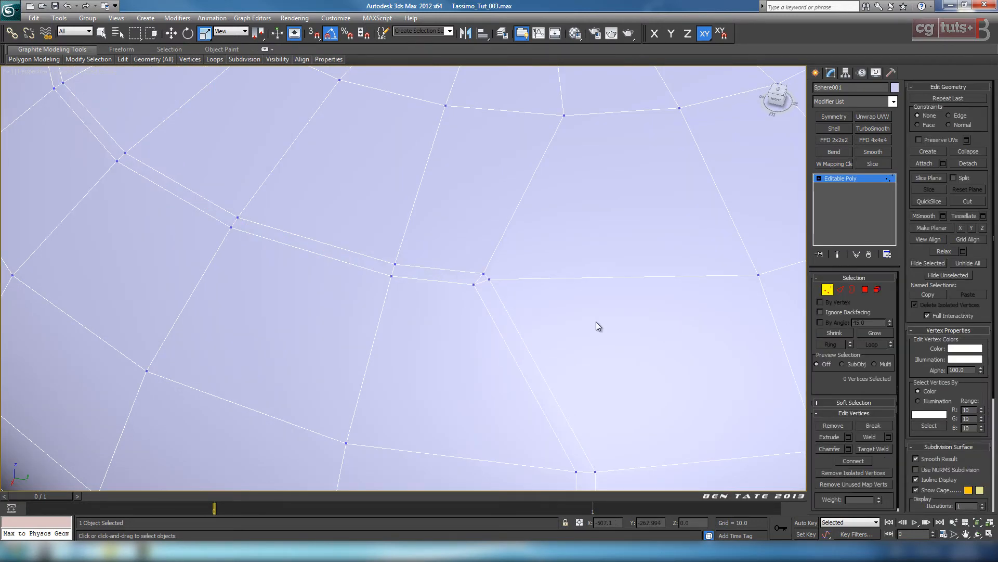
pyautogui.moveTo(478, 266); pyautogui.dragTo(495, 285)
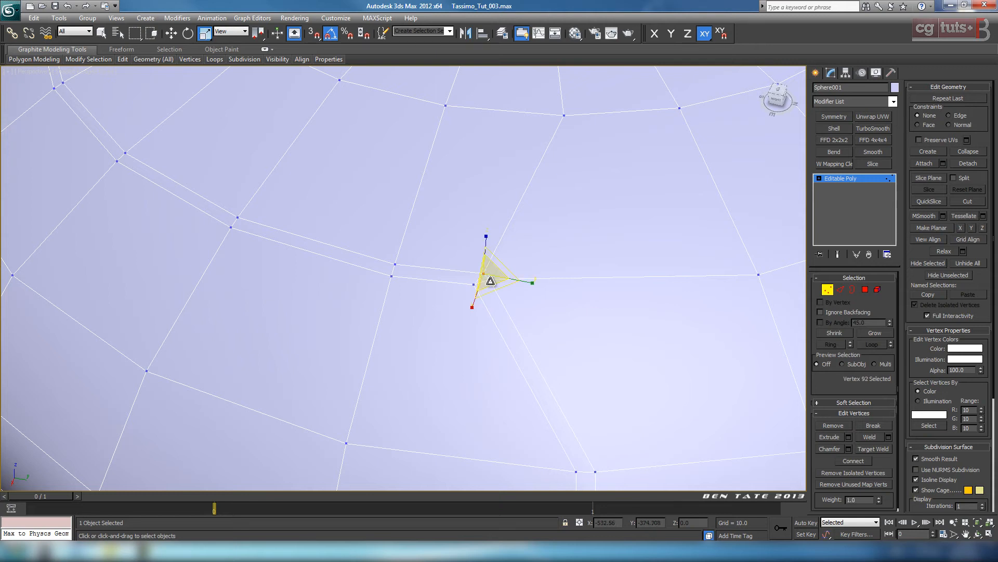
pyautogui.click(888, 437)
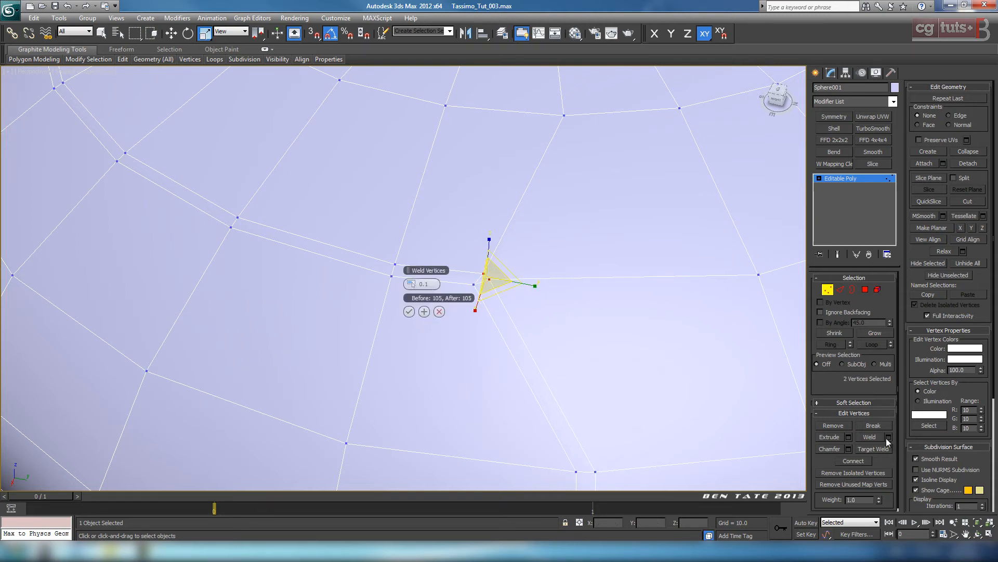
pyautogui.moveTo(412, 284); pyautogui.dragTo(445, 283)
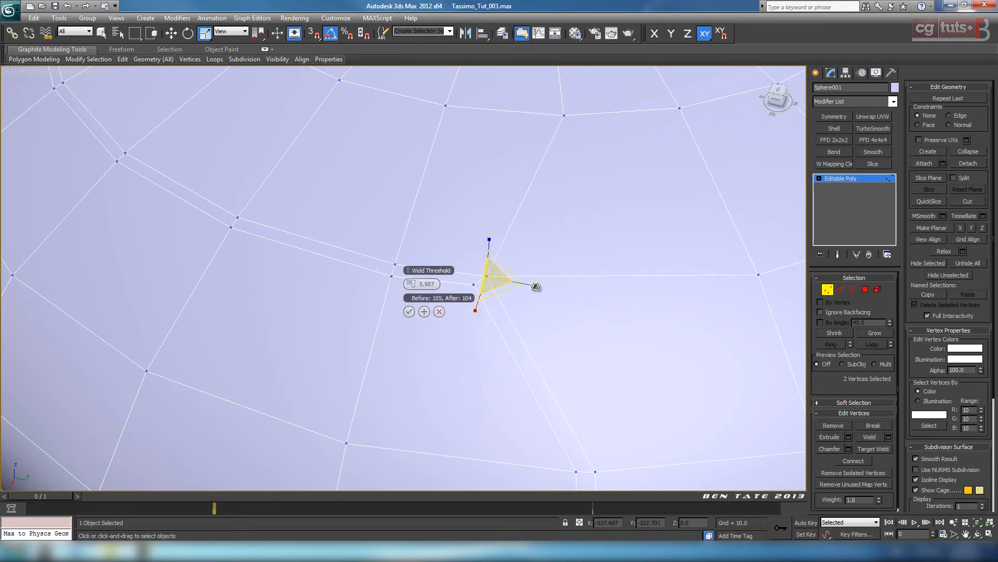
pyautogui.click(409, 312)
# Step: Move the welded corner vertex about 0.93 units in negative X in the Top view, and finish vertex editing
pyautogui.hotkey('alt', 'w')
pyautogui.rightClick(334, 201)
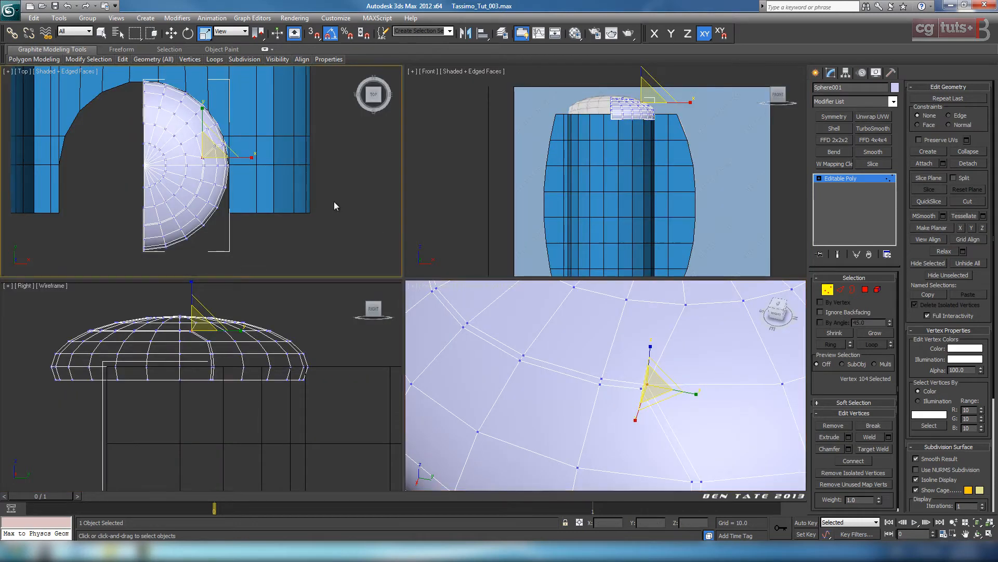
pyautogui.hotkey('alt', 'w')
pyautogui.scroll(10, 416, 203)
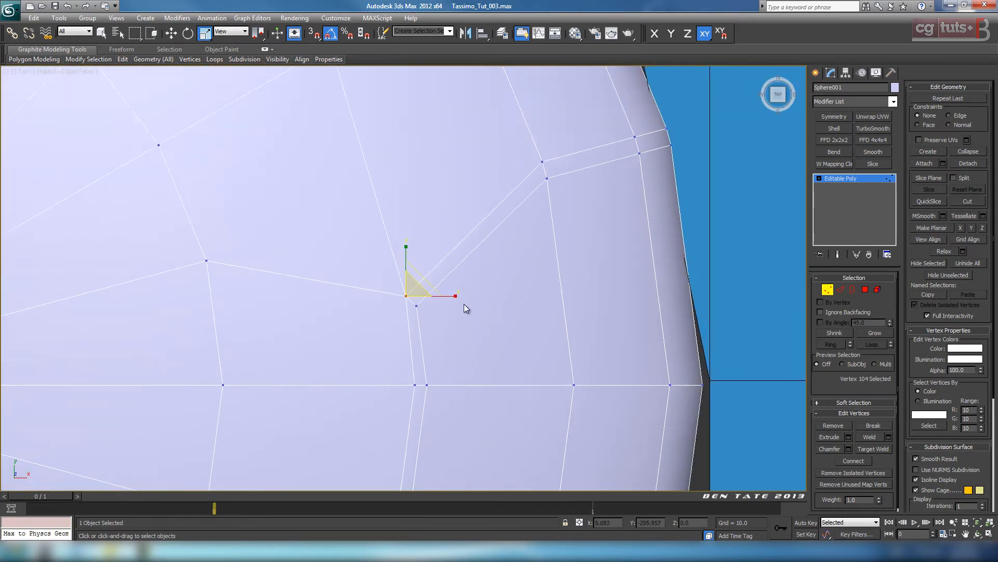
pyautogui.press('w')
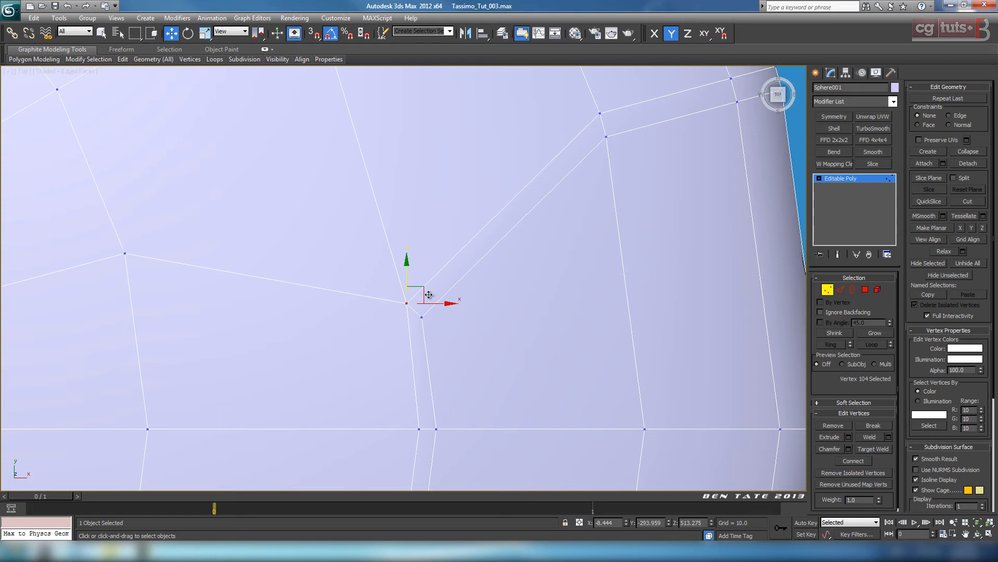
pyautogui.moveTo(426, 294); pyautogui.dragTo(423, 294)
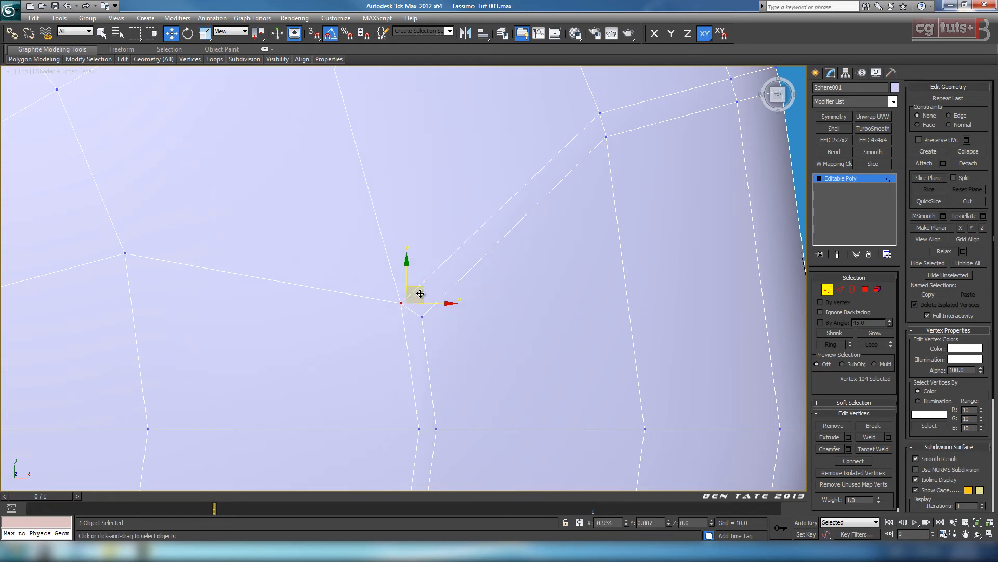
pyautogui.scroll(-5, 420, 294)
pyautogui.moveTo(479, 338); pyautogui.dragTo(495, 178, button='middle')
pyautogui.hotkey('alt', 'w')
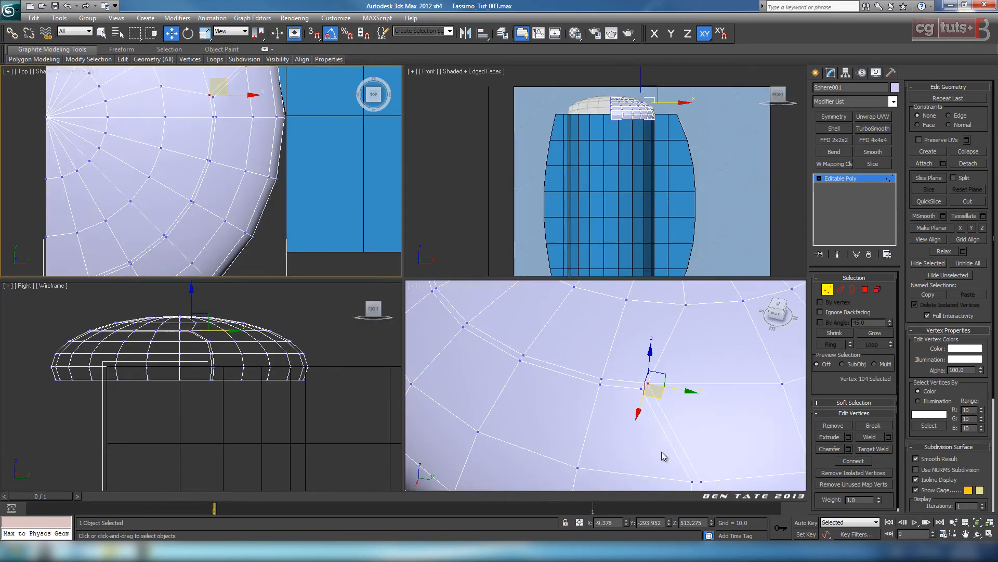
pyautogui.hotkey('alt', 'w')
pyautogui.keyDown('alt'); pyautogui.moveTo(593, 405); pyautogui.dragTo(524, 359, button='middle'); pyautogui.keyUp('alt')
pyautogui.click(827, 292)
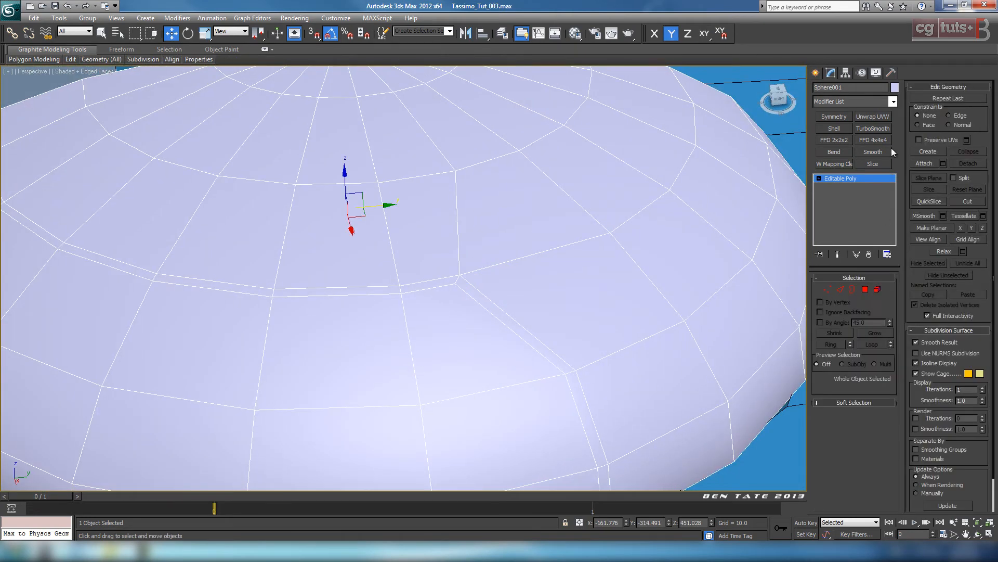
# Step: Set the half sphere's object colour to black and assign it the blue 07 - Default material
pyautogui.click(895, 88)
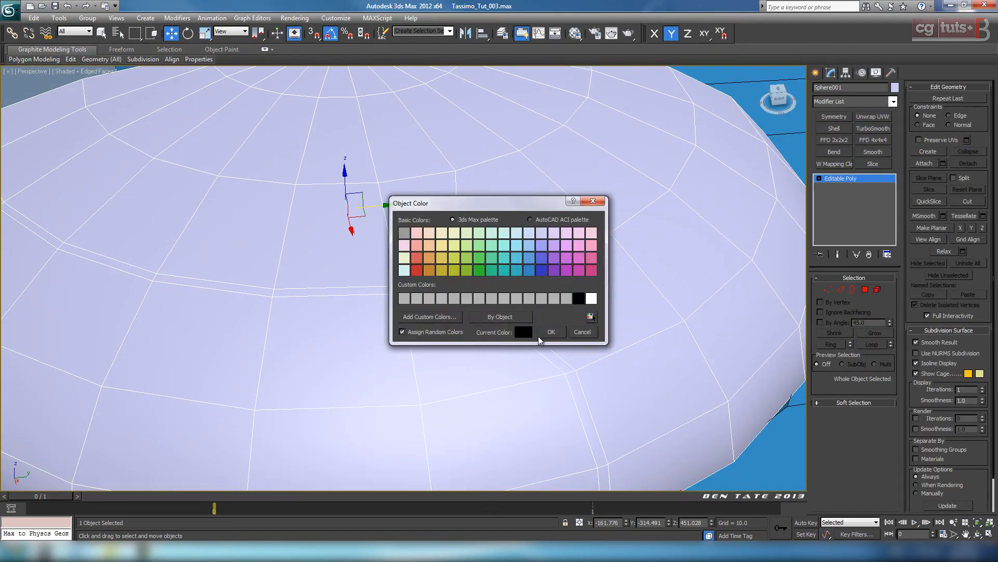
pyautogui.click(541, 335)
pyautogui.press('m')
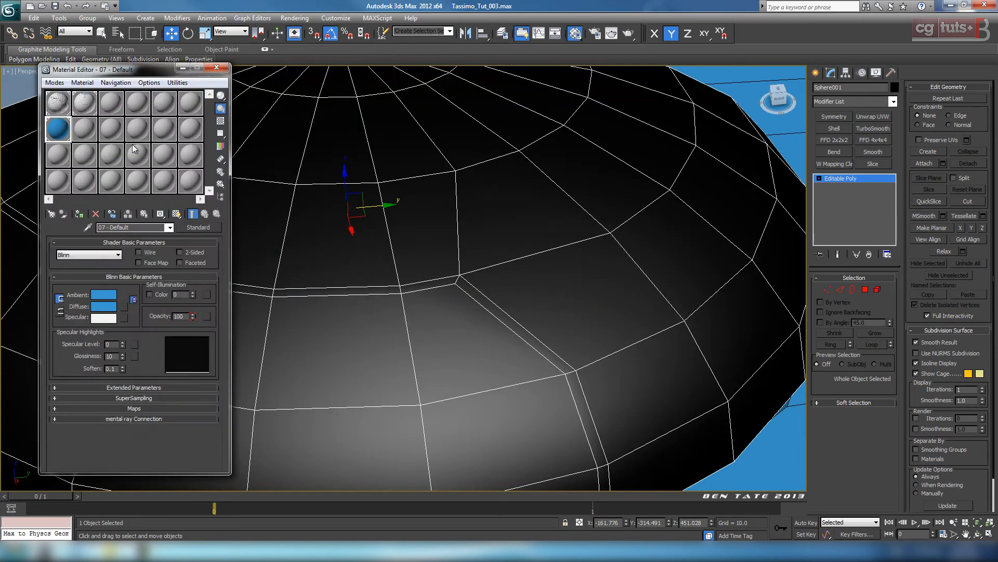
pyautogui.click(79, 213)
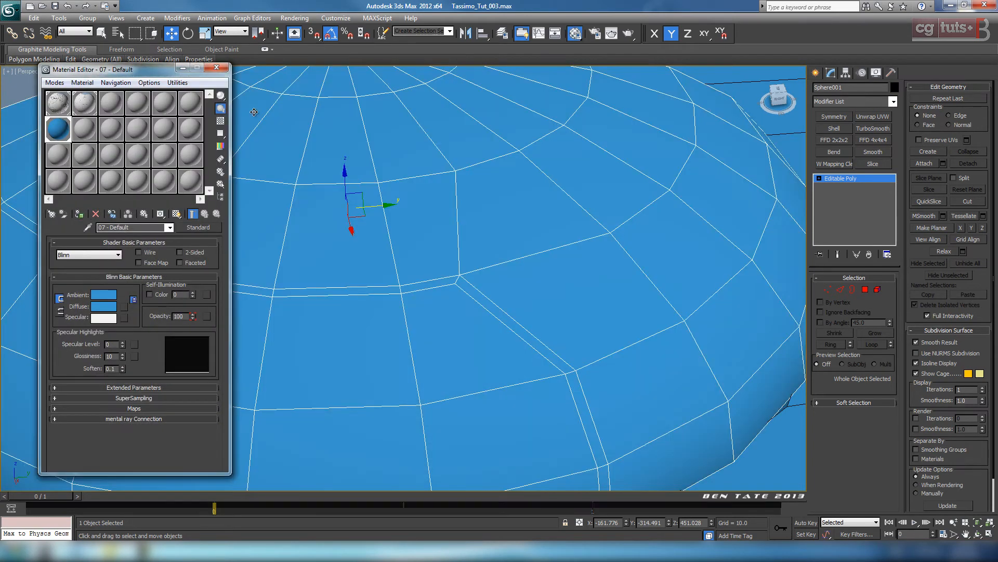
pyautogui.click(221, 69)
# Step: Select the ring of short edges across the chamfered strip, convert it to a polygon selection, and check the strip in wireframe
pyautogui.scroll(-4, 458, 257)
pyautogui.moveTo(470, 268)
pyautogui.keyDown('alt'); pyautogui.mouseDown(button='middle')
pyautogui.moveTo(391, 261)
pyautogui.moveTo(410, 297)
pyautogui.moveTo(429, 246)
pyautogui.moveTo(431, 282)
pyautogui.moveTo(487, 260)
pyautogui.mouseUp(button='middle'); pyautogui.keyUp('alt')
pyautogui.scroll(2, 431, 281)
pyautogui.moveTo(618, 320); pyautogui.dragTo(624, 301, button='middle')
pyautogui.scroll(2, 638, 306)
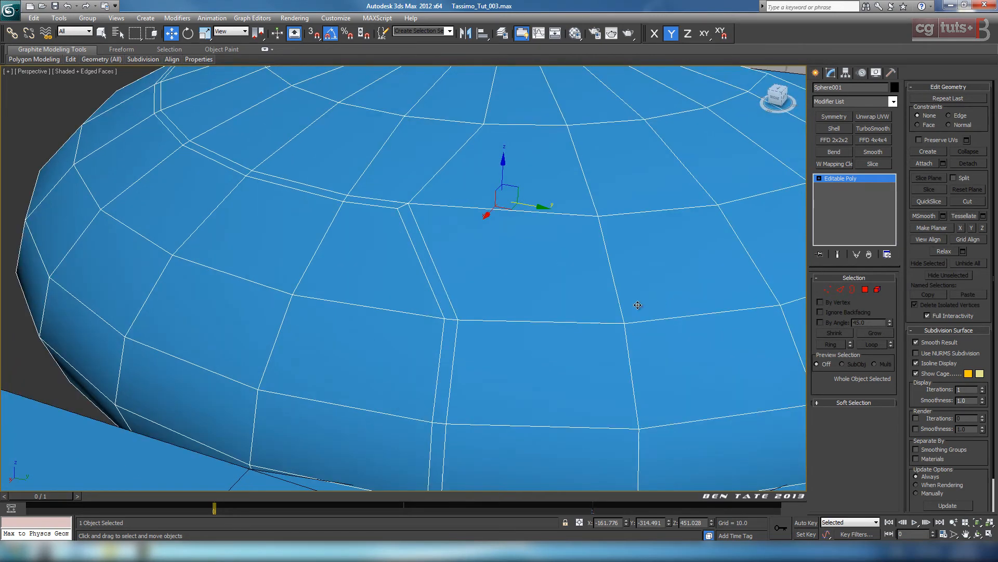
pyautogui.moveTo(468, 249); pyautogui.dragTo(479, 180, button='middle')
pyautogui.scroll(-3, 481, 281)
pyautogui.keyDown('alt'); pyautogui.moveTo(502, 351); pyautogui.dragTo(488, 330, button='middle'); pyautogui.keyUp('alt')
pyautogui.scroll(3, 507, 353)
pyautogui.click(841, 290)
pyautogui.click(428, 268)
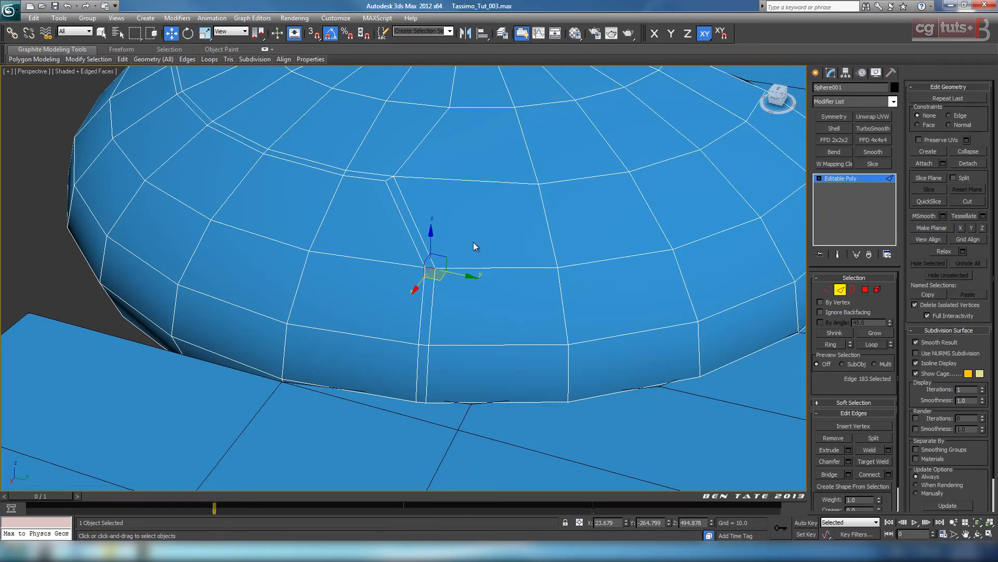
pyautogui.click(831, 344)
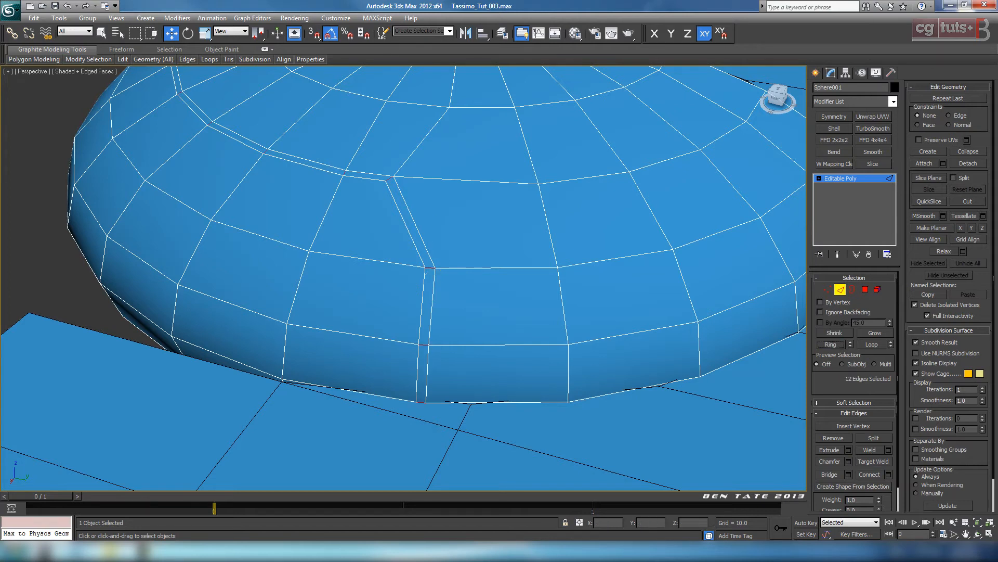
pyautogui.keyDown('ctrl'); pyautogui.click(865, 290); pyautogui.keyUp('ctrl')
pyautogui.scroll(-5, 538, 427)
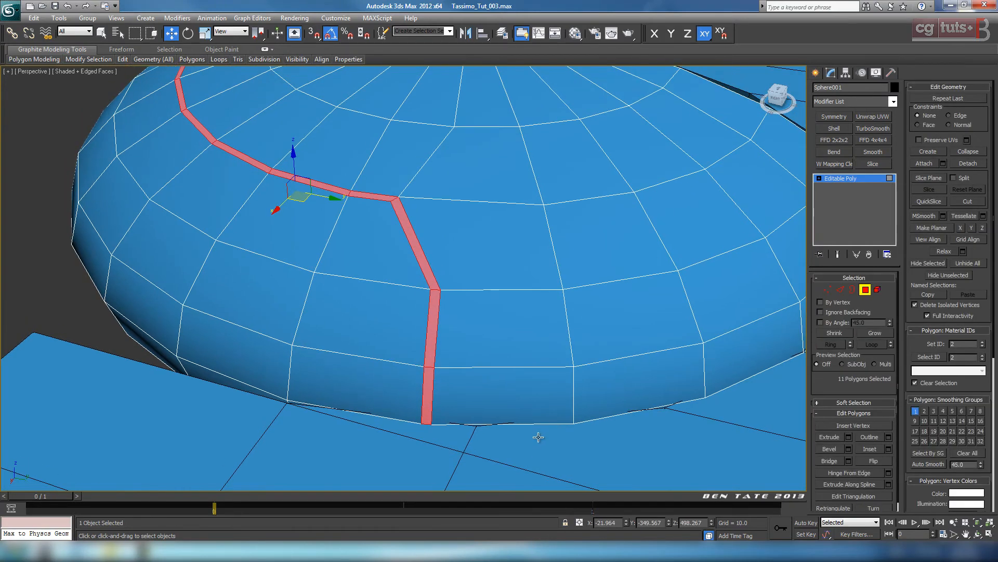
pyautogui.press('F3')
pyautogui.keyDown('alt'); pyautogui.moveTo(541, 432); pyautogui.dragTo(251, 348, button='middle'); pyautogui.keyUp('alt')
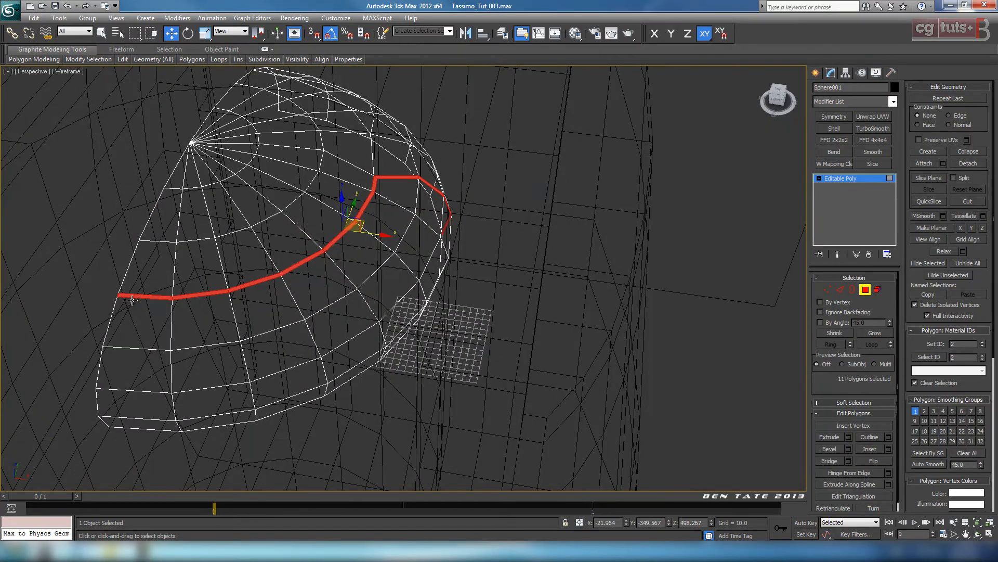
# Step: Delete the selected strip of polygons along the seam to leave an open gap across the dome
pyautogui.moveTo(132, 300)
pyautogui.keyDown('alt'); pyautogui.mouseDown(button='middle')
pyautogui.moveTo(419, 373)
pyautogui.moveTo(469, 430)
pyautogui.moveTo(508, 415)
pyautogui.moveTo(531, 429)
pyautogui.mouseUp(button='middle'); pyautogui.keyUp('alt')
pyautogui.press('F3')
pyautogui.press('Delete')
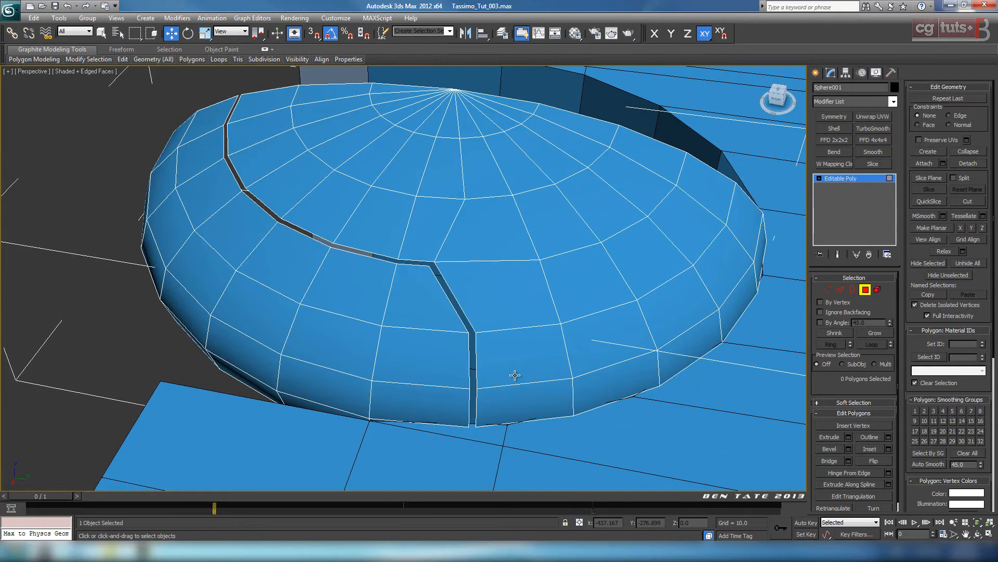
pyautogui.moveTo(499, 359); pyautogui.dragTo(475, 376, button='middle')
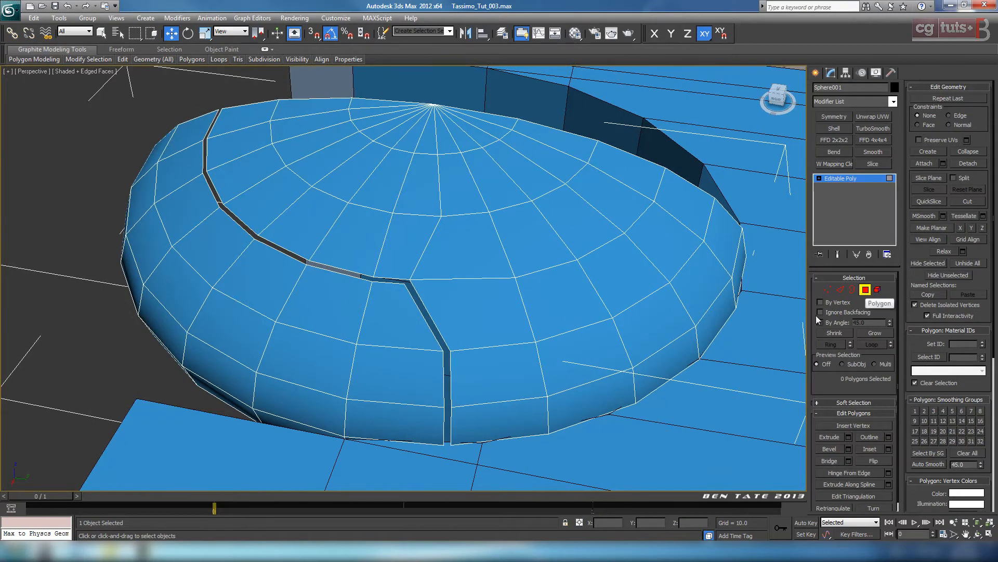
pyautogui.moveTo(553, 271); pyautogui.dragTo(564, 294, button='middle')
pyautogui.moveTo(446, 341); pyautogui.dragTo(448, 345, button='middle')
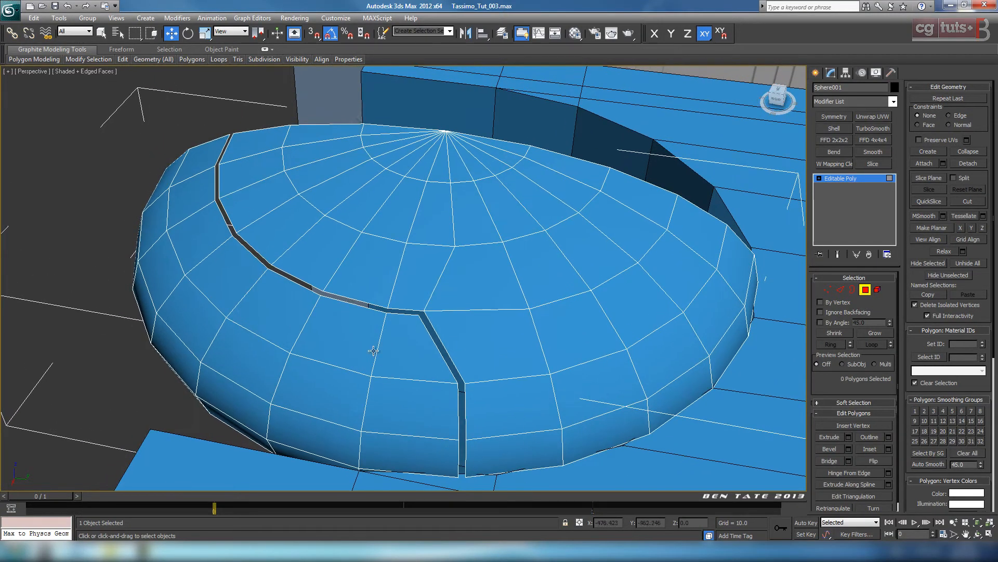
# Step: In the Top view, convert the dome's pole vertex to a polygon selection and grow it four times to cover the upper panel
pyautogui.hotkey('alt', 'w')
pyautogui.rightClick(356, 224)
pyautogui.hotkey('alt', 'w')
pyautogui.moveTo(357, 223); pyautogui.dragTo(448, 273, button='middle')
pyautogui.scroll(-4, 361, 229)
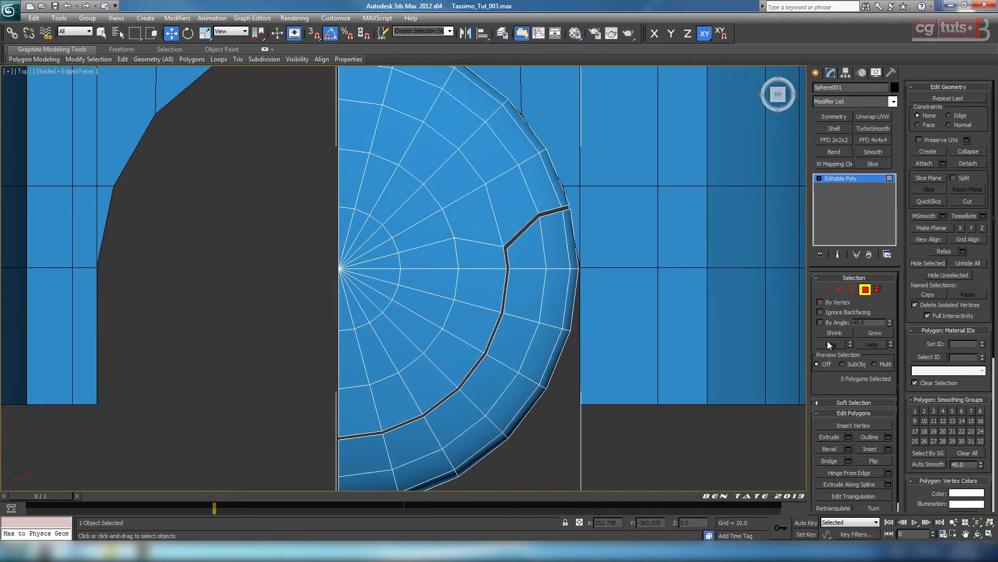
pyautogui.click(827, 290)
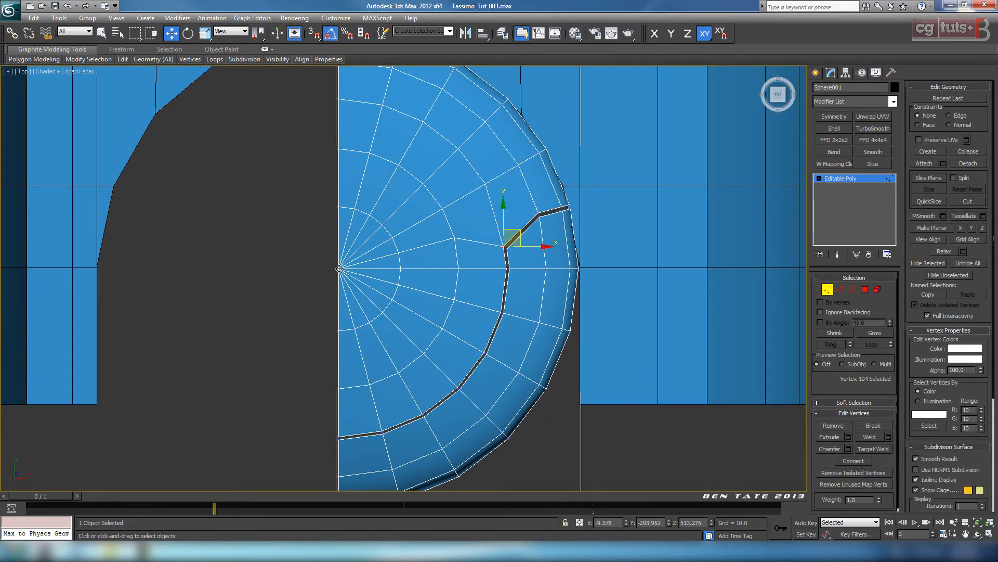
pyautogui.click(339, 269)
pyautogui.keyDown('ctrl'); pyautogui.click(864, 290); pyautogui.keyUp('ctrl')
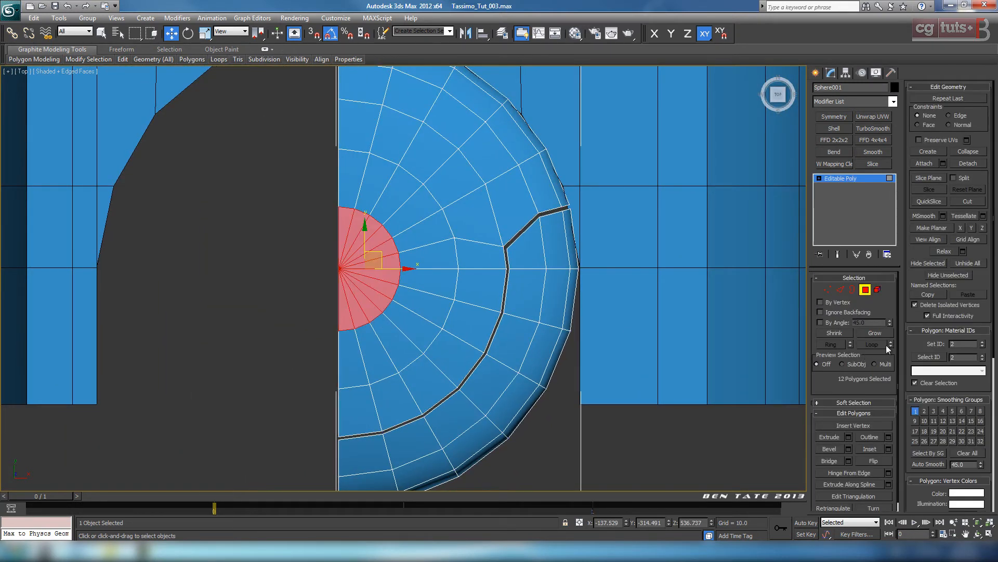
pyautogui.click(879, 333)
pyautogui.click(879, 332)
pyautogui.click(879, 333)
pyautogui.click(878, 333)
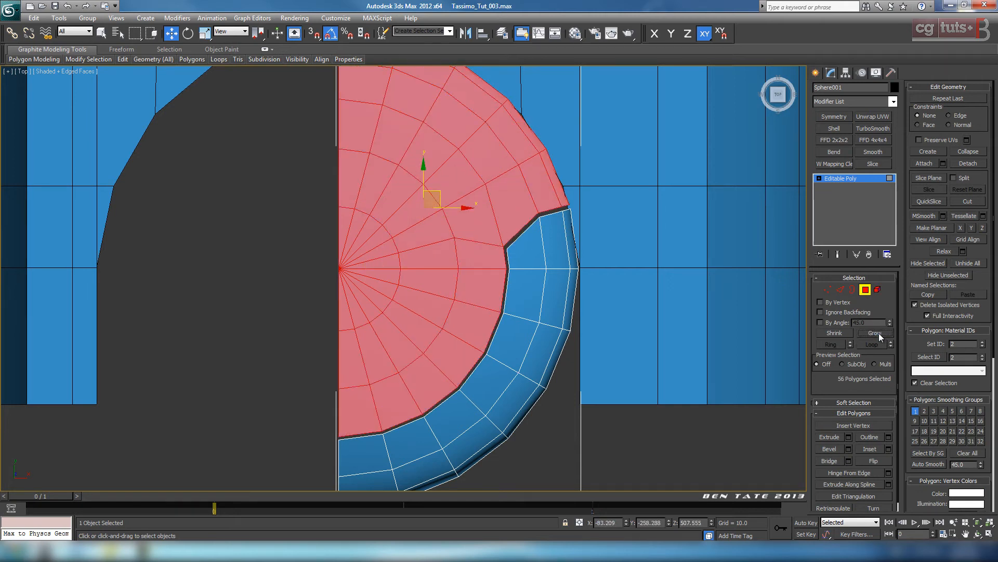
# Step: Detach the selected upper panel polygons as a separate object and finish polygon editing
pyautogui.moveTo(487, 269)
pyautogui.mouseDown(button='middle')
pyautogui.moveTo(460, 285)
pyautogui.moveTo(473, 264)
pyautogui.mouseUp(button='middle')
pyautogui.hotkey('alt', 'w')
pyautogui.middleClick(668, 400)
pyautogui.hotkey('alt', 'w')
pyautogui.moveTo(668, 399); pyautogui.dragTo(562, 363, button='middle')
pyautogui.press('F3')
pyautogui.scroll(-2, 564, 368)
pyautogui.scroll(-2, 564, 368)
pyautogui.keyDown('alt'); pyautogui.moveTo(541, 327); pyautogui.dragTo(494, 359, button='middle'); pyautogui.keyUp('alt')
pyautogui.click(976, 164)
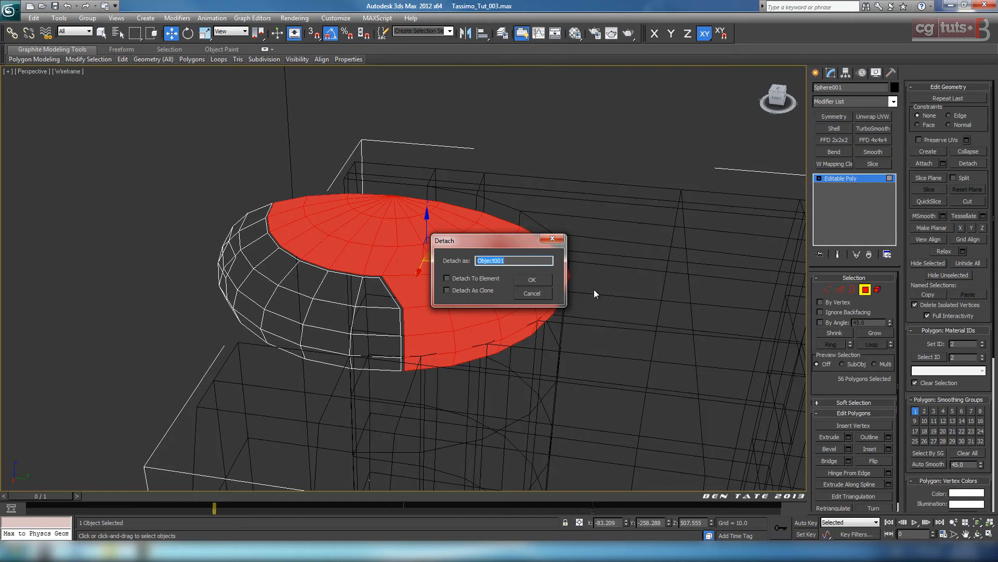
pyautogui.click(540, 277)
pyautogui.click(866, 284)
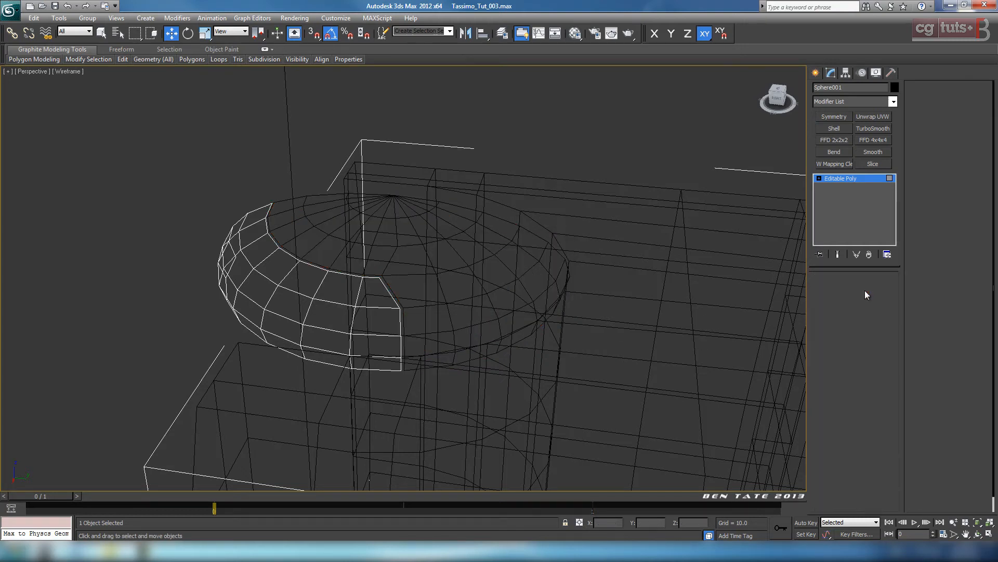
# Step: Inspect the seam gap in shaded display and select the detached upper panel
pyautogui.press('F3')
pyautogui.keyDown('alt'); pyautogui.moveTo(516, 315); pyautogui.dragTo(507, 334, button='middle'); pyautogui.keyUp('alt')
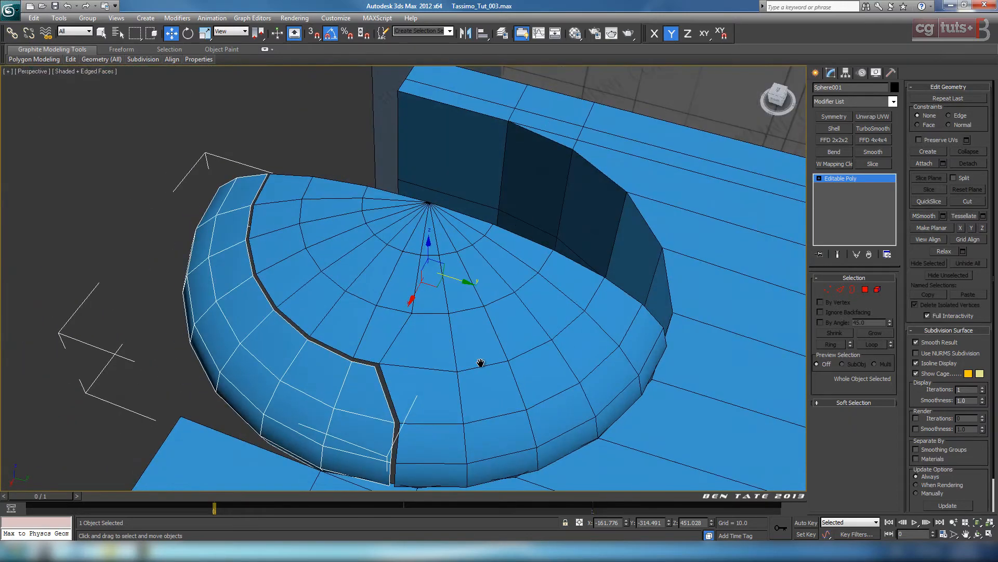
pyautogui.scroll(4, 459, 330)
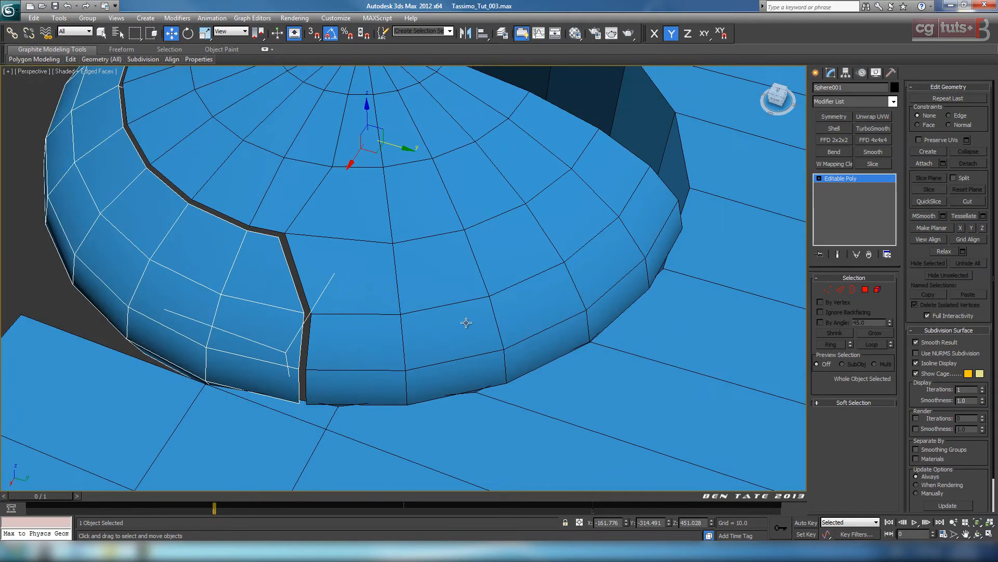
pyautogui.moveTo(477, 306); pyautogui.dragTo(445, 292, button='middle')
pyautogui.scroll(-2, 423, 287)
pyautogui.click(471, 282)
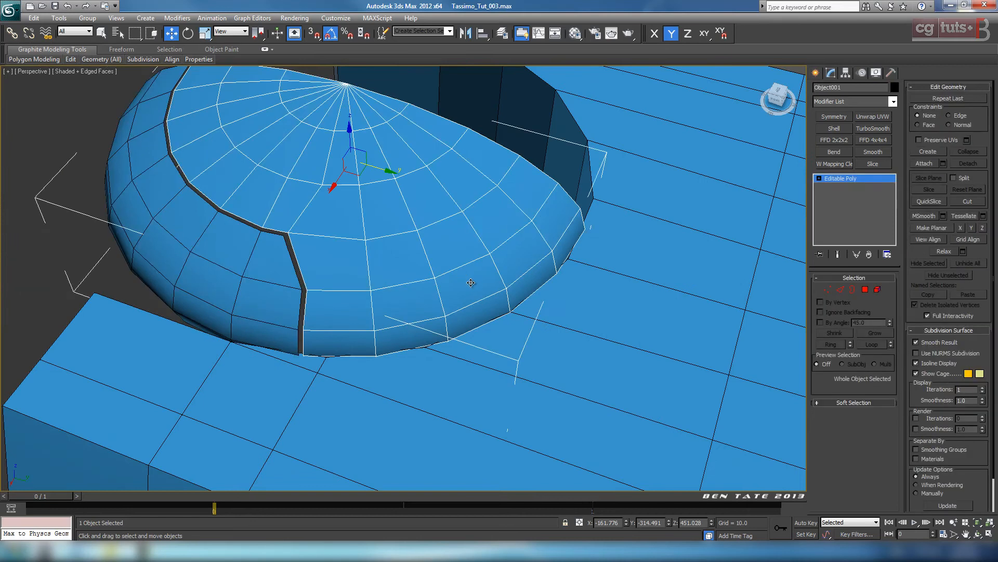
# Step: Delete the lowest row of polygons on the detached panel in the Right view, and finish polygon editing
pyautogui.moveTo(526, 312); pyautogui.dragTo(498, 306, button='middle')
pyautogui.press('F3')
pyautogui.moveTo(528, 401)
pyautogui.mouseDown(button='middle')
pyautogui.moveTo(528, 352)
pyautogui.moveTo(514, 357)
pyautogui.moveTo(457, 283)
pyautogui.moveTo(511, 319)
pyautogui.moveTo(494, 346)
pyautogui.moveTo(450, 296)
pyautogui.mouseUp(button='middle')
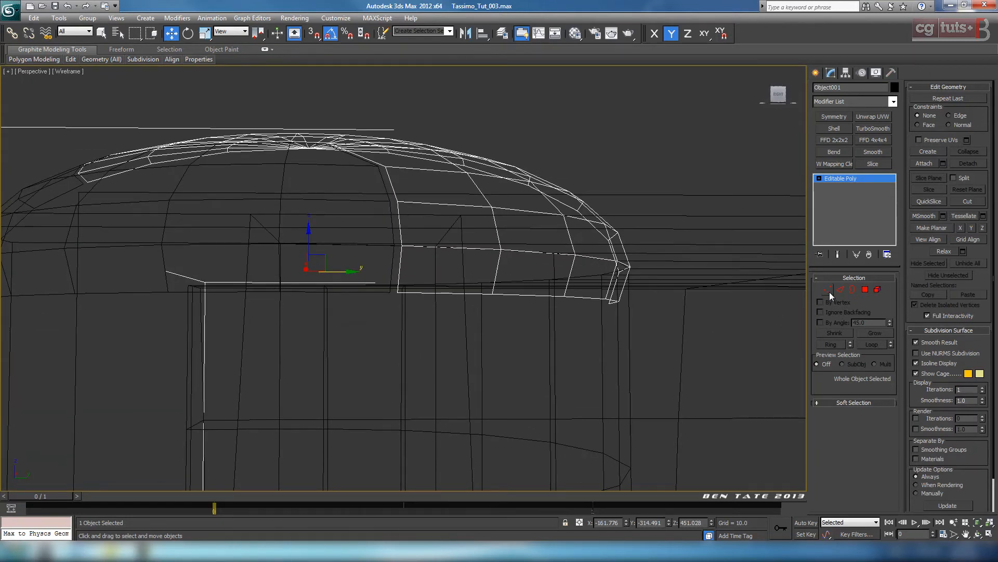
pyautogui.click(862, 292)
pyautogui.hotkey('alt', 'w')
pyautogui.rightClick(358, 385)
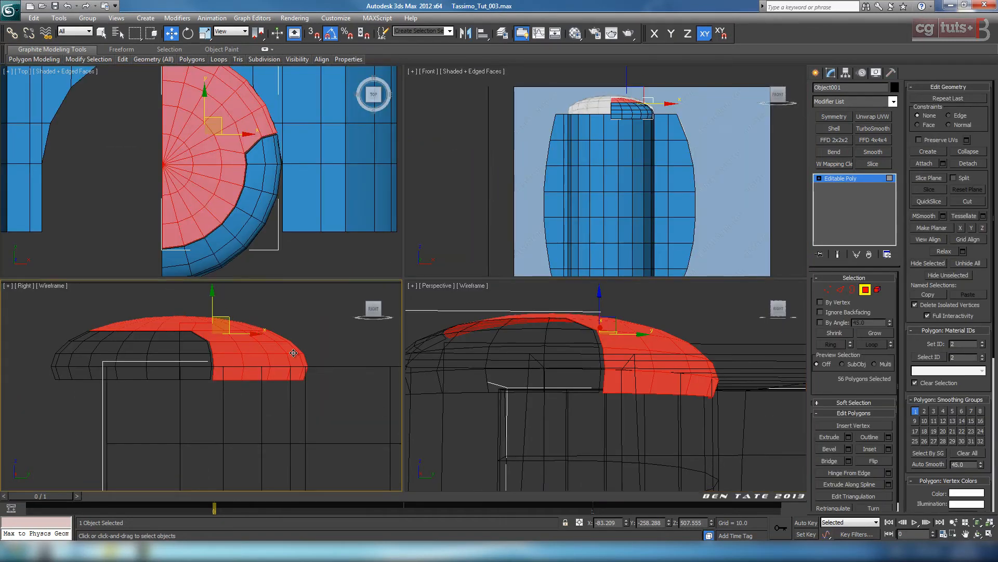
pyautogui.hotkey('alt', 'w')
pyautogui.click(353, 320)
pyautogui.moveTo(749, 290); pyautogui.dragTo(750, 360)
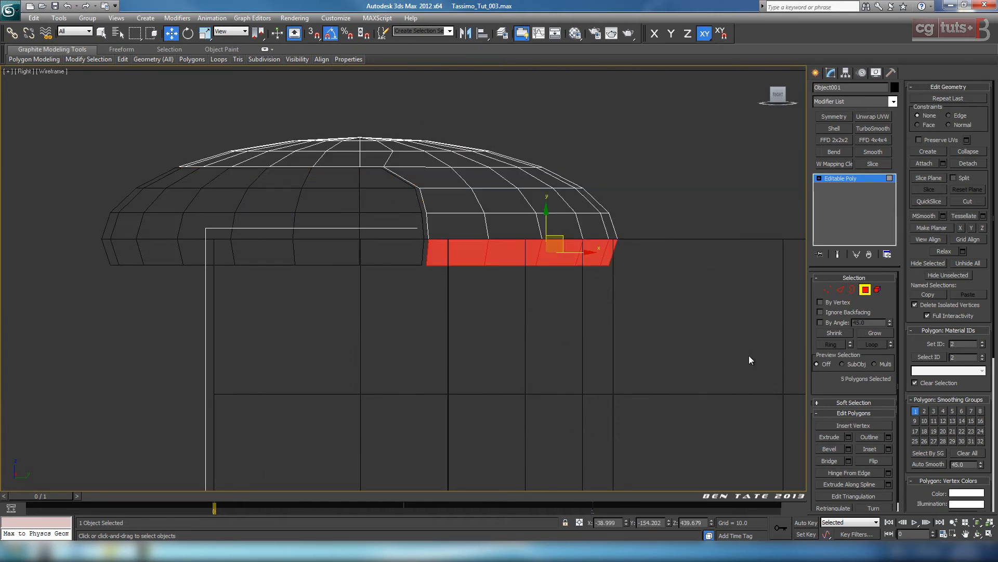
pyautogui.click(725, 389)
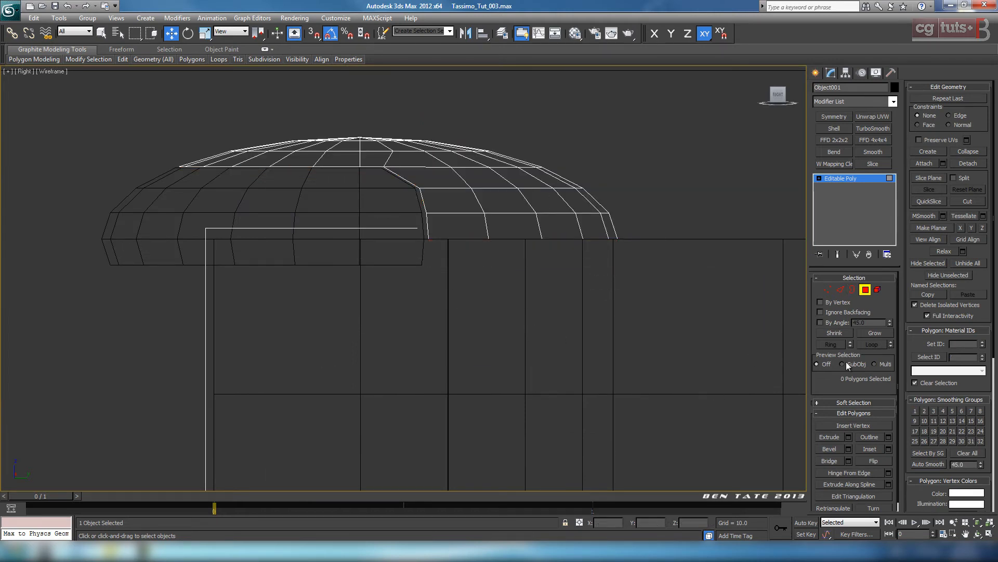
pyautogui.click(865, 290)
# Step: Ring-select the vertical edges of the panel's lowest remaining row and connect them with one horizontal edge loop
pyautogui.scroll(3, 550, 305)
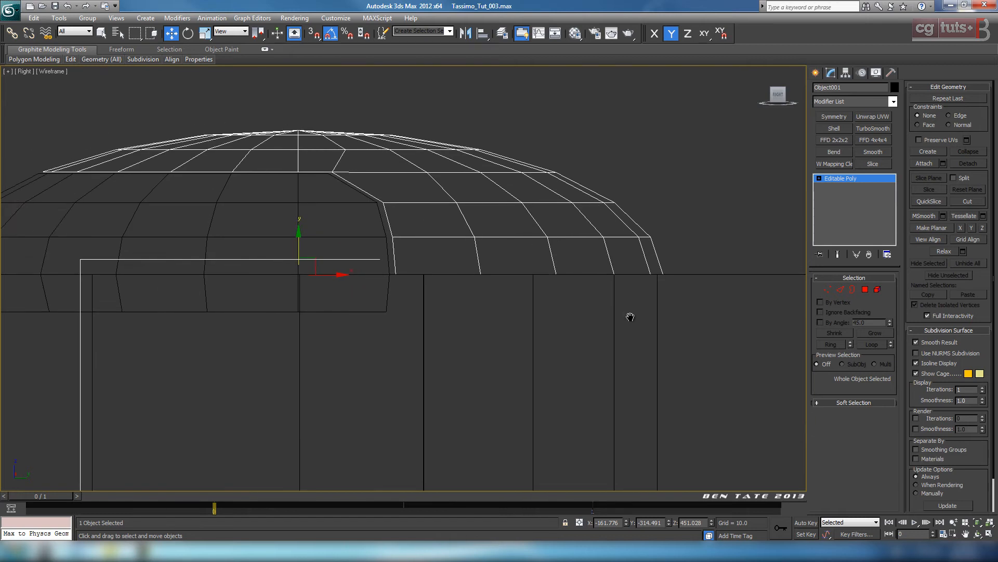
pyautogui.moveTo(631, 314); pyautogui.dragTo(611, 326, button='middle')
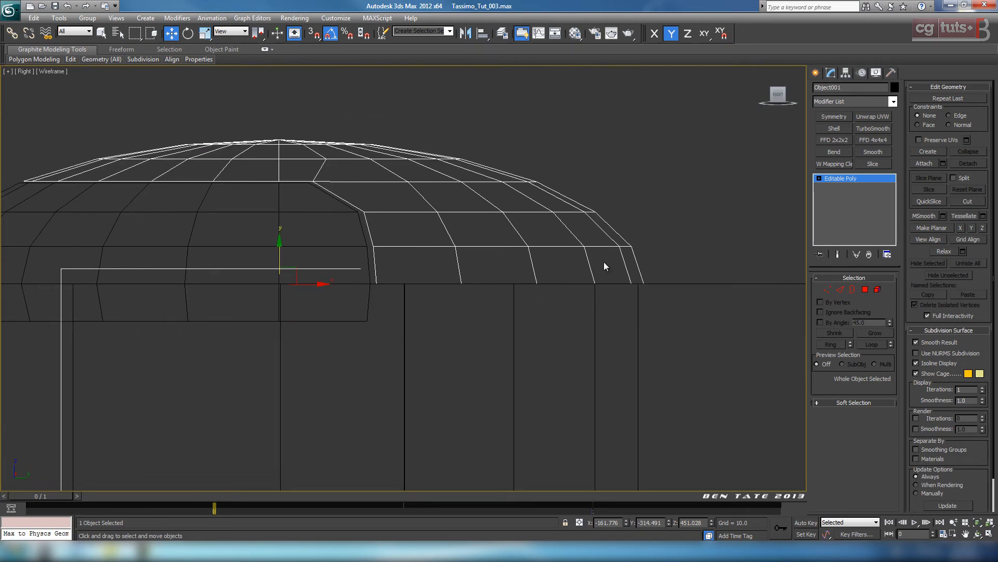
pyautogui.click(838, 290)
pyautogui.click(639, 262)
pyautogui.click(832, 344)
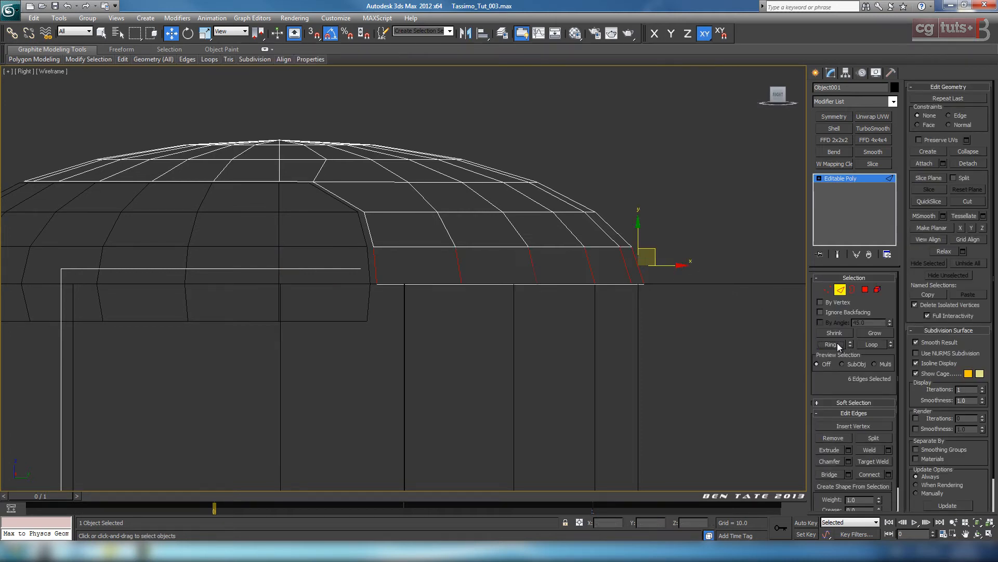
pyautogui.click(889, 474)
pyautogui.moveTo(629, 357); pyautogui.dragTo(632, 304, button='middle')
pyautogui.click(409, 329)
pyautogui.moveTo(578, 327); pyautogui.dragTo(506, 337, button='middle')
# Step: Select the new loop's vertices except the one at the seam, and move them about 3.78 units in positive X in the Right view
pyautogui.keyDown('ctrl'); pyautogui.click(830, 291); pyautogui.keyUp('ctrl')
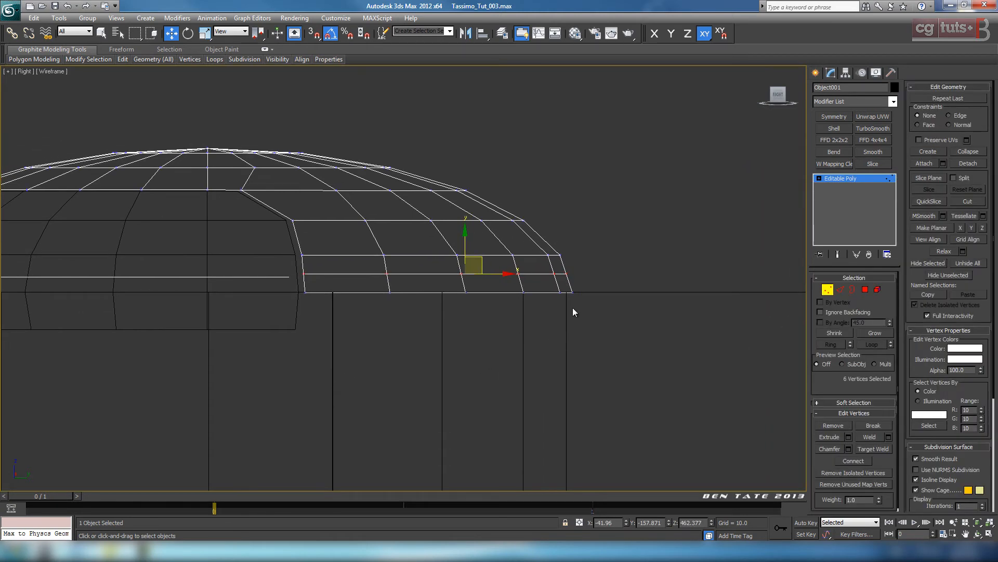
pyautogui.moveTo(573, 308); pyautogui.dragTo(555, 343, button='middle')
pyautogui.keyDown('alt'); pyautogui.moveTo(245, 295); pyautogui.dragTo(286, 322); pyautogui.keyUp('alt')
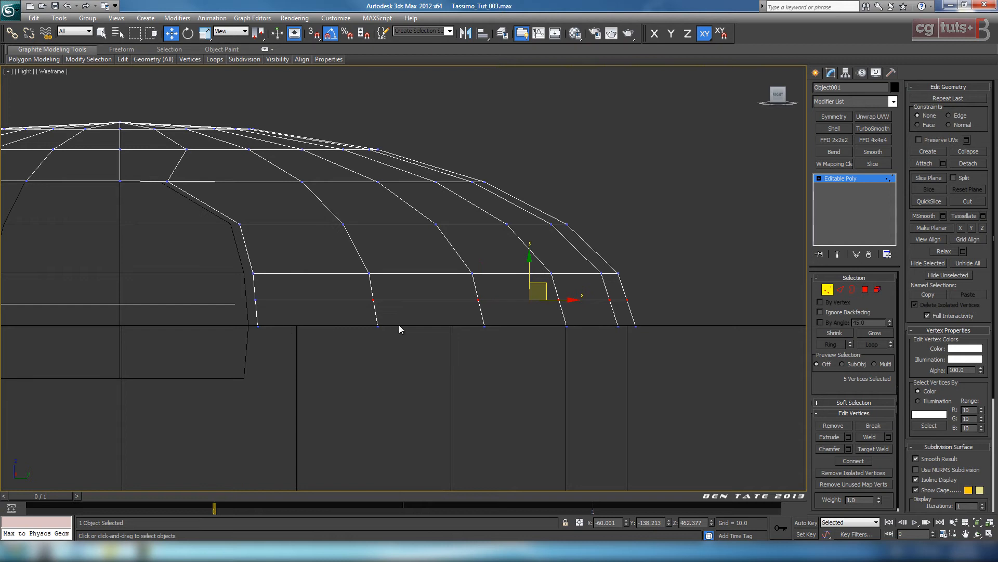
pyautogui.moveTo(574, 314); pyautogui.dragTo(560, 313, button='middle')
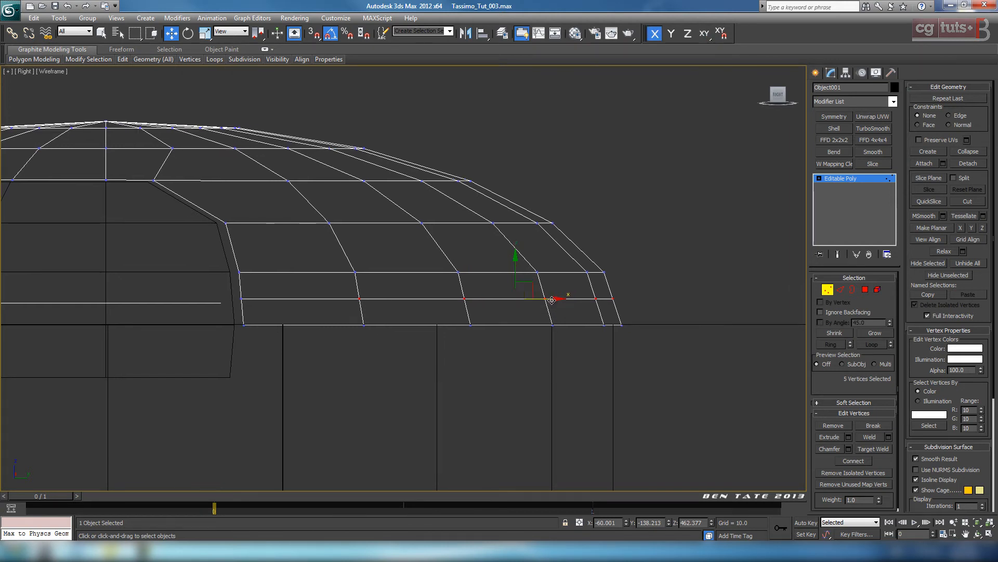
pyautogui.moveTo(552, 300); pyautogui.dragTo(559, 301)
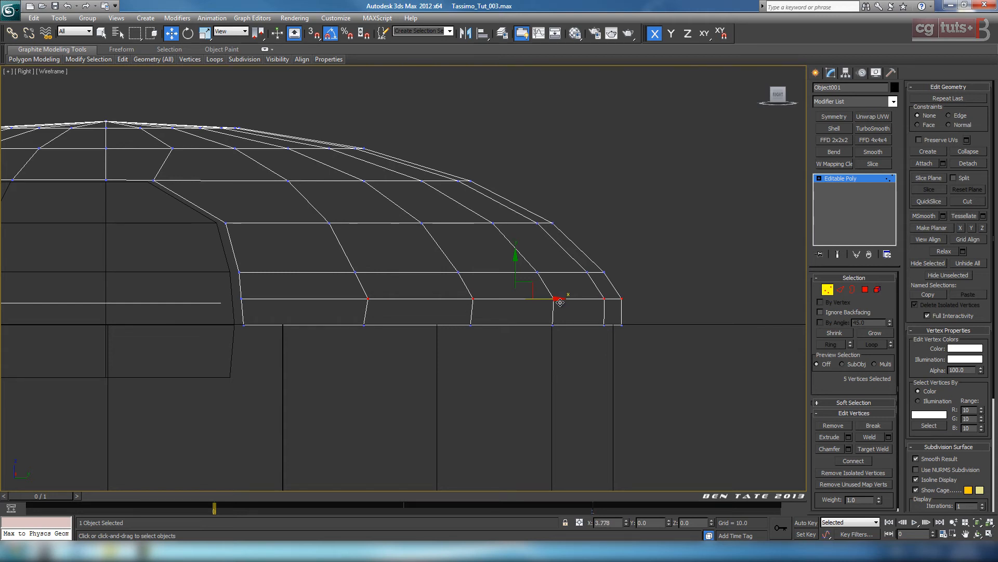
# Step: In the Top view, move the new loop's second vertex from the back edge about 0.97 units in X and -0.36 in Y
pyautogui.hotkey('alt', 'w')
pyautogui.hotkey('alt', 'w')
pyautogui.scroll(3, 500, 357)
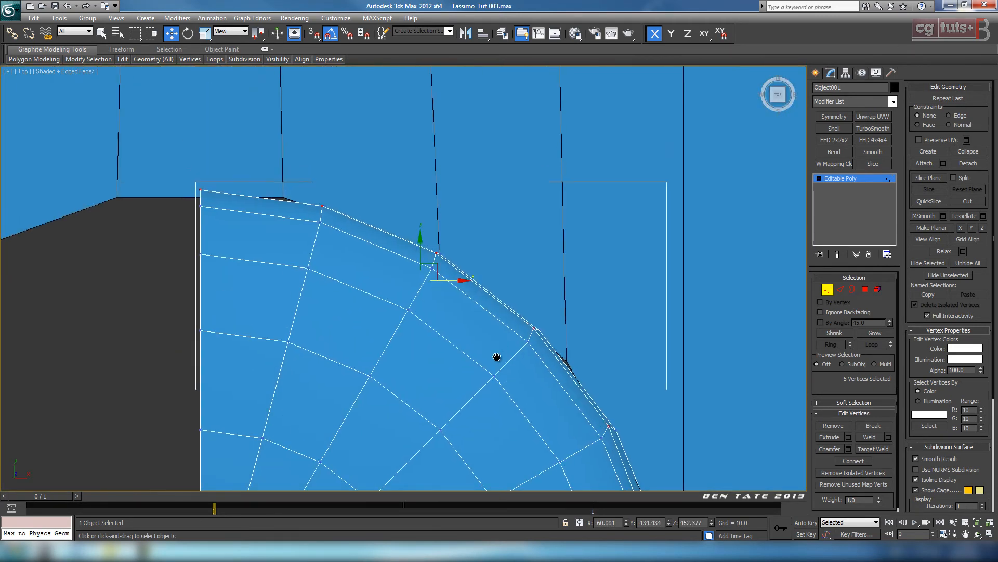
pyautogui.press('F3')
pyautogui.moveTo(504, 357)
pyautogui.mouseDown(button='middle')
pyautogui.moveTo(486, 286)
pyautogui.moveTo(490, 383)
pyautogui.mouseUp(button='middle')
pyautogui.scroll(4, 440, 343)
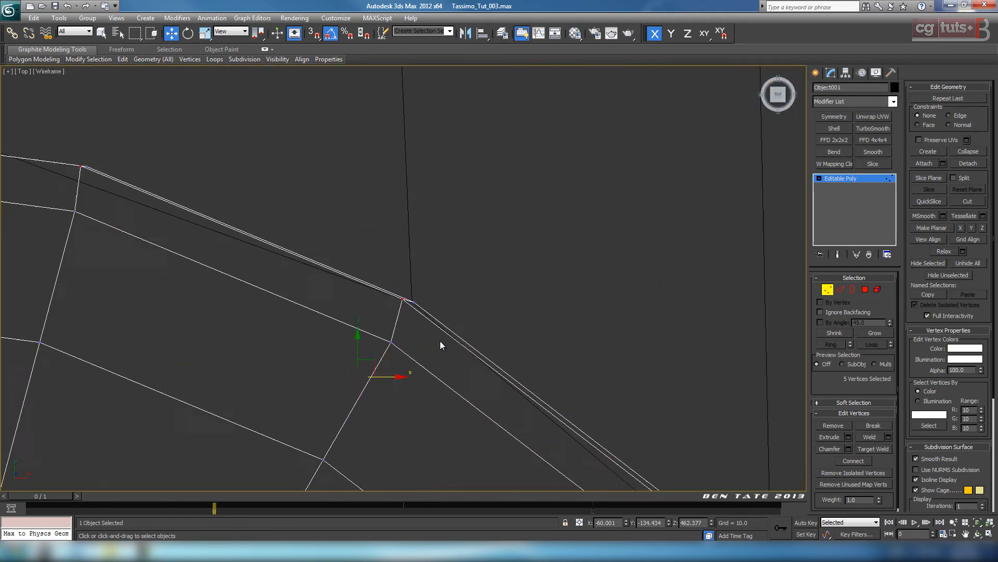
pyautogui.moveTo(440, 343); pyautogui.dragTo(627, 373, button='middle')
pyautogui.moveTo(451, 347); pyautogui.dragTo(749, 427, button='middle')
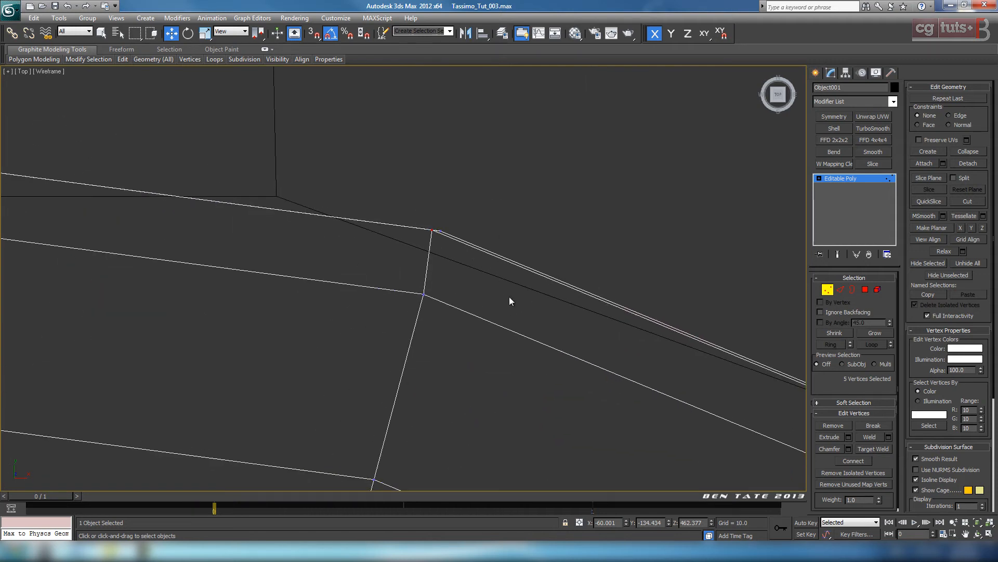
pyautogui.scroll(-1, 479, 287)
pyautogui.moveTo(472, 311); pyautogui.dragTo(401, 325, button='middle')
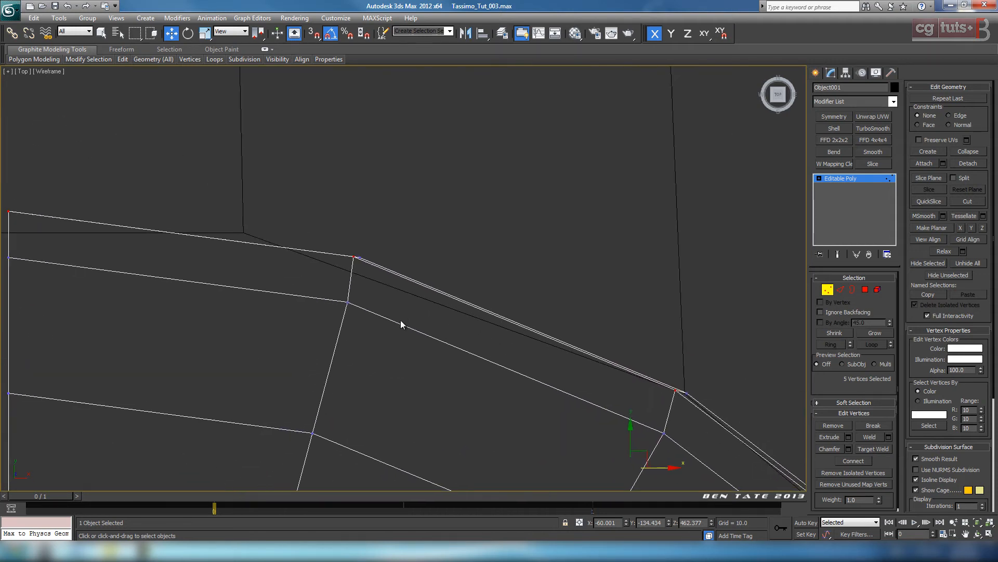
pyautogui.scroll(1, 401, 325)
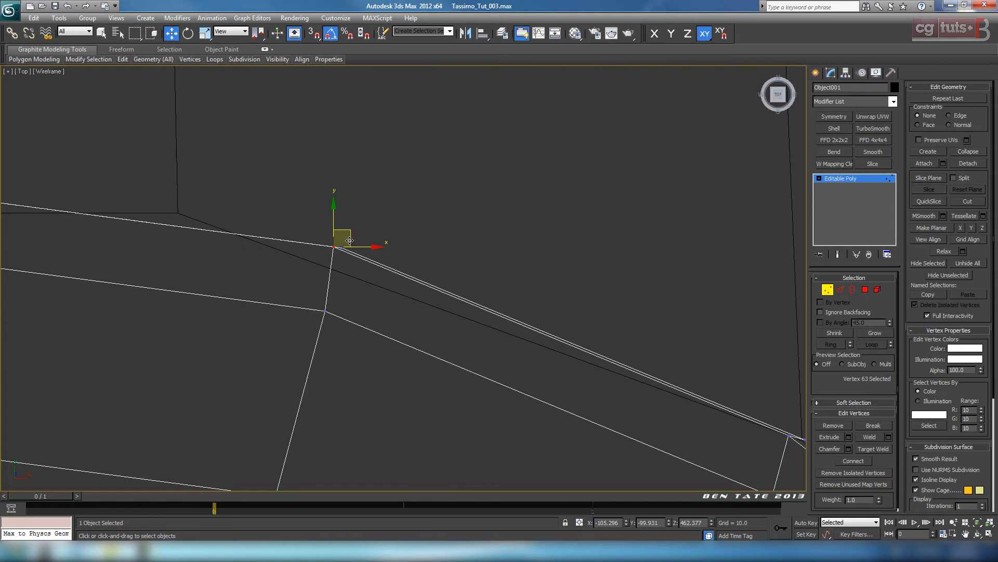
pyautogui.moveTo(350, 241); pyautogui.dragTo(358, 243)
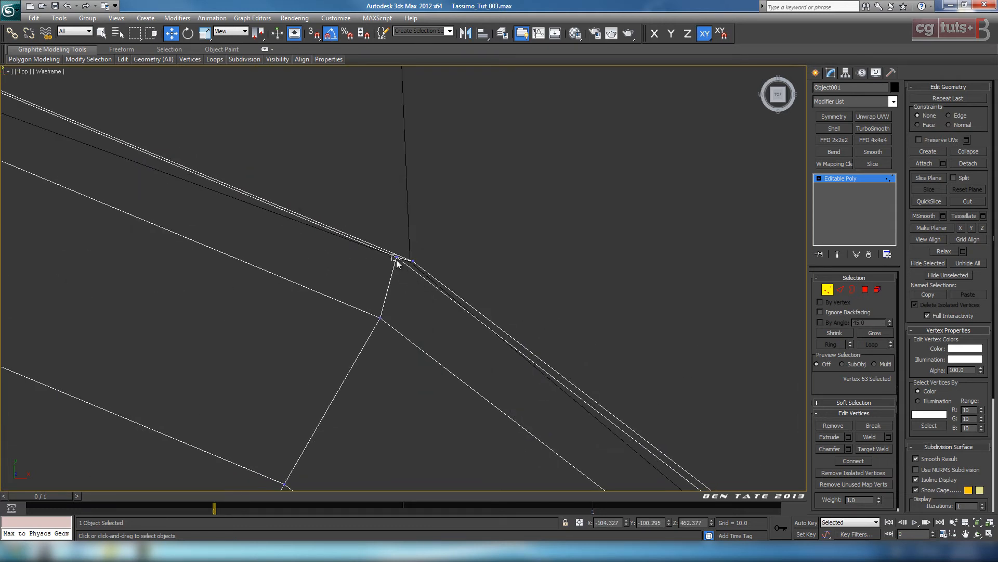
# Step: Move the next two vertices of the new loop into line with their radial edges, close to the outer rim
pyautogui.click(396, 258)
pyautogui.moveTo(415, 244); pyautogui.dragTo(427, 254)
pyautogui.scroll(-3, 499, 307)
pyautogui.moveTo(588, 388); pyautogui.dragTo(372, 205, button='middle')
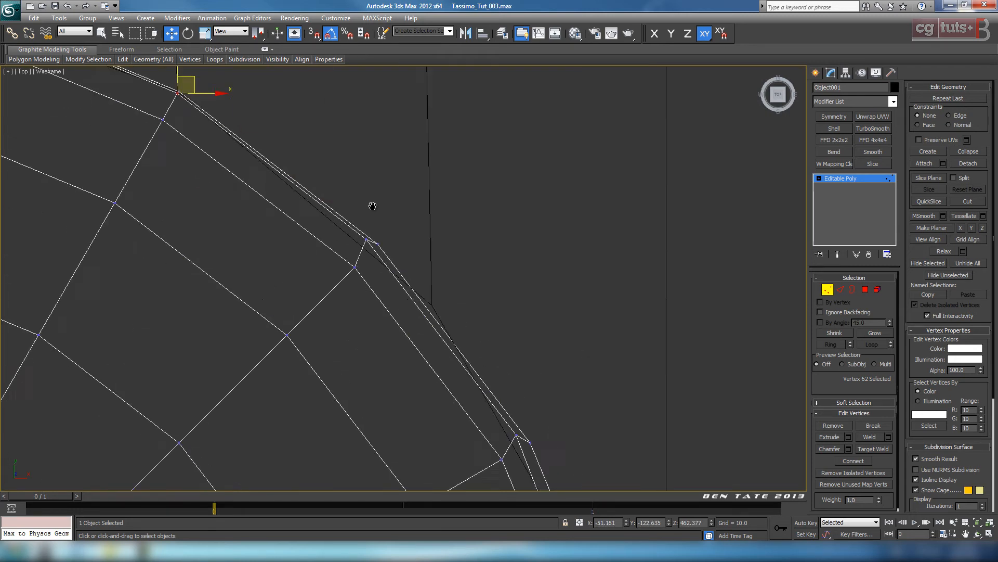
pyautogui.scroll(5, 364, 202)
pyautogui.moveTo(324, 162); pyautogui.dragTo(330, 193)
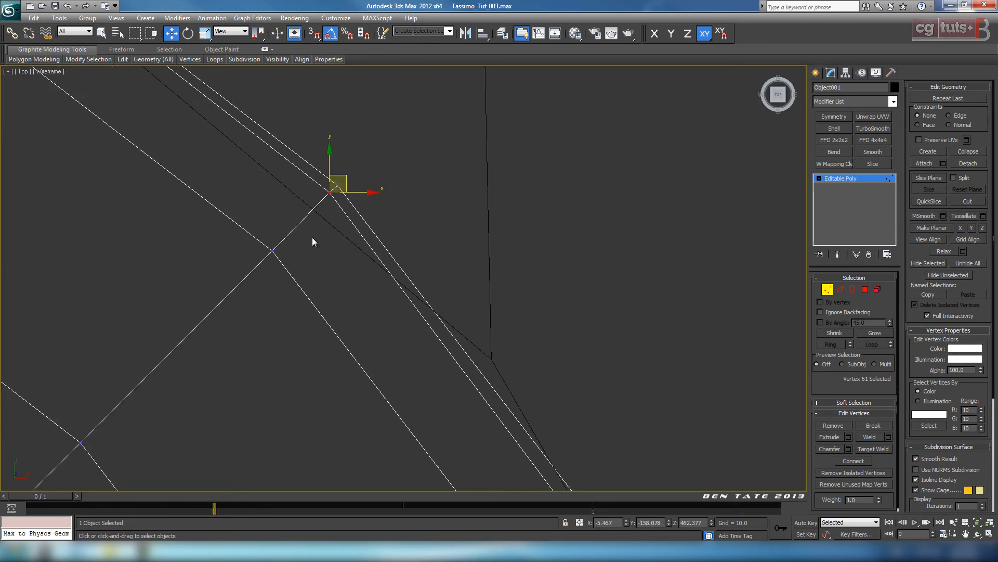
# Step: Move the new loop's vertex just before the seam about 2.1 units in X and -2.5 in Y, towards the rim
pyautogui.moveTo(520, 401); pyautogui.dragTo(442, 237, button='middle')
pyautogui.scroll(-3, 441, 237)
pyautogui.moveTo(531, 334); pyautogui.dragTo(404, 152, button='middle')
pyautogui.scroll(3, 410, 221)
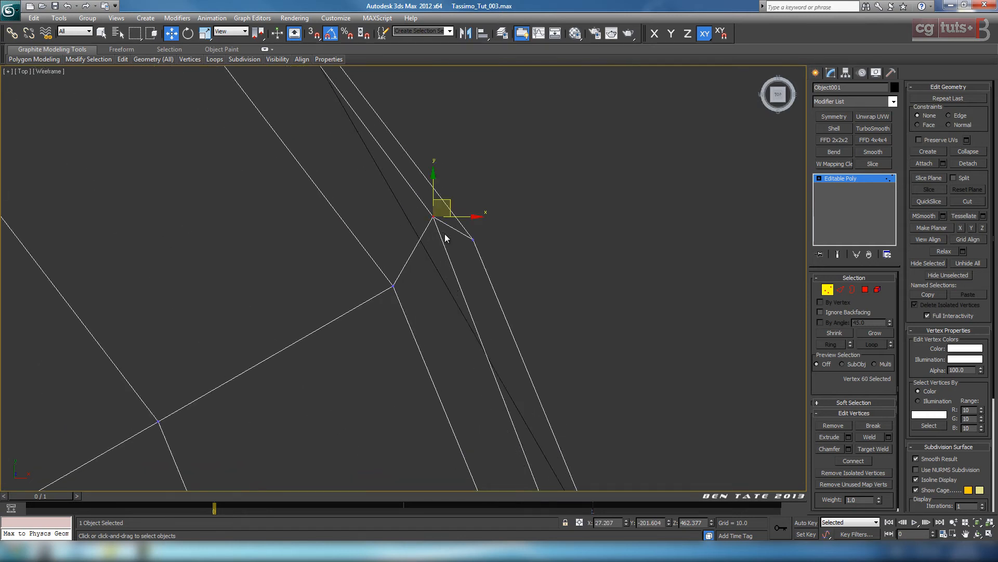
pyautogui.moveTo(452, 206); pyautogui.dragTo(477, 234)
# Step: Move the new loop's vertex at the seam 1.783 units in X and 0.277 in Y, and return to the Perspective view
pyautogui.scroll(-3, 499, 291)
pyautogui.moveTo(495, 373); pyautogui.dragTo(432, 224, button='middle')
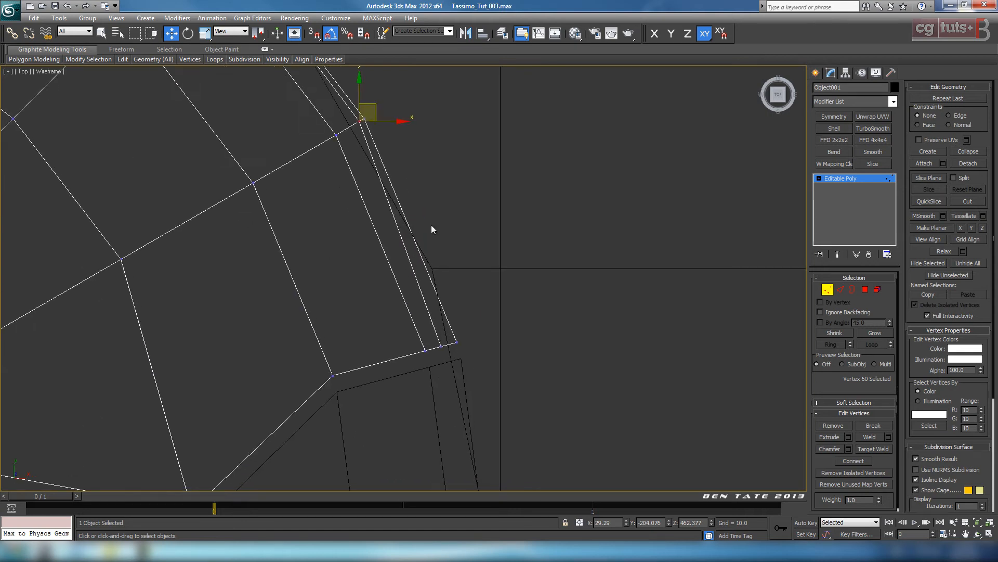
pyautogui.scroll(2, 432, 224)
pyautogui.moveTo(475, 365); pyautogui.dragTo(485, 361)
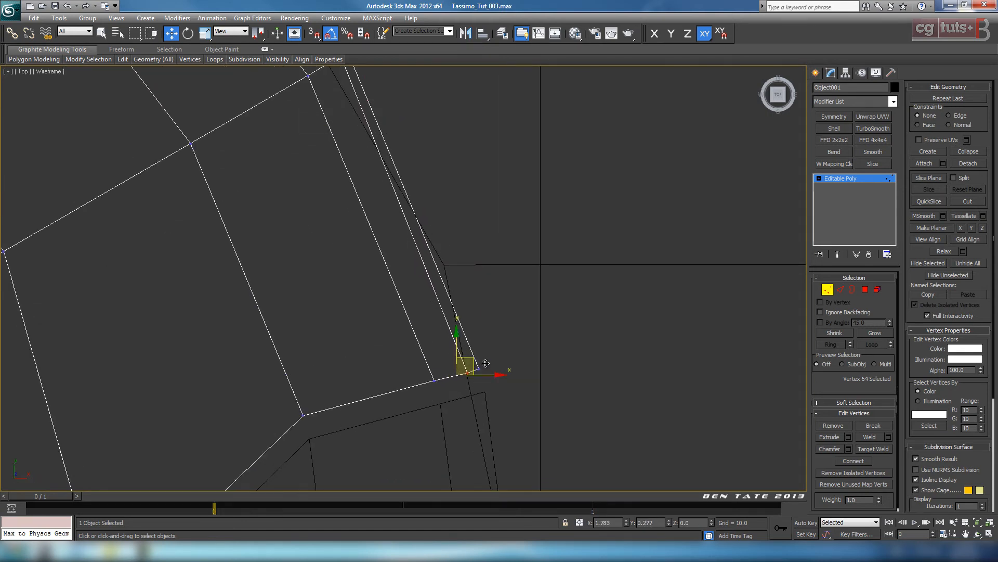
pyautogui.hotkey('alt', 'w')
pyautogui.rightClick(603, 417)
pyautogui.hotkey('alt', 'w')
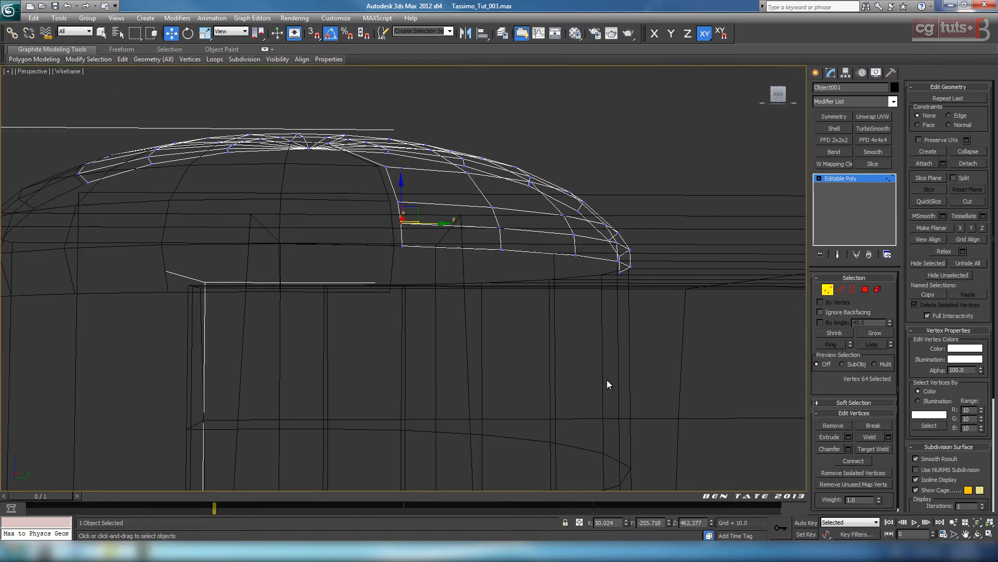
# Step: Select the upper panel's five lower rim edges behind the seam and extrude them about 203 units in Y in the Top view
pyautogui.press('.')
pyautogui.press('F3')
pyautogui.moveTo(588, 338); pyautogui.dragTo(562, 385, button='middle')
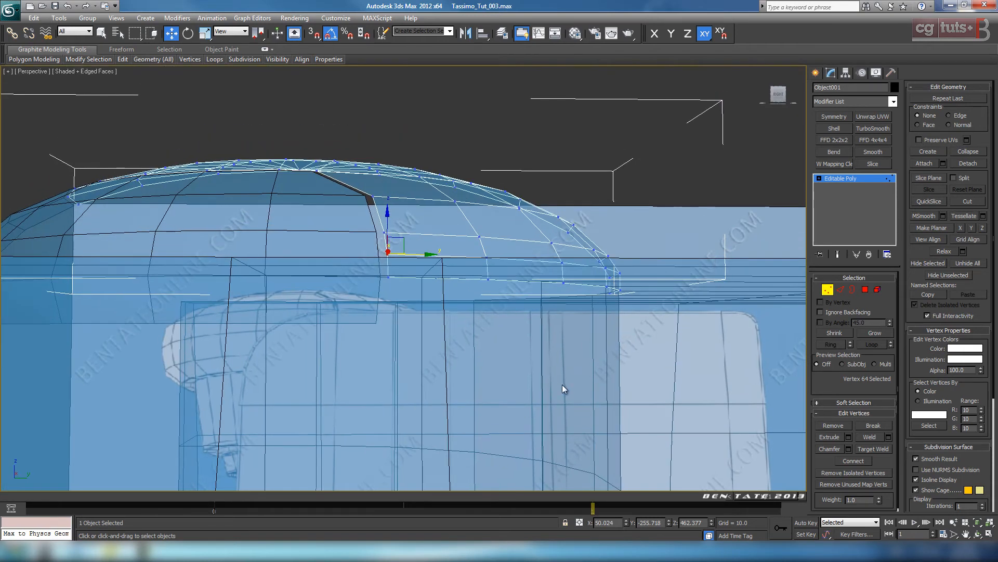
pyautogui.moveTo(507, 310)
pyautogui.keyDown('alt'); pyautogui.mouseDown(button='middle')
pyautogui.moveTo(534, 345)
pyautogui.moveTo(588, 325)
pyautogui.moveTo(509, 339)
pyautogui.moveTo(493, 380)
pyautogui.moveTo(490, 341)
pyautogui.moveTo(365, 349)
pyautogui.mouseUp(button='middle'); pyautogui.keyUp('alt')
pyautogui.scroll(-4, 490, 341)
pyautogui.scroll(3, 474, 345)
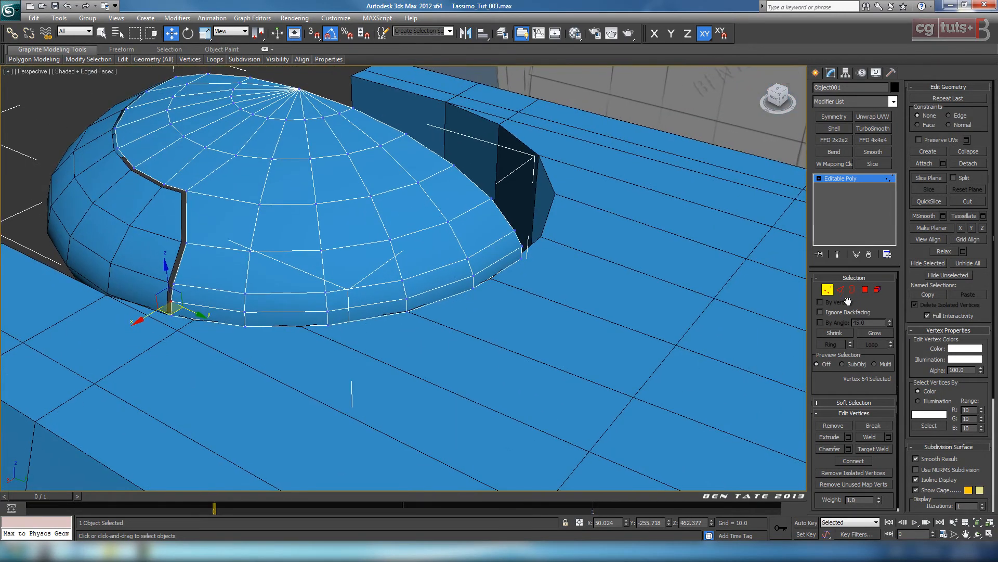
pyautogui.click(841, 289)
pyautogui.press('F3')
pyautogui.doubleClick(445, 297)
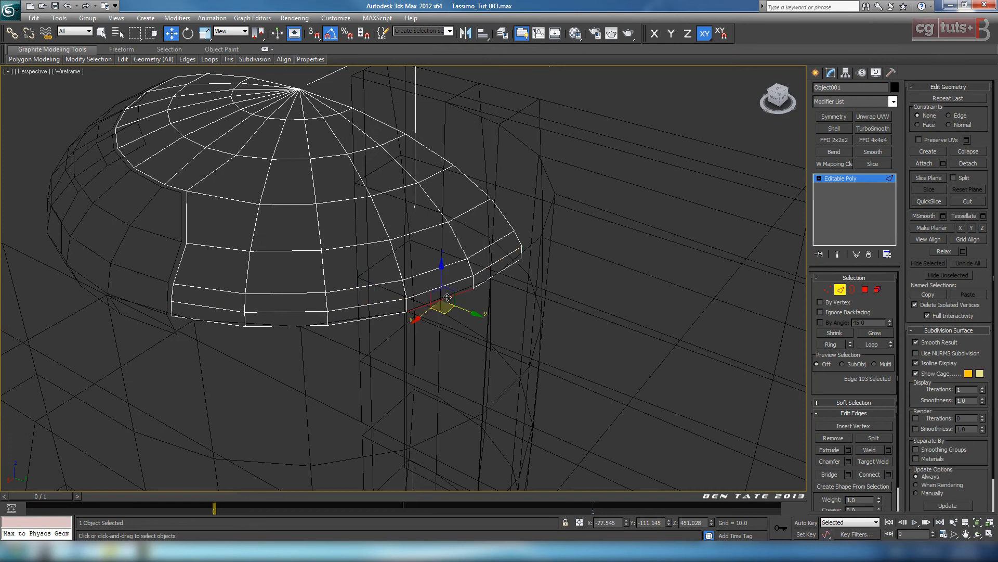
pyautogui.hotkey('alt', 'w')
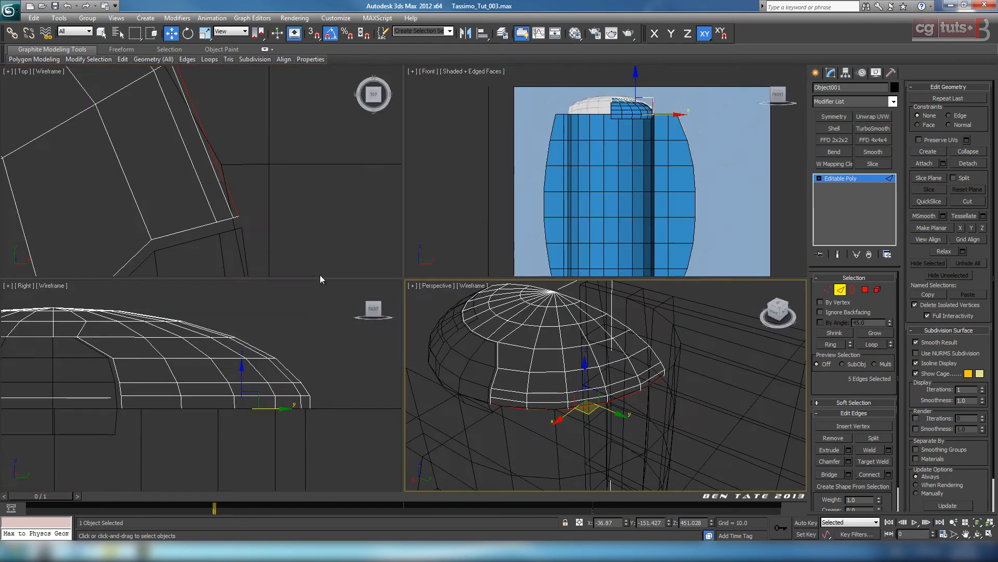
pyautogui.rightClick(250, 209)
pyautogui.hotkey('alt', 'w')
pyautogui.scroll(-7, 360, 297)
pyautogui.moveTo(406, 268); pyautogui.dragTo(538, 421, button='middle')
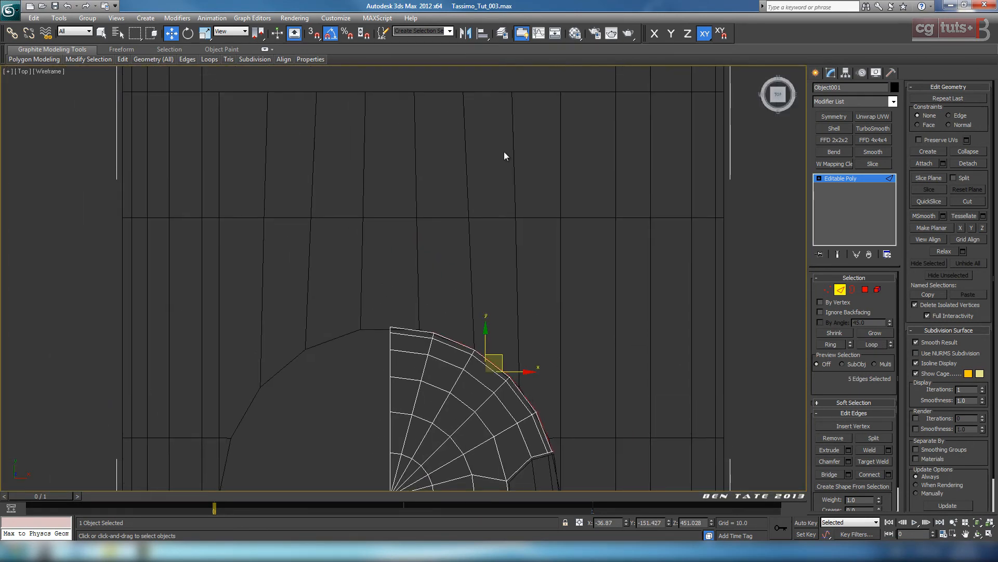
pyautogui.keyDown('shift'); pyautogui.moveTo(485, 338); pyautogui.dragTo(486, 183); pyautogui.keyUp('shift')
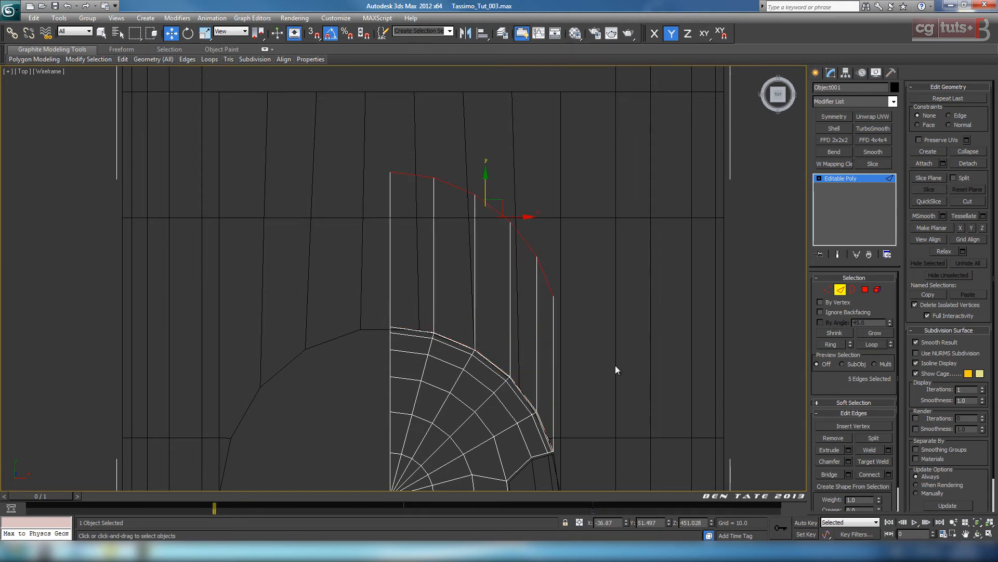
# Step: Make the extruded edges planar in Y, align them with the body's horizontal edge line behind the dome, and return to the Perspective view
pyautogui.moveTo(615, 365); pyautogui.dragTo(619, 285, button='middle')
pyautogui.click(973, 230)
pyautogui.moveTo(557, 275); pyautogui.dragTo(581, 286, button='middle')
pyautogui.moveTo(432, 256); pyautogui.dragTo(477, 291, button='middle')
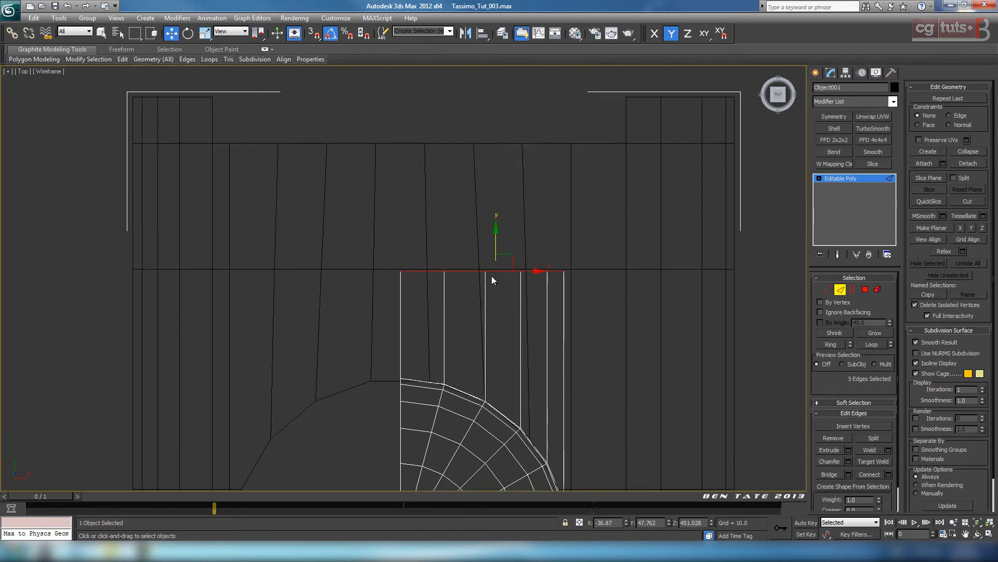
pyautogui.scroll(2, 493, 276)
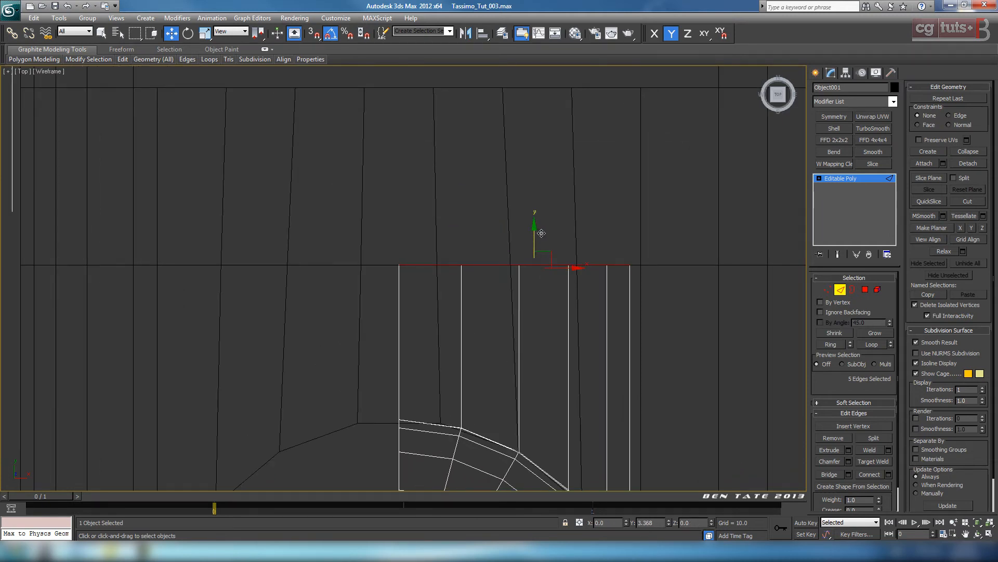
pyautogui.hotkey('alt', 'w')
pyautogui.middleClick(633, 417)
pyautogui.hotkey('alt', 'w')
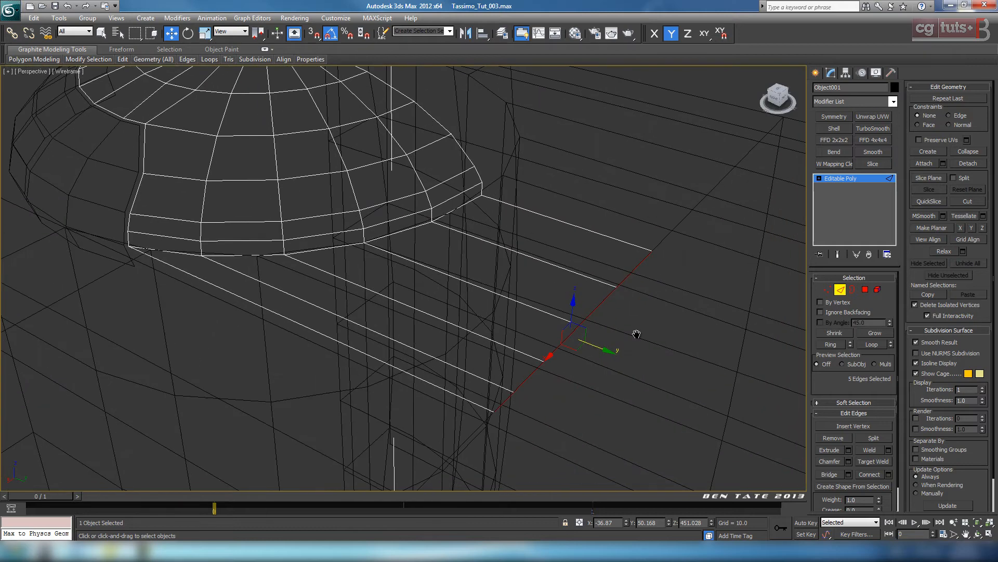
# Step: Leave edge editing, hide both dome panels, and select the main body box
pyautogui.scroll(-4, 636, 334)
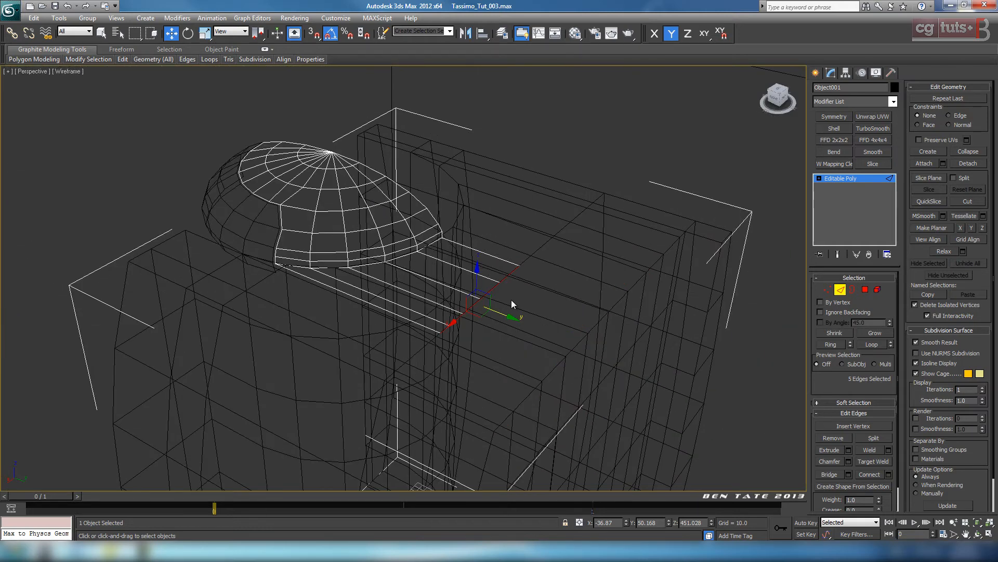
pyautogui.press('F3')
pyautogui.moveTo(511, 300)
pyautogui.keyDown('alt'); pyautogui.mouseDown(button='middle')
pyautogui.moveTo(501, 334)
pyautogui.moveTo(570, 350)
pyautogui.moveTo(577, 310)
pyautogui.moveTo(575, 361)
pyautogui.moveTo(616, 367)
pyautogui.moveTo(557, 356)
pyautogui.moveTo(525, 332)
pyautogui.moveTo(525, 360)
pyautogui.moveTo(434, 366)
pyautogui.moveTo(508, 382)
pyautogui.moveTo(514, 402)
pyautogui.moveTo(510, 341)
pyautogui.moveTo(560, 356)
pyautogui.moveTo(567, 337)
pyautogui.moveTo(653, 294)
pyautogui.moveTo(654, 277)
pyautogui.mouseUp(button='middle'); pyautogui.keyUp('alt')
pyautogui.scroll(-4, 574, 364)
pyautogui.scroll(6, 567, 337)
pyautogui.click(842, 290)
pyautogui.moveTo(535, 330); pyautogui.dragTo(532, 294, button='middle')
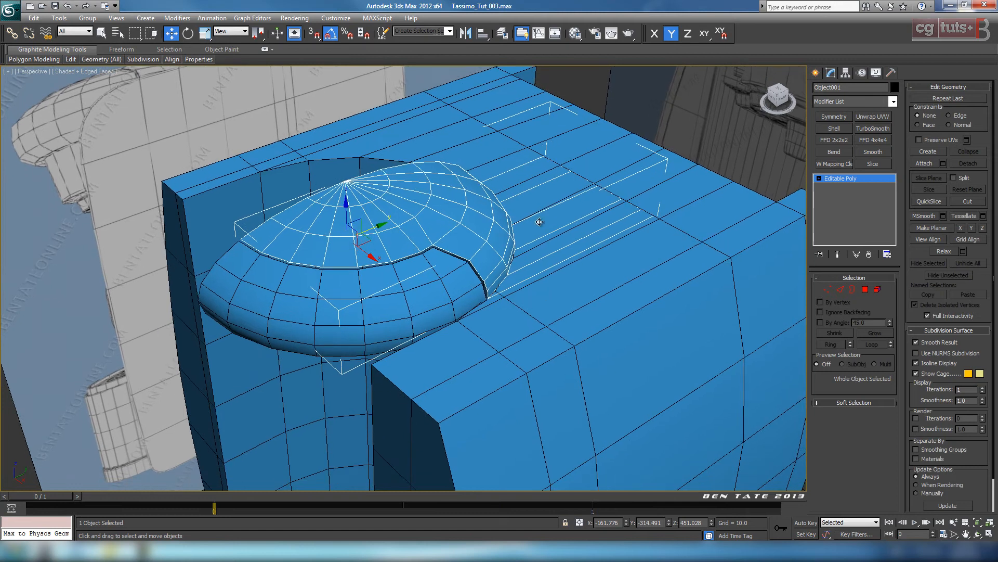
pyautogui.keyDown('ctrl'); pyautogui.click(453, 288); pyautogui.keyUp('ctrl')
pyautogui.moveTo(599, 311); pyautogui.dragTo(588, 290, button='middle')
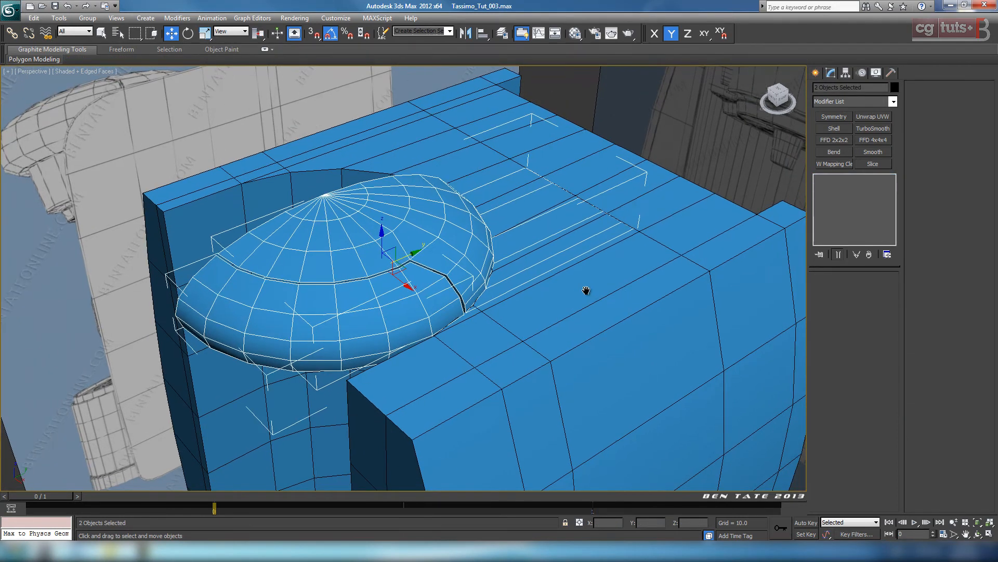
pyautogui.rightClick(586, 288)
pyautogui.click(621, 259)
pyautogui.click(531, 273)
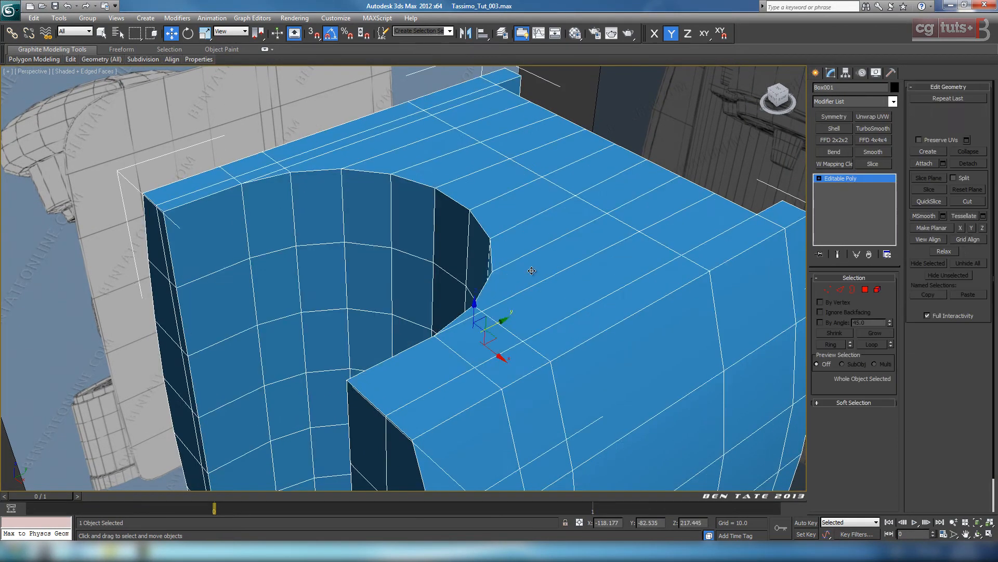
# Step: With Ignore Backfacing on, delete the body's nine top polygons around the curved recess and the uppermost row of nine polygons on the recess wall
pyautogui.keyDown('alt'); pyautogui.moveTo(531, 315); pyautogui.dragTo(569, 323, button='middle'); pyautogui.keyUp('alt')
pyautogui.scroll(-2, 556, 322)
pyautogui.moveTo(653, 280); pyautogui.dragTo(676, 283, button='middle')
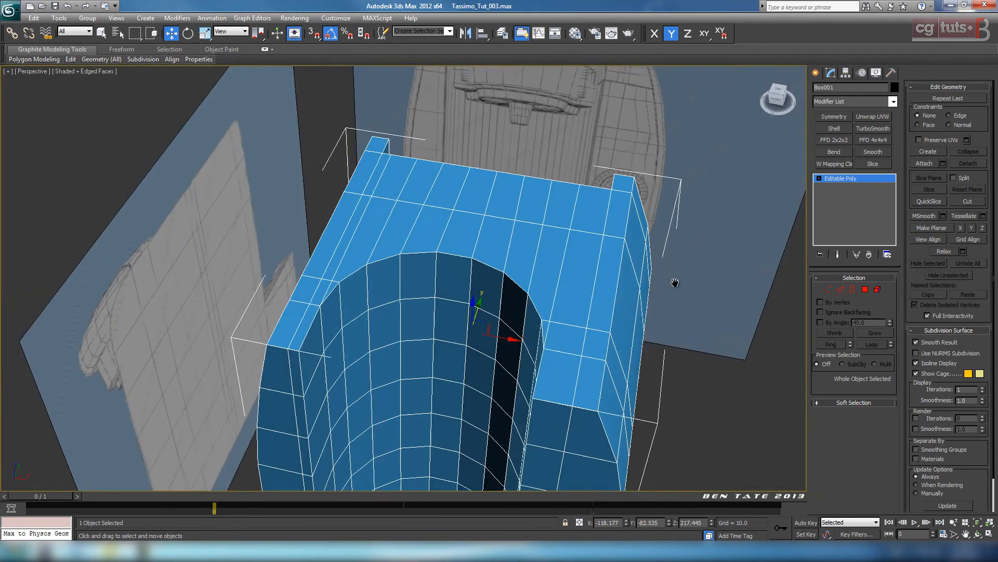
pyautogui.scroll(3, 606, 294)
pyautogui.moveTo(607, 294); pyautogui.dragTo(570, 270, button='middle')
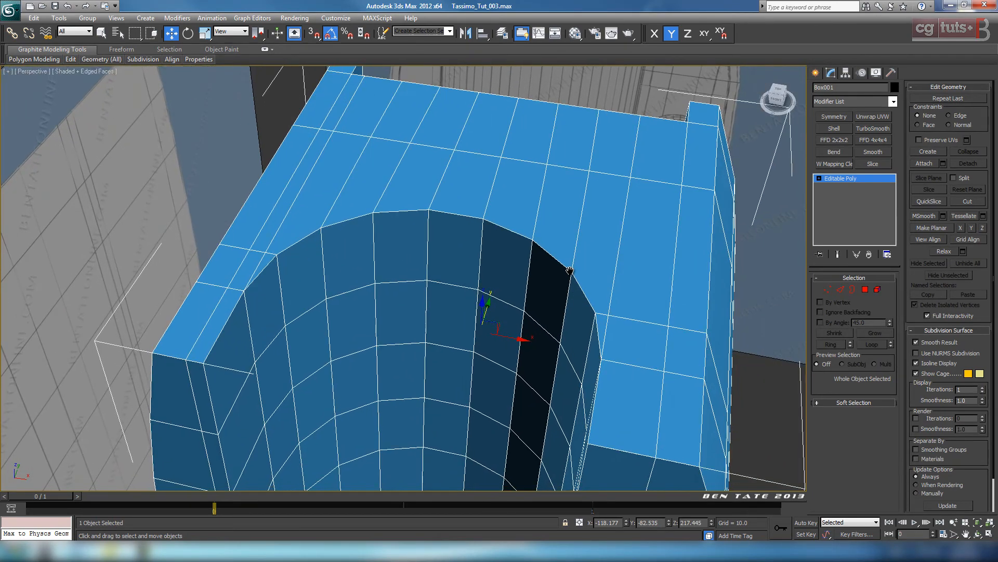
pyautogui.click(865, 289)
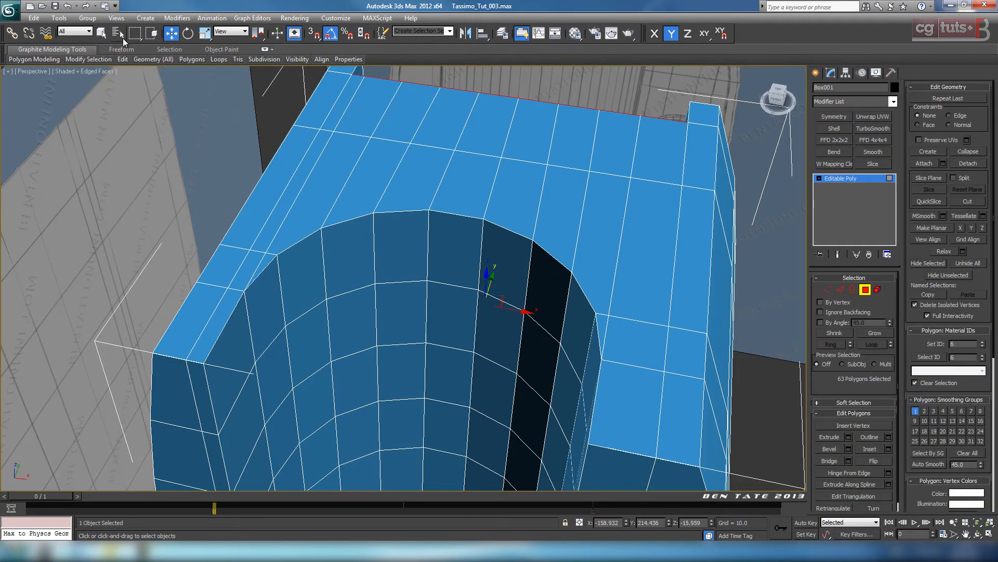
pyautogui.click(103, 33)
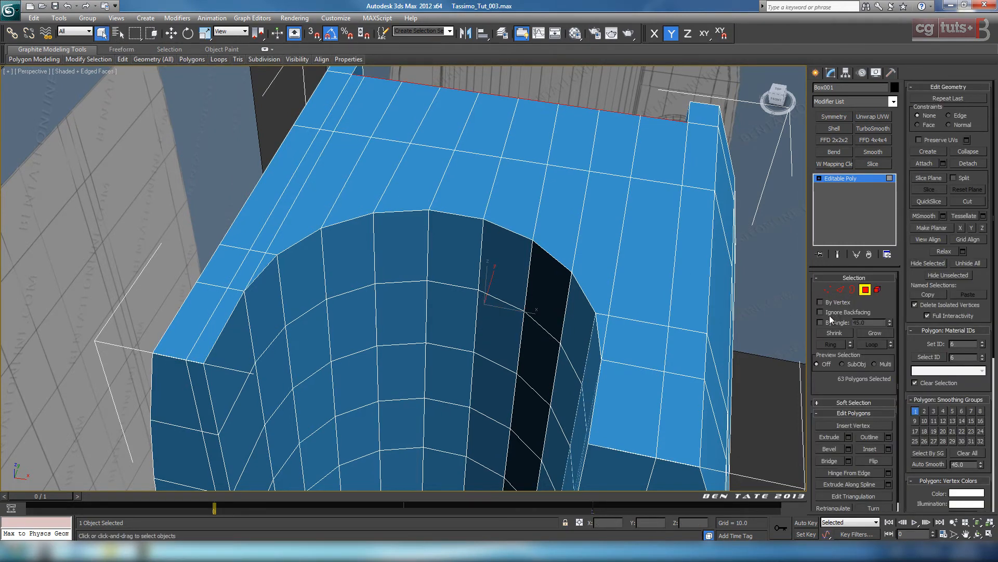
pyautogui.moveTo(330, 228)
pyautogui.mouseDown()
pyautogui.moveTo(346, 214)
pyautogui.moveTo(457, 208)
pyautogui.moveTo(595, 230)
pyautogui.moveTo(604, 324)
pyautogui.mouseUp()
pyautogui.keyDown('ctrl'); pyautogui.click(269, 261); pyautogui.keyUp('ctrl')
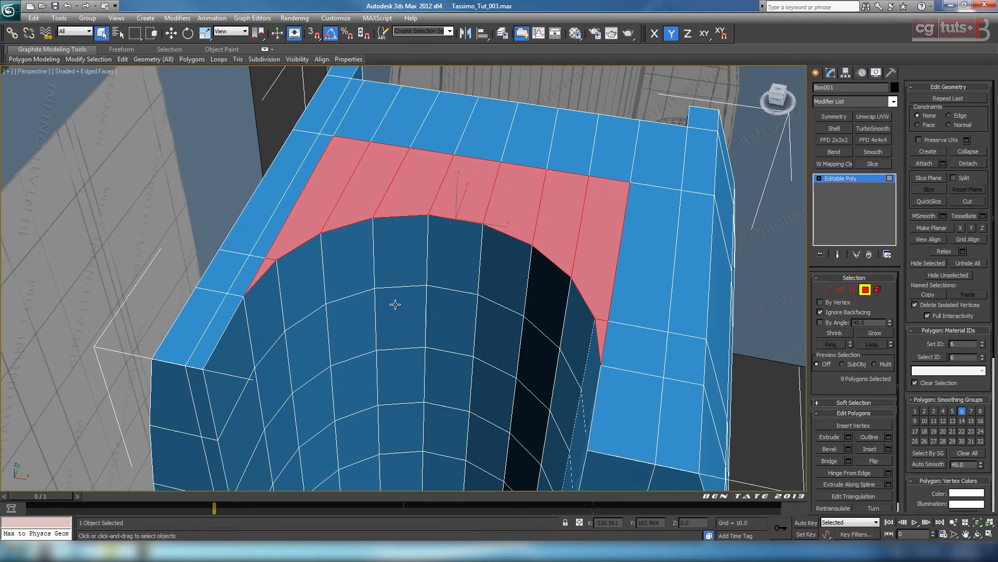
pyautogui.scroll(-3, 396, 303)
pyautogui.keyDown('alt'); pyautogui.moveTo(430, 312); pyautogui.dragTo(404, 295, button='middle'); pyautogui.keyUp('alt')
pyautogui.keyDown('ctrl'); pyautogui.click(309, 288); pyautogui.keyUp('ctrl')
pyautogui.keyDown('ctrl'); pyautogui.click(341, 281); pyautogui.keyUp('ctrl')
pyautogui.moveTo(368, 279)
pyautogui.keyDown('ctrl'); pyautogui.mouseDown()
pyautogui.moveTo(444, 276)
pyautogui.moveTo(504, 293)
pyautogui.mouseUp(); pyautogui.keyUp('ctrl')
pyautogui.keyDown('alt'); pyautogui.moveTo(431, 307); pyautogui.dragTo(456, 306, button='middle'); pyautogui.keyUp('alt')
pyautogui.keyDown('ctrl'); pyautogui.click(549, 289); pyautogui.keyUp('ctrl')
pyautogui.keyDown('alt'); pyautogui.moveTo(285, 271); pyautogui.dragTo(408, 350, button='middle'); pyautogui.keyUp('alt')
pyautogui.scroll(3, 423, 338)
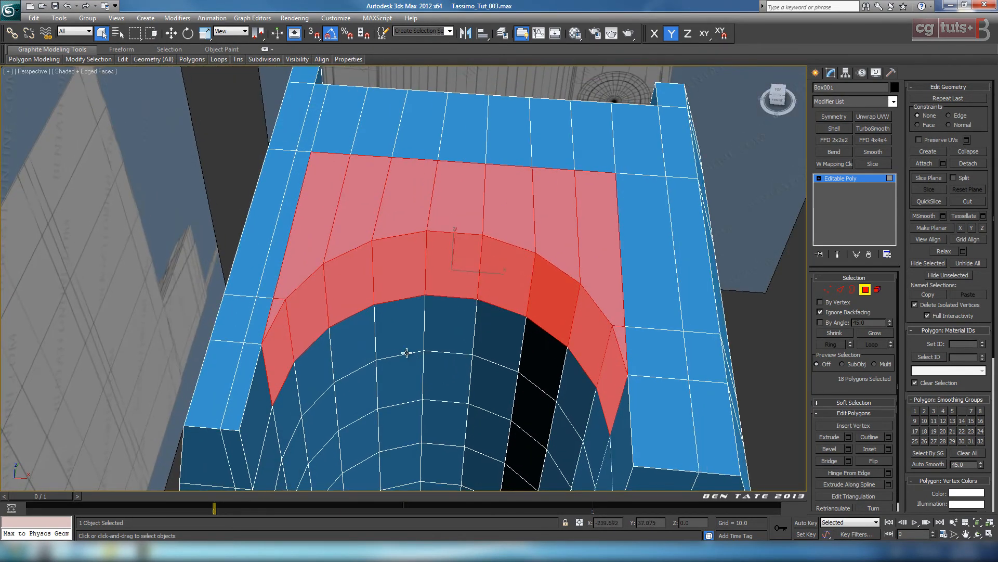
pyautogui.press('Delete')
# Step: Select the seven edges along the back of the body's new top opening and extrude them about 175 units downward in Z
pyautogui.keyDown('alt'); pyautogui.moveTo(477, 364); pyautogui.dragTo(653, 357, button='middle'); pyautogui.keyUp('alt')
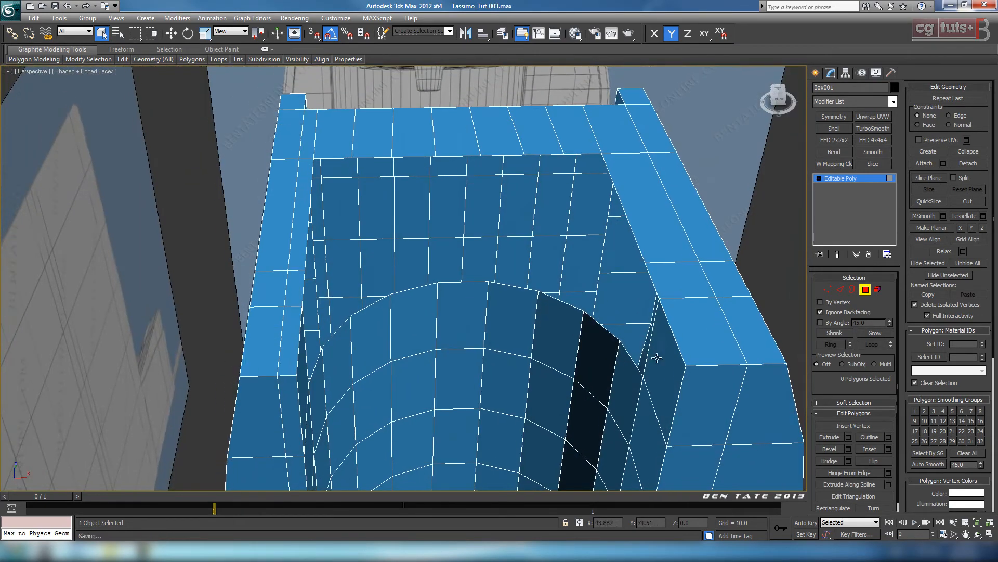
pyautogui.click(841, 290)
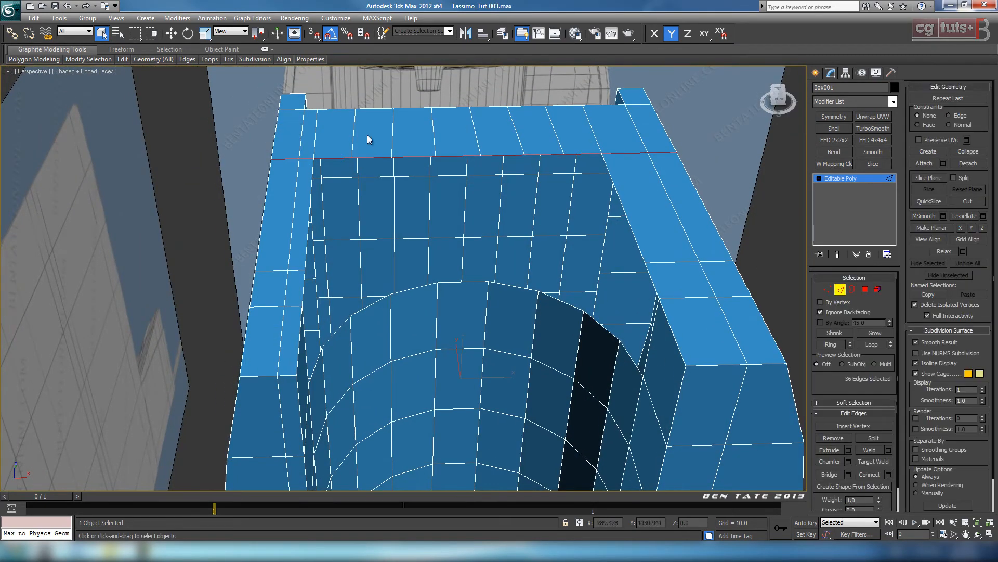
pyautogui.click(339, 158)
pyautogui.keyDown('ctrl'); pyautogui.click(407, 157); pyautogui.keyUp('ctrl')
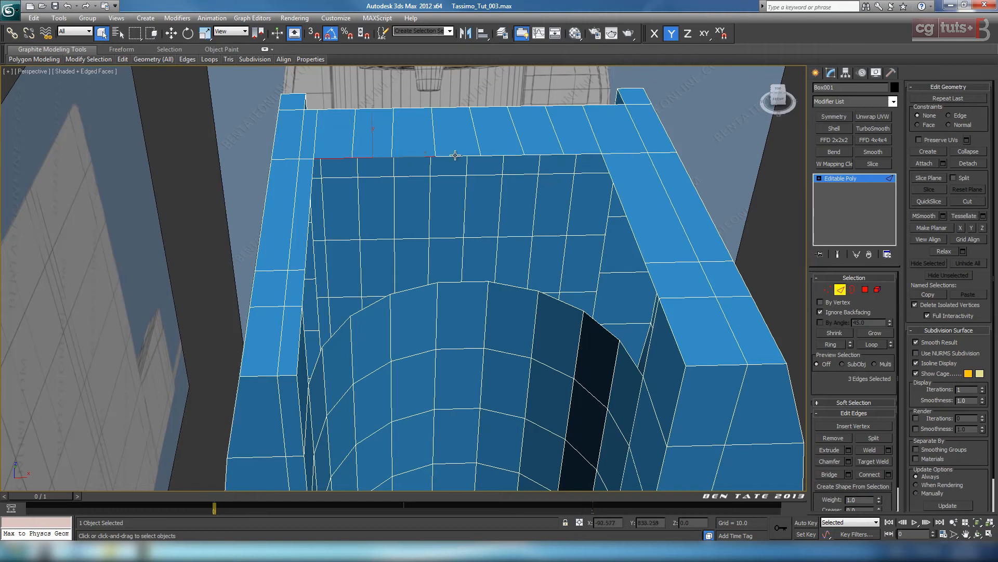
pyautogui.keyDown('ctrl'); pyautogui.click(458, 155); pyautogui.keyUp('ctrl')
pyautogui.keyDown('ctrl'); pyautogui.click(569, 155); pyautogui.keyUp('ctrl')
pyautogui.click(171, 33)
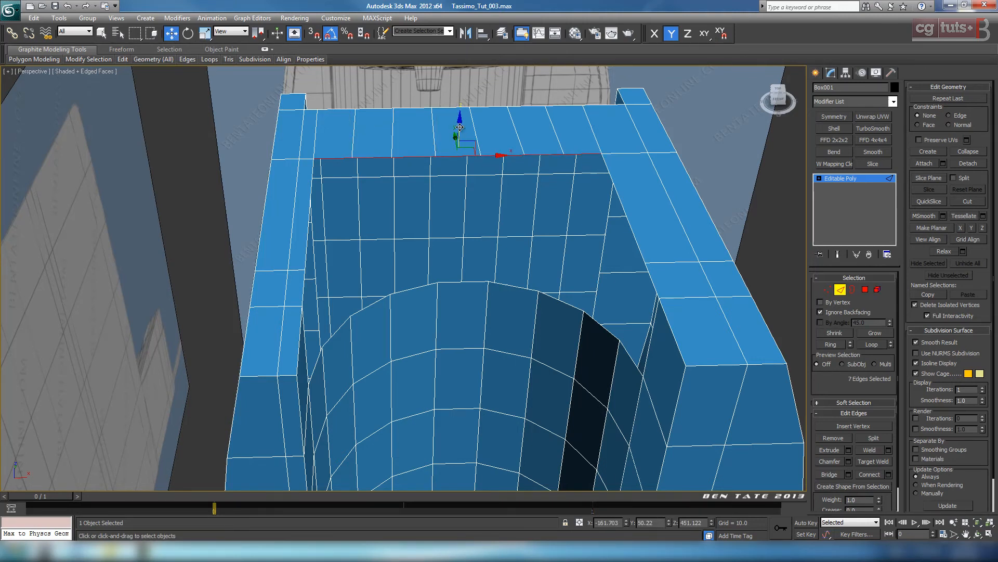
pyautogui.moveTo(456, 130); pyautogui.dragTo(457, 211)
# Step: In the Front view, raise the extruded edges about 42 units to line up with the body's horizontal edge row, and return to Perspective
pyautogui.hotkey('alt', 'w')
pyautogui.hotkey('alt', 'w')
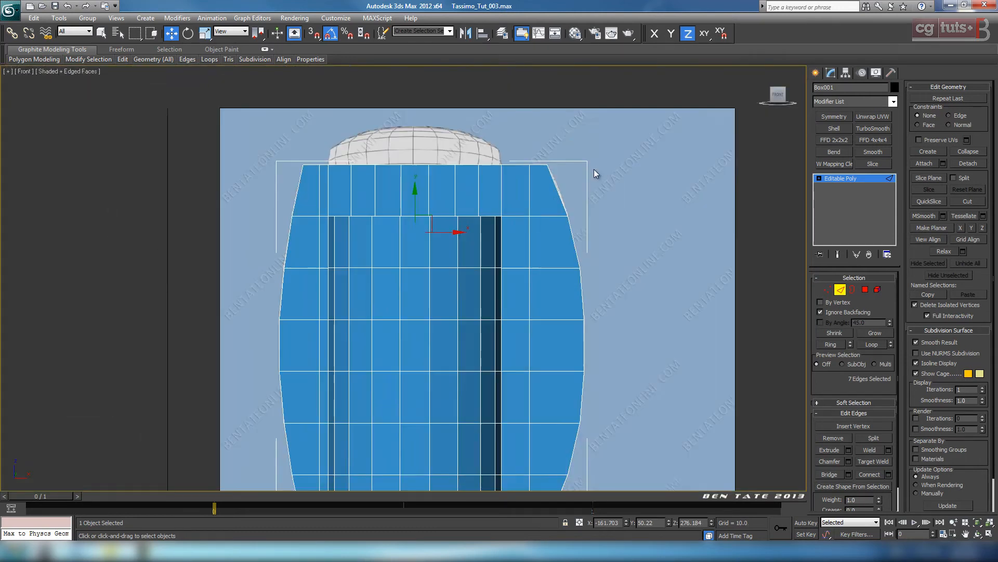
pyautogui.scroll(2, 553, 225)
pyautogui.press('F3')
pyautogui.scroll(5, 548, 227)
pyautogui.scroll(2, 397, 204)
pyautogui.moveTo(397, 204); pyautogui.dragTo(472, 293, button='middle')
pyautogui.press('F6')
pyautogui.moveTo(498, 293); pyautogui.dragTo(499, 220)
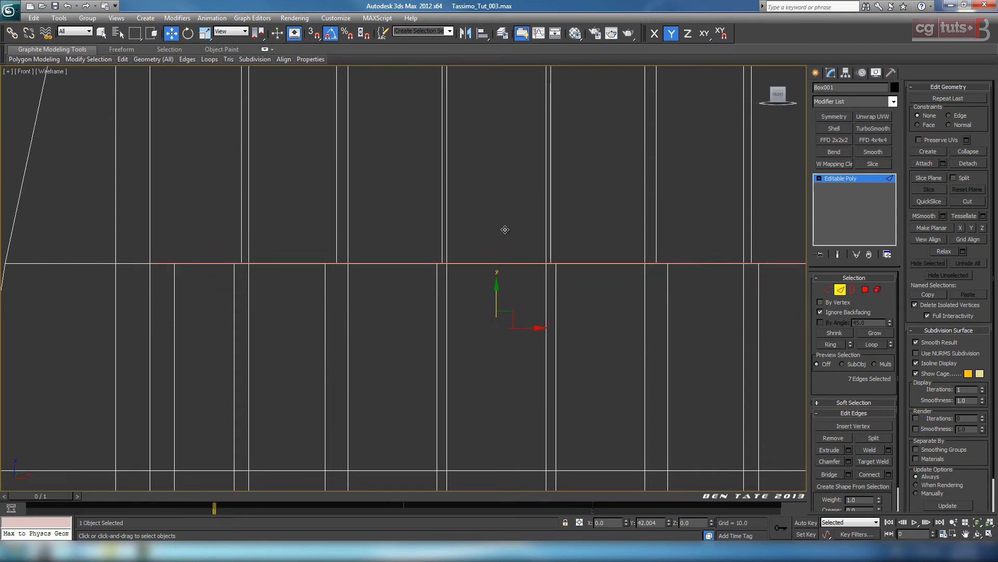
pyautogui.hotkey('alt', 'w')
pyautogui.hotkey('alt', 'w')
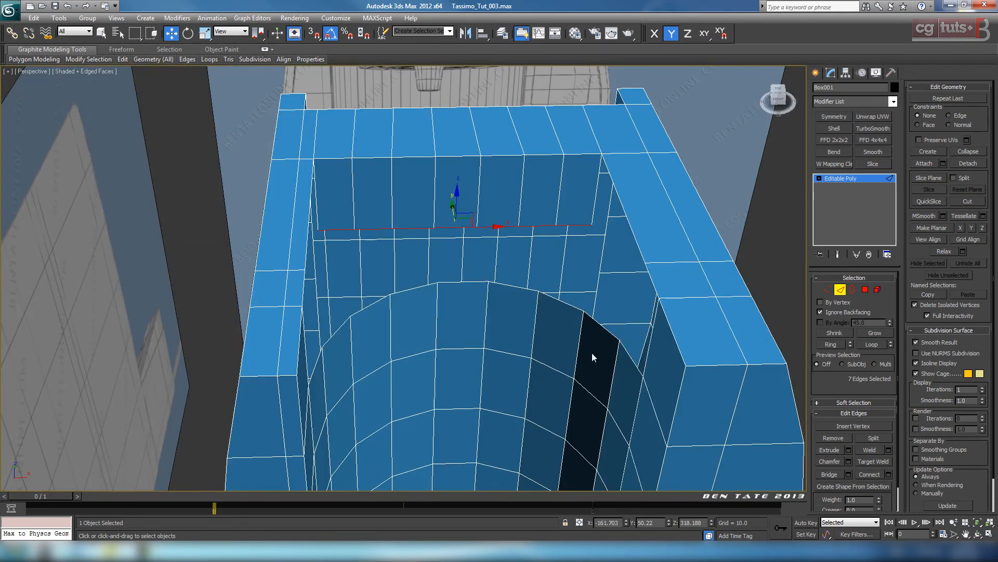
# Step: Select the nine upper edges of the curved recess wall and extrude them about 113 units backward in Y in the Top view
pyautogui.keyDown('alt'); pyautogui.moveTo(593, 353); pyautogui.dragTo(312, 309, button='middle'); pyautogui.keyUp('alt')
pyautogui.click(310, 313)
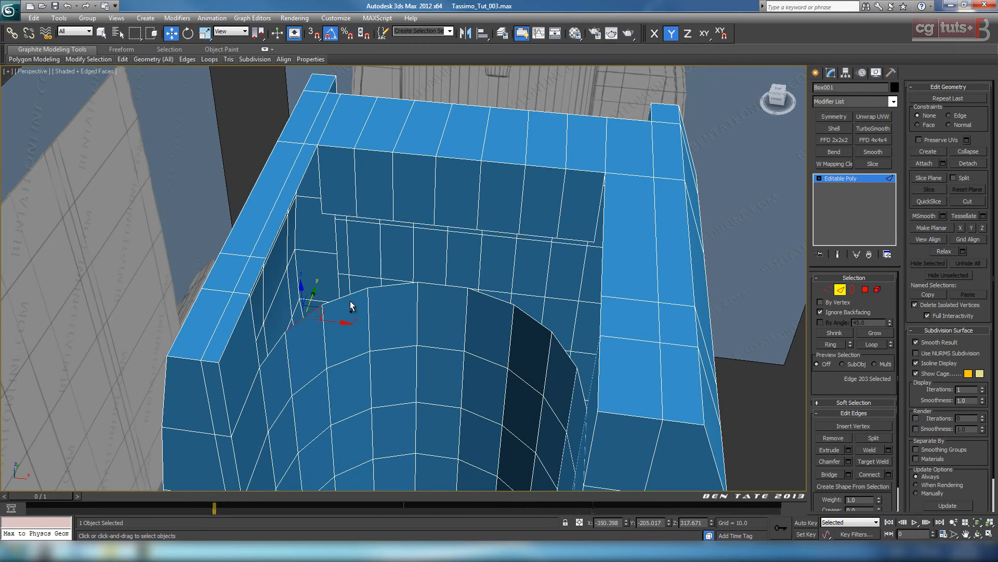
pyautogui.keyDown('ctrl'); pyautogui.click(351, 296); pyautogui.keyUp('ctrl')
pyautogui.keyDown('ctrl'); pyautogui.click(389, 285); pyautogui.keyUp('ctrl')
pyautogui.keyDown('ctrl'); pyautogui.click(439, 285); pyautogui.keyUp('ctrl')
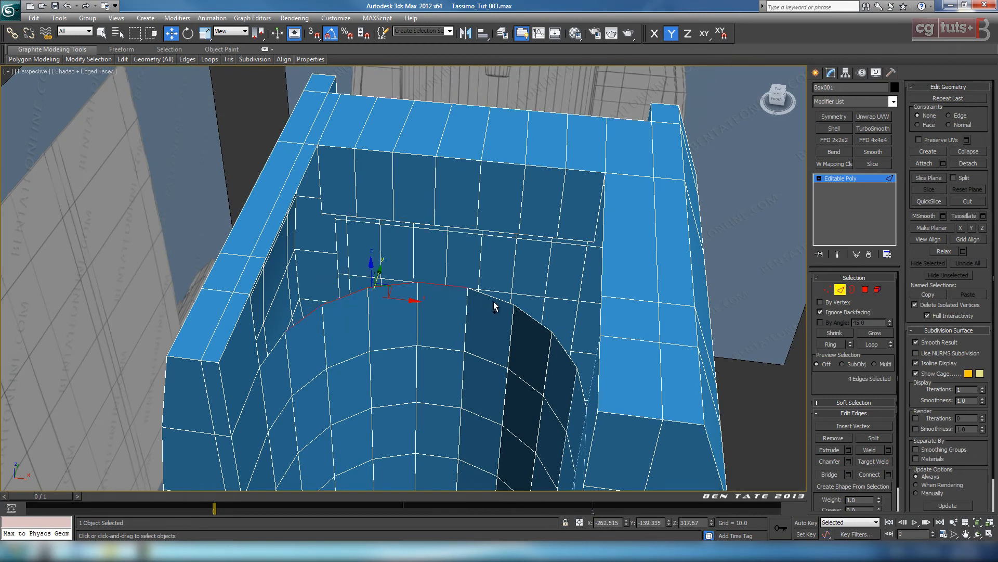
pyautogui.keyDown('ctrl'); pyautogui.click(514, 307); pyautogui.keyUp('ctrl')
pyautogui.keyDown('ctrl'); pyautogui.click(528, 315); pyautogui.keyUp('ctrl')
pyautogui.keyDown('ctrl'); pyautogui.click(565, 354); pyautogui.keyUp('ctrl')
pyautogui.scroll(-2, 479, 346)
pyautogui.scroll(-4, 441, 331)
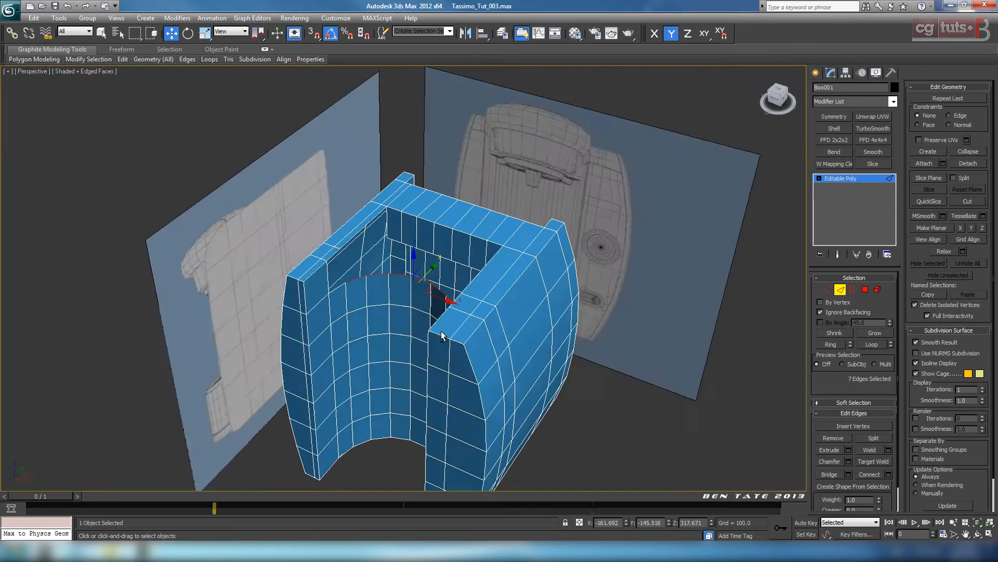
pyautogui.keyDown('alt'); pyautogui.moveTo(441, 331); pyautogui.dragTo(446, 190, button='middle'); pyautogui.keyUp('alt')
pyautogui.scroll(5, 456, 349)
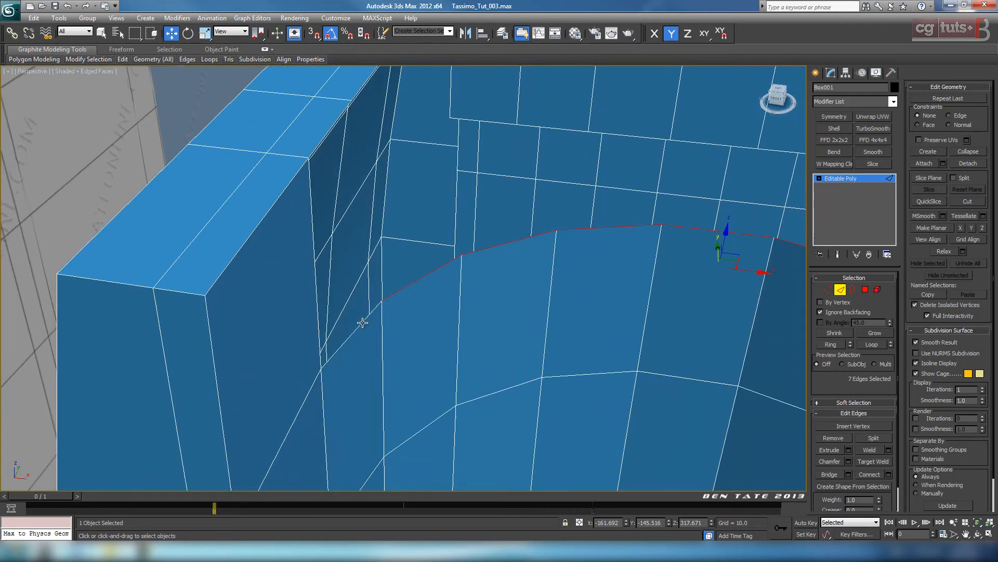
pyautogui.keyDown('ctrl'); pyautogui.click(362, 322); pyautogui.keyUp('ctrl')
pyautogui.scroll(-5, 375, 331)
pyautogui.keyDown('alt'); pyautogui.moveTo(390, 338); pyautogui.dragTo(584, 356, button='middle'); pyautogui.keyUp('alt')
pyautogui.keyDown('ctrl'); pyautogui.click(711, 296); pyautogui.keyUp('ctrl')
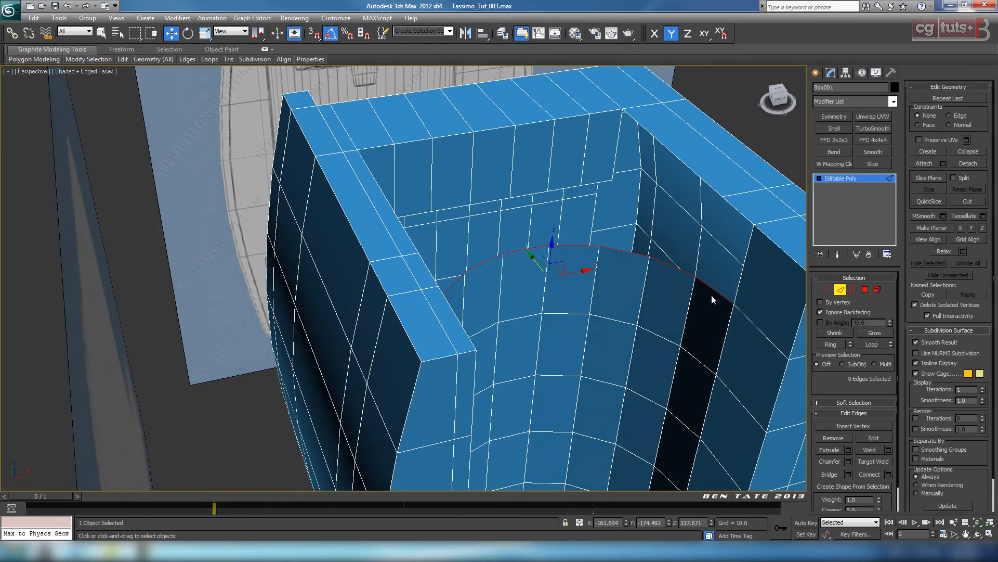
pyautogui.hotkey('alt', 'w')
pyautogui.rightClick(327, 226)
pyautogui.hotkey('alt', 'w')
pyautogui.moveTo(333, 243); pyautogui.dragTo(458, 279, button='middle')
pyautogui.scroll(-5, 457, 280)
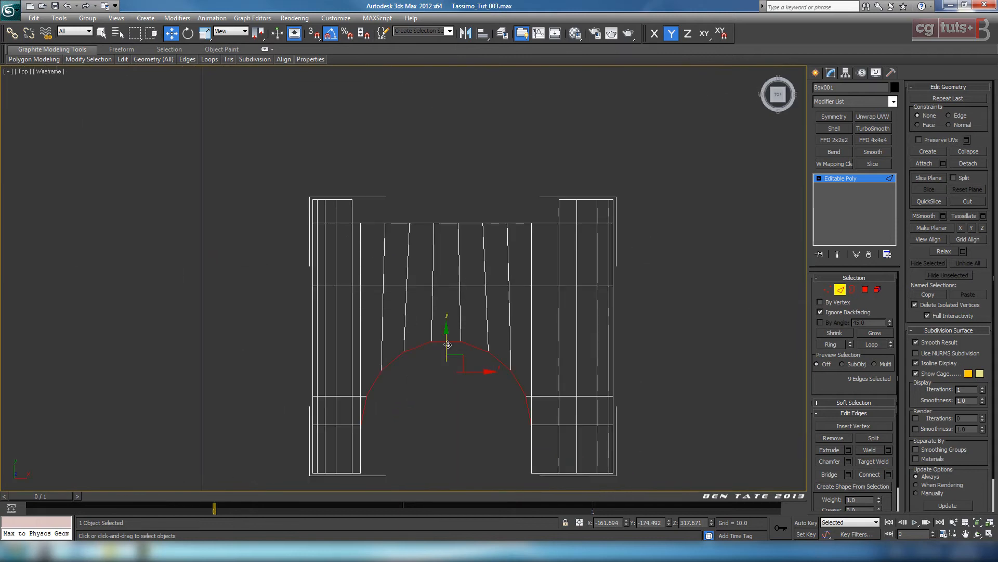
pyautogui.keyDown('shift'); pyautogui.moveTo(448, 344); pyautogui.dragTo(448, 302); pyautogui.keyUp('shift')
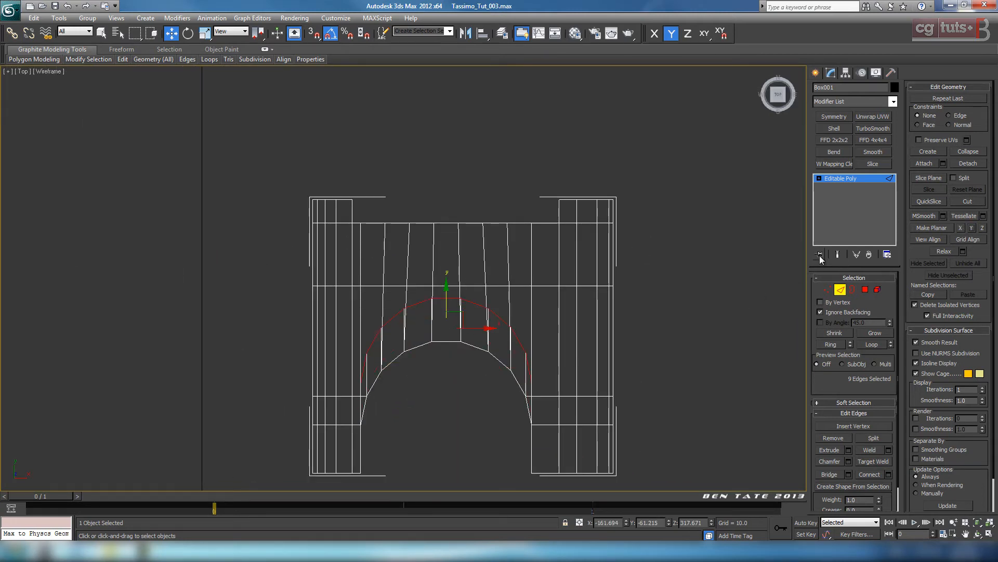
# Step: Flatten the nine extruded panel edges in Y and move them about 125 units backward to meet the opening's back wall
pyautogui.moveTo(653, 276); pyautogui.dragTo(630, 282, button='middle')
pyautogui.click(972, 227)
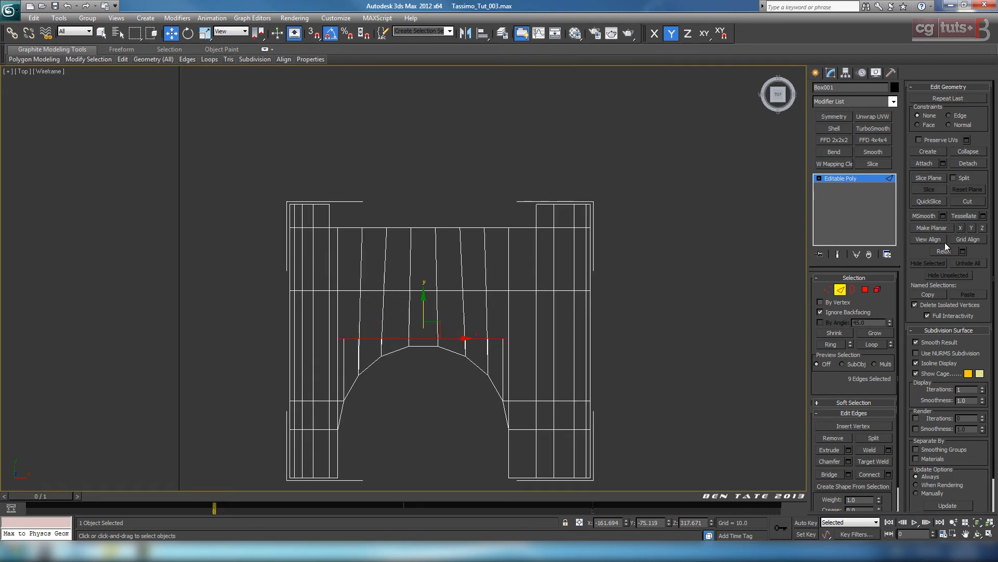
pyautogui.scroll(3, 488, 312)
pyautogui.moveTo(439, 326); pyautogui.dragTo(443, 261)
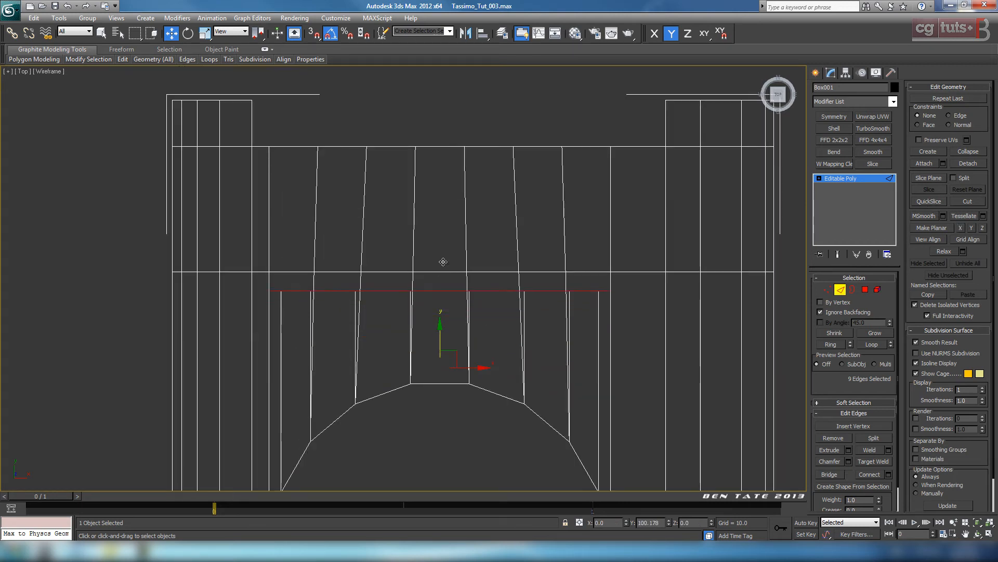
pyautogui.scroll(5, 458, 301)
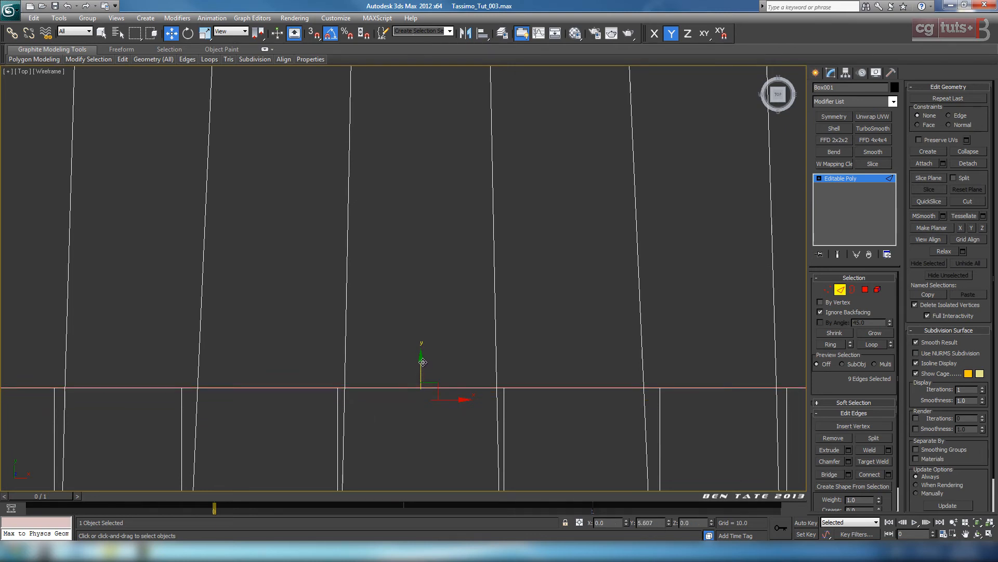
pyautogui.hotkey('alt', 'w')
pyautogui.rightClick(620, 350)
pyautogui.hotkey('alt', 'w')
pyautogui.scroll(-2, 619, 350)
pyautogui.moveTo(588, 383); pyautogui.dragTo(503, 407, button='middle')
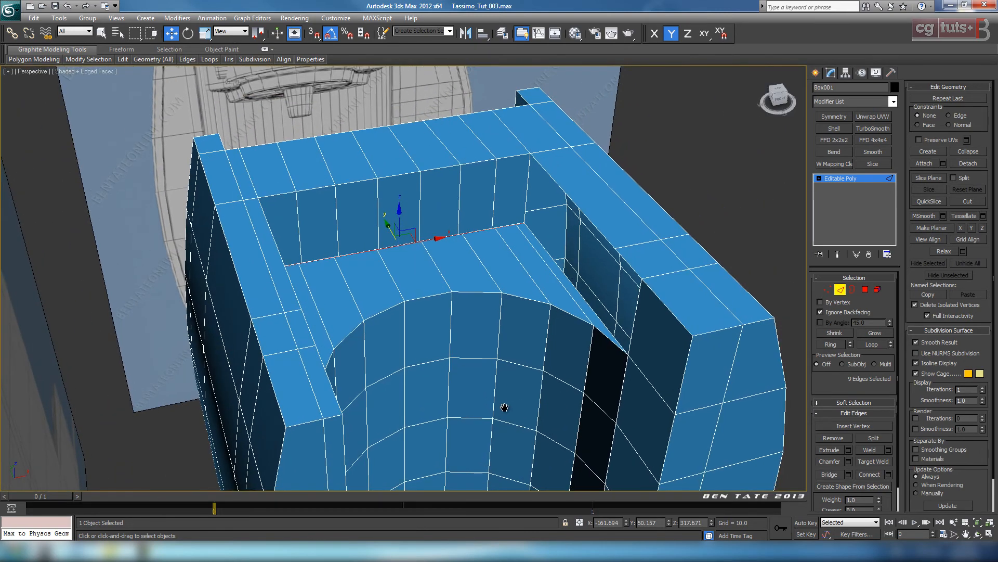
# Step: In Perspective, pull the panel's rear edges about 10 units forward in Y, away from the opening's back wall
pyautogui.keyDown('alt'); pyautogui.moveTo(509, 343); pyautogui.dragTo(466, 353, button='middle'); pyautogui.keyUp('alt')
pyautogui.scroll(4, 428, 337)
pyautogui.moveTo(388, 302); pyautogui.dragTo(498, 255, button='middle')
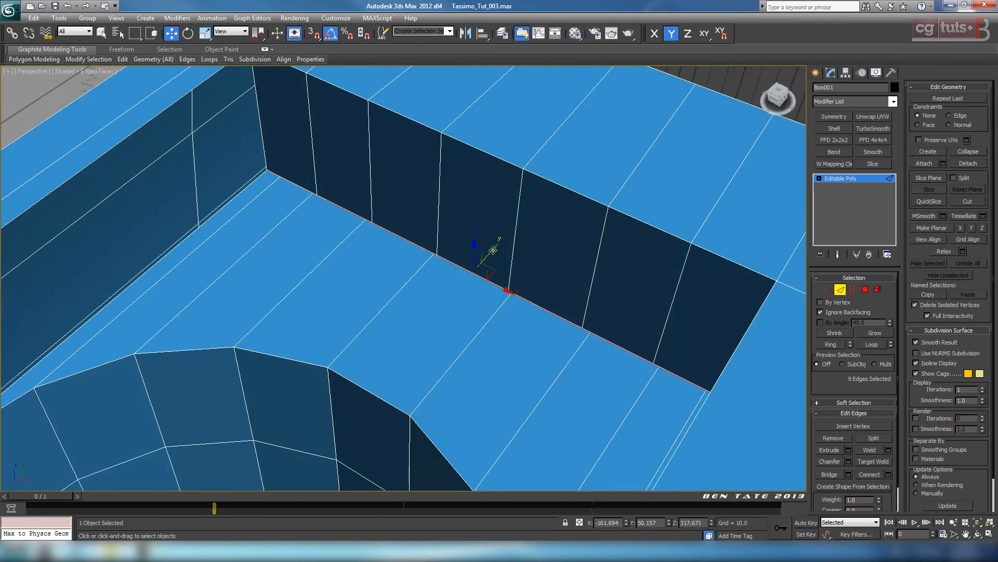
pyautogui.keyDown('shift'); pyautogui.moveTo(493, 250); pyautogui.dragTo(484, 259); pyautogui.keyUp('shift')
pyautogui.moveTo(412, 335); pyautogui.dragTo(466, 359, button='middle')
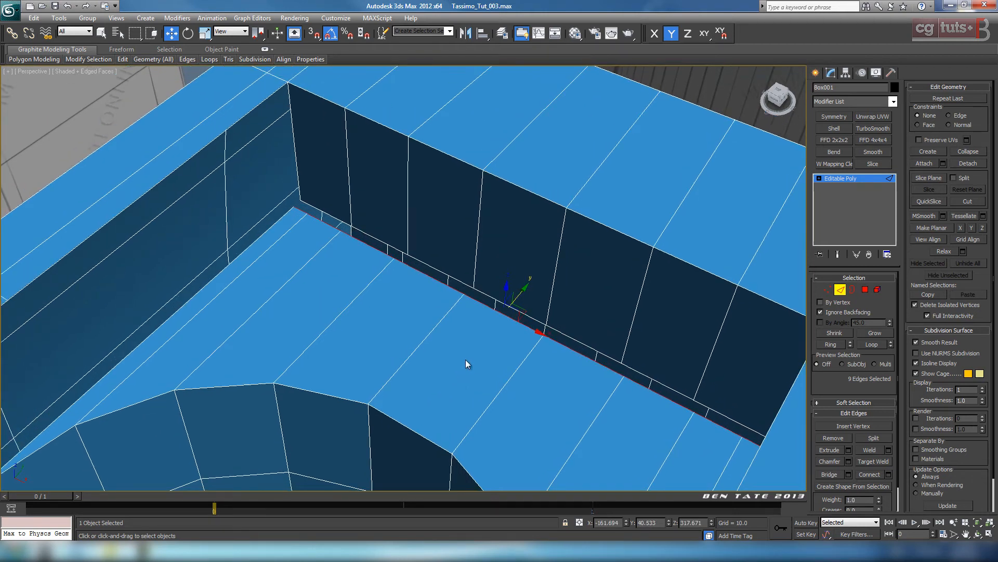
# Step: Target-weld four rear panel vertices, from the middle toward the right, to the matching lower vertices of the back wall
pyautogui.click(827, 290)
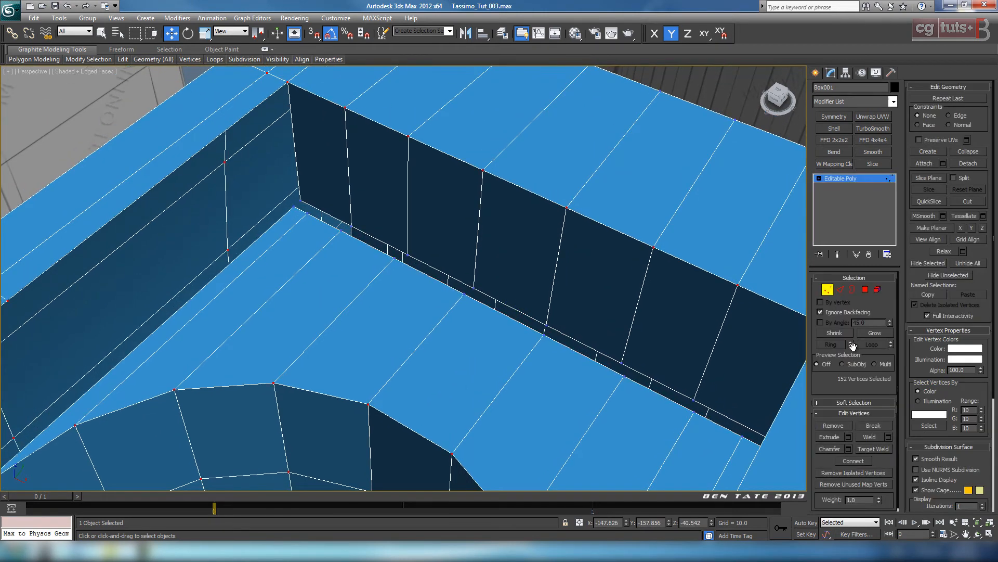
pyautogui.click(886, 449)
pyautogui.keyDown('alt'); pyautogui.moveTo(538, 385); pyautogui.dragTo(551, 348, button='middle'); pyautogui.keyUp('alt')
pyautogui.scroll(3, 468, 328)
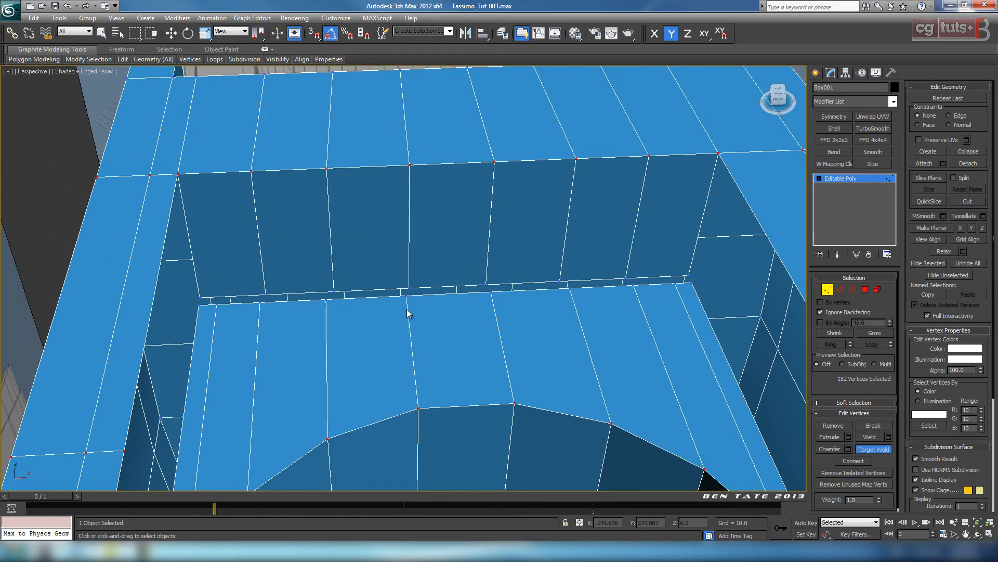
pyautogui.moveTo(435, 350)
pyautogui.mouseDown(button='middle')
pyautogui.moveTo(410, 353)
pyautogui.moveTo(429, 346)
pyautogui.mouseUp(button='middle')
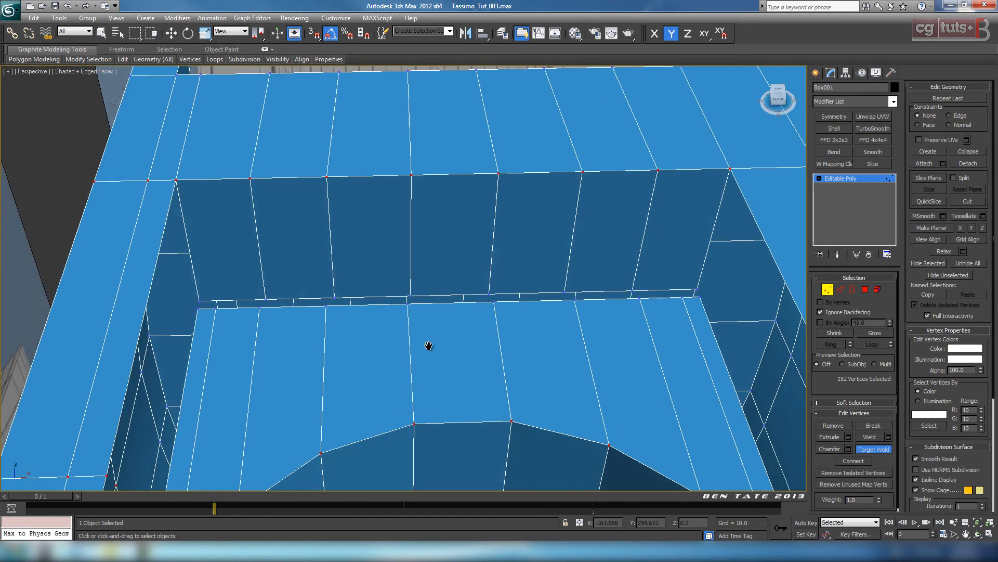
pyautogui.click(412, 295)
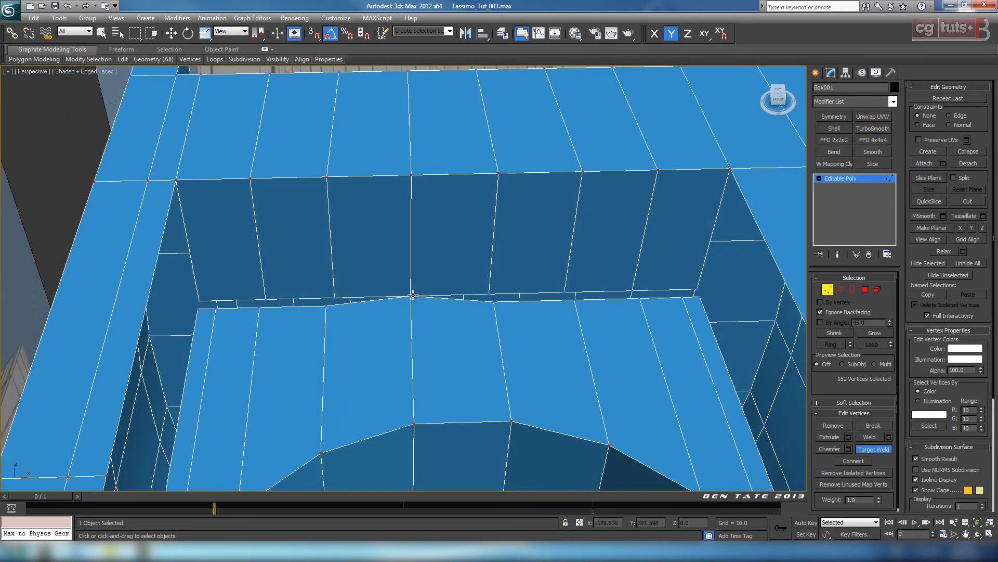
pyautogui.click(494, 301)
pyautogui.click(489, 294)
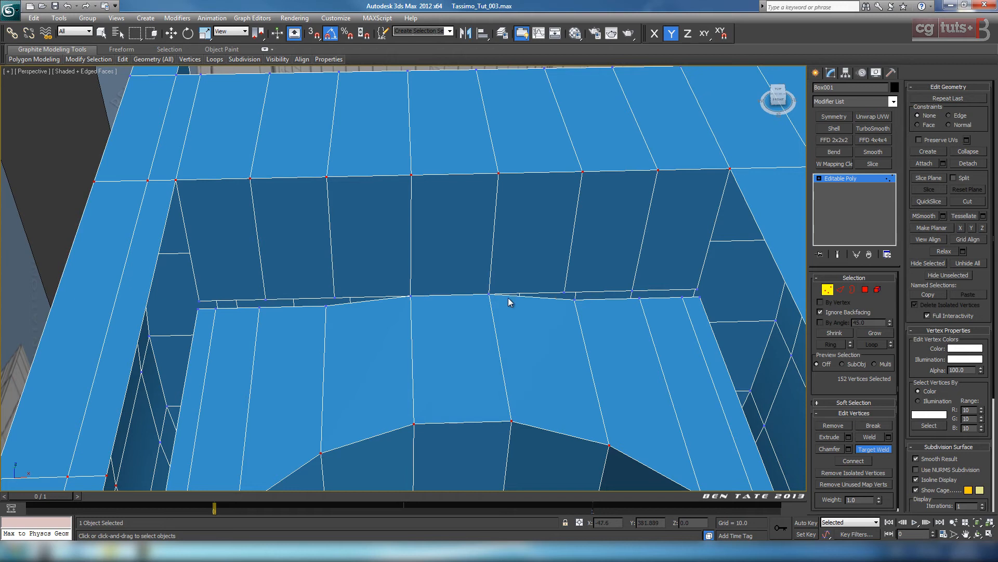
pyautogui.click(573, 300)
pyautogui.click(565, 292)
pyautogui.click(639, 299)
pyautogui.click(632, 291)
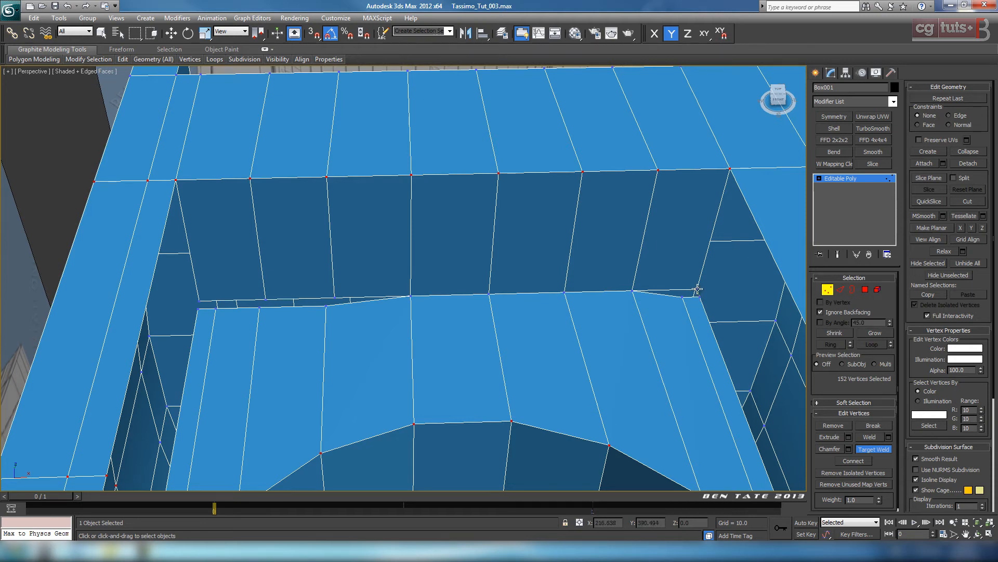
# Step: Target-weld the two rear panel vertices left of the middle to the matching lower vertices of the back wall
pyautogui.moveTo(401, 306); pyautogui.dragTo(426, 303, button='middle')
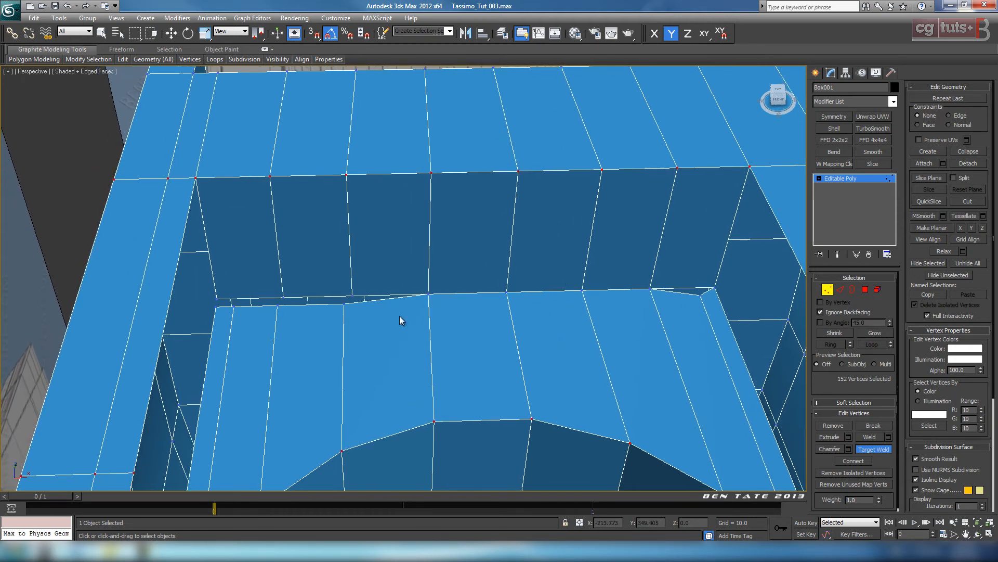
pyautogui.click(351, 296)
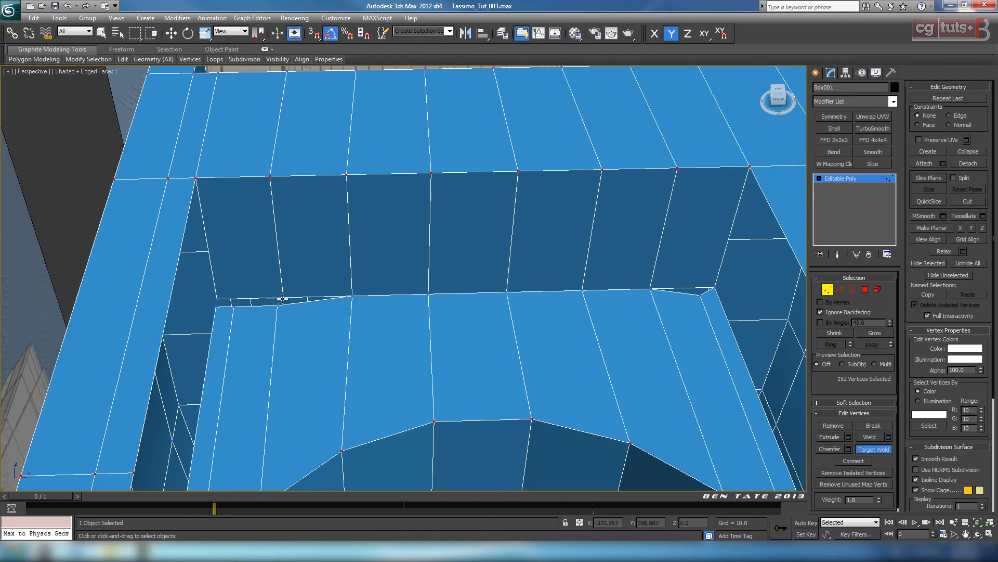
pyautogui.click(283, 297)
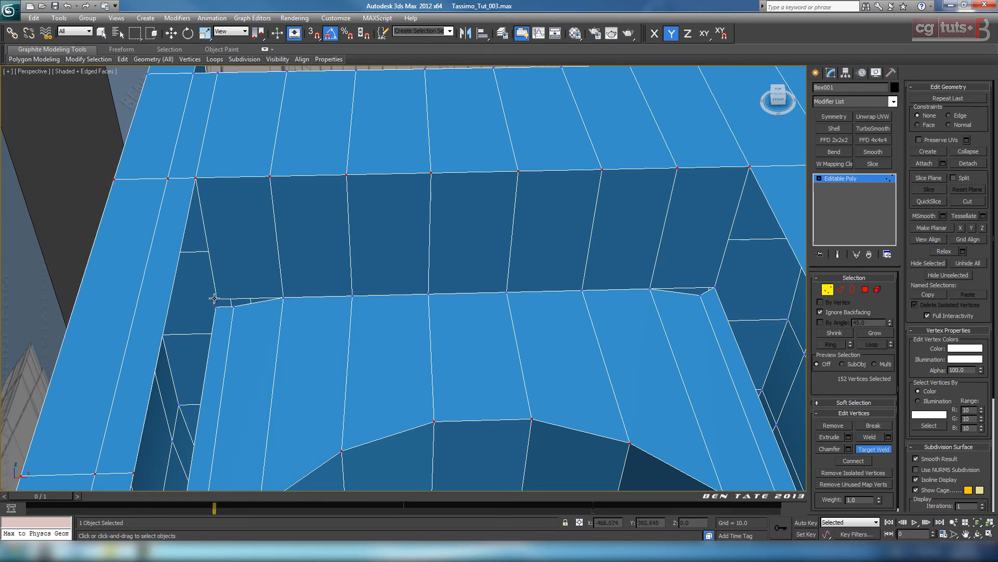
# Step: Ring-select from the back wall's two outermost upper edges and connect each ring with 1 segment, pinch 0 and slide 0
pyautogui.scroll(-5, 273, 340)
pyautogui.keyDown('alt'); pyautogui.moveTo(273, 339); pyautogui.dragTo(474, 357, button='middle'); pyautogui.keyUp('alt')
pyautogui.scroll(4, 436, 413)
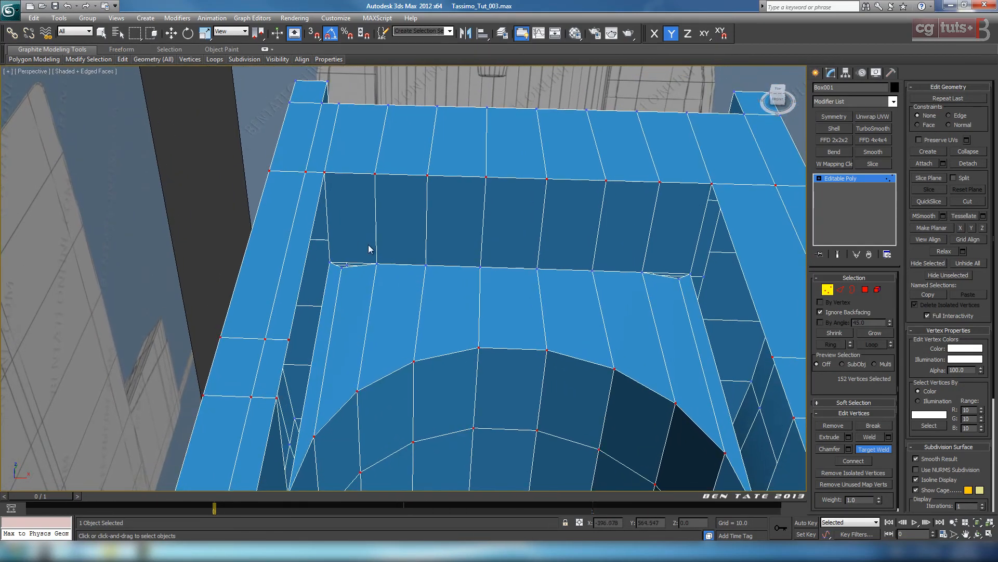
pyautogui.click(840, 289)
pyautogui.press('w')
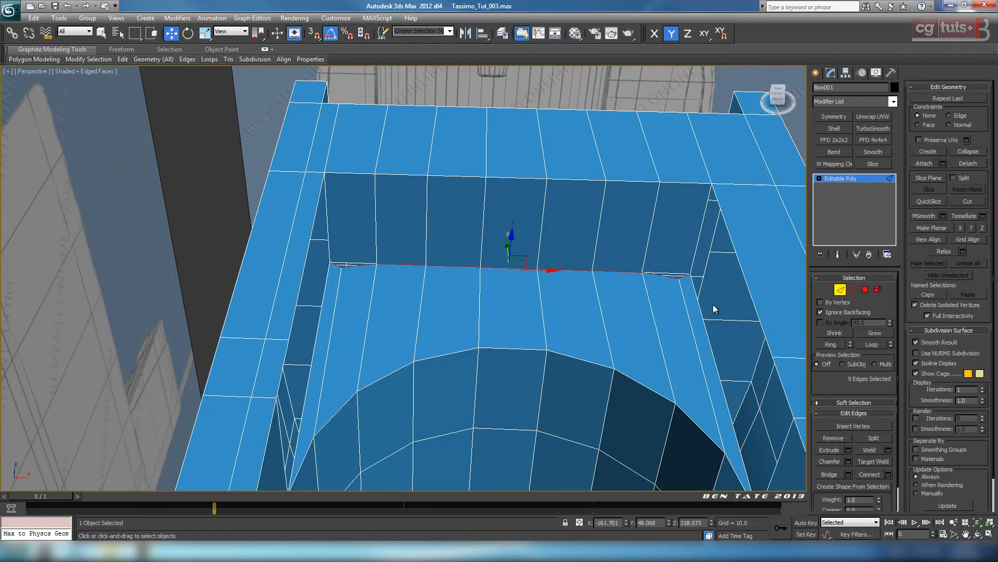
pyautogui.click(356, 171)
pyautogui.keyDown('ctrl'); pyautogui.click(693, 184); pyautogui.keyUp('ctrl')
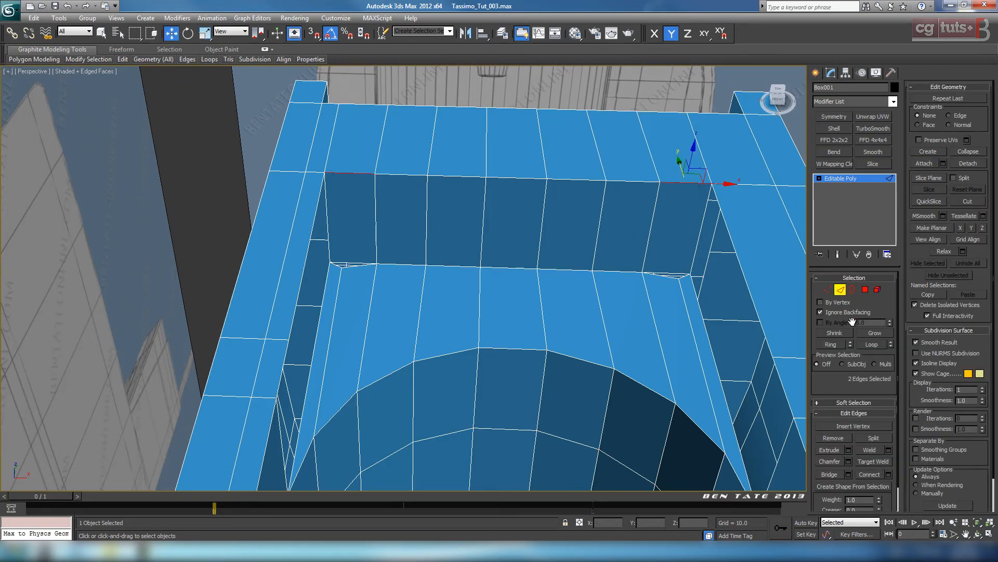
pyautogui.click(832, 344)
pyautogui.click(889, 475)
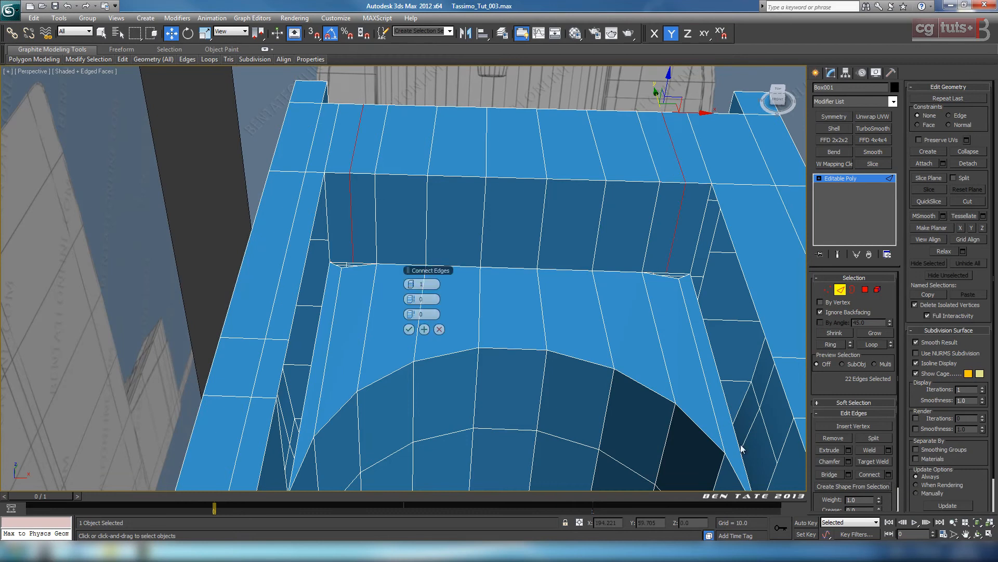
pyautogui.moveTo(590, 364); pyautogui.dragTo(599, 374, button='middle')
pyautogui.hotkey('alt', 'w')
pyautogui.moveTo(242, 213); pyautogui.dragTo(250, 229, button='middle')
pyautogui.hotkey('alt', 'w')
pyautogui.scroll(-5, 311, 263)
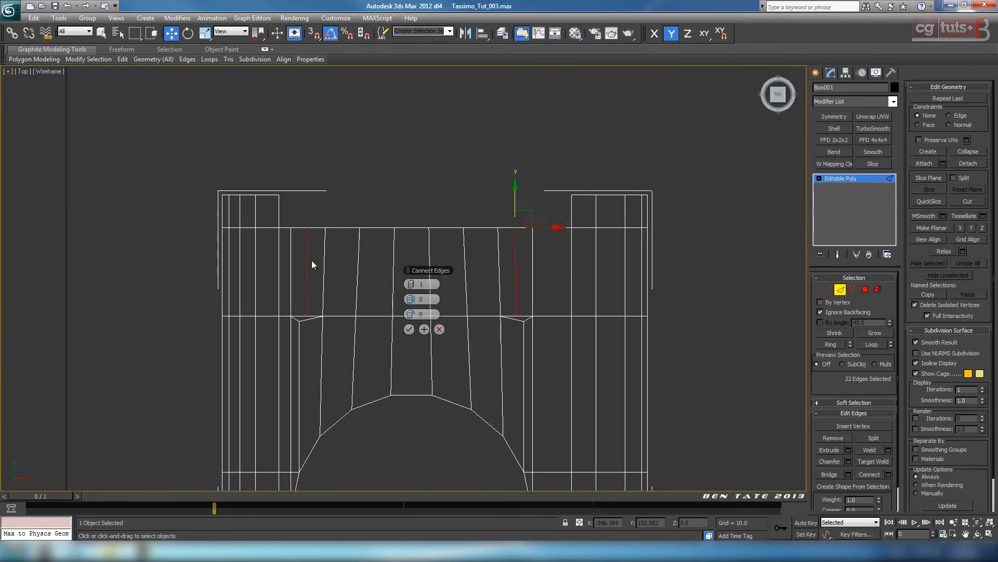
pyautogui.scroll(3, 332, 286)
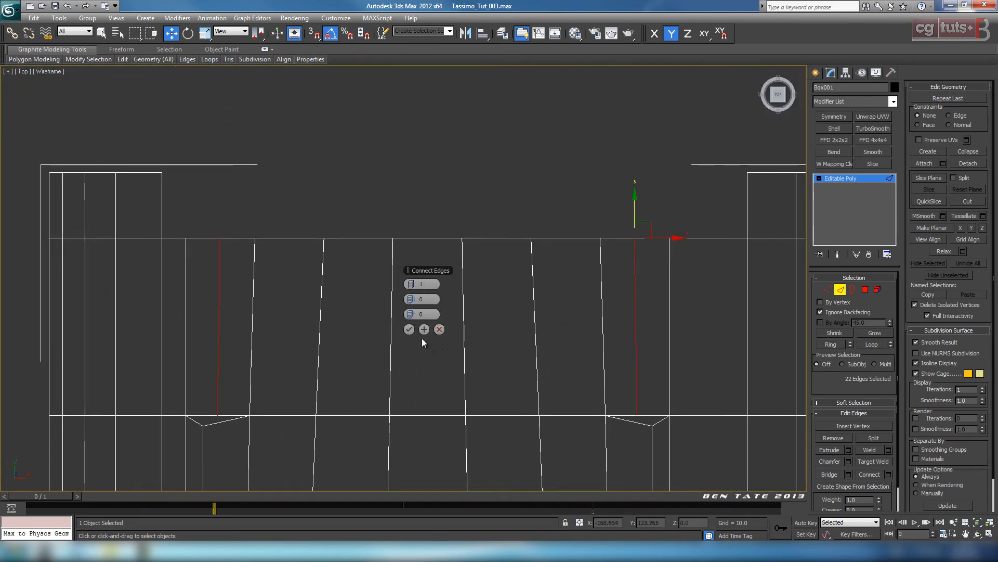
pyautogui.click(409, 329)
# Step: Try to shift the left new column of vertices left in X in the Top view
pyautogui.press('1')
pyautogui.moveTo(398, 301); pyautogui.dragTo(456, 279, button='middle')
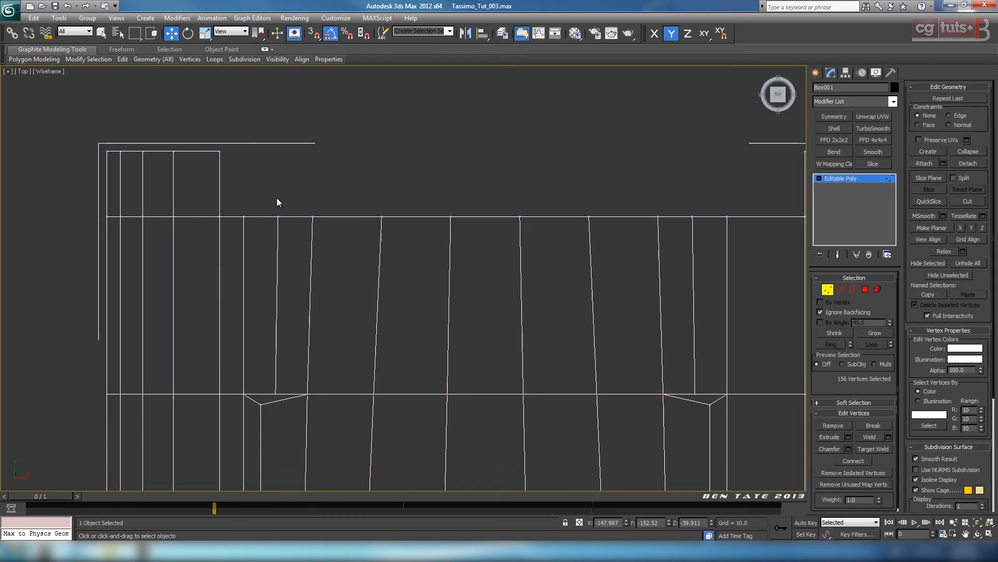
pyautogui.moveTo(277, 199); pyautogui.dragTo(290, 274)
pyautogui.keyDown('ctrl'); pyautogui.moveTo(281, 399); pyautogui.dragTo(281, 400); pyautogui.keyUp('ctrl')
pyautogui.moveTo(301, 252); pyautogui.dragTo(300, 255)
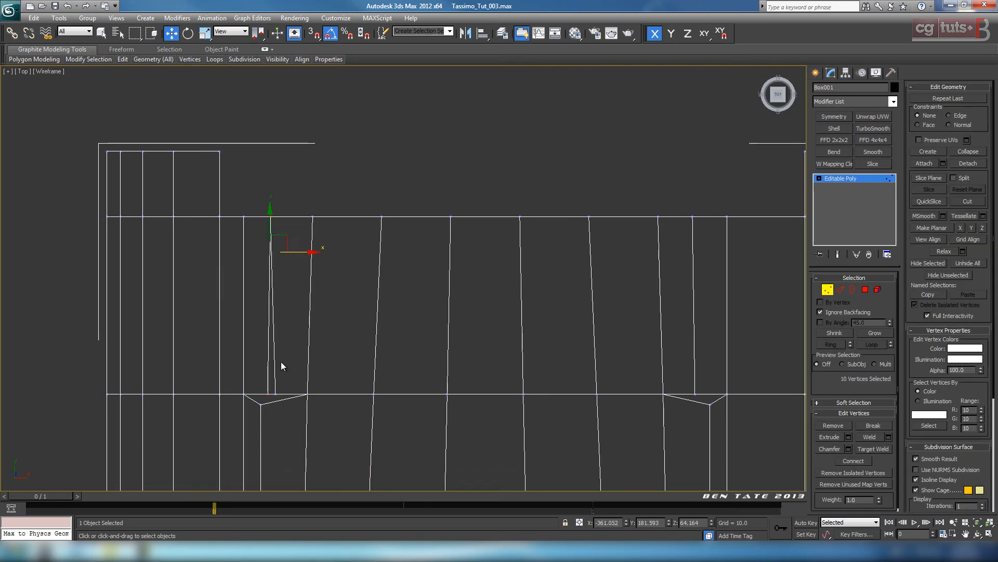
pyautogui.press('z')
pyautogui.hotkey('alt', 'w')
pyautogui.hotkey('alt', 'w')
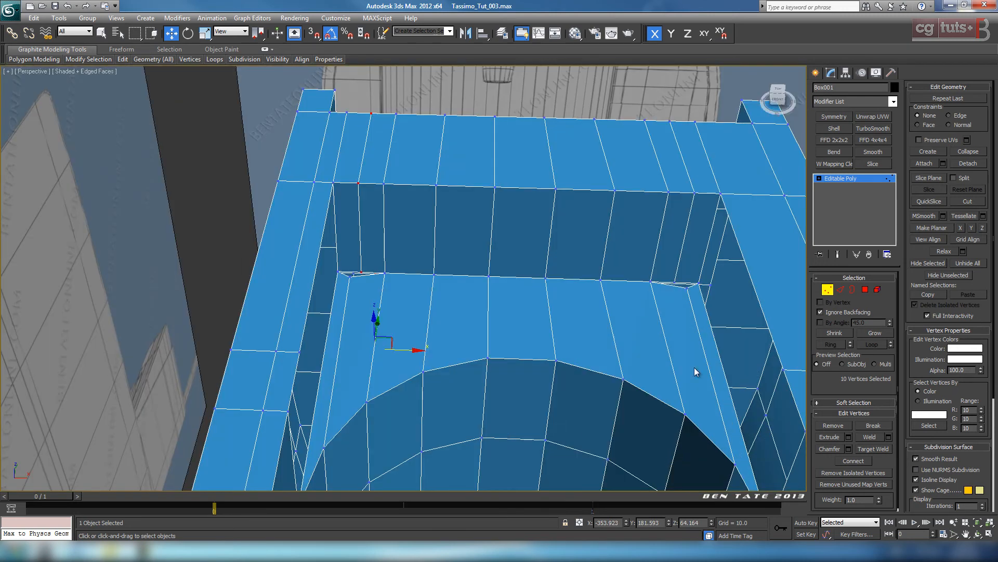
# Step: With Ignore Backfacing off, reselect the left new column of vertices in the Top view and move it about 12 units left in X
pyautogui.hotkey('alt', 'w')
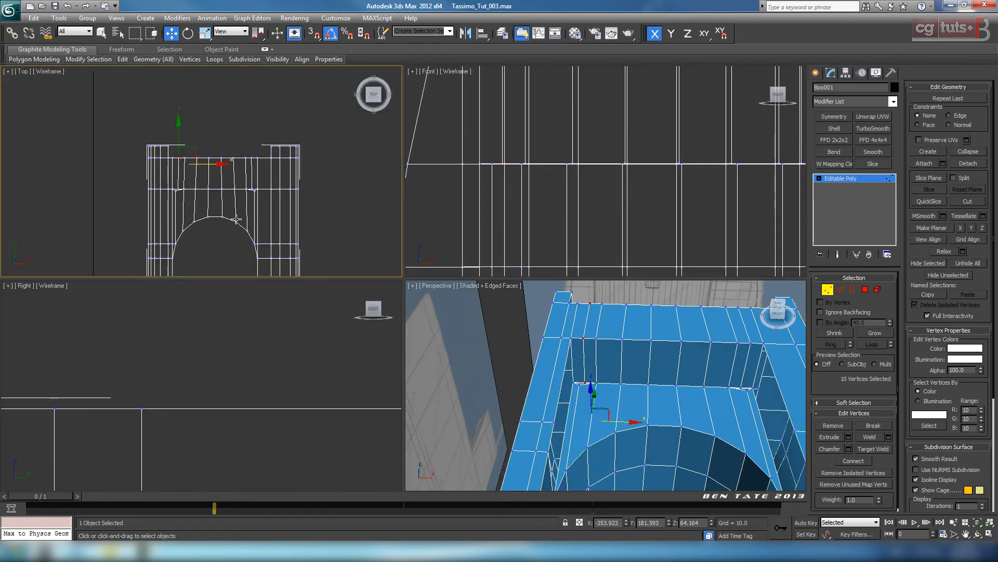
pyautogui.rightClick(414, 273)
pyautogui.hotkey('alt', 'w')
pyautogui.scroll(3, 454, 279)
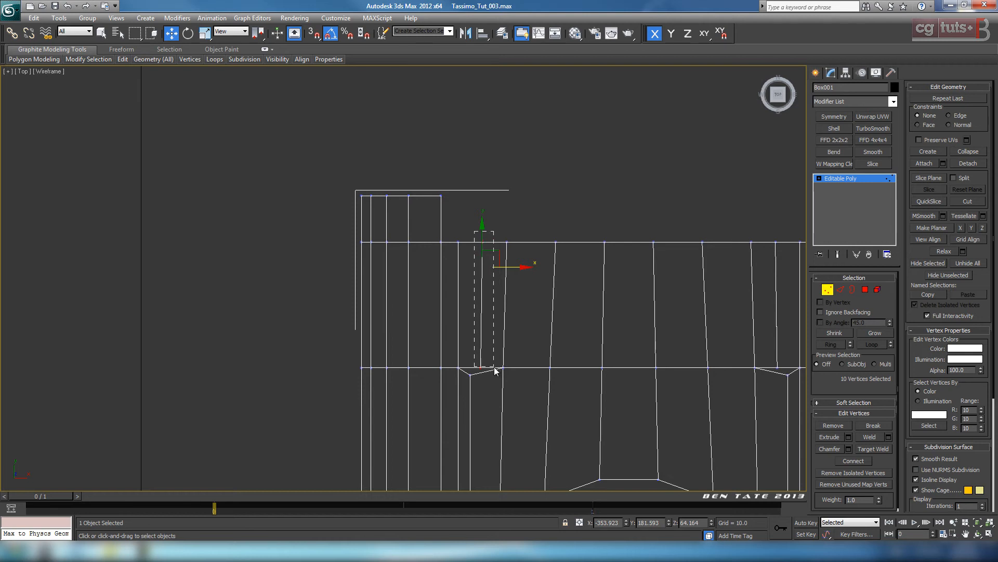
pyautogui.keyDown('ctrl'); pyautogui.moveTo(494, 370); pyautogui.dragTo(497, 372); pyautogui.keyUp('ctrl')
pyautogui.scroll(3, 510, 388)
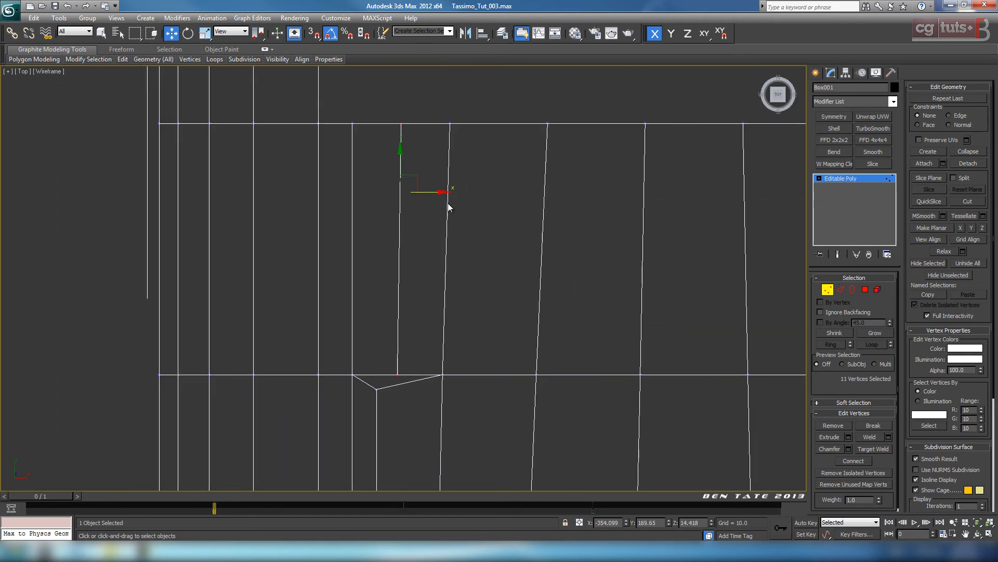
pyautogui.moveTo(441, 197)
pyautogui.mouseDown()
pyautogui.moveTo(415, 194)
pyautogui.moveTo(423, 197)
pyautogui.mouseUp()
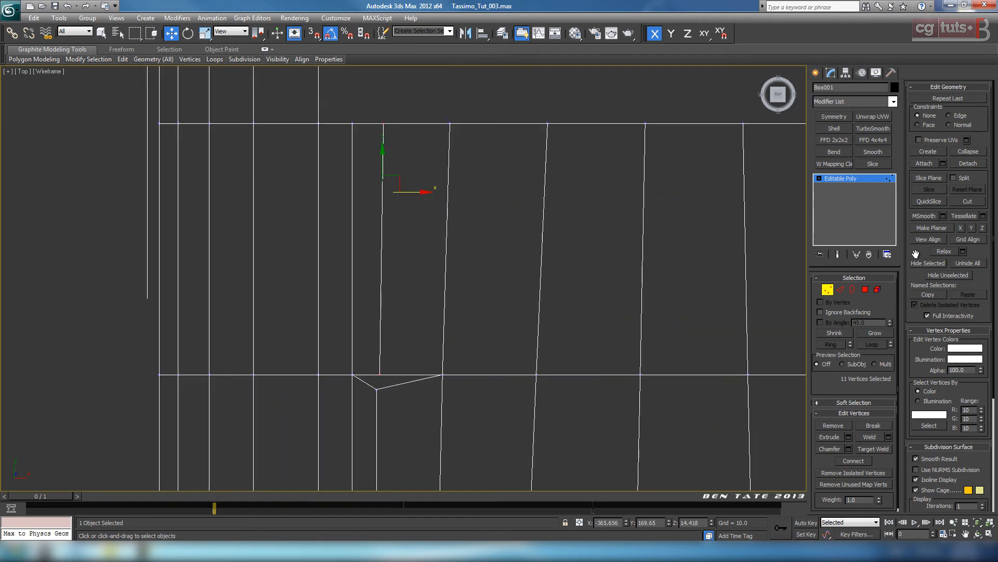
# Step: Make the left vertex column planar in X and shift it about 4 units left to line up with the panel's left corner
pyautogui.click(962, 227)
pyautogui.hotkey('ctrl', 'z')
pyautogui.click(984, 232)
pyautogui.moveTo(426, 257); pyautogui.dragTo(408, 262, button='middle')
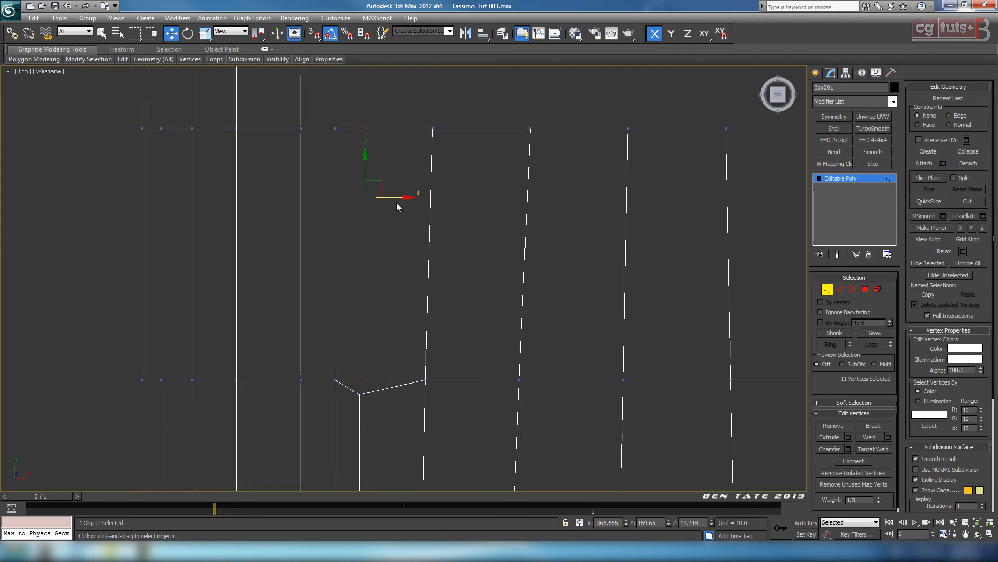
pyautogui.moveTo(395, 201); pyautogui.dragTo(390, 200)
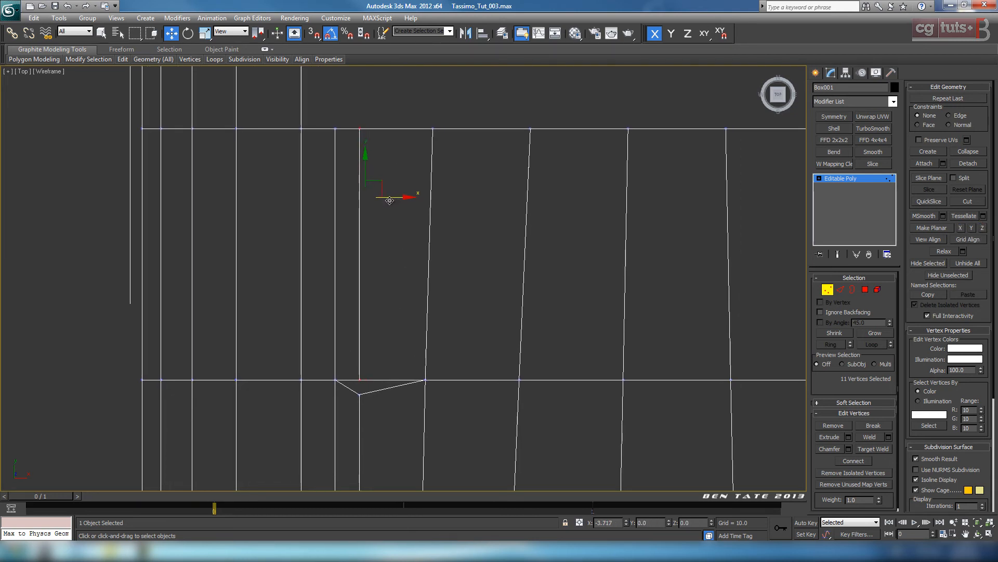
# Step: Select the right new column of vertices, make it planar in X, and move it about 15 units right to the panel's right corner
pyautogui.scroll(-3, 468, 375)
pyautogui.moveTo(613, 348); pyautogui.dragTo(412, 350, button='middle')
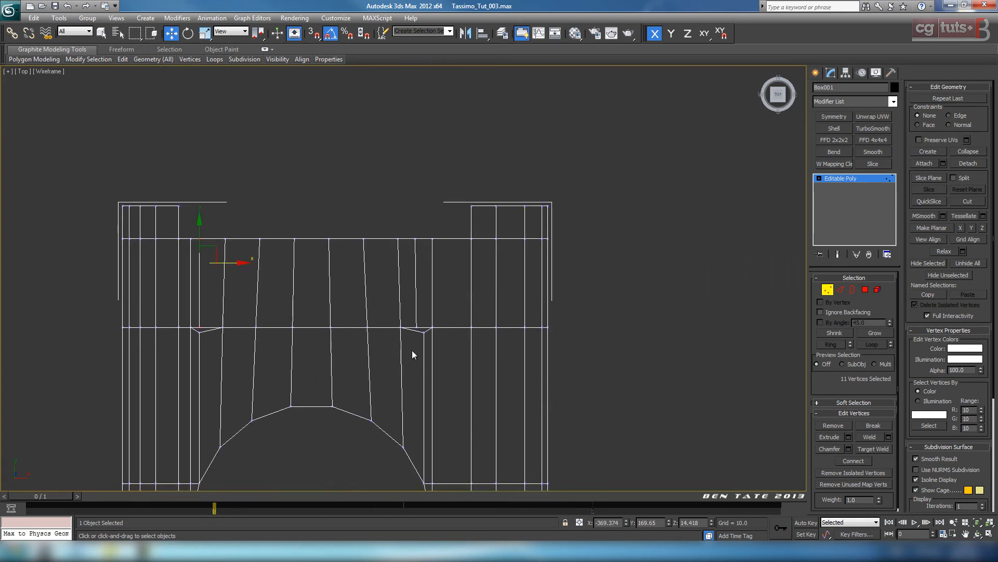
pyautogui.scroll(2, 416, 312)
pyautogui.moveTo(430, 256); pyautogui.dragTo(429, 255)
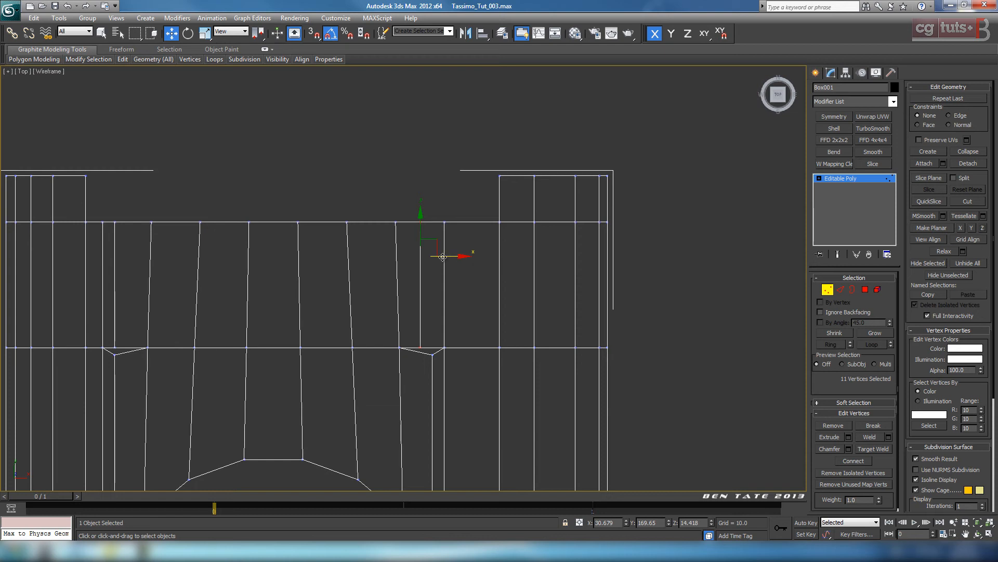
pyautogui.moveTo(443, 257); pyautogui.dragTo(454, 259)
# Step: In Perspective, target-weld the panel's right rear corner vertex to the lower vertex of the new edge on the back wall
pyautogui.hotkey('alt', 'w')
pyautogui.rightClick(644, 370)
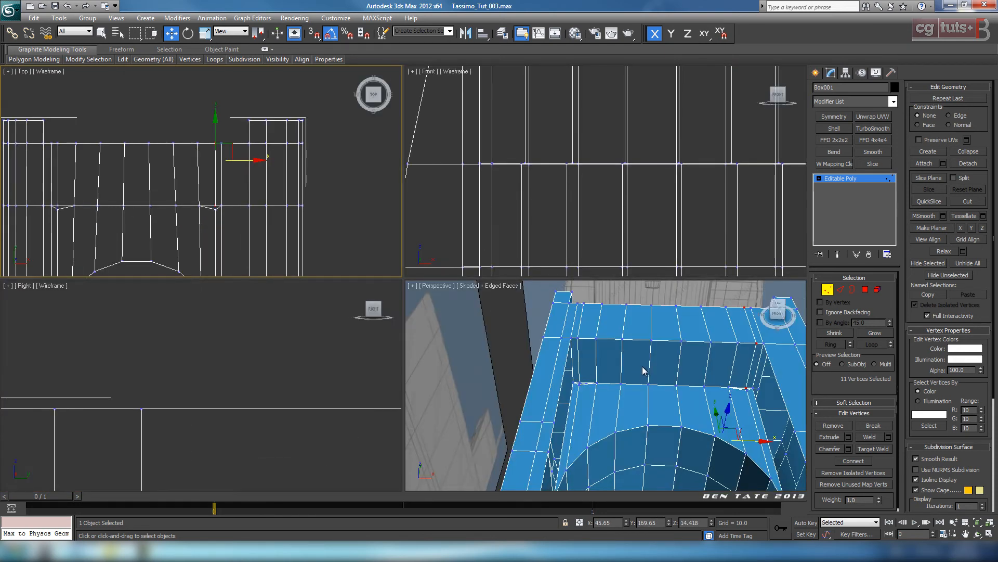
pyautogui.hotkey('alt', 'w')
pyautogui.scroll(3, 581, 377)
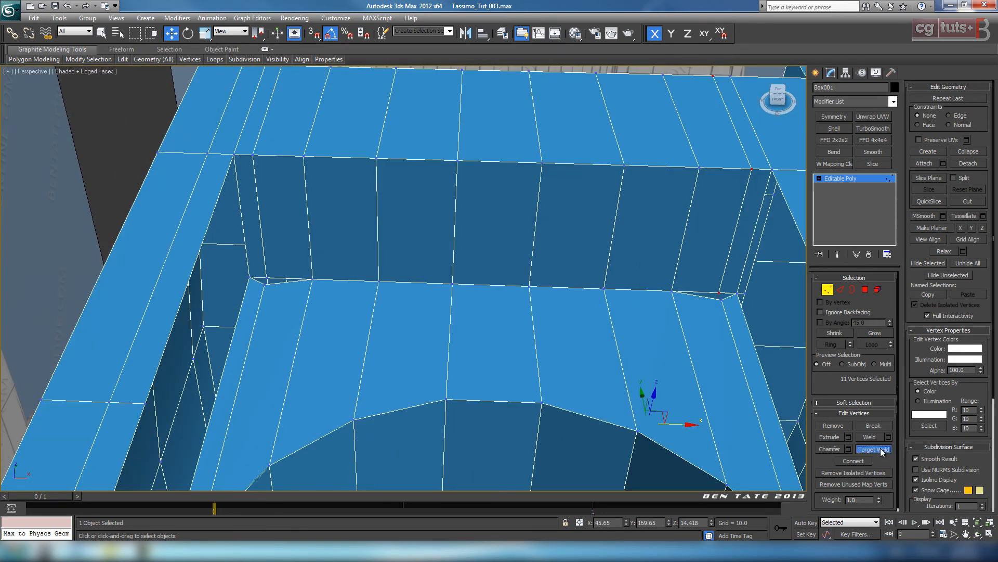
pyautogui.click(882, 450)
pyautogui.click(719, 291)
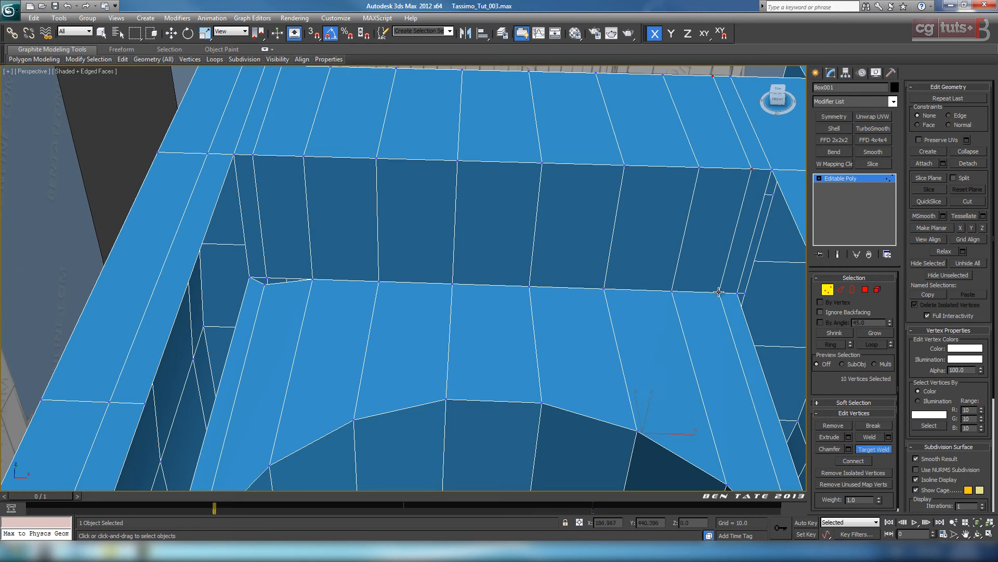
# Step: Target-weld the panel's left rear corner vertex to the lower vertex of the new edge on the back wall
pyautogui.click(264, 279)
pyautogui.scroll(-4, 314, 313)
pyautogui.keyDown('alt'); pyautogui.moveTo(382, 352); pyautogui.dragTo(454, 401, button='middle'); pyautogui.keyUp('alt')
pyautogui.scroll(2, 449, 386)
pyautogui.moveTo(453, 401); pyautogui.dragTo(506, 426, button='middle')
pyautogui.scroll(3, 438, 377)
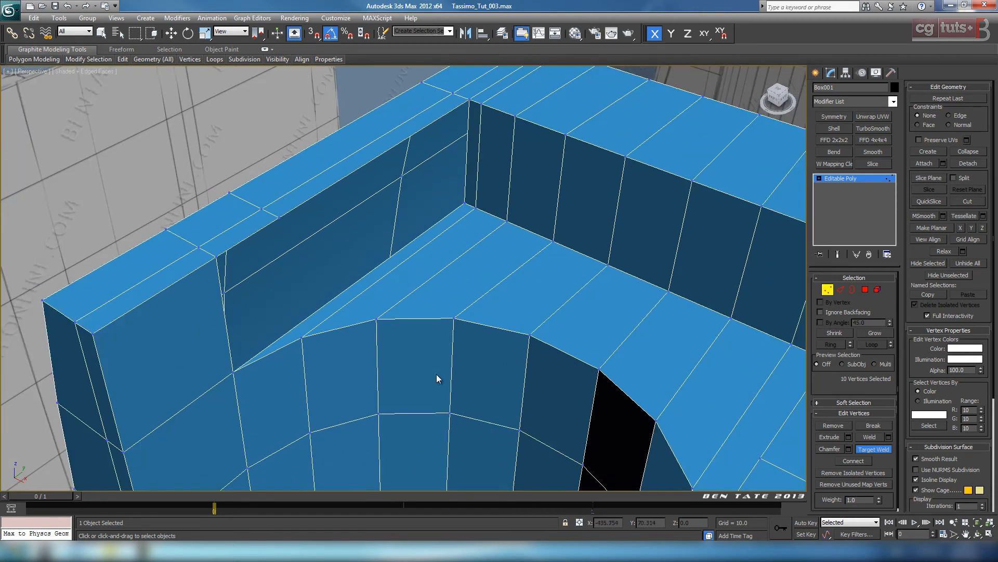
pyautogui.keyDown('alt'); pyautogui.moveTo(438, 377); pyautogui.dragTo(415, 337, button='middle'); pyautogui.keyUp('alt')
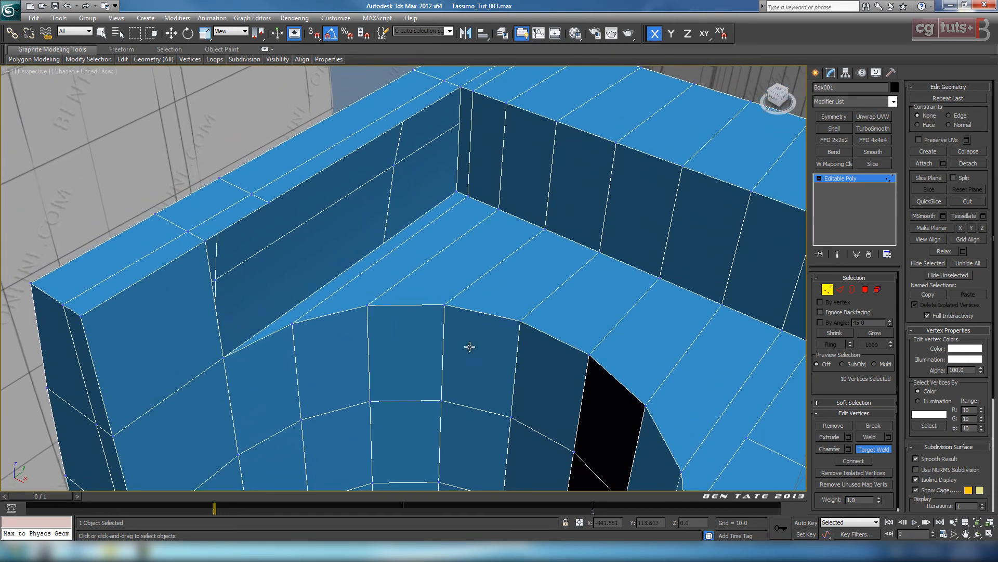
# Step: Select the open borders on the left and right sides of the recess and cap both holes
pyautogui.click(853, 289)
pyautogui.press('w')
pyautogui.click(409, 119)
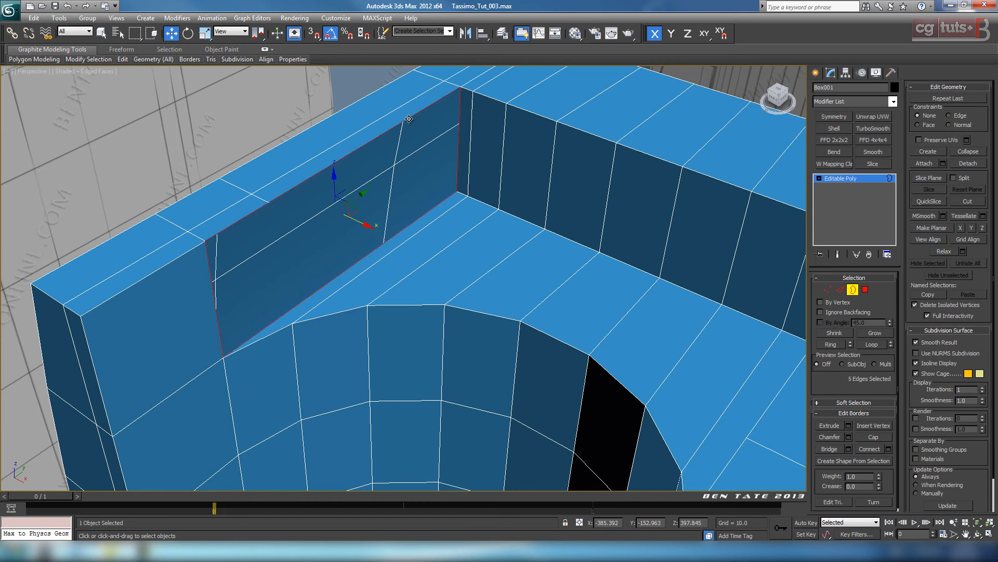
pyautogui.keyDown('alt'); pyautogui.moveTo(529, 290); pyautogui.dragTo(756, 208, button='middle'); pyautogui.keyUp('alt')
pyautogui.keyDown('ctrl'); pyautogui.click(758, 210); pyautogui.keyUp('ctrl')
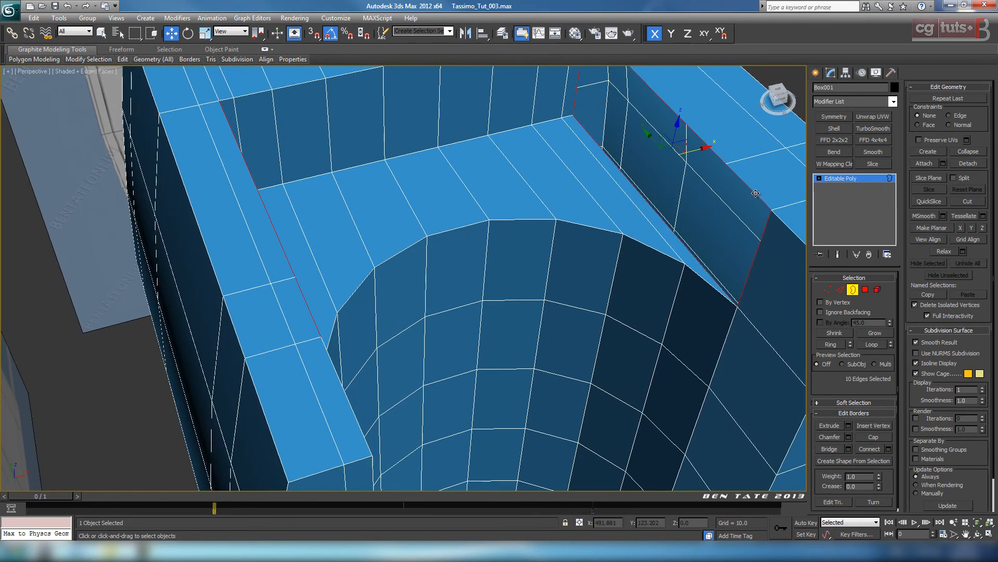
pyautogui.click(874, 436)
# Step: Cut an edge down the capped left side wall from its upper rim vertex to the panel's front curve vertex
pyautogui.keyDown('alt'); pyautogui.moveTo(616, 297); pyautogui.dragTo(407, 245, button='middle'); pyautogui.keyUp('alt')
pyautogui.scroll(3, 432, 329)
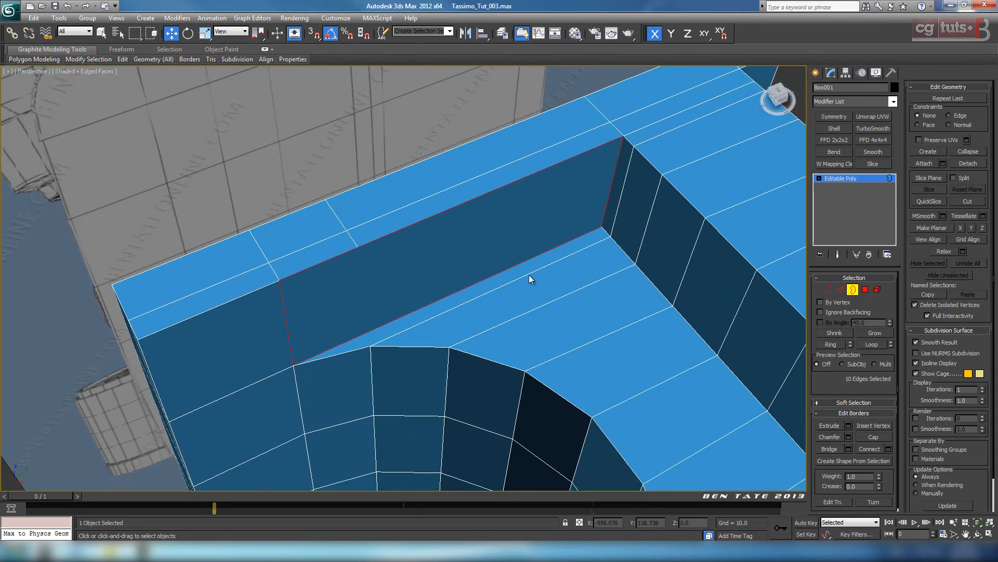
pyautogui.keyDown('alt'); pyautogui.moveTo(528, 275); pyautogui.dragTo(470, 243, button='middle'); pyautogui.keyUp('alt')
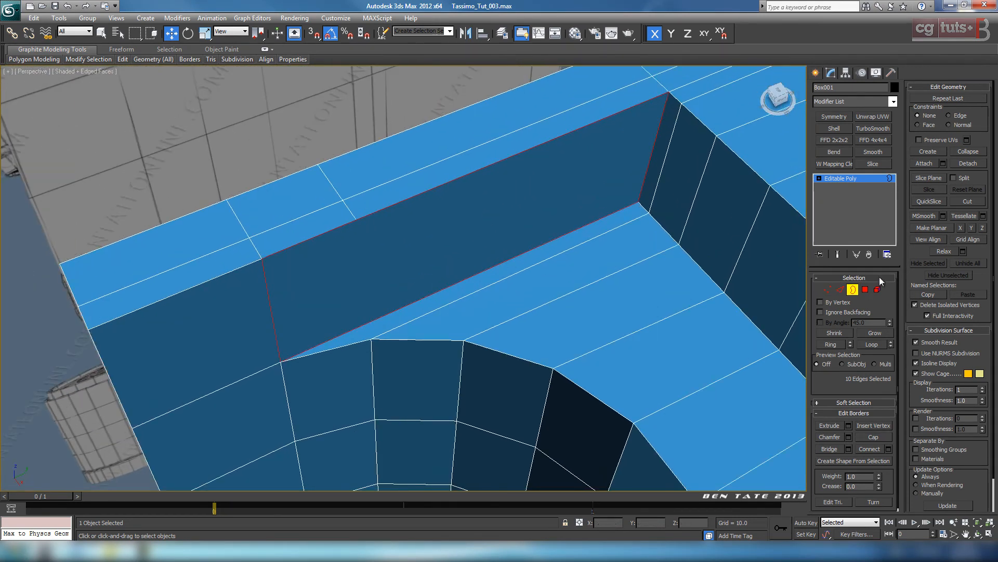
pyautogui.click(852, 289)
pyautogui.click(968, 201)
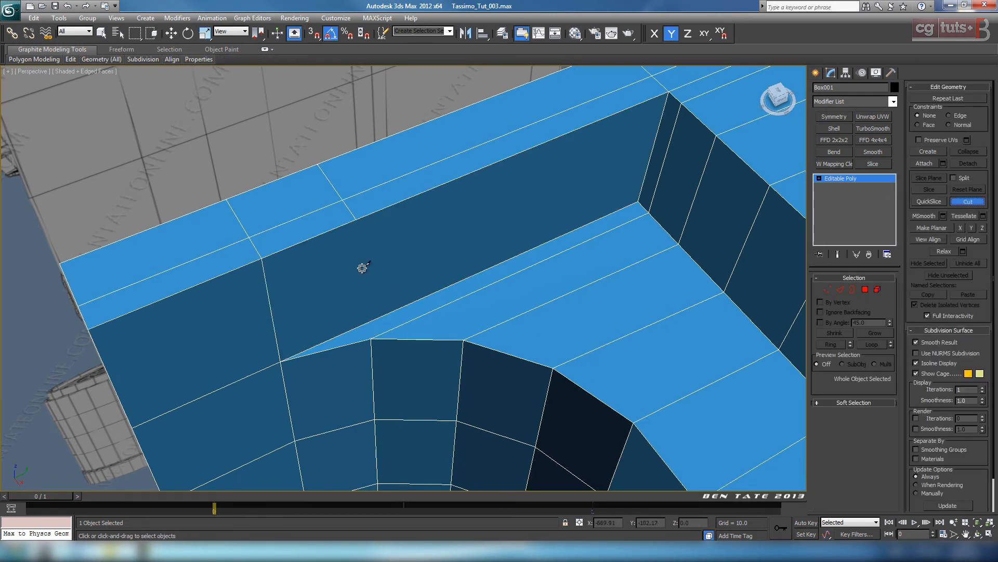
pyautogui.click(357, 221)
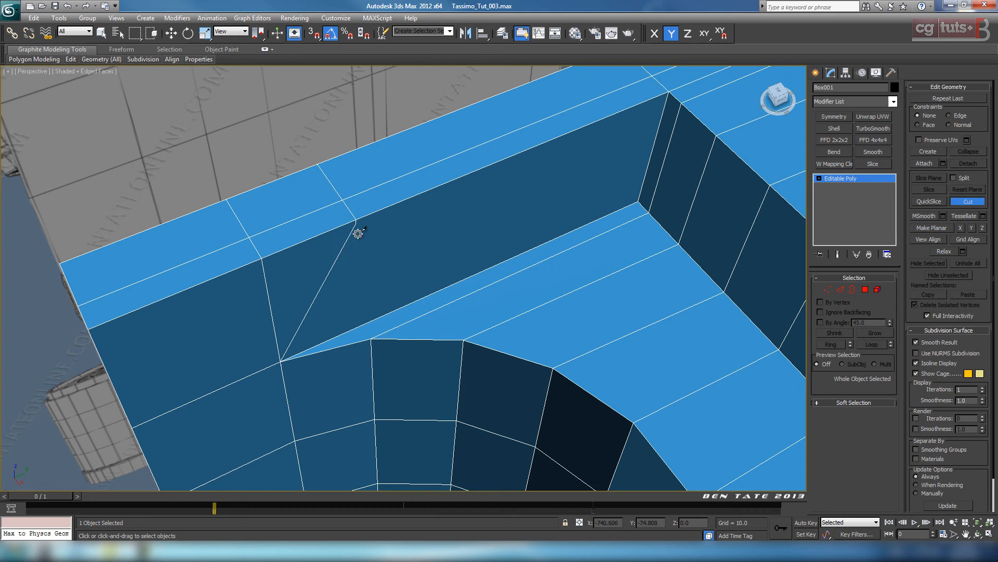
pyautogui.click(368, 321)
pyautogui.click(368, 320)
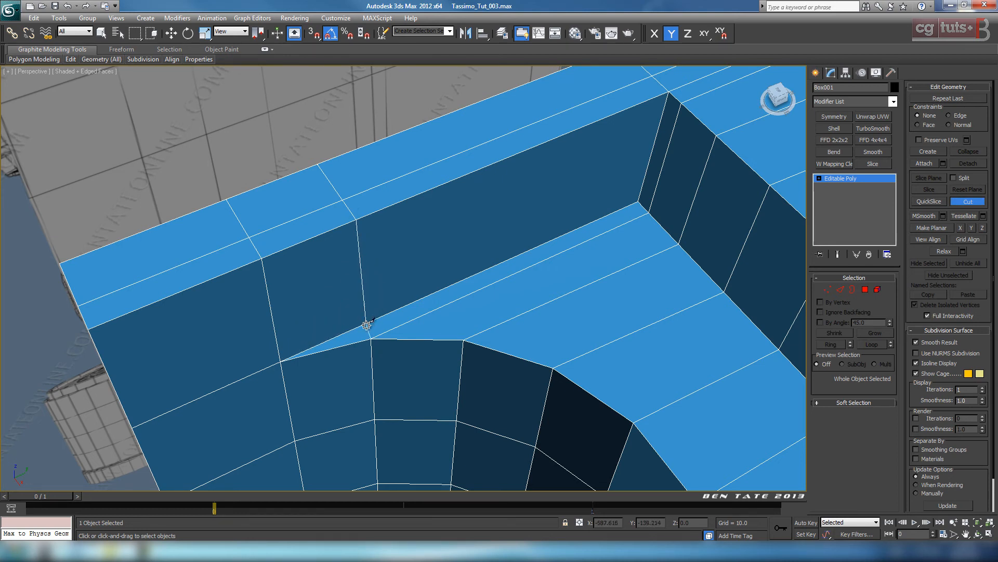
pyautogui.click(372, 338)
# Step: Cut a matching edge on the capped right side wall from the rim vertex to the panel's front curve vertex
pyautogui.moveTo(371, 339); pyautogui.dragTo(283, 257, button='middle')
pyautogui.keyDown('alt'); pyautogui.moveTo(516, 323); pyautogui.dragTo(562, 332, button='middle'); pyautogui.keyUp('alt')
pyautogui.moveTo(563, 332); pyautogui.dragTo(488, 321, button='middle')
pyautogui.click(610, 227)
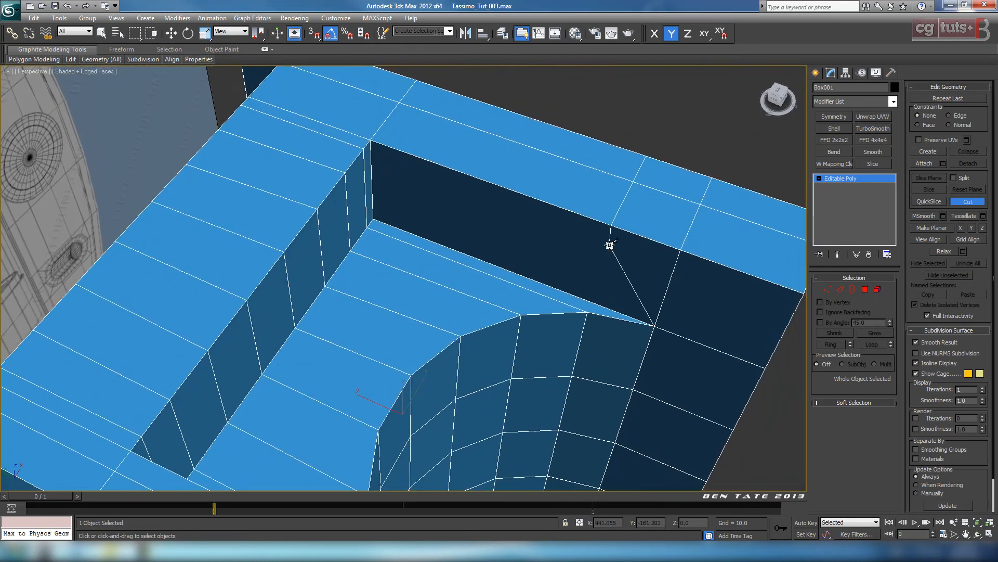
pyautogui.click(589, 314)
pyautogui.scroll(-8, 589, 313)
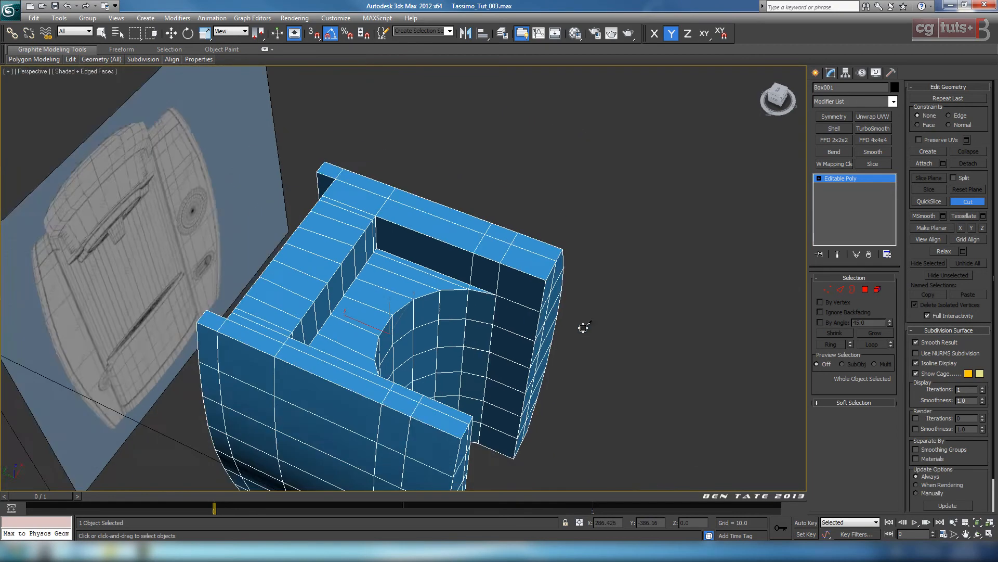
pyautogui.keyDown('alt'); pyautogui.moveTo(584, 327); pyautogui.dragTo(567, 329, button='middle'); pyautogui.keyUp('alt')
pyautogui.click(956, 206)
# Step: Select the two overlapping vertices where the right cut meets the panel's front curve and weld them with a 0.1 threshold
pyautogui.click(827, 289)
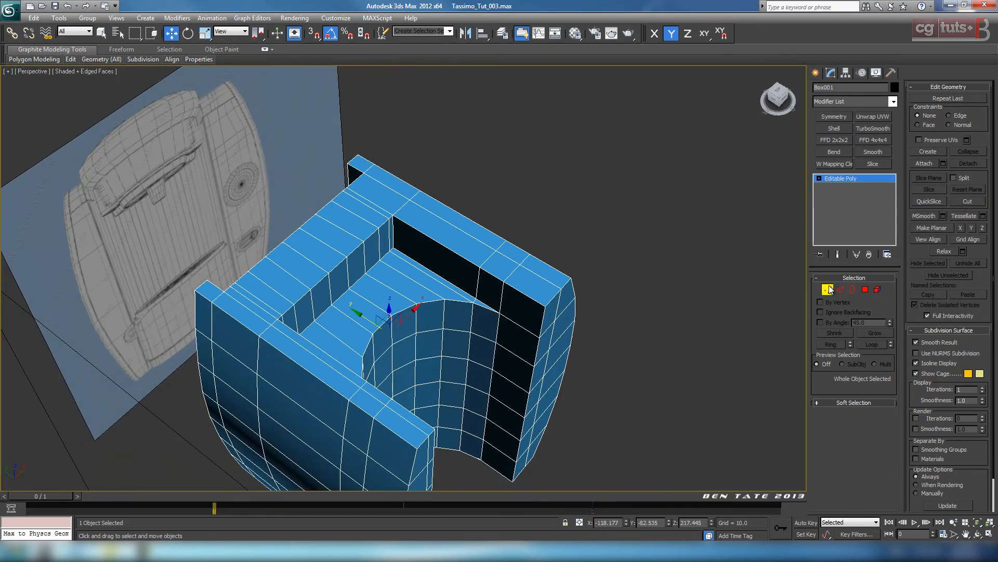
pyautogui.scroll(5, 524, 316)
pyautogui.moveTo(522, 310); pyautogui.dragTo(533, 332)
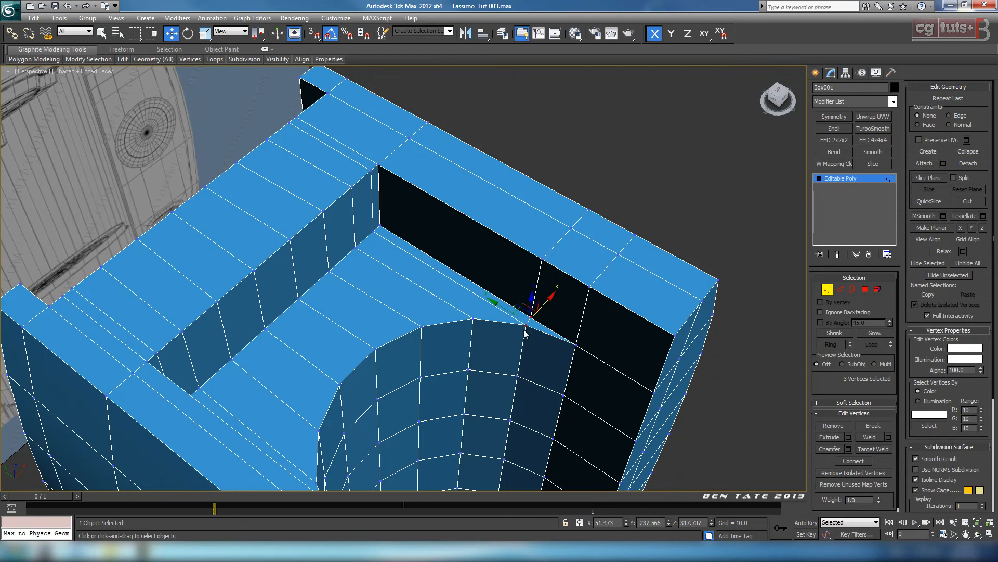
pyautogui.scroll(10, 541, 334)
pyautogui.press('F3')
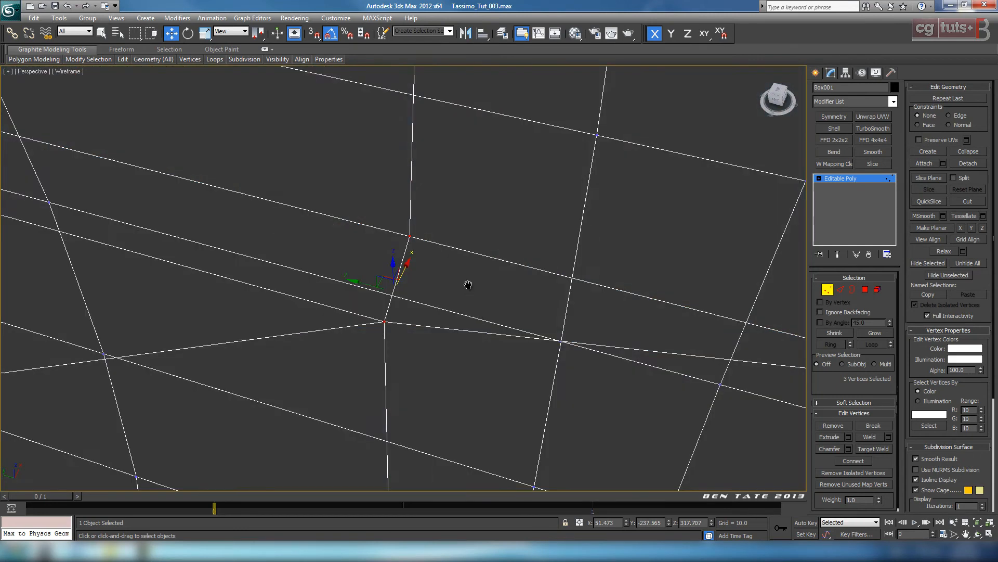
pyautogui.keyDown('alt'); pyautogui.moveTo(475, 357); pyautogui.dragTo(447, 281, button='middle'); pyautogui.keyUp('alt')
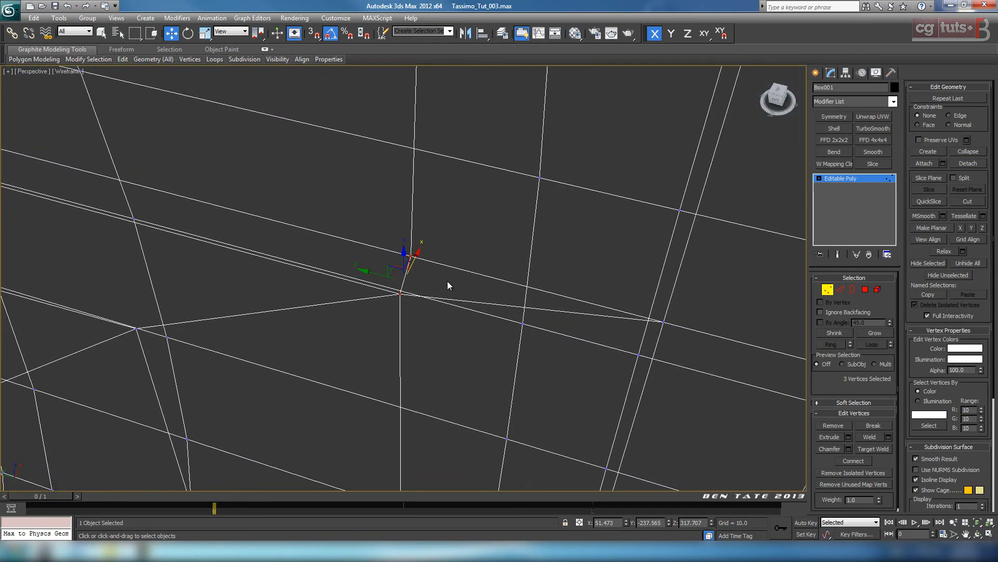
pyautogui.keyDown('alt'); pyautogui.moveTo(531, 381); pyautogui.dragTo(468, 318, button='middle'); pyautogui.keyUp('alt')
pyautogui.moveTo(424, 233); pyautogui.dragTo(425, 235)
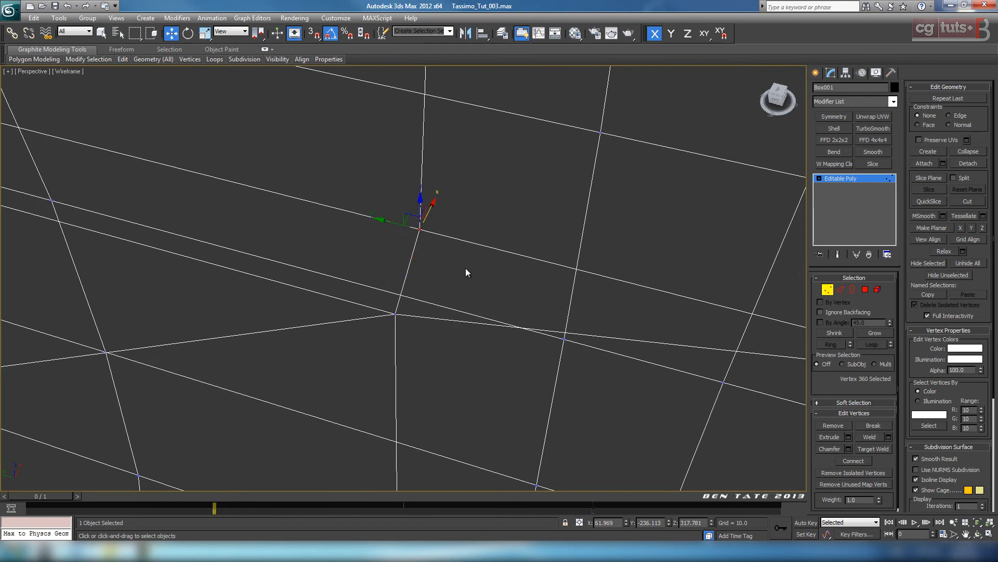
pyautogui.moveTo(380, 304); pyautogui.dragTo(406, 325)
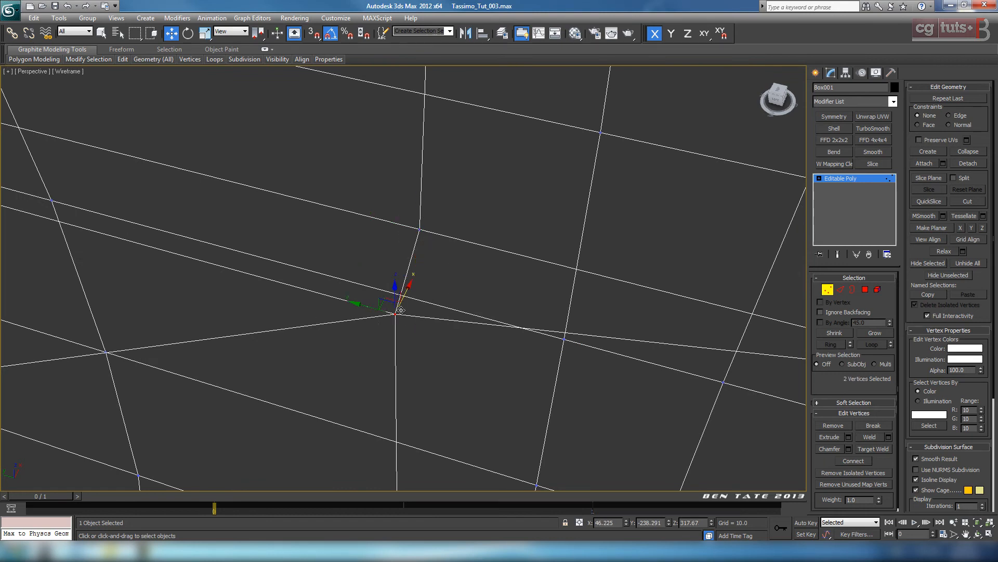
pyautogui.click(889, 437)
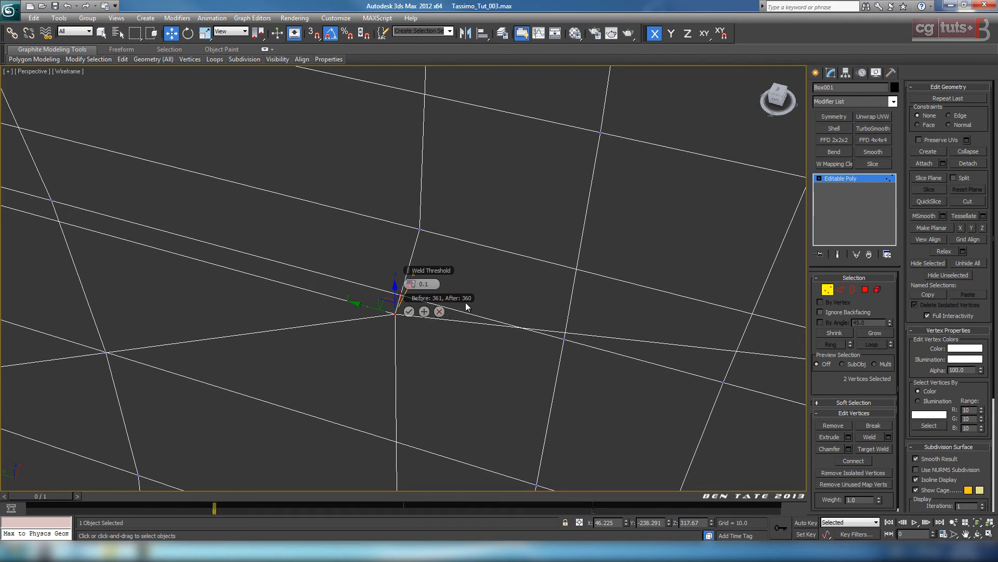
pyautogui.click(411, 312)
# Step: Inspect the left cut's end at the panel's front curve in wireframe and shaded display for overlapping vertices
pyautogui.scroll(-4, 438, 326)
pyautogui.scroll(-3, 438, 327)
pyautogui.keyDown('alt'); pyautogui.moveTo(438, 327); pyautogui.dragTo(428, 363, button='middle'); pyautogui.keyUp('alt')
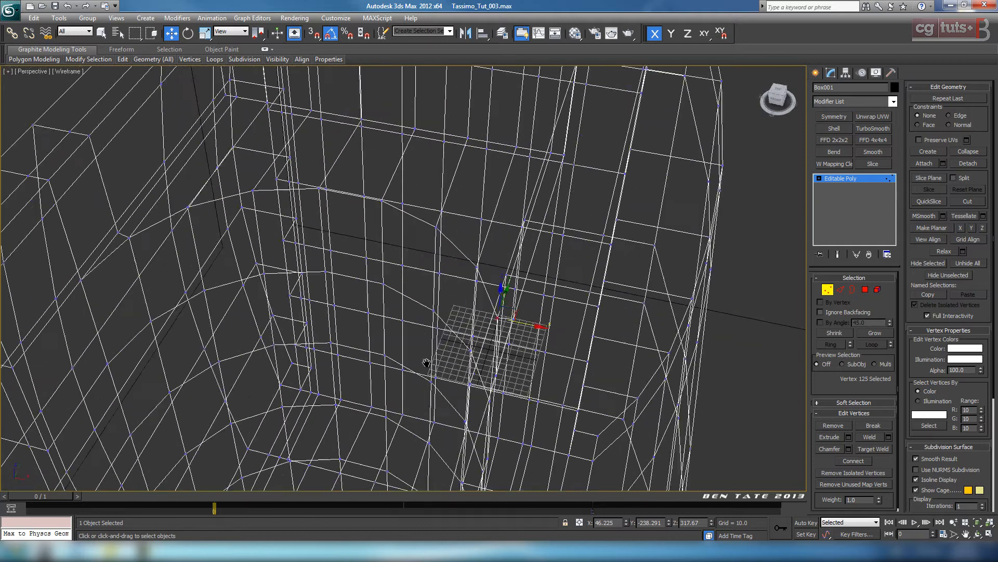
pyautogui.scroll(4, 428, 362)
pyautogui.moveTo(363, 336)
pyautogui.mouseDown(button='middle')
pyautogui.moveTo(311, 314)
pyautogui.moveTo(350, 321)
pyautogui.mouseUp(button='middle')
pyautogui.scroll(3, 350, 321)
pyautogui.press('F3')
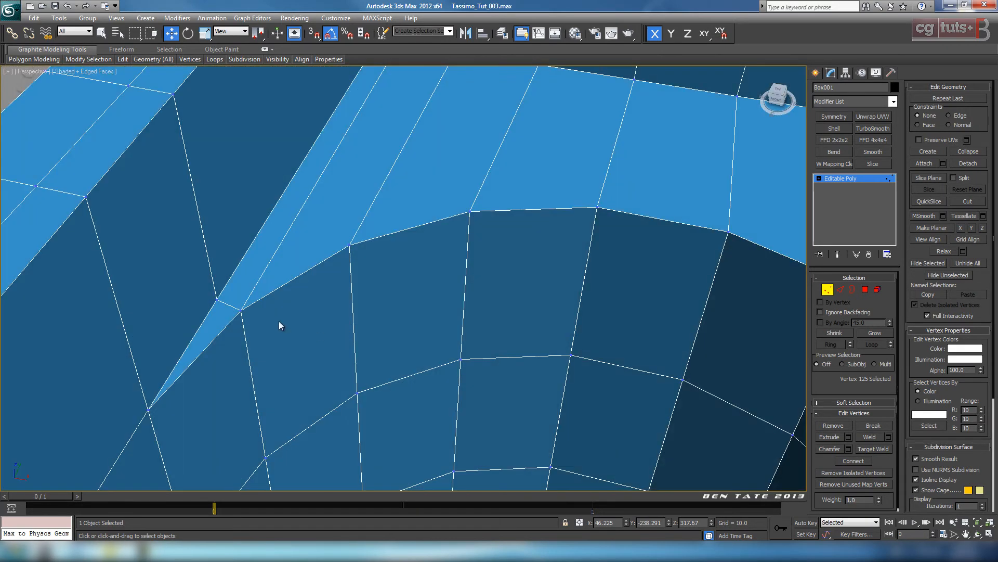
pyautogui.keyDown('alt'); pyautogui.moveTo(278, 320); pyautogui.dragTo(267, 313, button='middle'); pyautogui.keyUp('alt')
pyautogui.moveTo(259, 227); pyautogui.dragTo(301, 255)
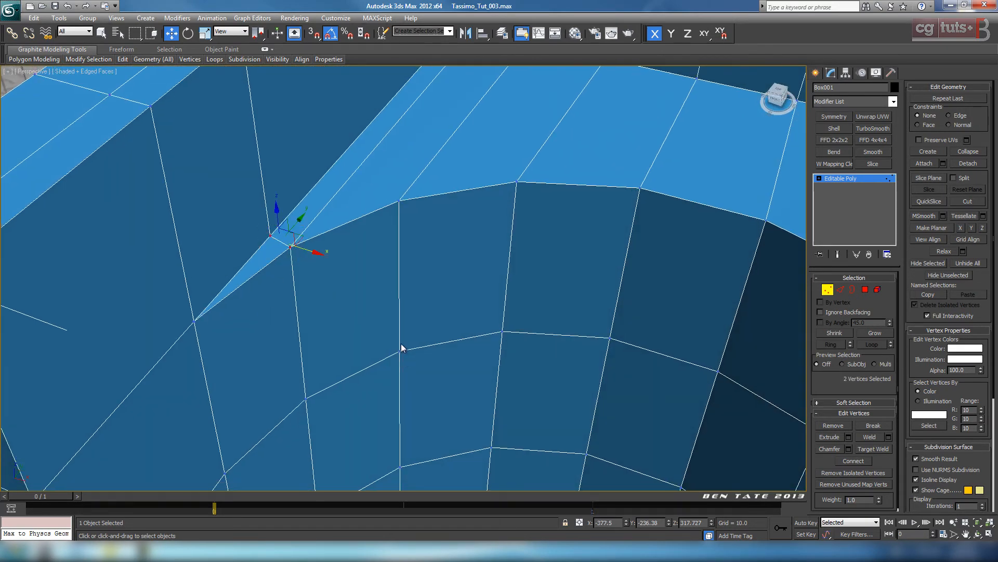
pyautogui.scroll(-4, 393, 325)
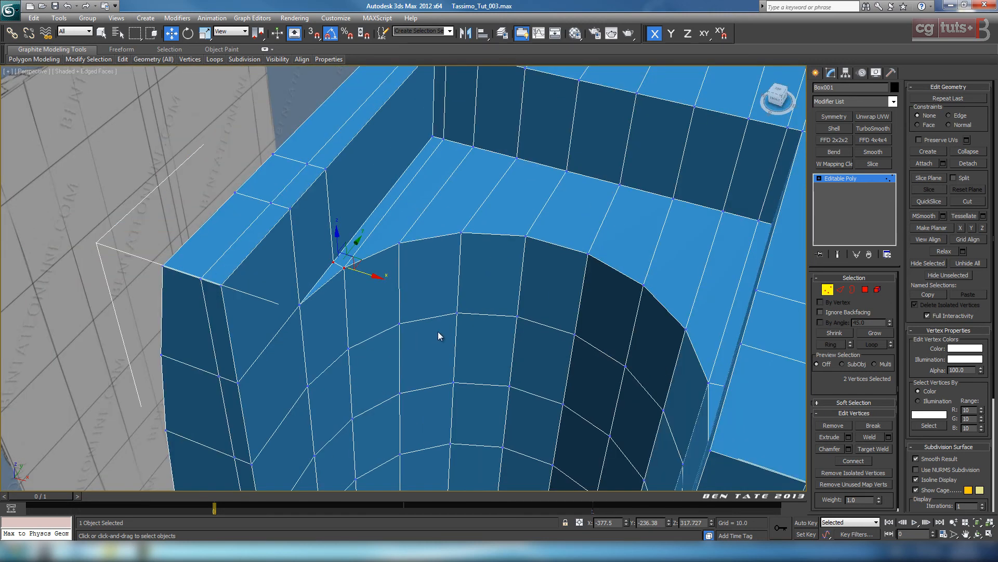
pyautogui.scroll(-3, 438, 331)
pyautogui.scroll(-3, 471, 344)
pyautogui.moveTo(472, 344); pyautogui.dragTo(423, 340, button='middle')
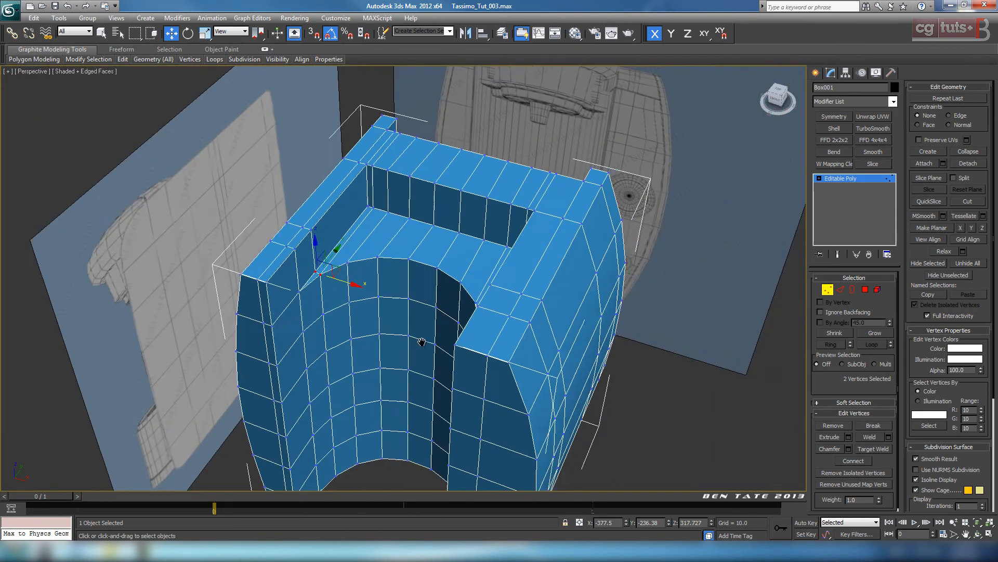
pyautogui.click(830, 290)
# Step: Compare the recess and its corners with reference photo 015 of the coffee machine's top in Windows Photo Viewer
pyautogui.keyDown('alt'); pyautogui.moveTo(439, 306); pyautogui.dragTo(464, 308, button='middle'); pyautogui.keyUp('alt')
pyautogui.scroll(-3, 487, 345)
pyautogui.scroll(5, 487, 345)
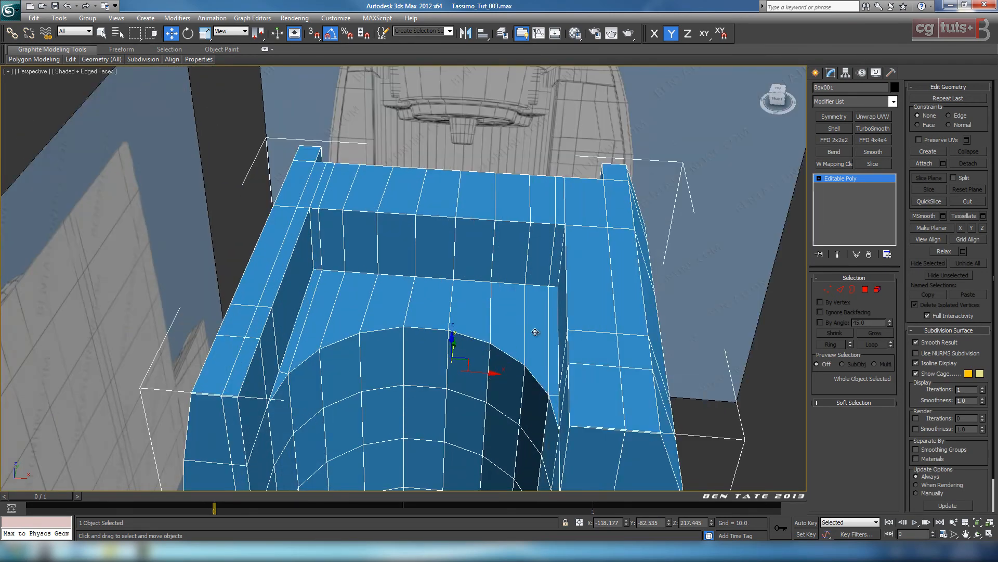
pyautogui.moveTo(531, 335); pyautogui.dragTo(500, 380, button='middle')
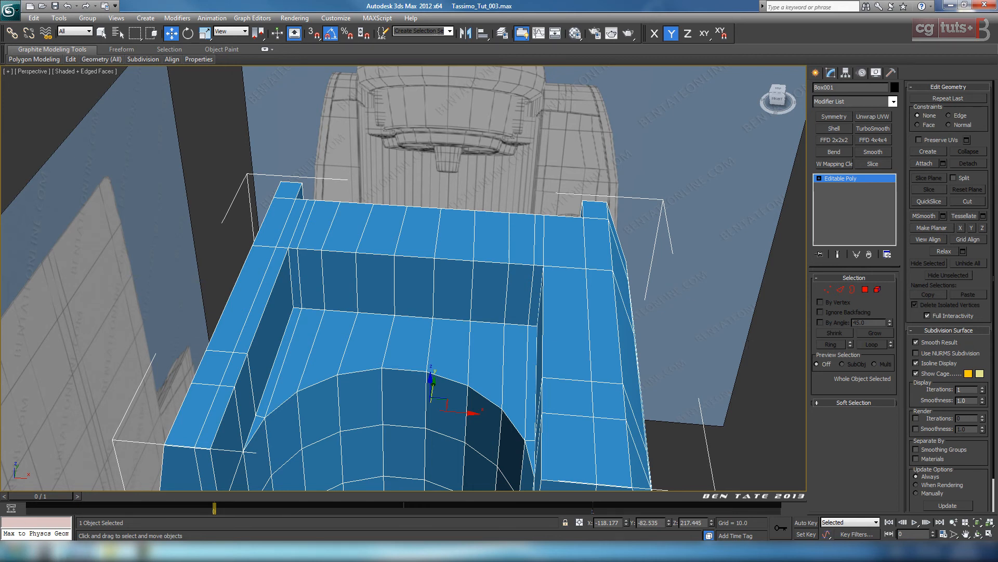
pyautogui.click(79, 552)
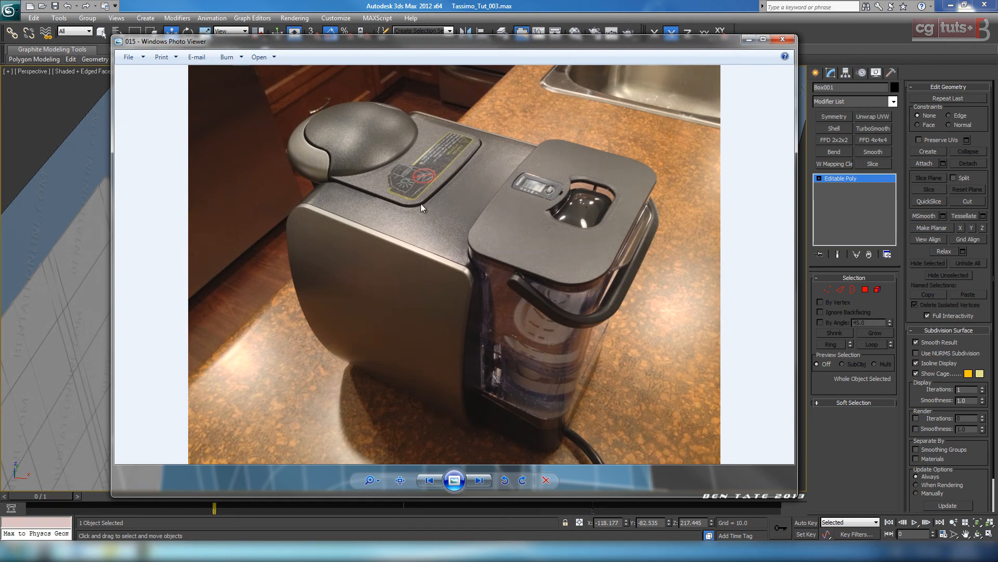
pyautogui.click(748, 41)
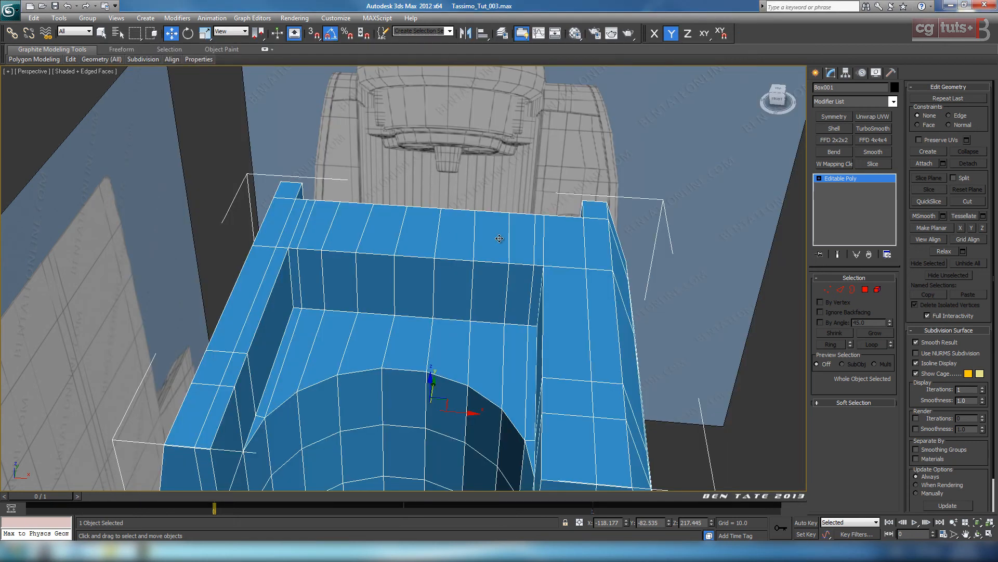
pyautogui.keyDown('alt'); pyautogui.moveTo(484, 278); pyautogui.dragTo(492, 330, button='middle'); pyautogui.keyUp('alt')
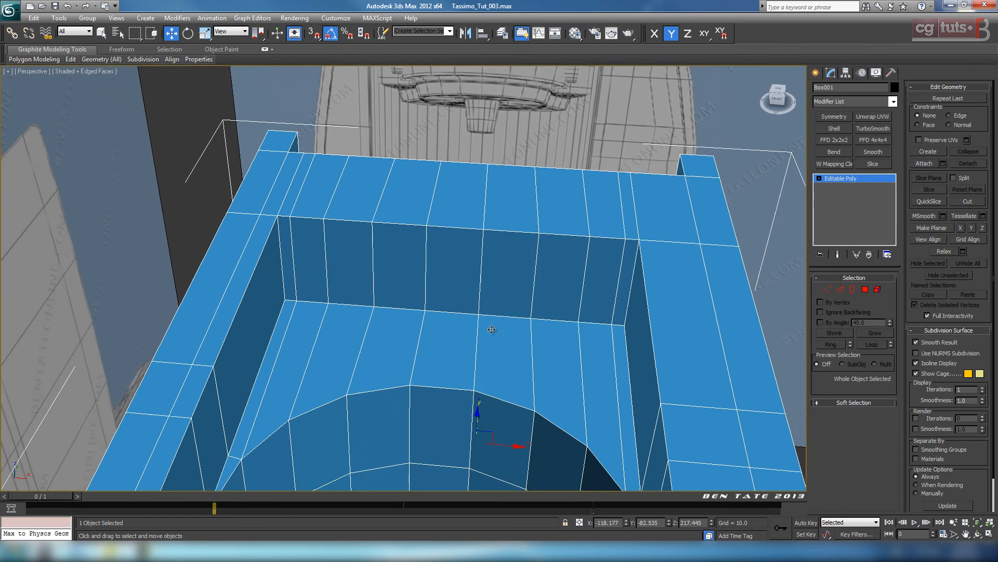
pyautogui.keyDown('alt'); pyautogui.moveTo(527, 359); pyautogui.dragTo(485, 317, button='middle'); pyautogui.keyUp('alt')
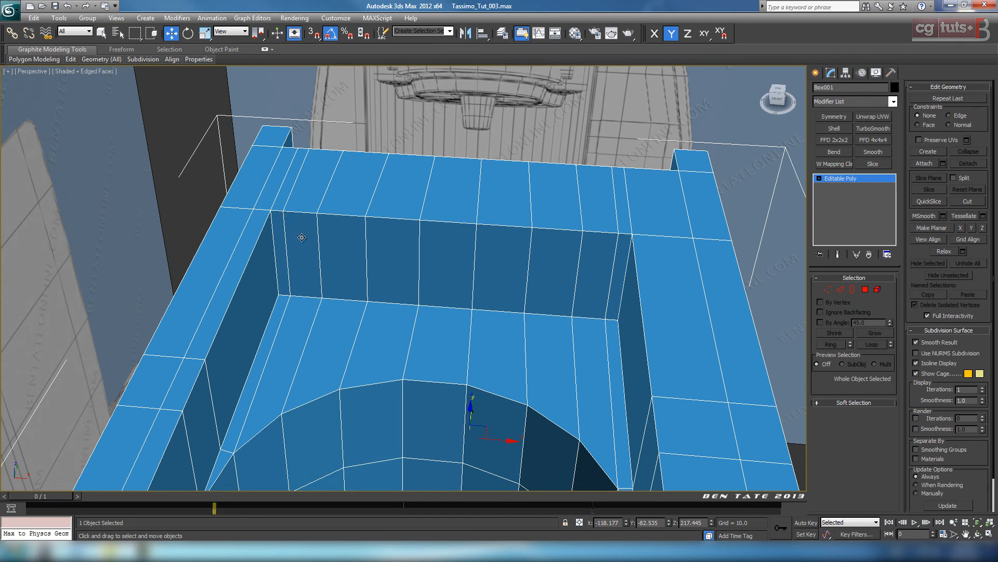
# Step: In Edge mode, select the upper edge of the recess's left side wall and extend the selection to its edge ring
pyautogui.moveTo(357, 314); pyautogui.dragTo(368, 295, button='middle')
pyautogui.scroll(-3, 344, 312)
pyautogui.press('j')
pyautogui.scroll(3, 386, 307)
pyautogui.click(842, 289)
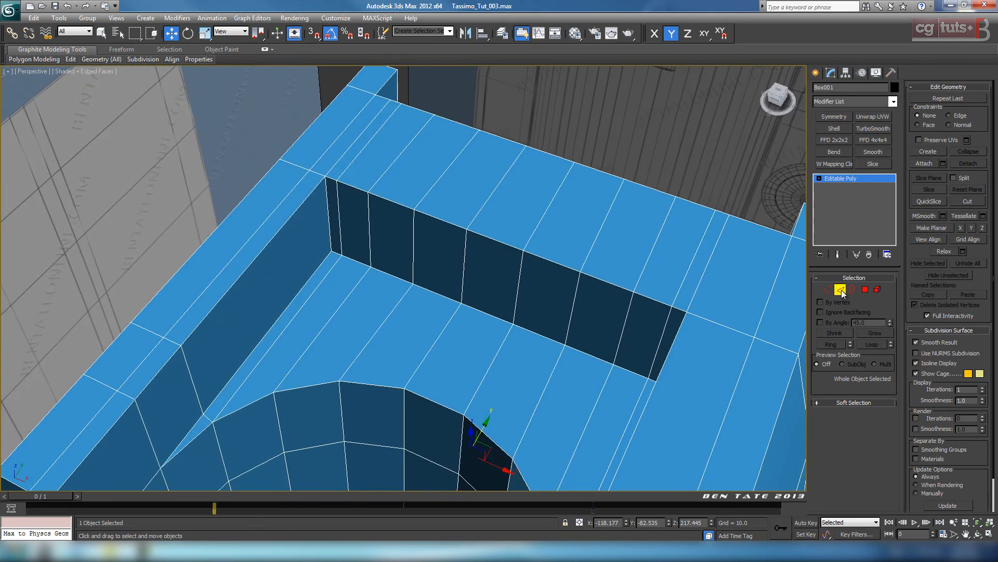
pyautogui.moveTo(275, 393); pyautogui.dragTo(305, 363, button='middle')
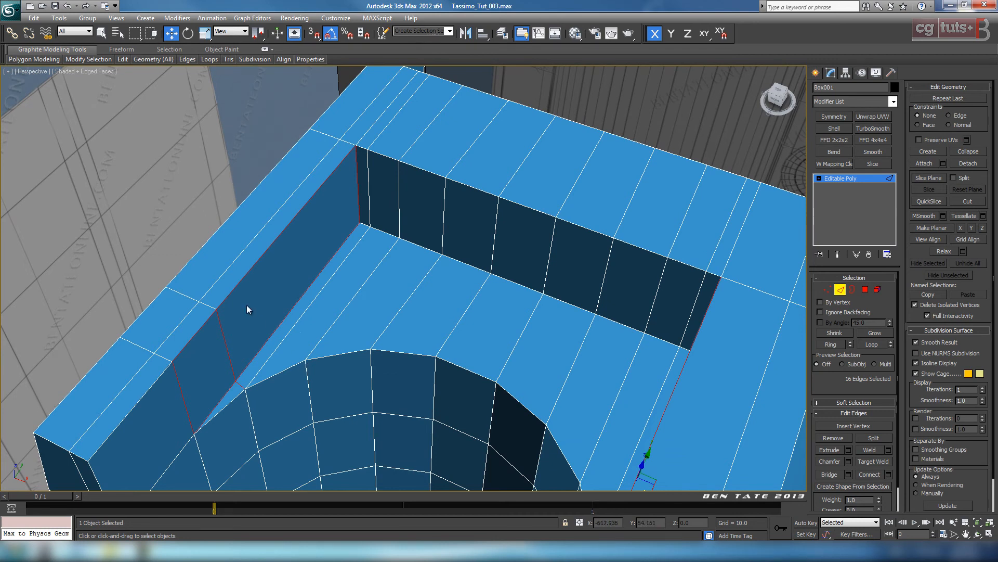
pyautogui.moveTo(338, 381); pyautogui.dragTo(450, 287, button='middle')
pyautogui.scroll(-3, 466, 328)
pyautogui.scroll(3, 408, 329)
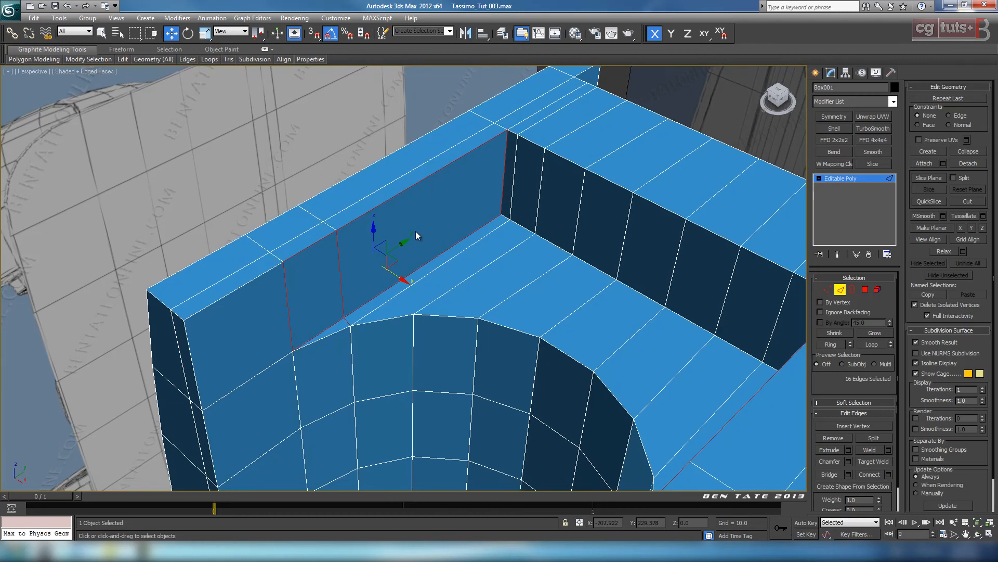
pyautogui.click(380, 207)
pyautogui.click(832, 344)
pyautogui.keyDown('alt'); pyautogui.moveTo(655, 335); pyautogui.dragTo(420, 310, button='middle'); pyautogui.keyUp('alt')
pyautogui.scroll(-8, 596, 394)
pyautogui.scroll(8, 561, 364)
pyautogui.scroll(5, 471, 341)
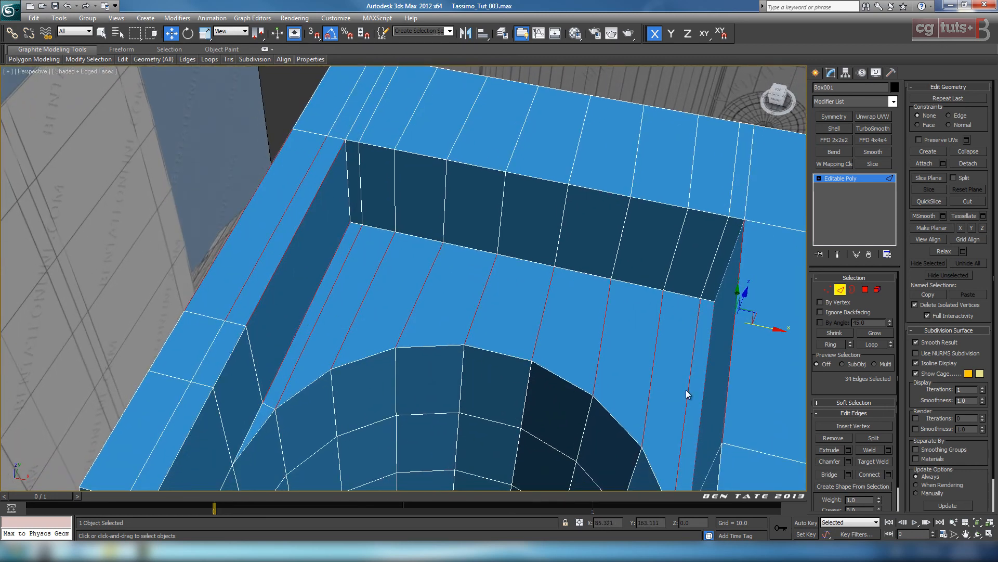
# Step: Deselect the recess floor's lengthwise edges from the ring selection, keeping only the edges around the two side walls
pyautogui.keyDown('alt'); pyautogui.click(317, 318); pyautogui.keyUp('alt')
pyautogui.keyDown('alt'); pyautogui.click(349, 324); pyautogui.keyUp('alt')
pyautogui.keyDown('alt'); pyautogui.click(405, 331); pyautogui.keyUp('alt')
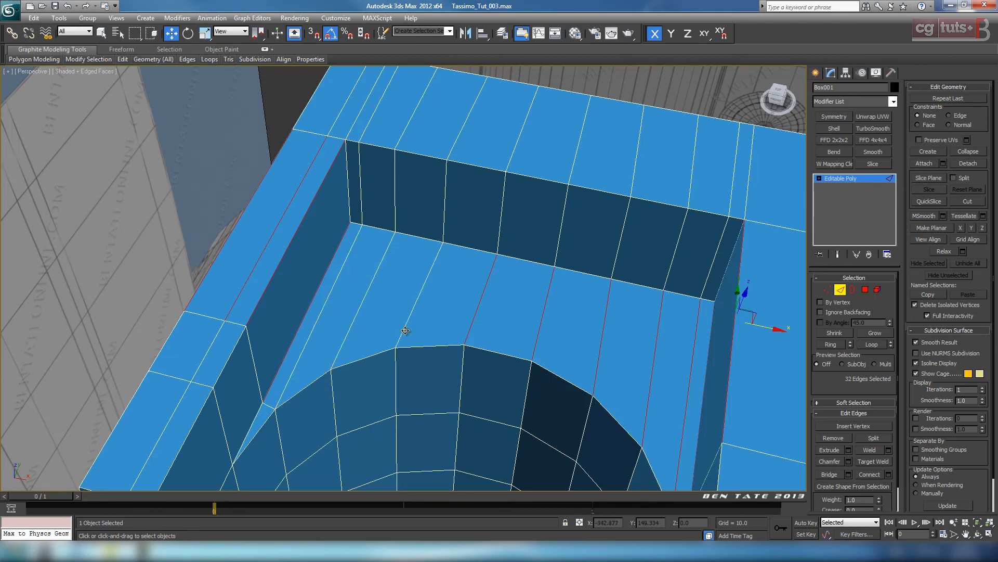
pyautogui.keyDown('alt'); pyautogui.click(465, 336); pyautogui.keyUp('alt')
pyautogui.keyDown('alt'); pyautogui.click(535, 343); pyautogui.keyUp('alt')
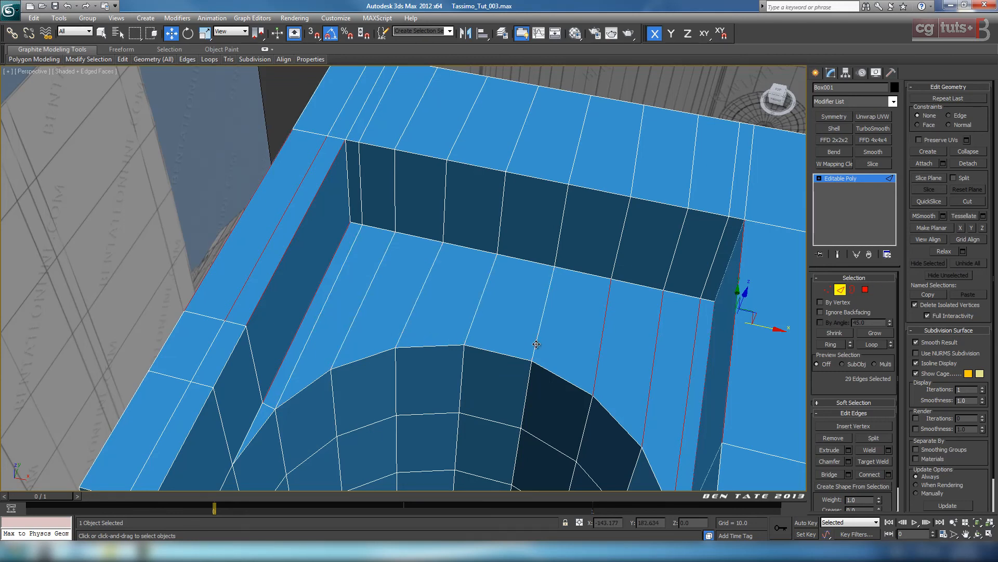
pyautogui.keyDown('alt'); pyautogui.click(599, 362); pyautogui.keyUp('alt')
pyautogui.keyDown('alt'); pyautogui.click(654, 370); pyautogui.keyUp('alt')
pyautogui.keyDown('alt'); pyautogui.click(688, 380); pyautogui.keyUp('alt')
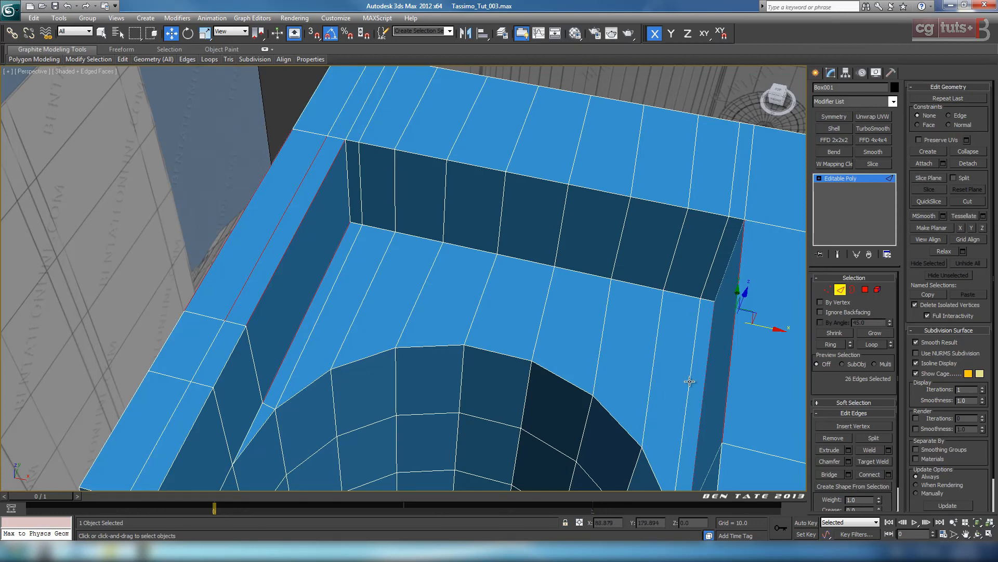
# Step: Connect the selected side wall edges with 1 segment to add an edge loop around both sides
pyautogui.scroll(-10, 542, 417)
pyautogui.keyDown('alt'); pyautogui.moveTo(541, 417); pyautogui.dragTo(532, 326, button='middle'); pyautogui.keyUp('alt')
pyautogui.scroll(4, 516, 384)
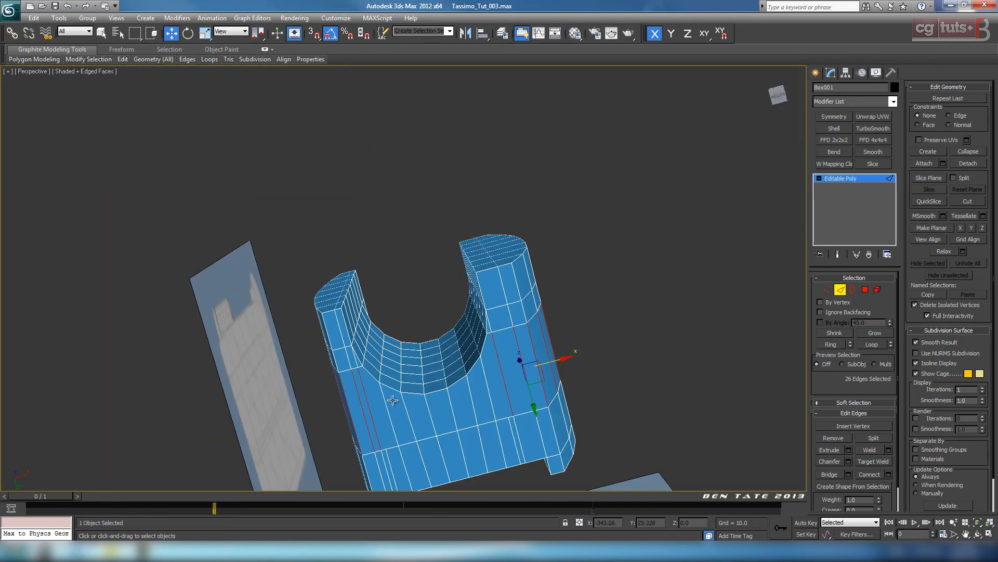
pyautogui.keyDown('alt'); pyautogui.moveTo(516, 384); pyautogui.dragTo(488, 373, button='middle'); pyautogui.keyUp('alt')
pyautogui.scroll(5, 488, 373)
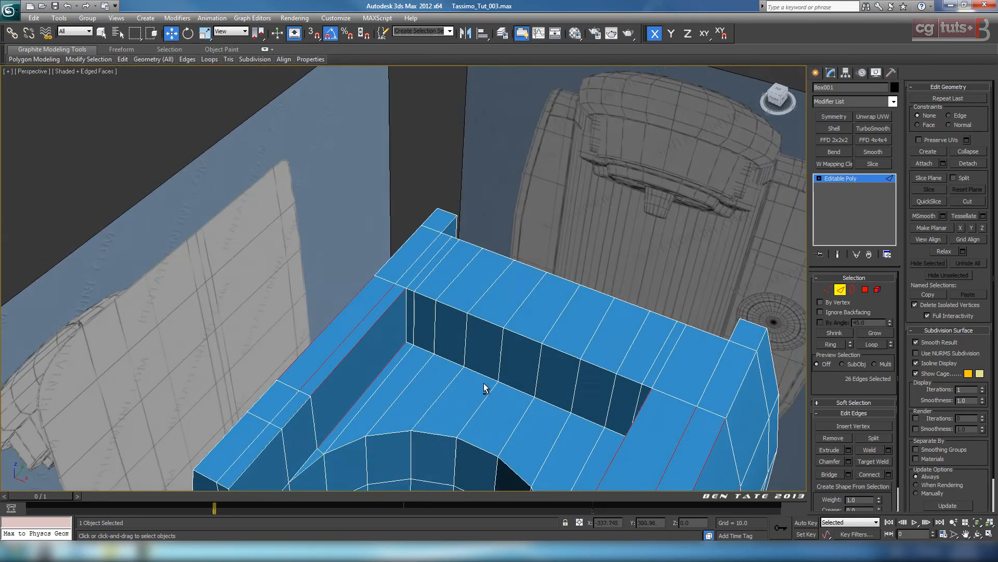
pyautogui.keyDown('alt'); pyautogui.moveTo(577, 380); pyautogui.dragTo(427, 359, button='middle'); pyautogui.keyUp('alt')
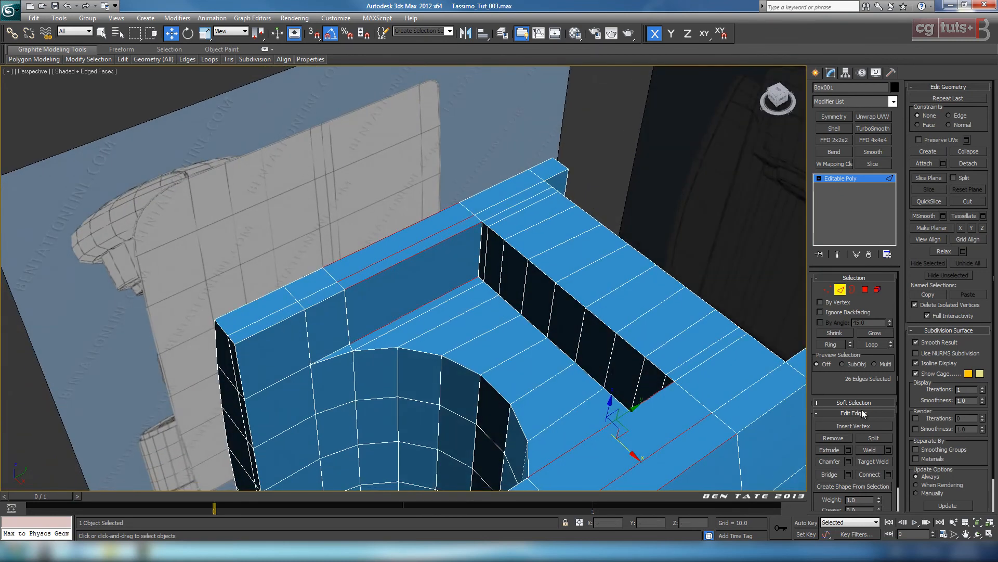
pyautogui.click(889, 473)
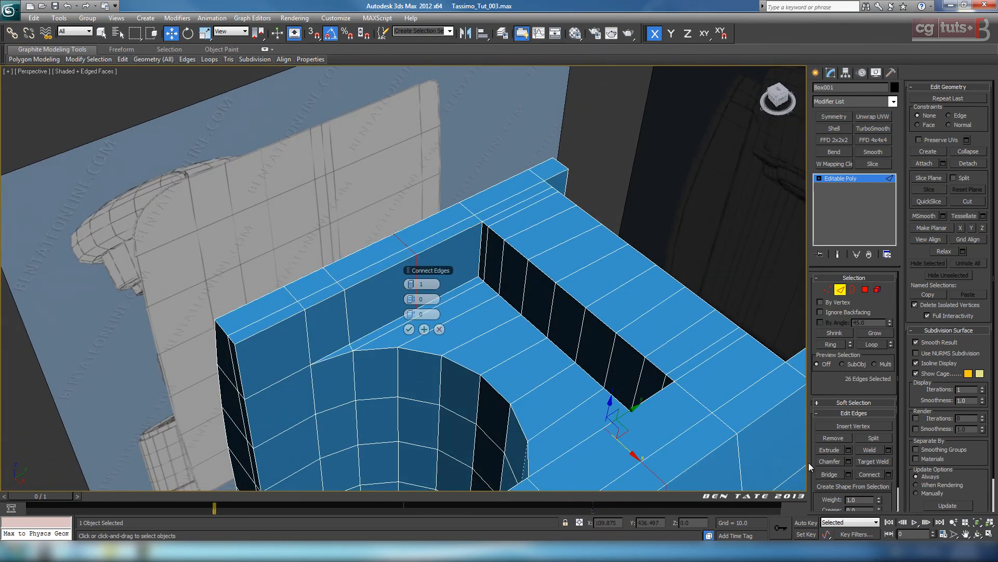
pyautogui.click(414, 331)
# Step: Move the new edge loops on both side walls along the Y axis towards the front of the recess
pyautogui.moveTo(598, 432); pyautogui.dragTo(568, 367, button='middle')
pyautogui.moveTo(452, 261)
pyautogui.mouseDown(button='middle')
pyautogui.moveTo(452, 225)
pyautogui.moveTo(461, 254)
pyautogui.mouseUp(button='middle')
pyautogui.scroll(-5, 453, 239)
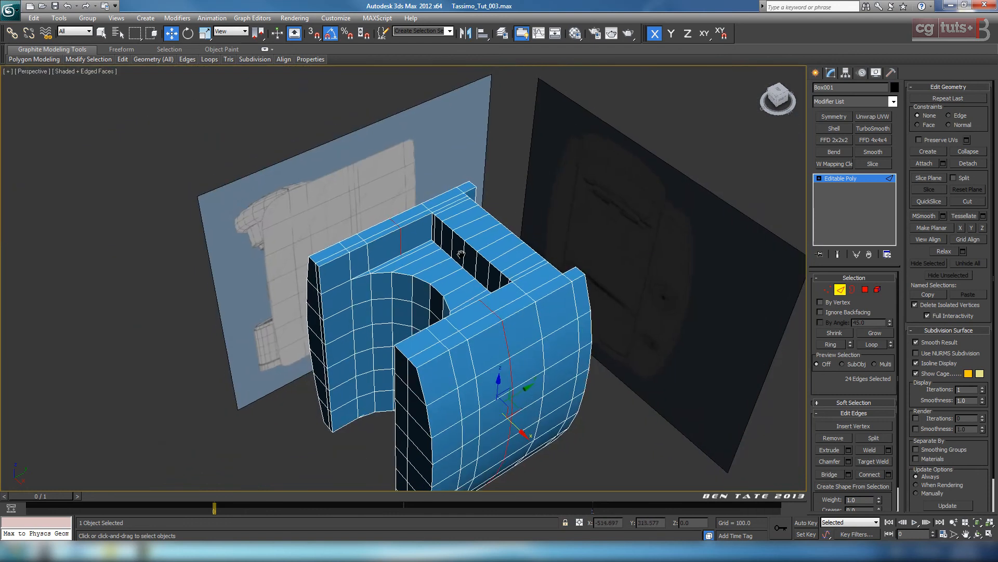
pyautogui.click(530, 388)
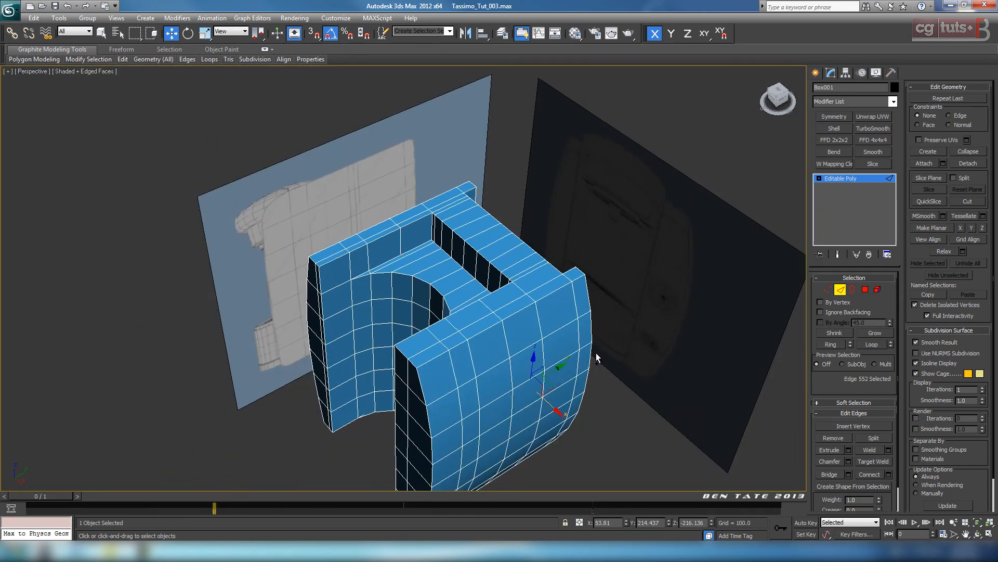
pyautogui.hotkey('ctrl', 'z')
pyautogui.moveTo(525, 387); pyautogui.dragTo(481, 330)
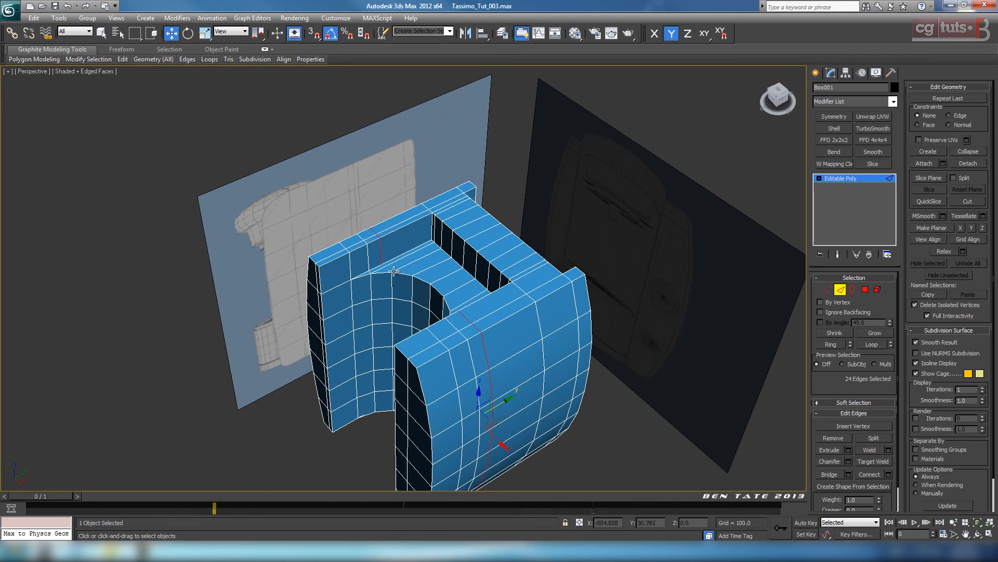
pyautogui.keyDown('alt'); pyautogui.moveTo(414, 269); pyautogui.dragTo(431, 299, button='middle'); pyautogui.keyUp('alt')
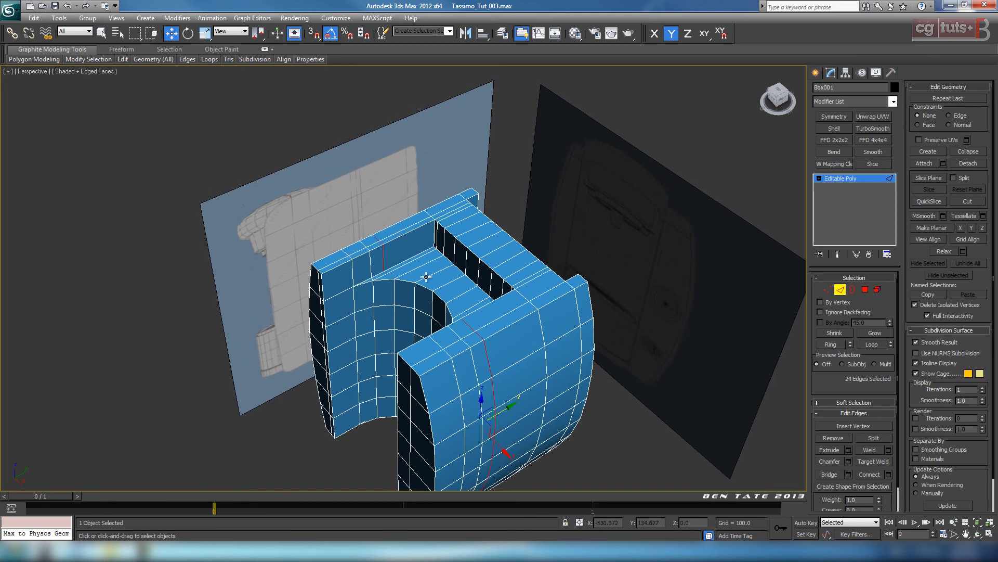
# Step: In the Top viewport, move the loops along Y by about 13 to line up with the front curve's second vertex on each side
pyautogui.hotkey('alt', 'w')
pyautogui.rightClick(147, 186)
pyautogui.hotkey('alt', 'w')
pyautogui.scroll(-6, 253, 254)
pyautogui.moveTo(343, 312); pyautogui.dragTo(406, 281, button='middle')
pyautogui.scroll(3, 413, 289)
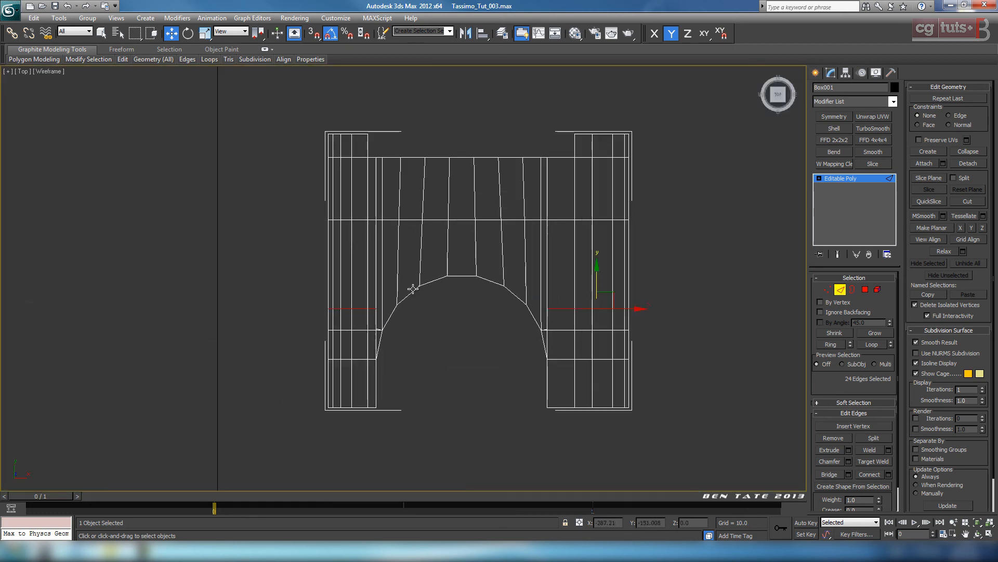
pyautogui.scroll(4, 446, 310)
pyautogui.moveTo(750, 243); pyautogui.dragTo(752, 233)
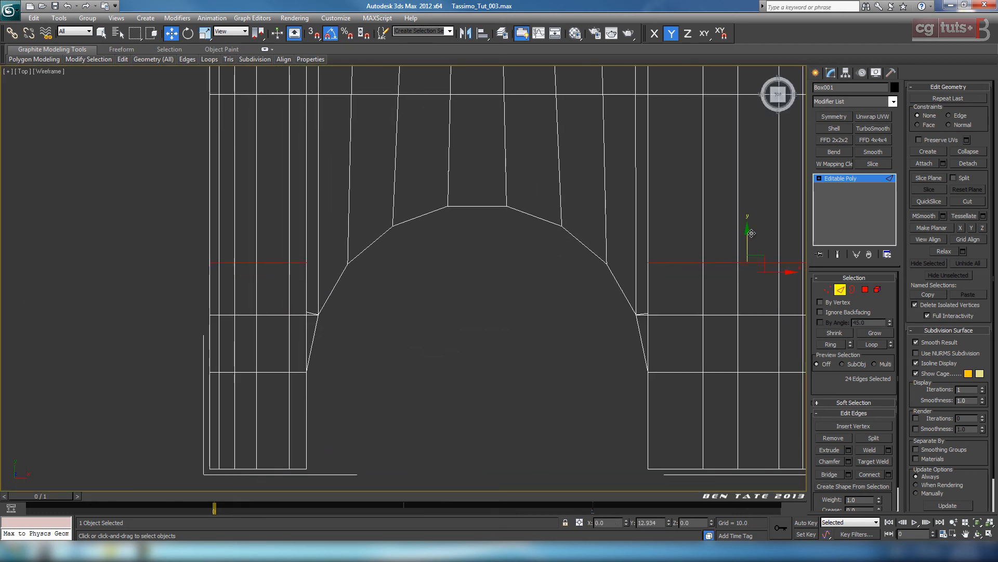
# Step: In the Perspective viewport, cut an edge across the recess floor from each loop's lower end to the adjacent front curve vertex
pyautogui.hotkey('alt', 'w')
pyautogui.rightClick(704, 404)
pyautogui.hotkey('alt', 'w')
pyautogui.scroll(6, 448, 291)
pyautogui.moveTo(421, 276); pyautogui.dragTo(452, 285, button='middle')
pyautogui.scroll(2, 494, 307)
pyautogui.click(976, 202)
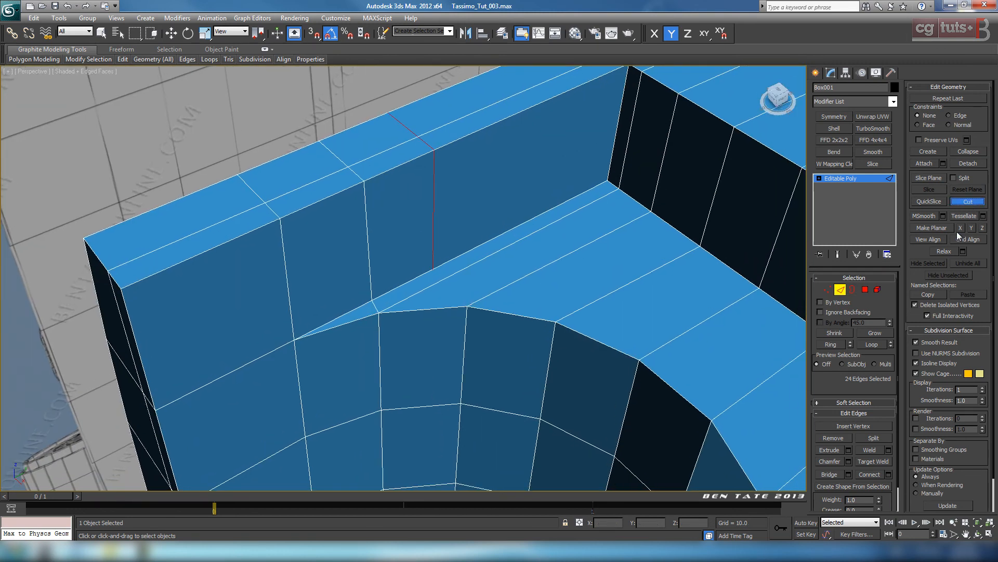
pyautogui.click(838, 291)
pyautogui.click(962, 202)
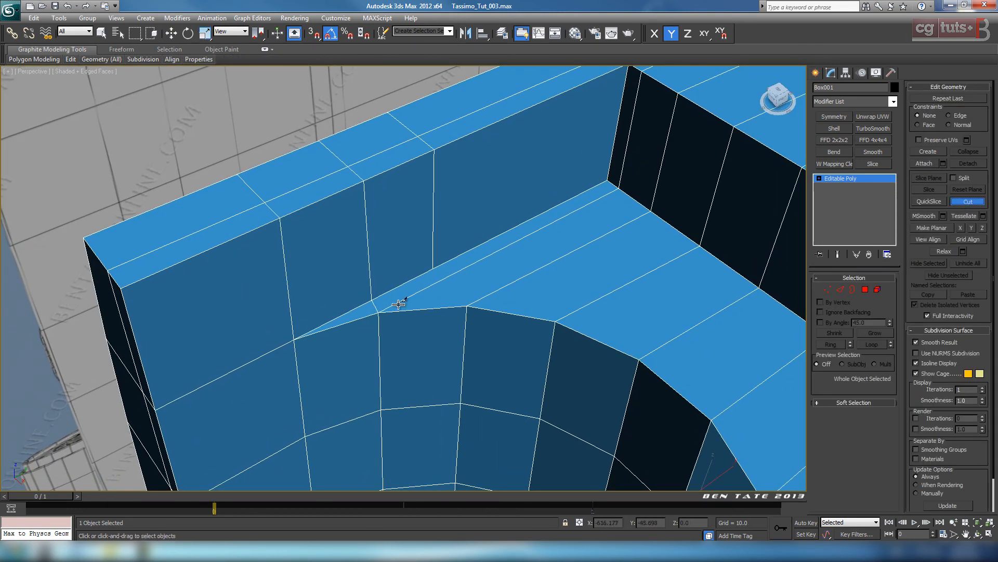
pyautogui.click(433, 269)
pyautogui.scroll(-3, 580, 371)
pyautogui.keyDown('alt'); pyautogui.moveTo(632, 373); pyautogui.dragTo(685, 353, button='middle'); pyautogui.keyUp('alt')
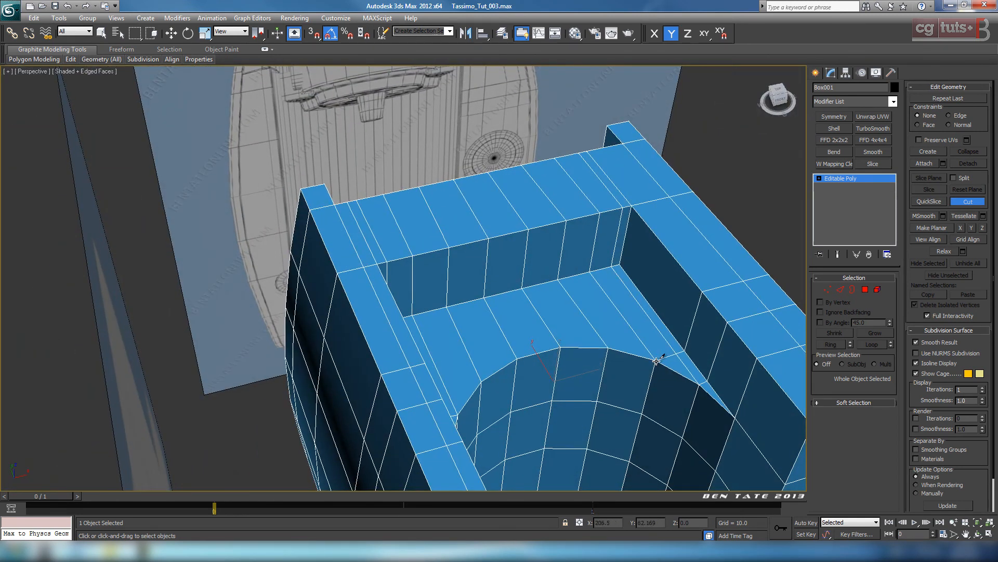
pyautogui.click(969, 202)
# Step: Select the edge loops running close beside the recess's left and right side walls and remove both
pyautogui.click(841, 289)
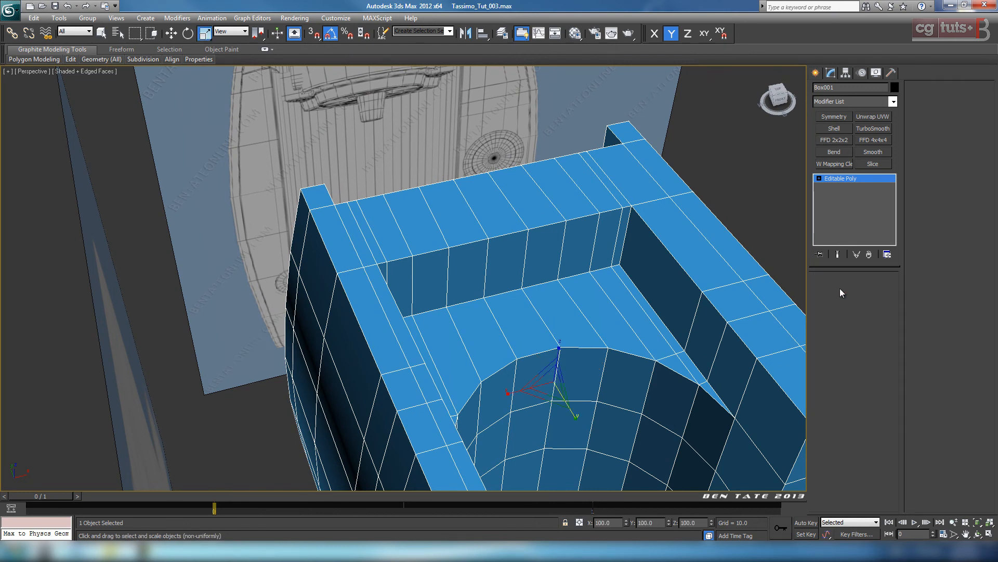
pyautogui.click(687, 368)
pyautogui.keyDown('alt'); pyautogui.moveTo(626, 380); pyautogui.dragTo(429, 326, button='middle'); pyautogui.keyUp('alt')
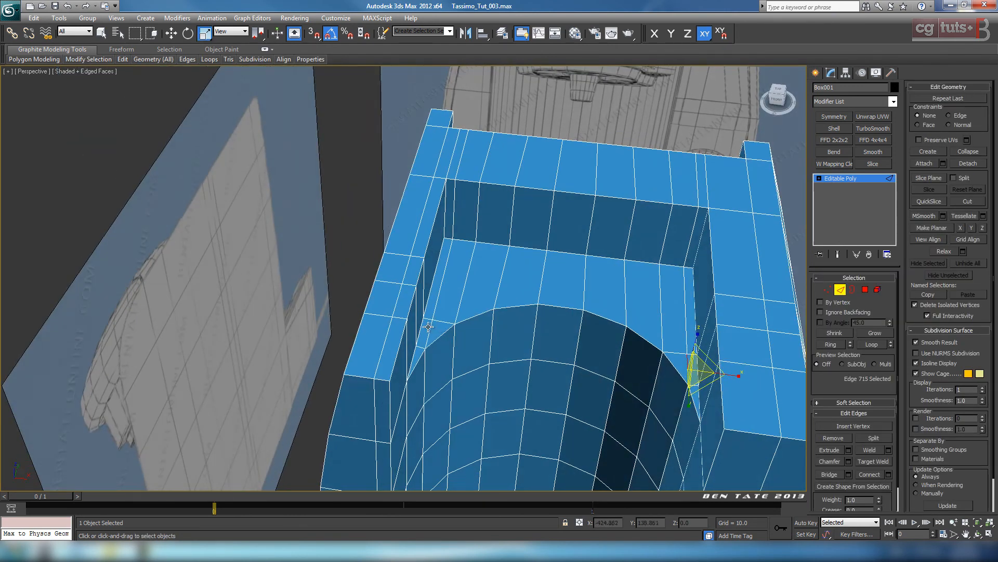
pyautogui.keyDown('ctrl'); pyautogui.click(430, 326); pyautogui.keyUp('ctrl')
pyautogui.click(871, 345)
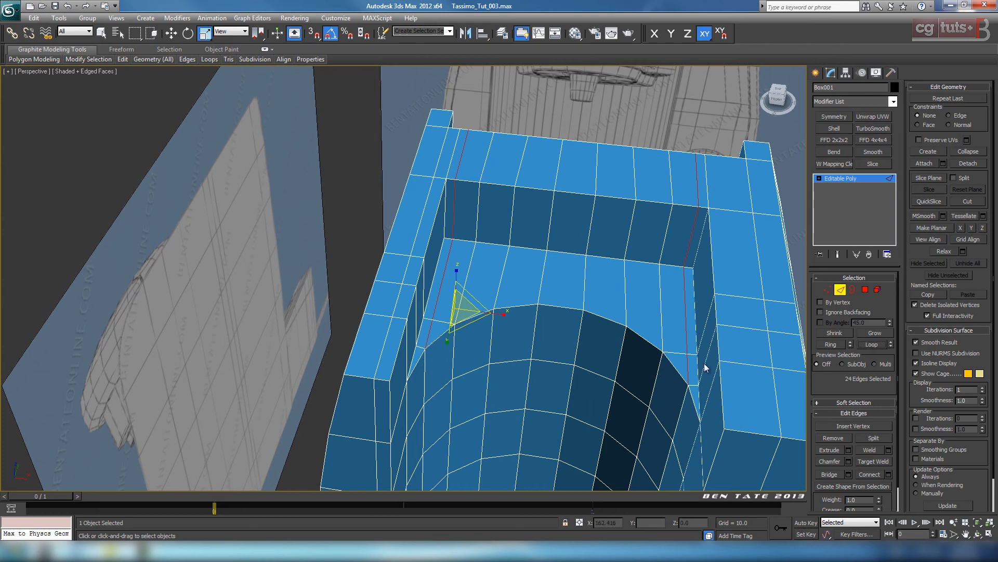
pyautogui.moveTo(614, 385); pyautogui.dragTo(608, 367, button='middle')
pyautogui.hotkey('ctrl', 'd')
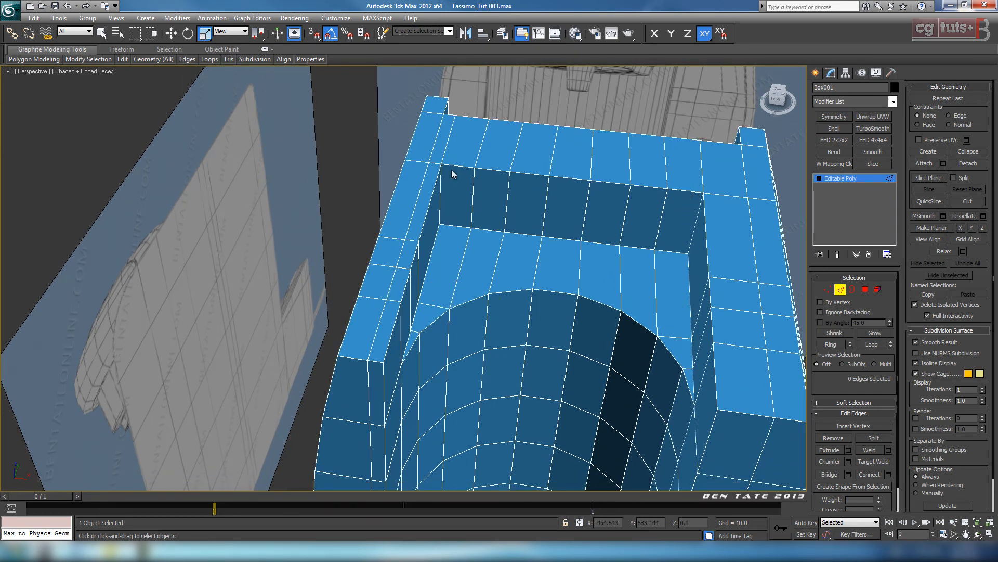
# Step: On the body's underside, connect each open loop end to the adjacent vertex of the curved cutout on both sides
pyautogui.scroll(-5, 662, 299)
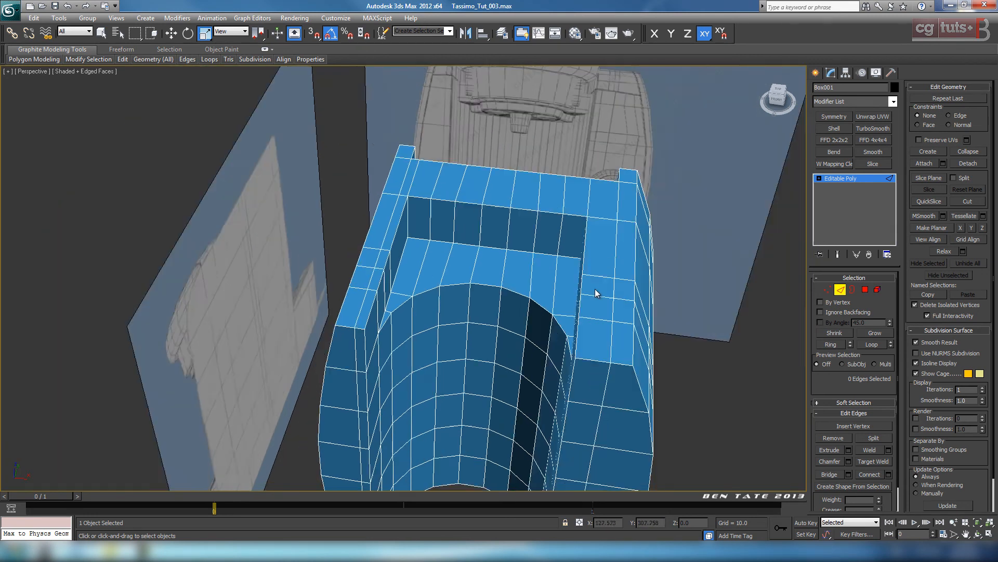
pyautogui.keyDown('alt'); pyautogui.moveTo(595, 288); pyautogui.dragTo(591, 253, button='middle'); pyautogui.keyUp('alt')
pyautogui.scroll(5, 592, 253)
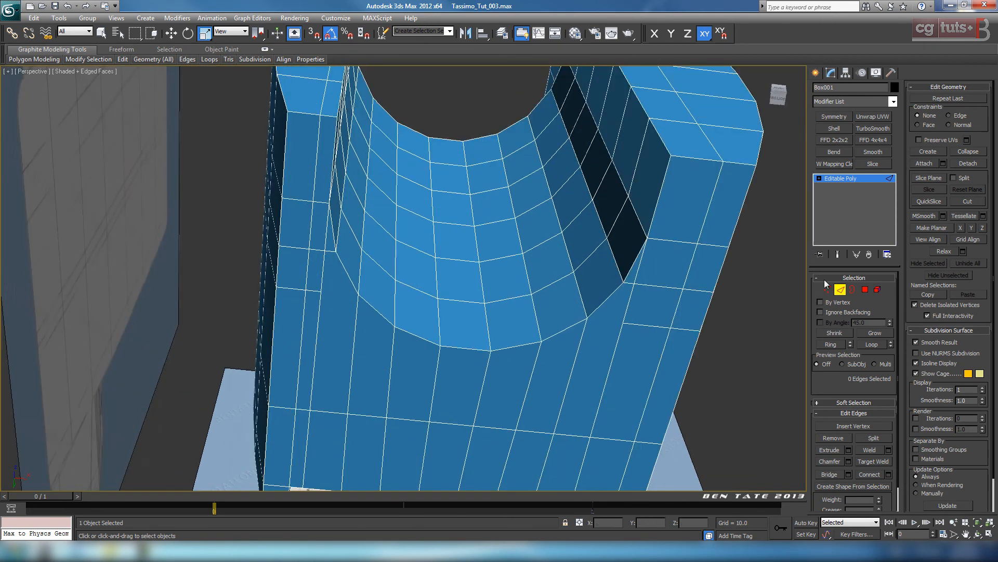
pyautogui.click(827, 289)
pyautogui.click(587, 317)
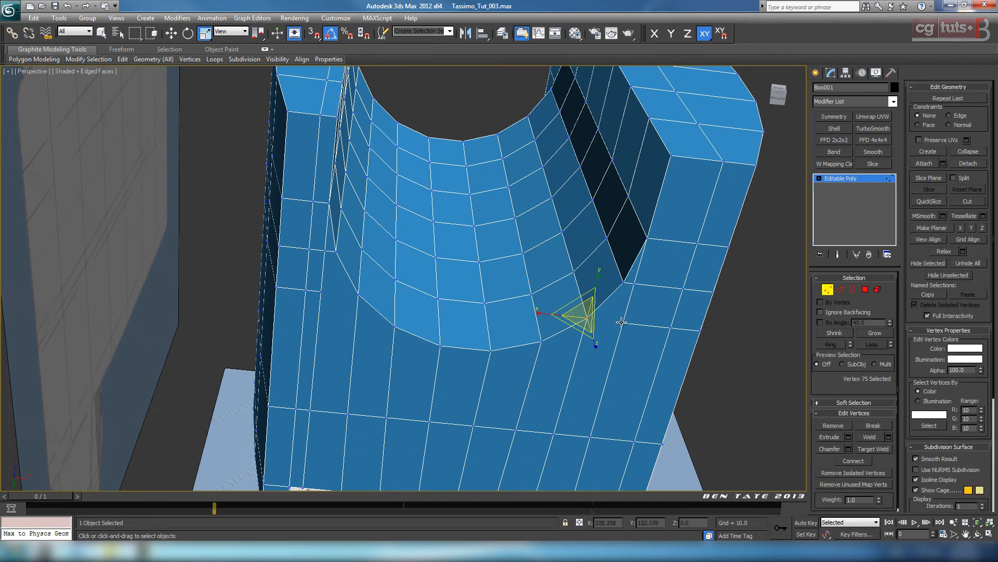
pyautogui.click(361, 295)
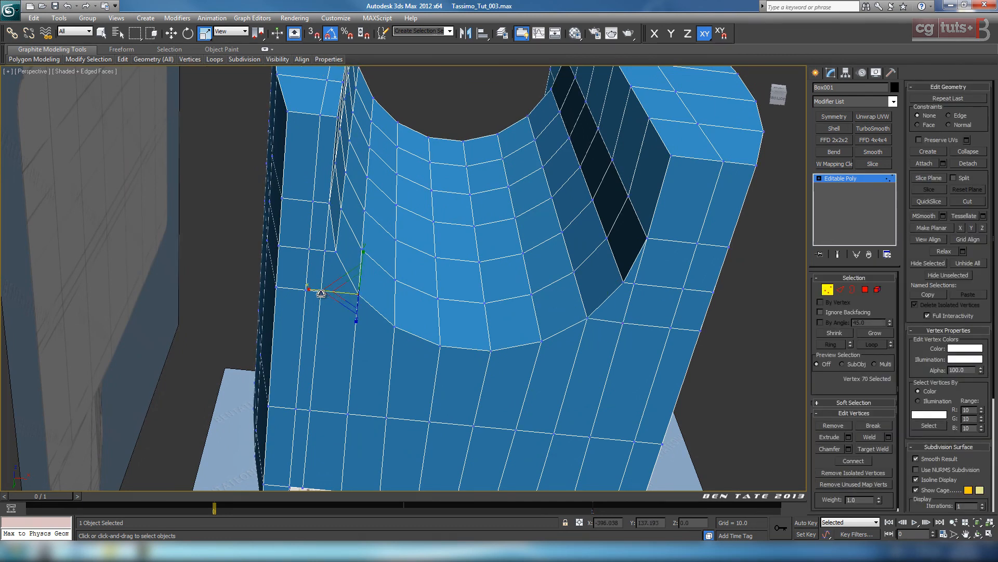
pyautogui.scroll(-5, 402, 324)
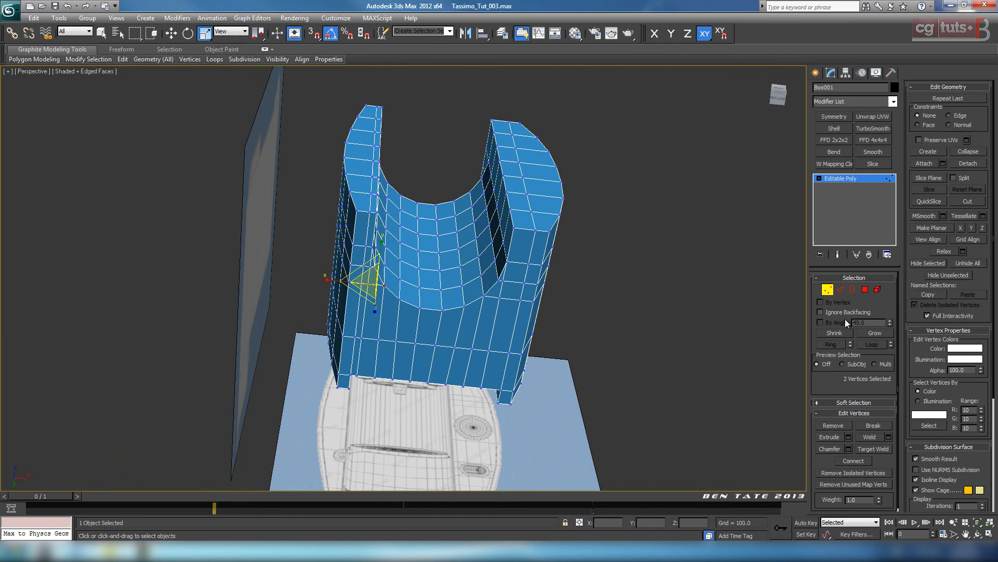
pyautogui.click(829, 289)
# Step: Reselect the body and, in Edge mode, select the two vertical edges at the recess's back corners
pyautogui.click(598, 346)
pyautogui.keyDown('alt'); pyautogui.moveTo(632, 305); pyautogui.dragTo(531, 344, button='middle'); pyautogui.keyUp('alt')
pyautogui.scroll(4, 562, 346)
pyautogui.scroll(3, 535, 339)
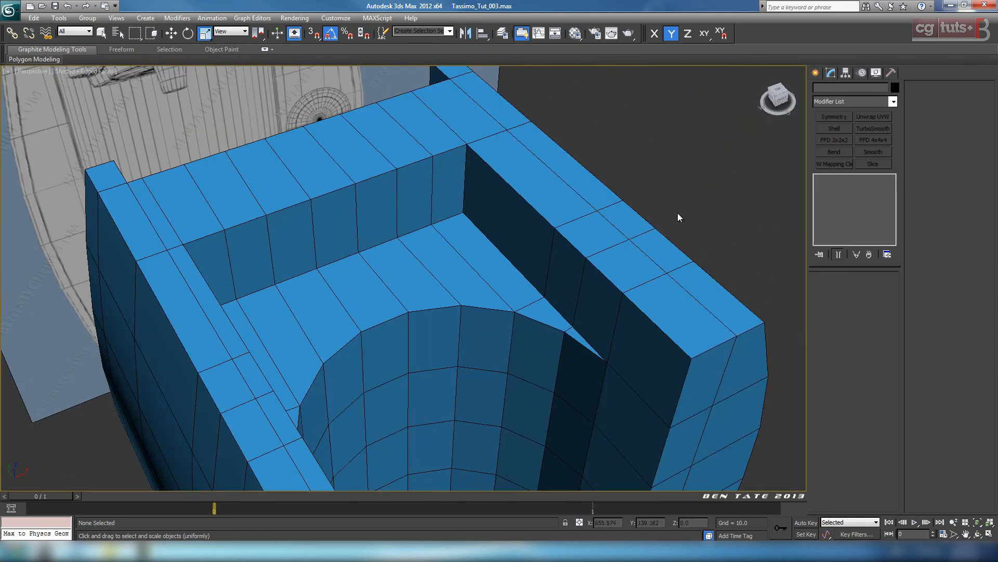
pyautogui.click(628, 210)
pyautogui.moveTo(679, 212); pyautogui.dragTo(698, 226, button='middle')
pyautogui.click(841, 288)
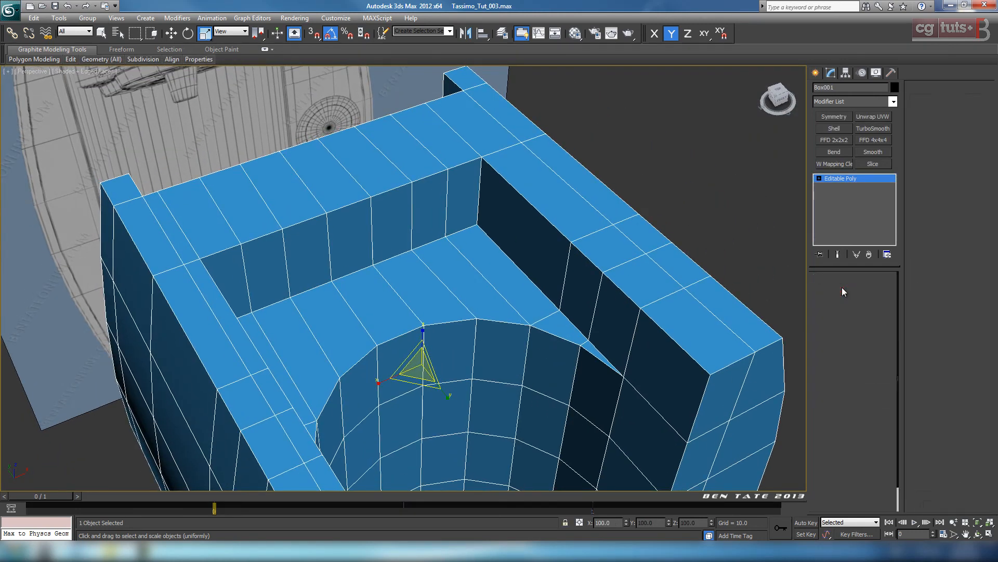
pyautogui.click(481, 176)
pyautogui.keyDown('alt'); pyautogui.moveTo(481, 176); pyautogui.dragTo(429, 280, button='middle'); pyautogui.keyUp('alt')
pyautogui.keyDown('ctrl'); pyautogui.click(195, 160); pyautogui.keyUp('ctrl')
# Step: In a shaded Top viewport, start chamfering the two corner edges with an amount of about 22 and 4 segments
pyautogui.hotkey('alt', 'w')
pyautogui.rightClick(274, 176)
pyautogui.hotkey('alt', 'w')
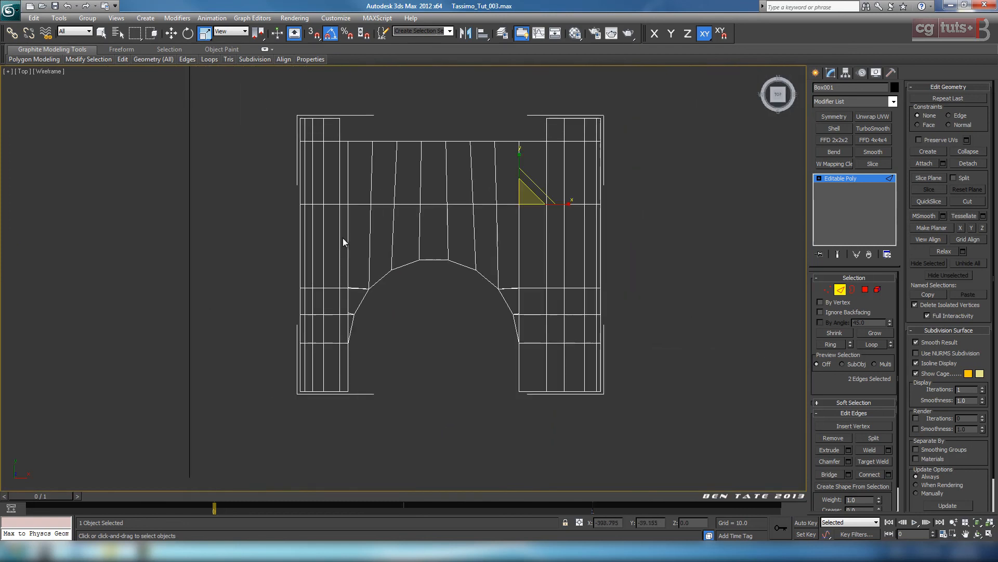
pyautogui.press('F3')
pyautogui.scroll(4, 408, 296)
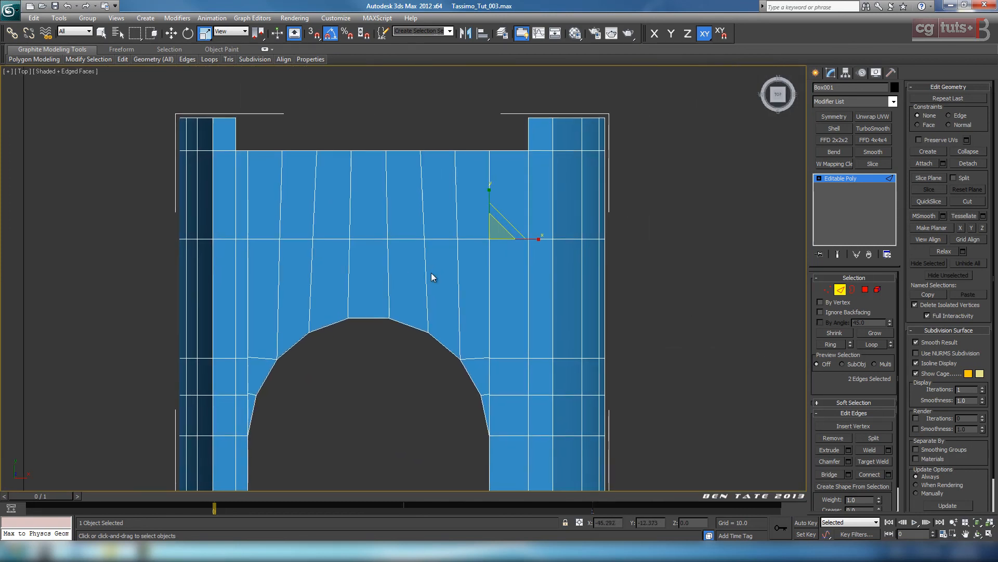
pyautogui.scroll(3, 442, 274)
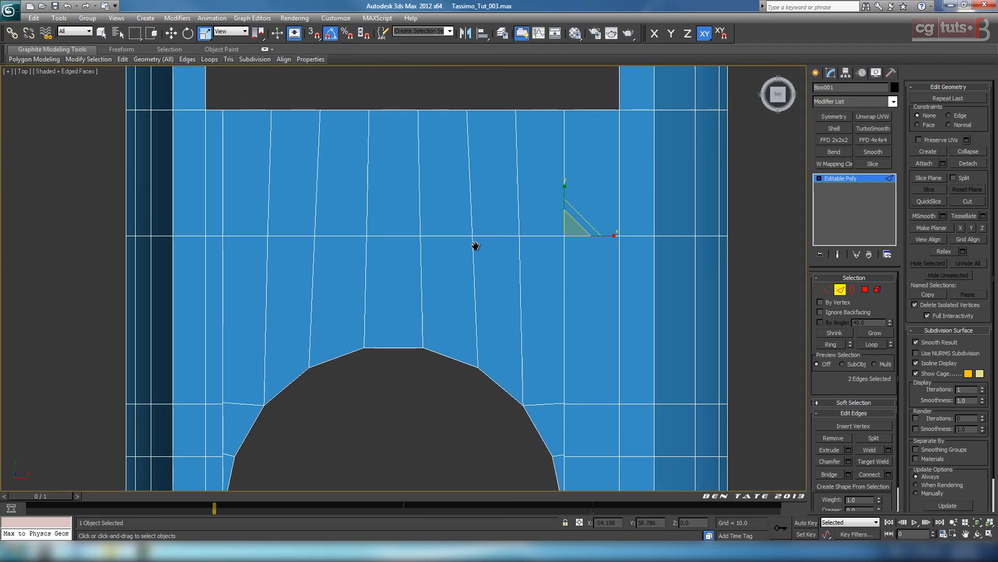
pyautogui.click(849, 462)
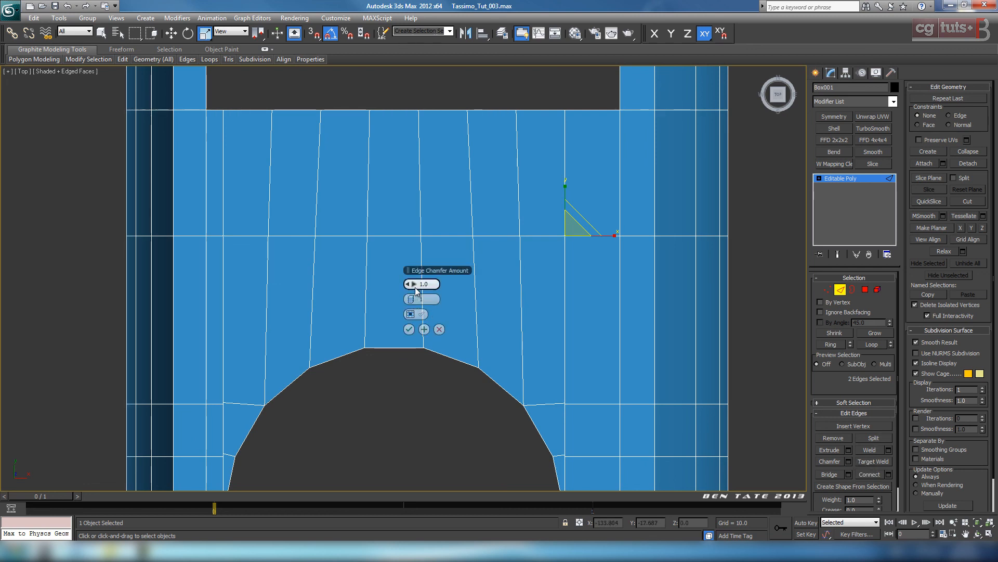
pyautogui.moveTo(416, 285); pyautogui.dragTo(429, 286)
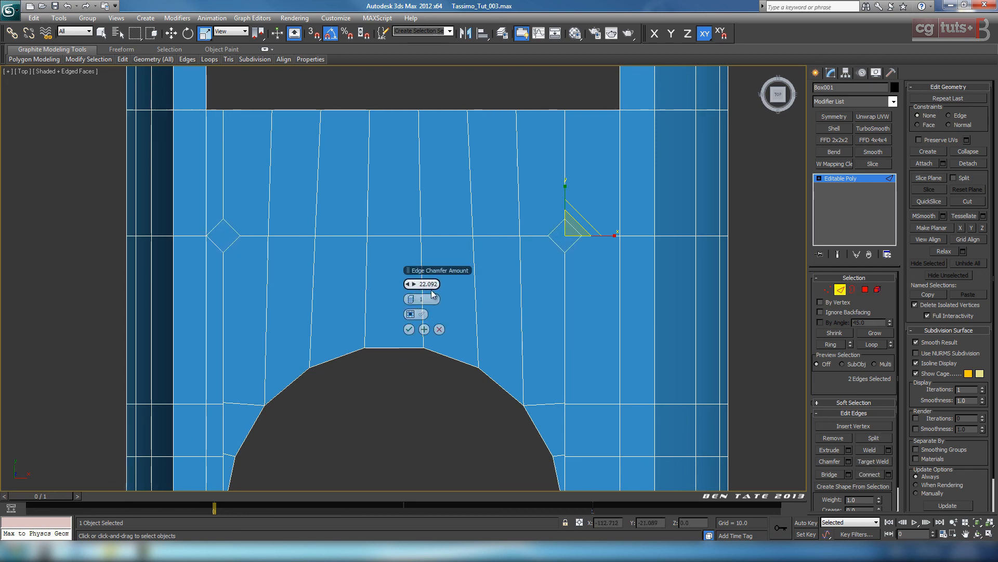
pyautogui.click(415, 299)
pyautogui.click(415, 299)
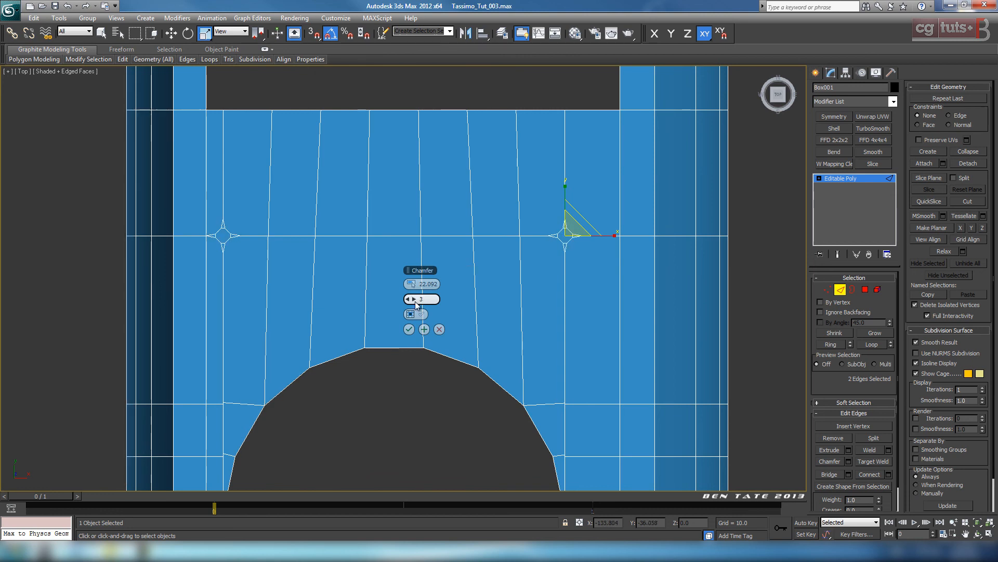
pyautogui.click(415, 300)
# Step: In the Perspective viewport, enlarge the corner chamfer amount to about 52 and compare the rounding with the reference photo
pyautogui.moveTo(521, 318); pyautogui.dragTo(535, 348, button='middle')
pyautogui.hotkey('alt', 'w')
pyautogui.middleClick(598, 373)
pyautogui.hotkey('alt', 'w')
pyautogui.scroll(8, 520, 332)
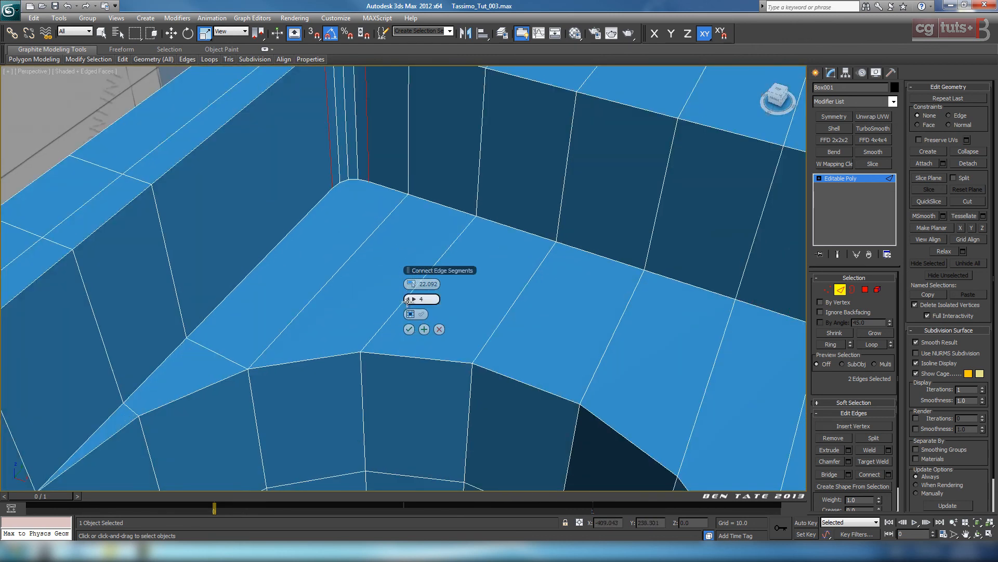
pyautogui.scroll(-5, 472, 372)
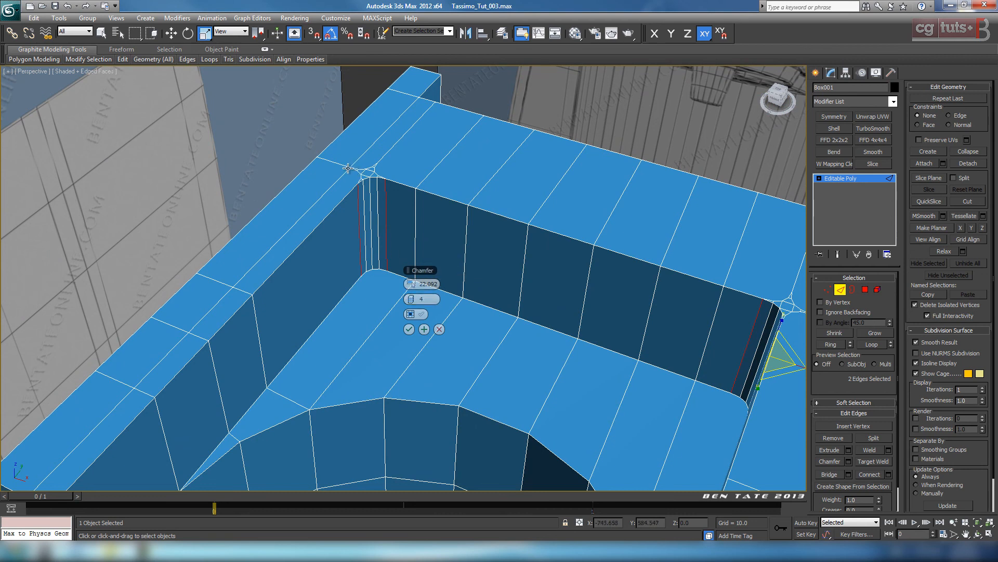
pyautogui.moveTo(415, 223); pyautogui.dragTo(417, 283, button='middle')
pyautogui.scroll(3, 419, 294)
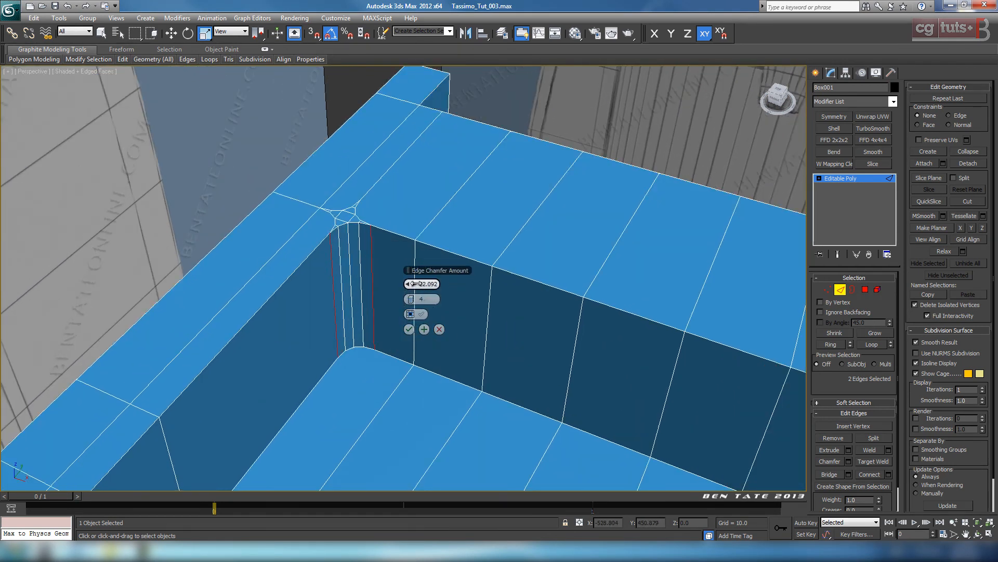
pyautogui.moveTo(422, 283); pyautogui.dragTo(561, 297)
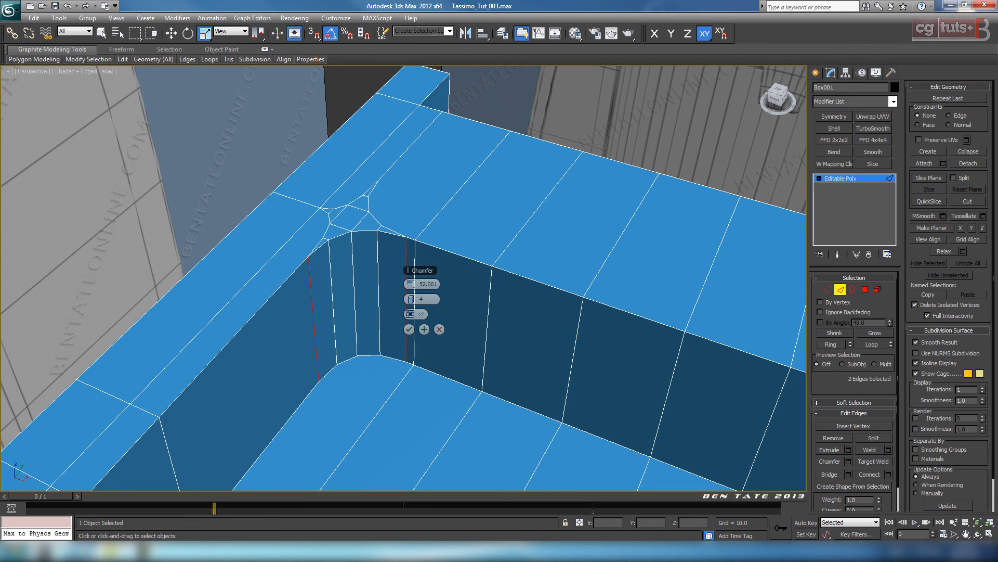
pyautogui.click(79, 552)
pyautogui.click(79, 551)
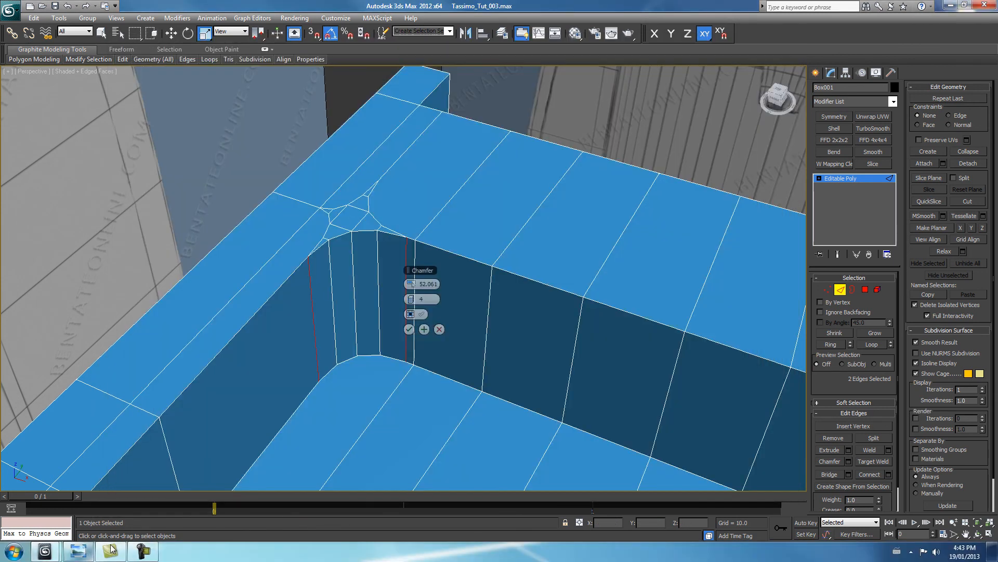
# Step: Set the corner chamfer amount to 50 and apply it to both back corners of the recess
pyautogui.scroll(-3, 392, 359)
pyautogui.keyDown('alt'); pyautogui.moveTo(392, 359); pyautogui.dragTo(411, 343, button='middle'); pyautogui.keyUp('alt')
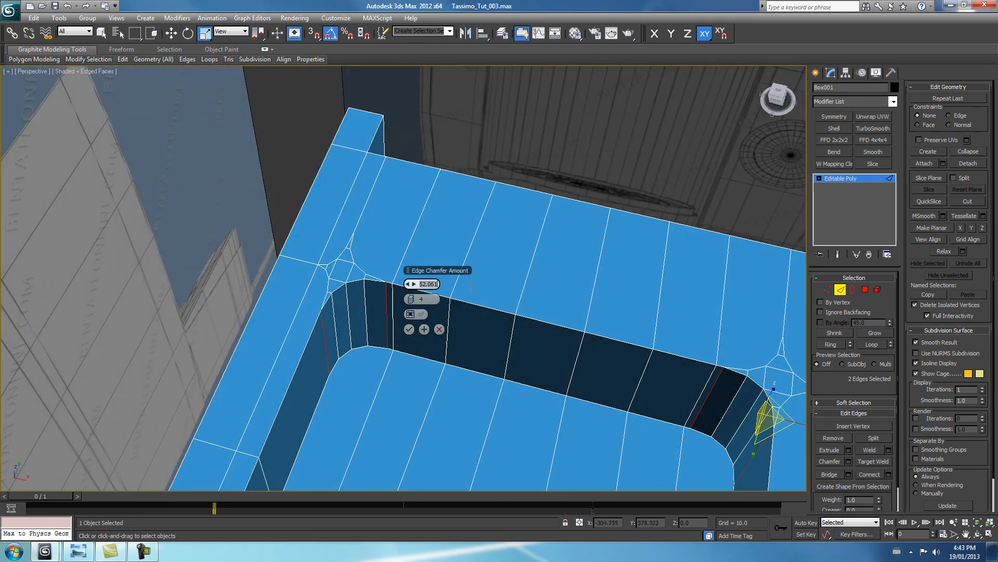
pyautogui.write('50')
pyautogui.moveTo(457, 286); pyautogui.dragTo(496, 338, button='middle')
pyautogui.click(414, 329)
pyautogui.click(409, 329)
pyautogui.scroll(-2, 447, 330)
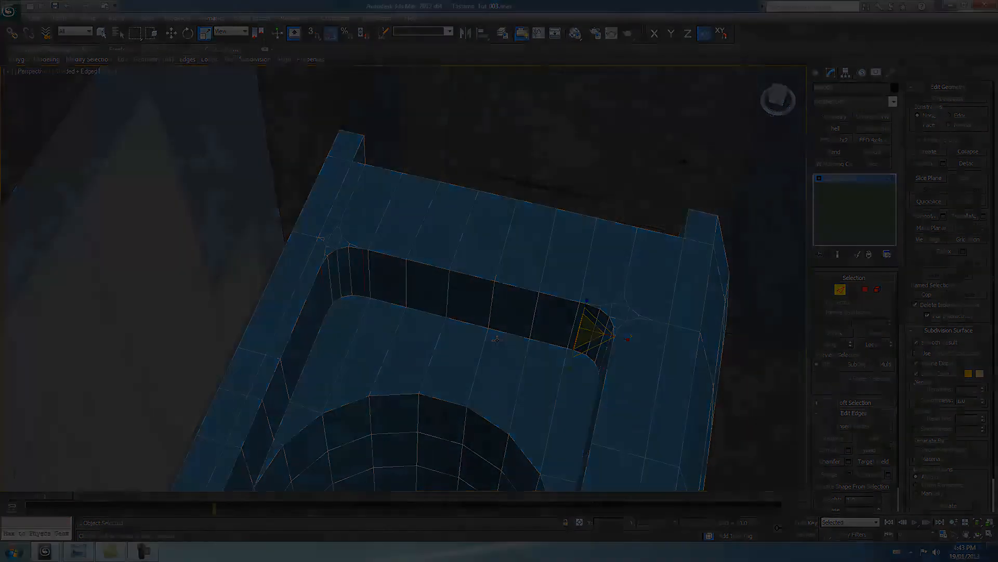